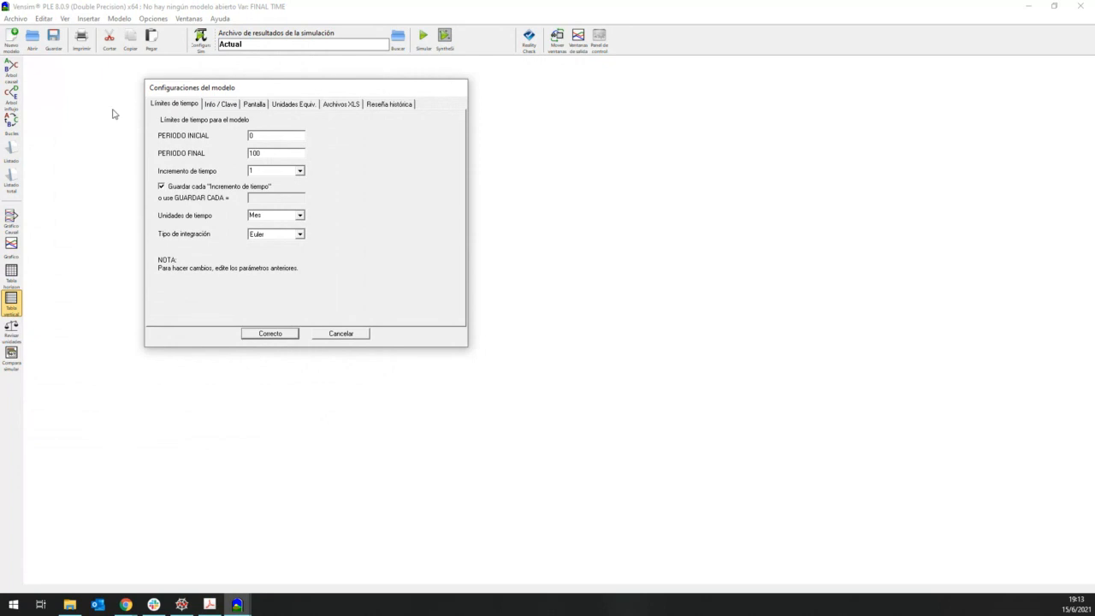
# Set the model's time limits to an initial period of 0 and a final period of 365, with Day as the time unit
pyautogui.moveTo(161, 90); pyautogui.dragTo(167, 141)
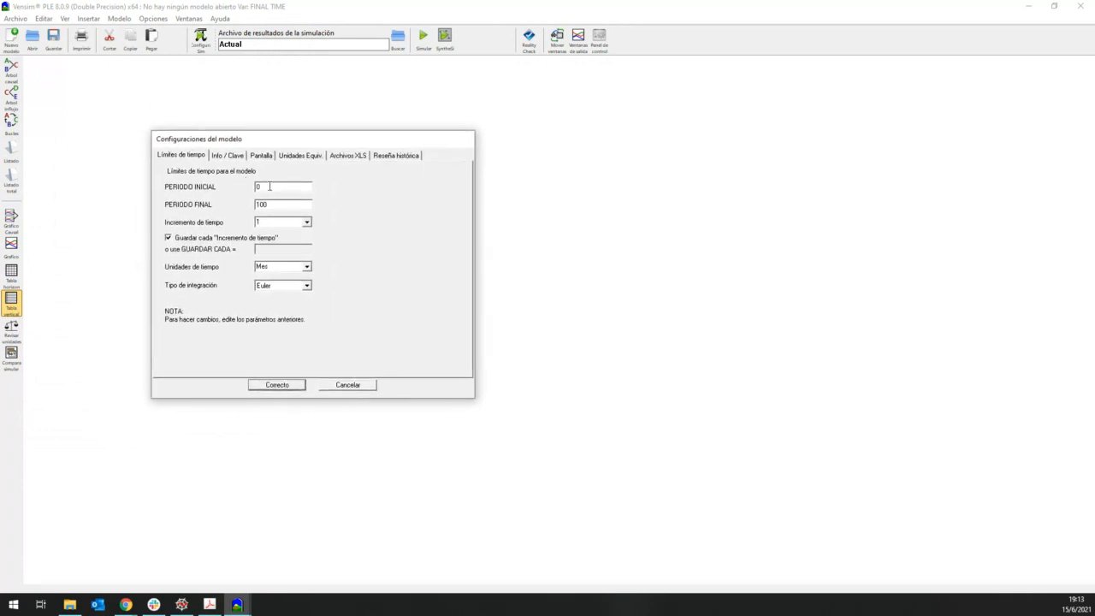
pyautogui.moveTo(270, 187); pyautogui.dragTo(230, 186)
pyautogui.moveTo(274, 205); pyautogui.dragTo(241, 203)
pyautogui.click(278, 265)
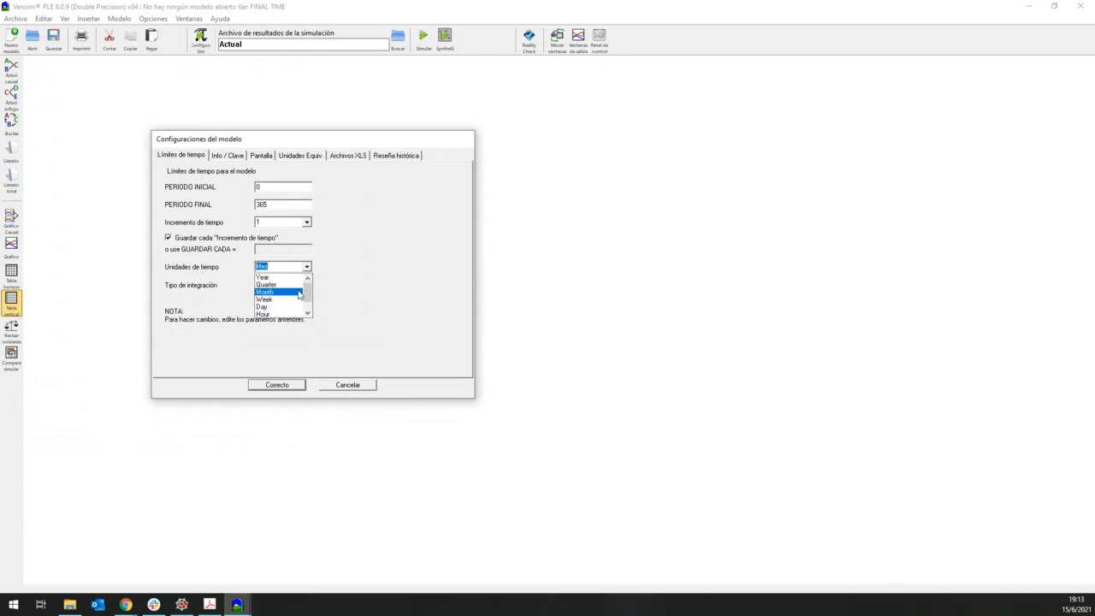
pyautogui.click(274, 306)
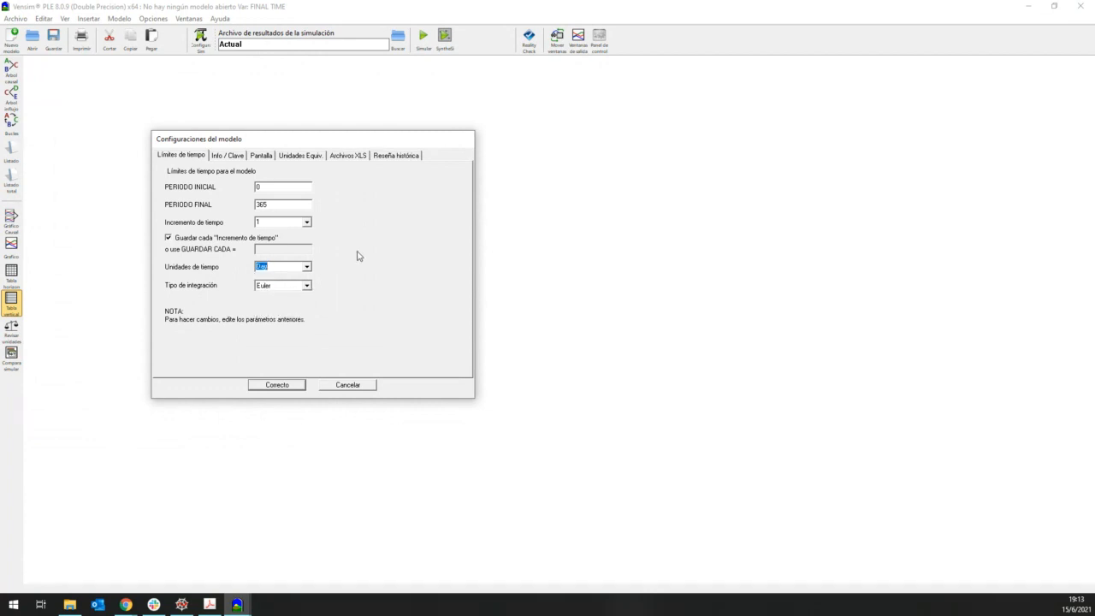
# Set the time increment to 0.25 and check it against the simulation step stated in Laboratorio8.pdf
pyautogui.click(306, 223)
pyautogui.click(272, 246)
pyautogui.click(210, 604)
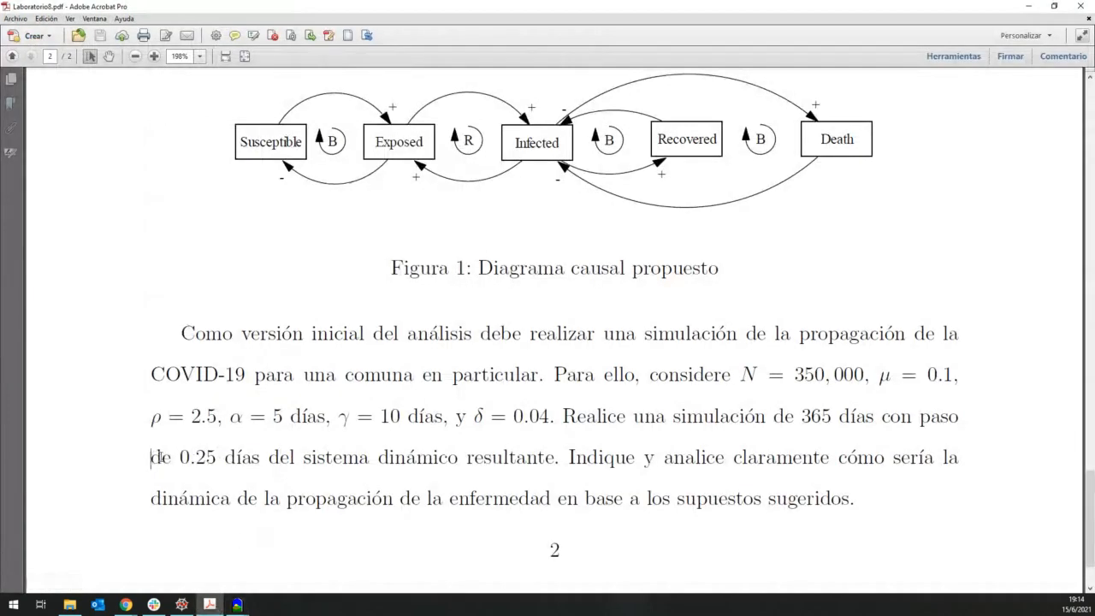
pyautogui.moveTo(152, 458); pyautogui.dragTo(260, 458)
pyautogui.click(1028, 6)
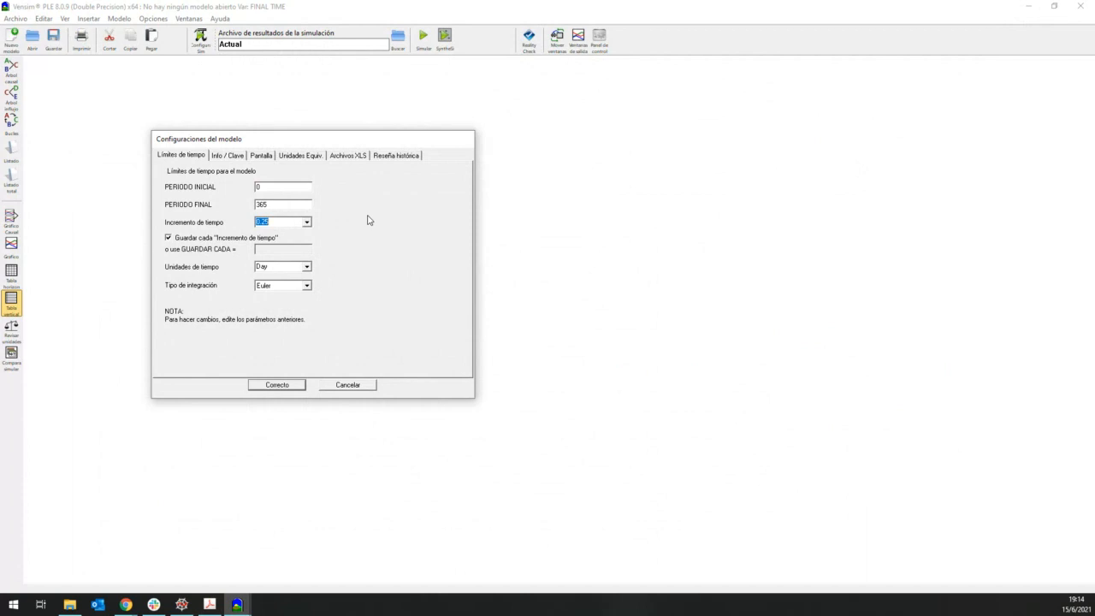
# Switch to Paint and draw a pair of black axes with a downward-opening parabola crossing the horizontal axis twice
pyautogui.hotkey('alt', 'Tab')
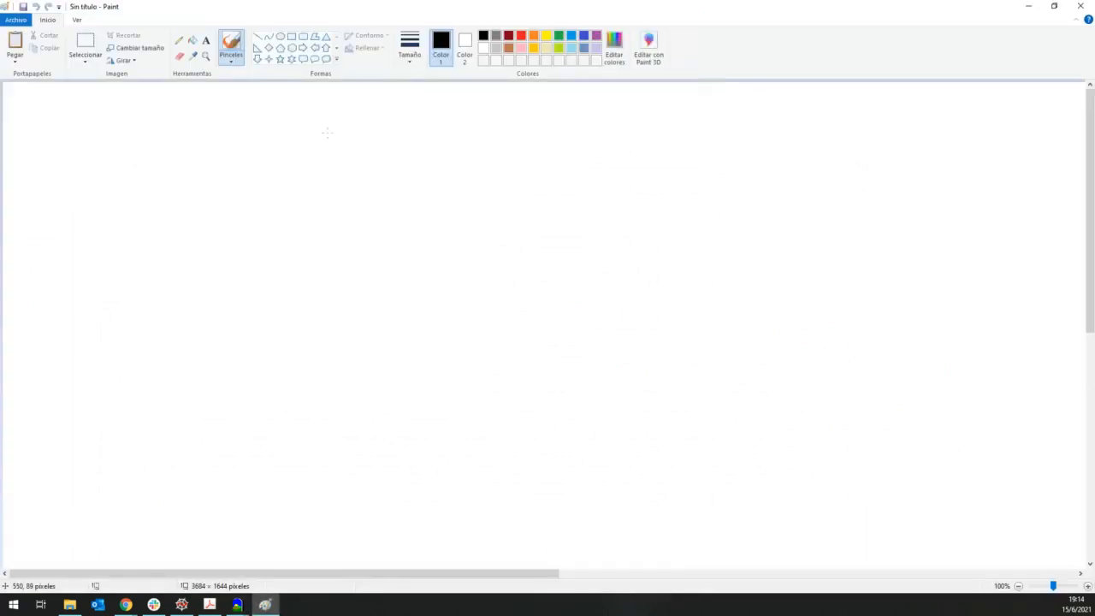
pyautogui.moveTo(212, 160)
pyautogui.mouseDown()
pyautogui.moveTo(214, 362)
pyautogui.moveTo(696, 367)
pyautogui.mouseUp()
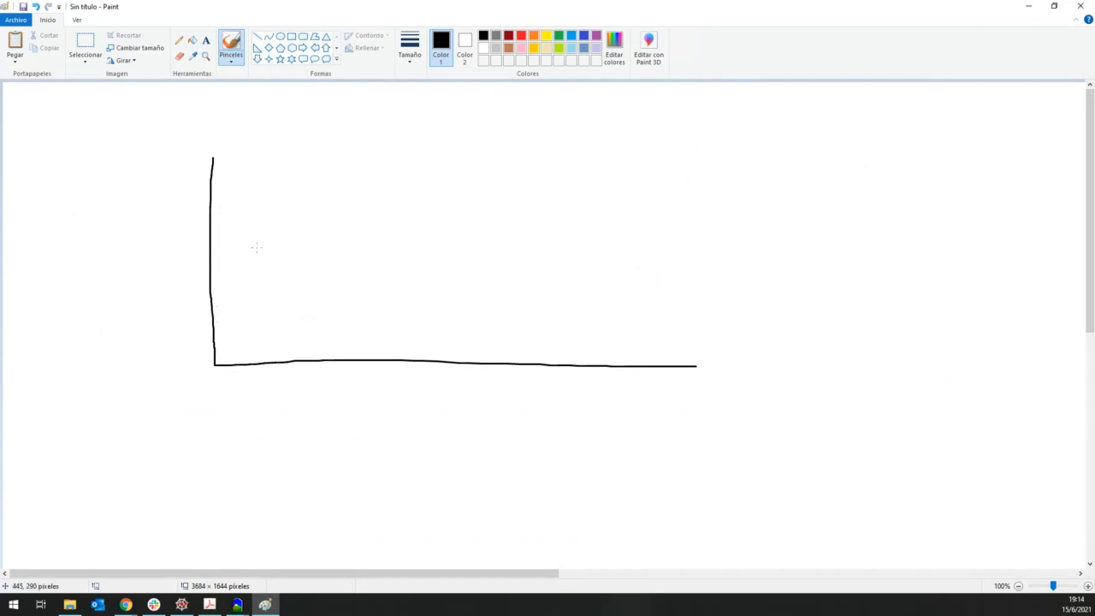
pyautogui.moveTo(246, 426)
pyautogui.mouseDown()
pyautogui.moveTo(407, 114)
pyautogui.moveTo(527, 241)
pyautogui.moveTo(561, 452)
pyautogui.mouseUp()
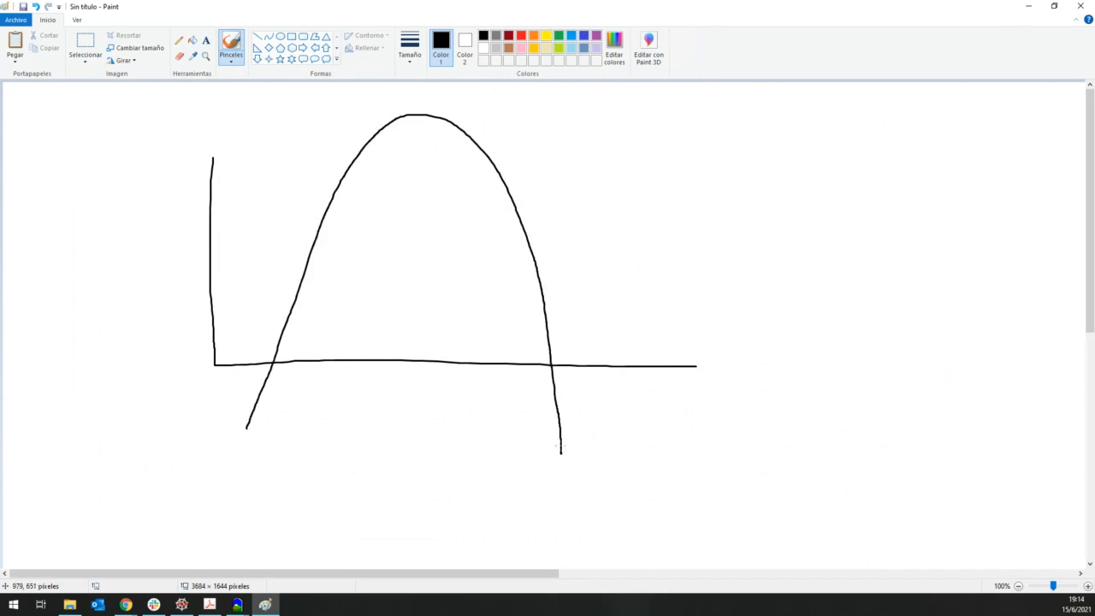
# Mark in red the interval between the curve's axis crossings and draw a red rectangle about 10 × 432 px from the peak to the axis
pyautogui.click(524, 36)
pyautogui.moveTo(550, 353); pyautogui.dragTo(548, 385)
pyautogui.moveTo(298, 366); pyautogui.dragTo(537, 363)
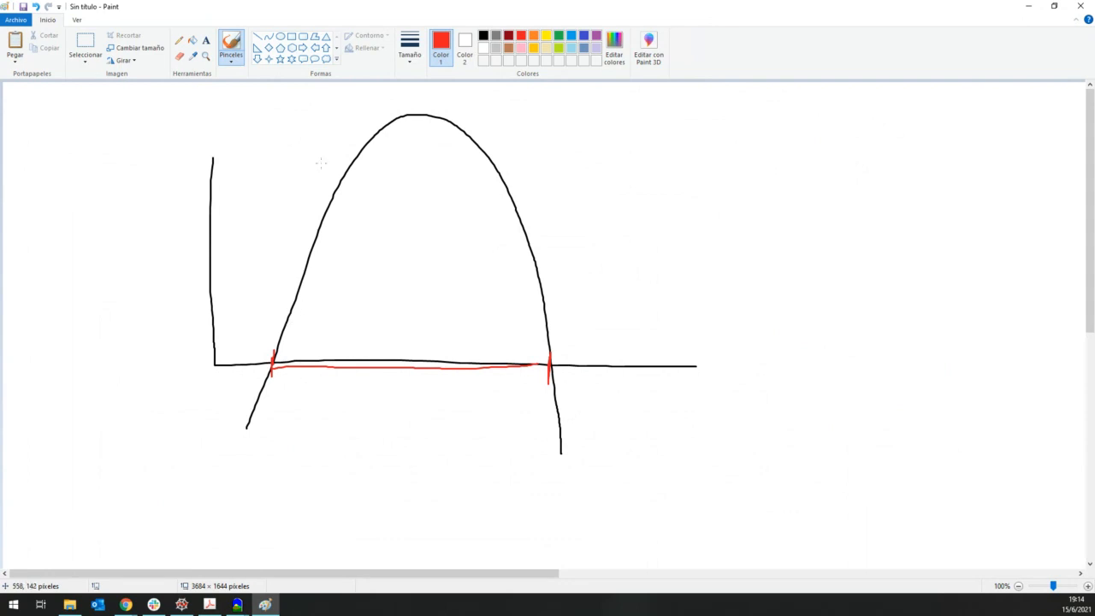
pyautogui.click(292, 36)
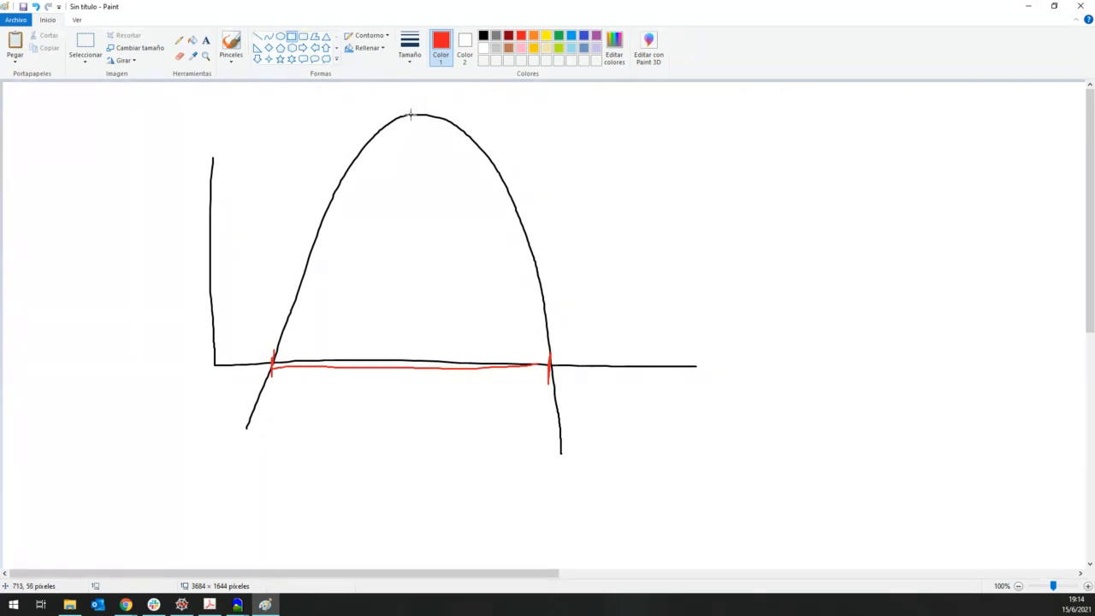
pyautogui.moveTo(410, 114); pyautogui.dragTo(405, 361)
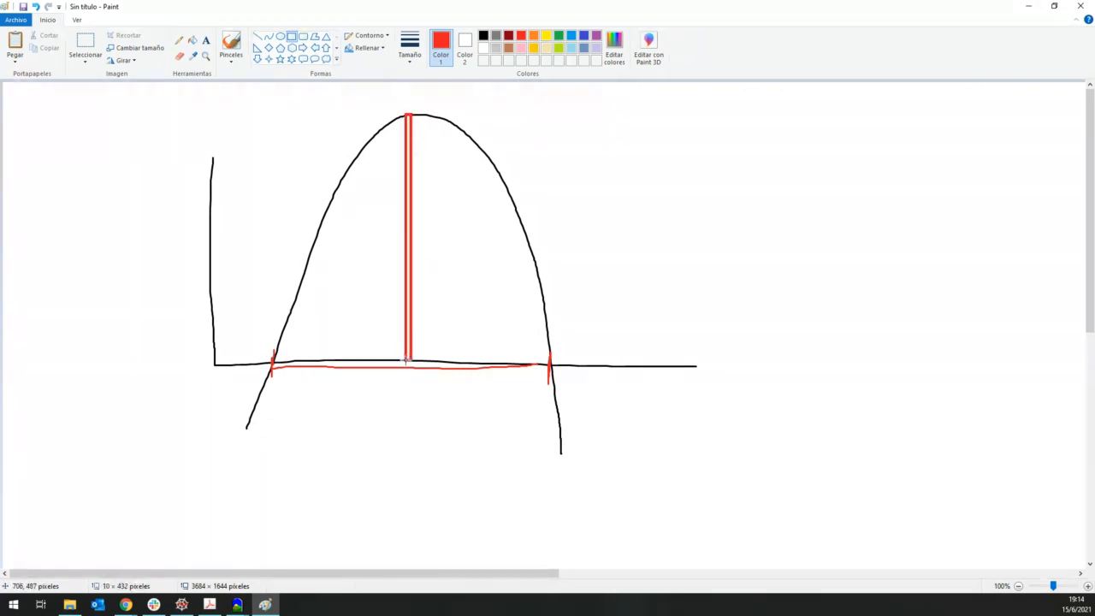
pyautogui.hotkey('ctrl', 'v')
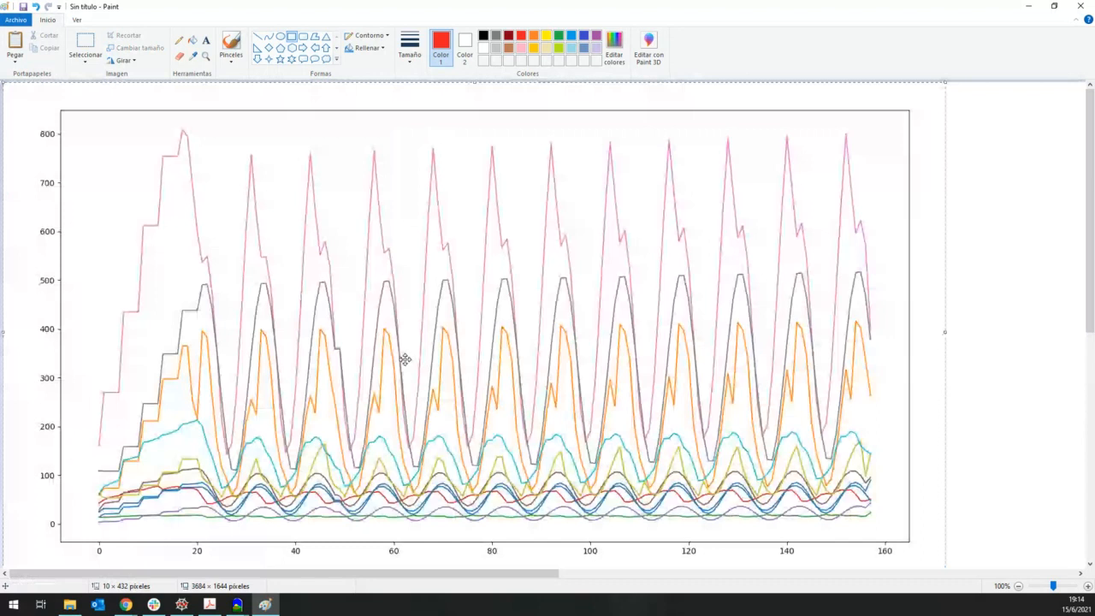
pyautogui.hotkey('ctrl', 'z')
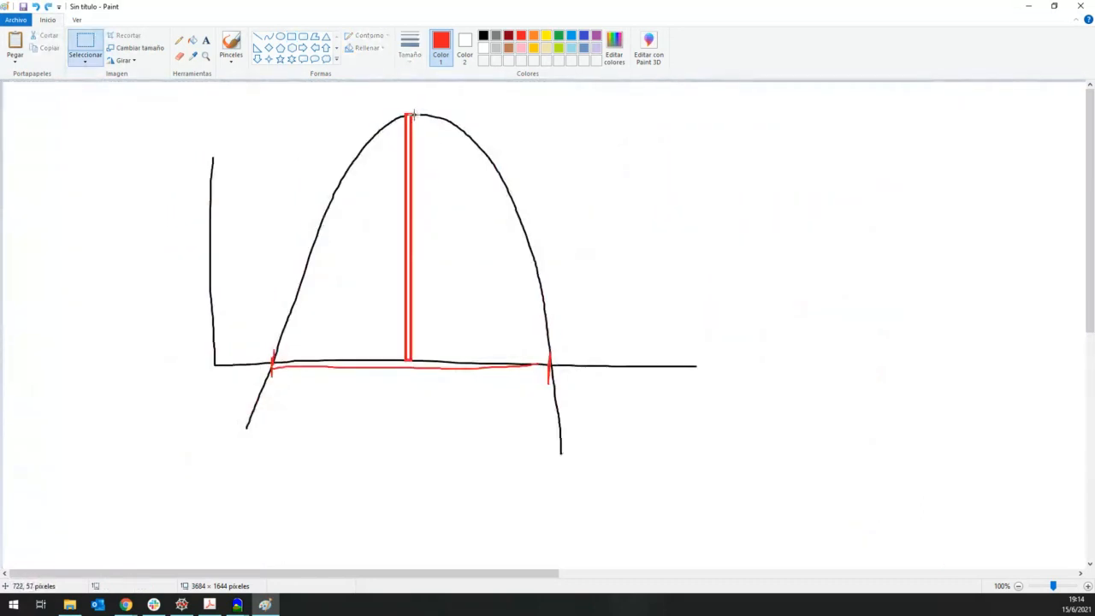
pyautogui.moveTo(413, 113); pyautogui.dragTo(426, 349)
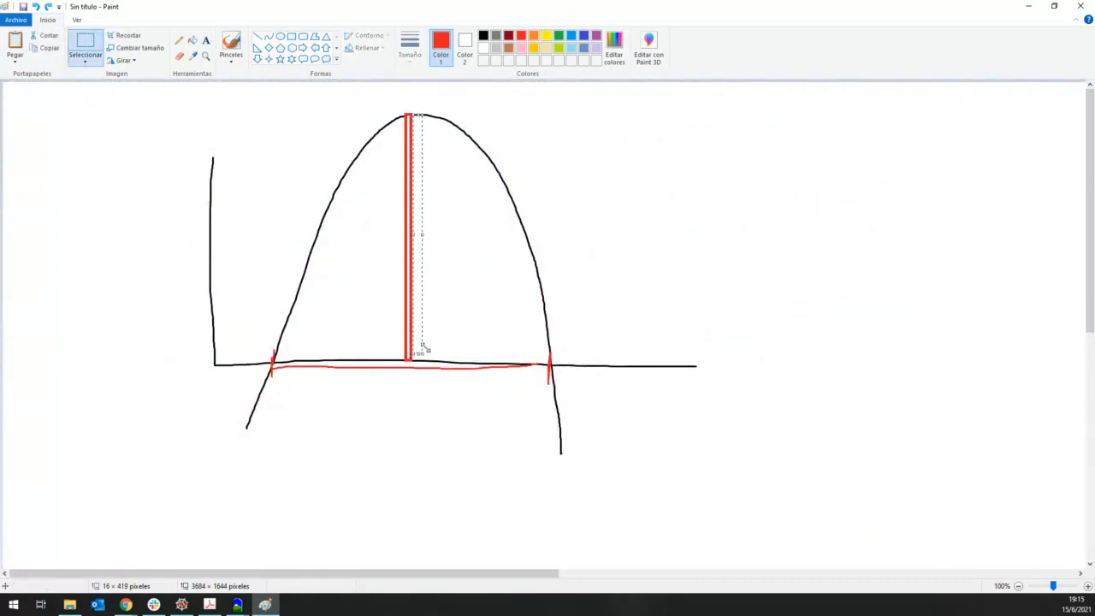
# Draw a second red rectangle, about 25 px wide, directly to the right of the first, reaching from the peak to the axis
pyautogui.click(292, 36)
pyautogui.moveTo(413, 114); pyautogui.dragTo(418, 360)
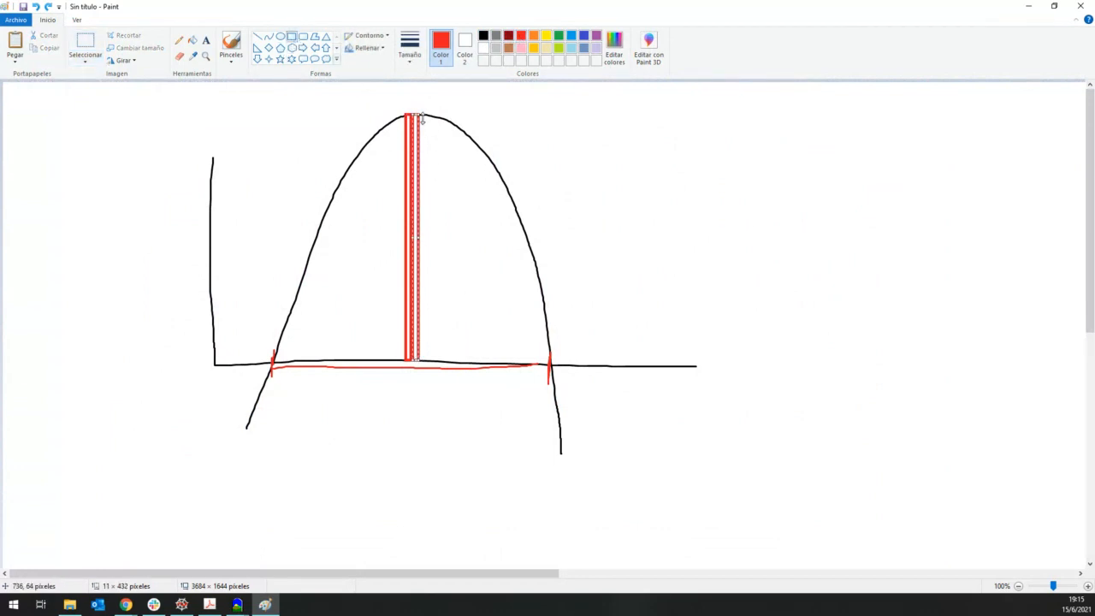
pyautogui.moveTo(423, 118); pyautogui.dragTo(426, 119)
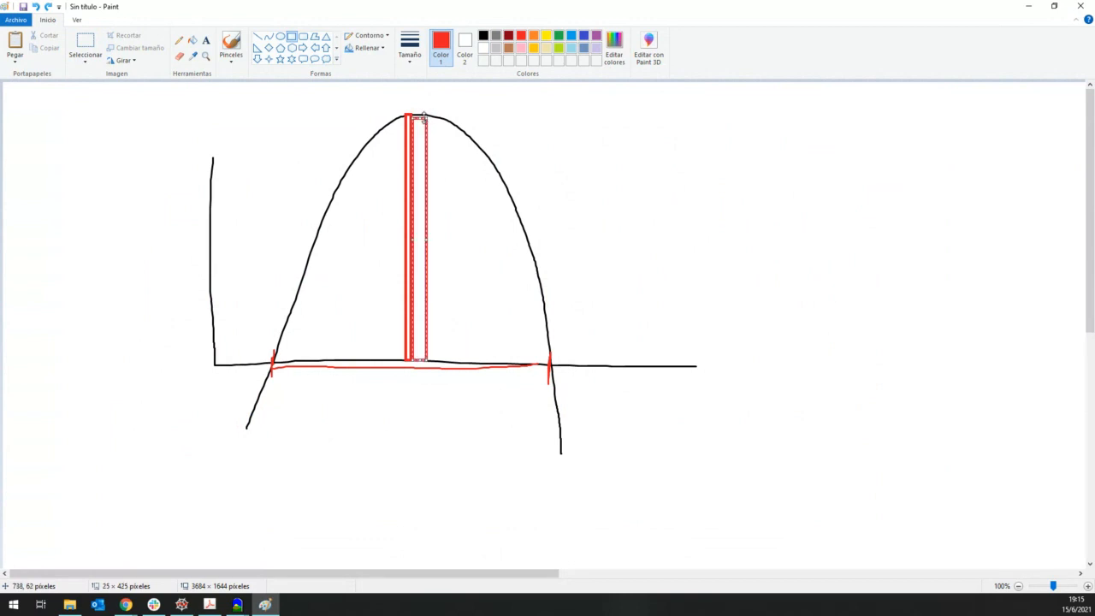
pyautogui.click(400, 120)
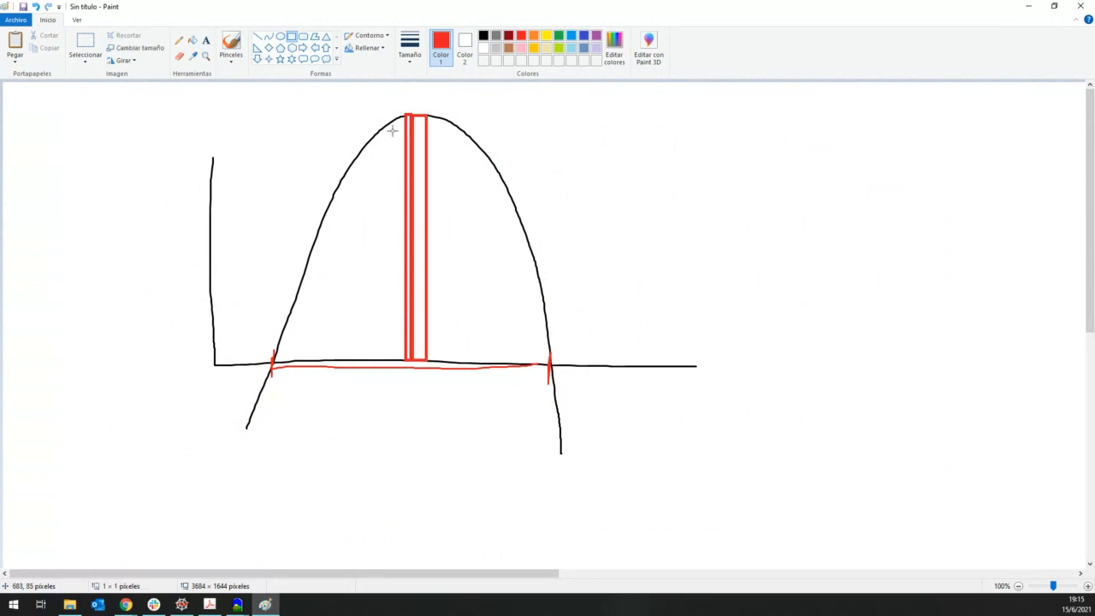
# Draw three more narrow red rectangles under the curve just left of the first one, each reaching down to the axis
pyautogui.moveTo(408, 116)
pyautogui.mouseDown()
pyautogui.moveTo(391, 361)
pyautogui.moveTo(401, 134)
pyautogui.moveTo(387, 127)
pyautogui.mouseUp()
pyautogui.click(394, 360)
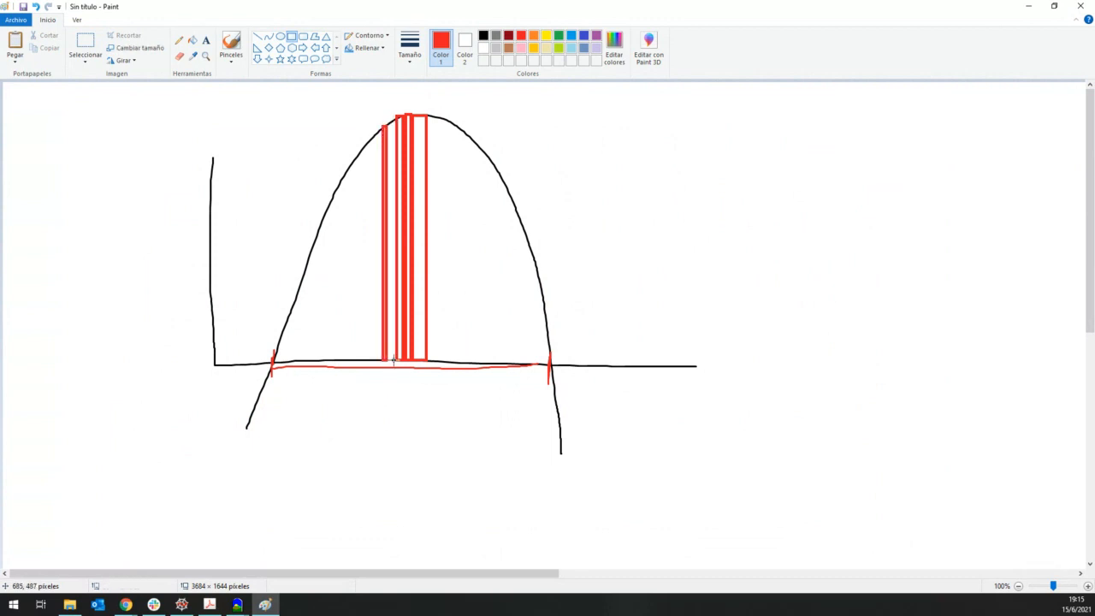
pyautogui.moveTo(393, 360); pyautogui.dragTo(386, 121)
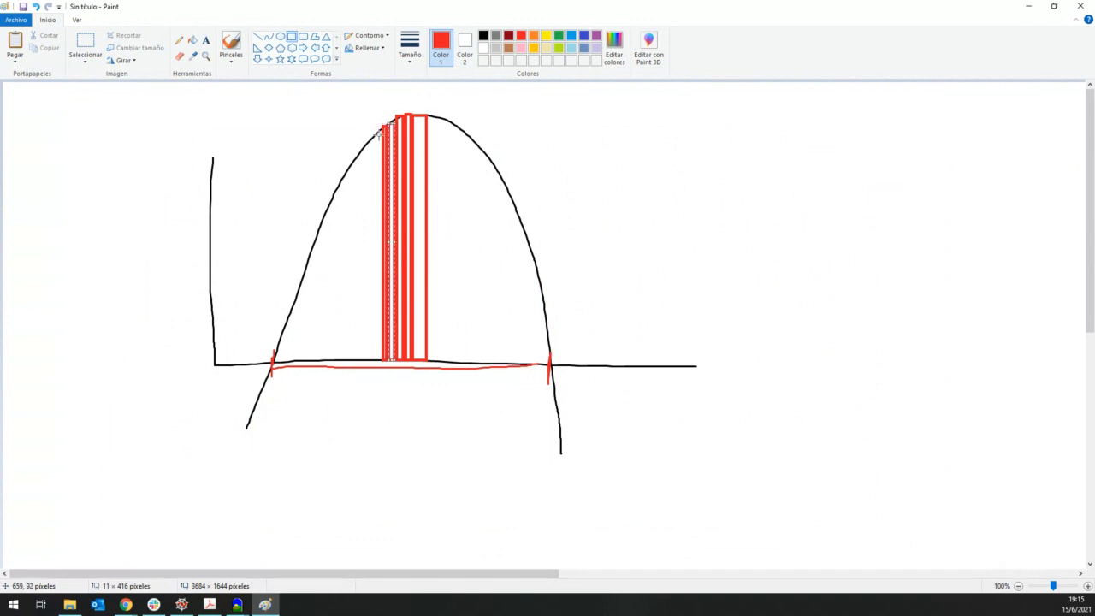
# Try to mark the gap between the red rectangles and the curve with a small blue rectangle about 11 × 10 px
pyautogui.scroll(1, 386, 122)
pyautogui.scroll(1, 824, 225)
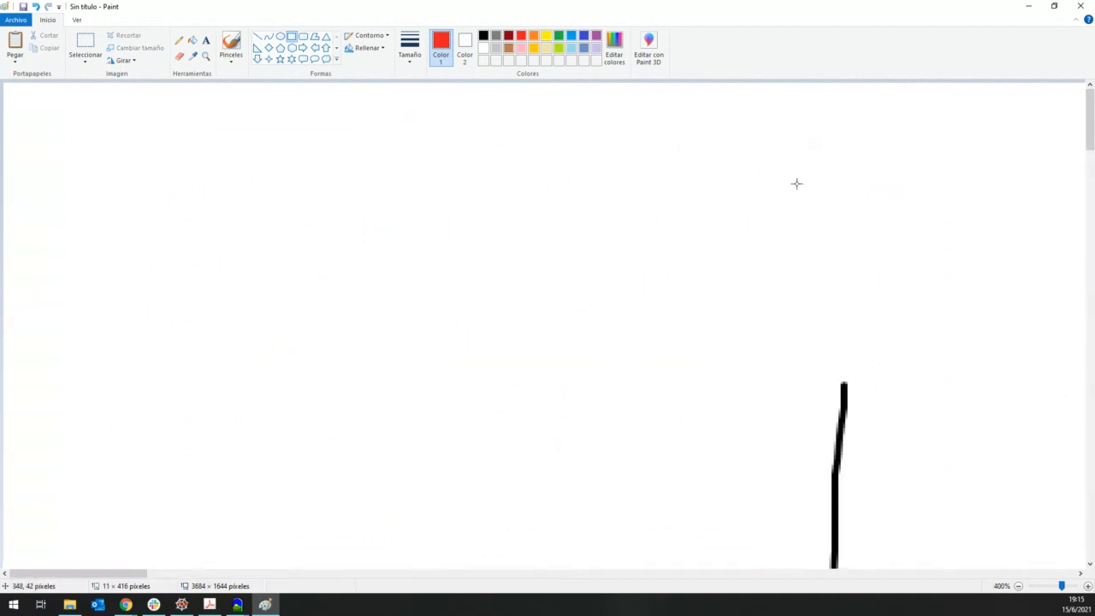
pyautogui.moveTo(128, 574)
pyautogui.mouseDown()
pyautogui.moveTo(372, 582)
pyautogui.moveTo(254, 582)
pyautogui.mouseUp()
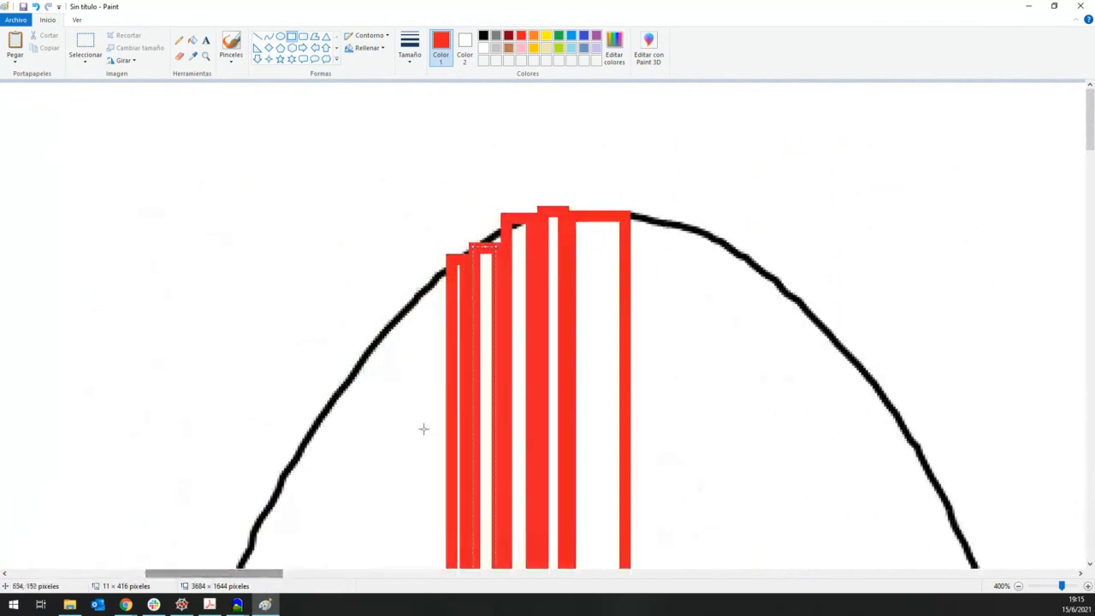
pyautogui.click(515, 245)
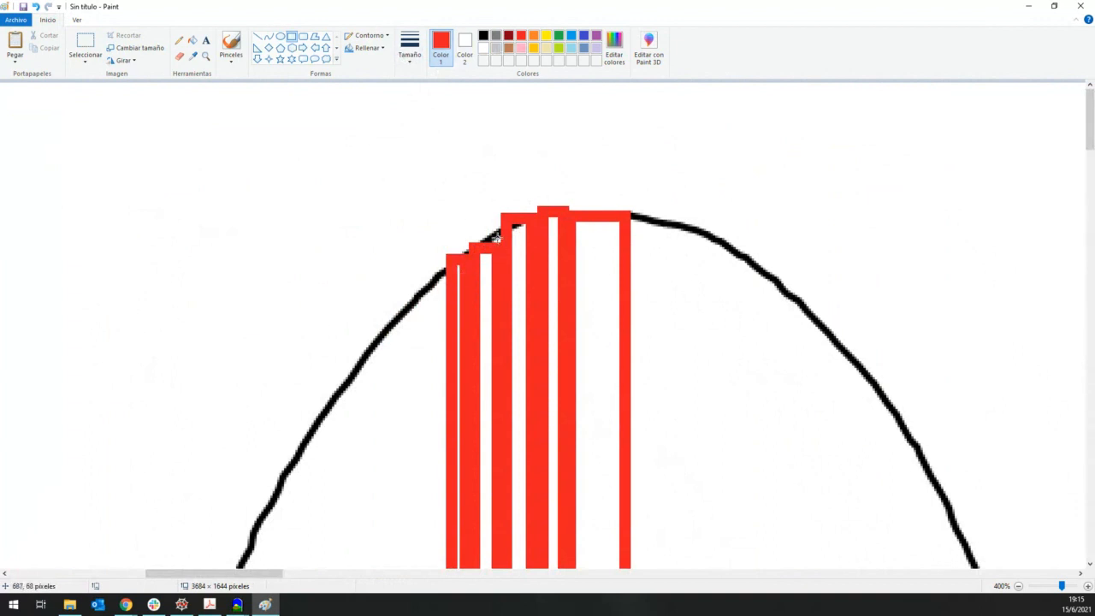
pyautogui.moveTo(479, 221)
pyautogui.mouseDown()
pyautogui.moveTo(502, 243)
pyautogui.moveTo(472, 211)
pyautogui.moveTo(506, 247)
pyautogui.mouseUp()
pyautogui.press('Delete')
pyautogui.click(572, 35)
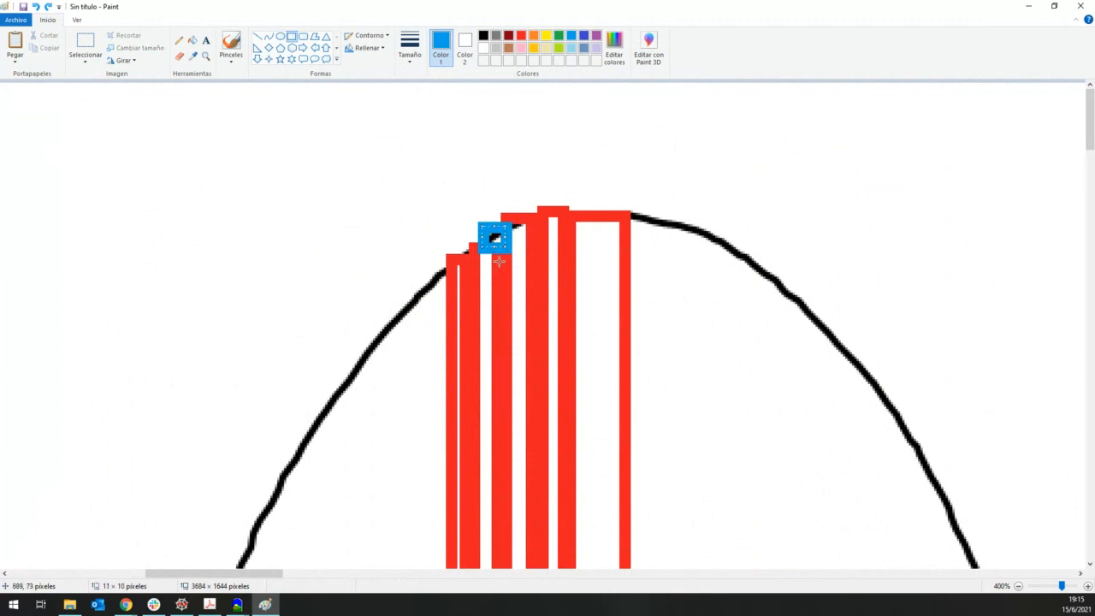
pyautogui.hotkey('ctrl', 'z')
# Draw two wide red rectangles over the curve's descending side, about 136 × 360 px and 75 × 461 px, both extending above the curve
pyautogui.scroll(-3, 445, 200)
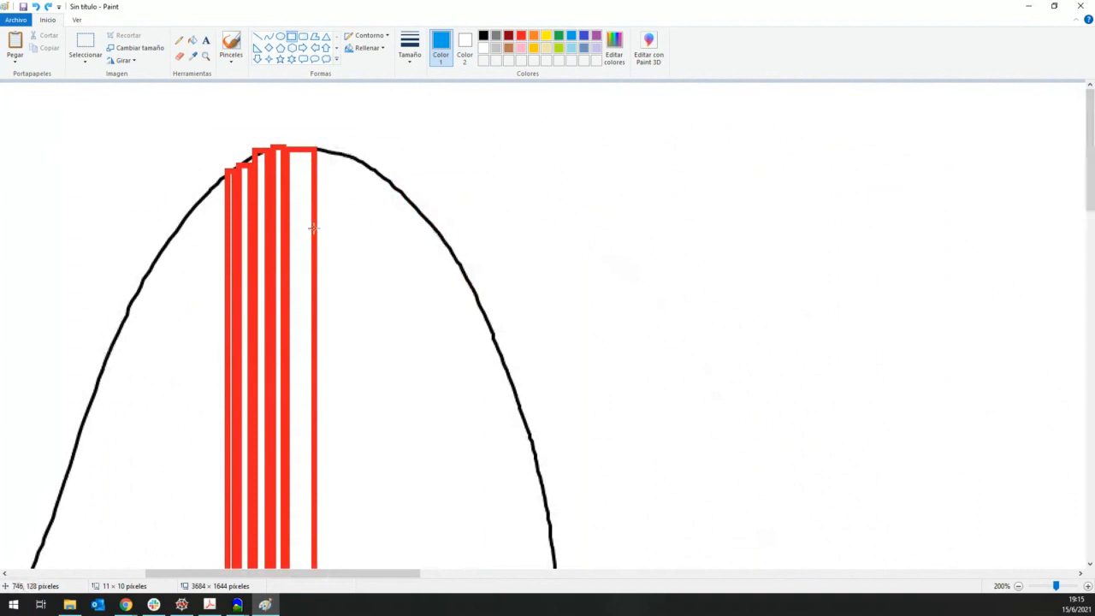
pyautogui.moveTo(432, 574); pyautogui.dragTo(303, 577)
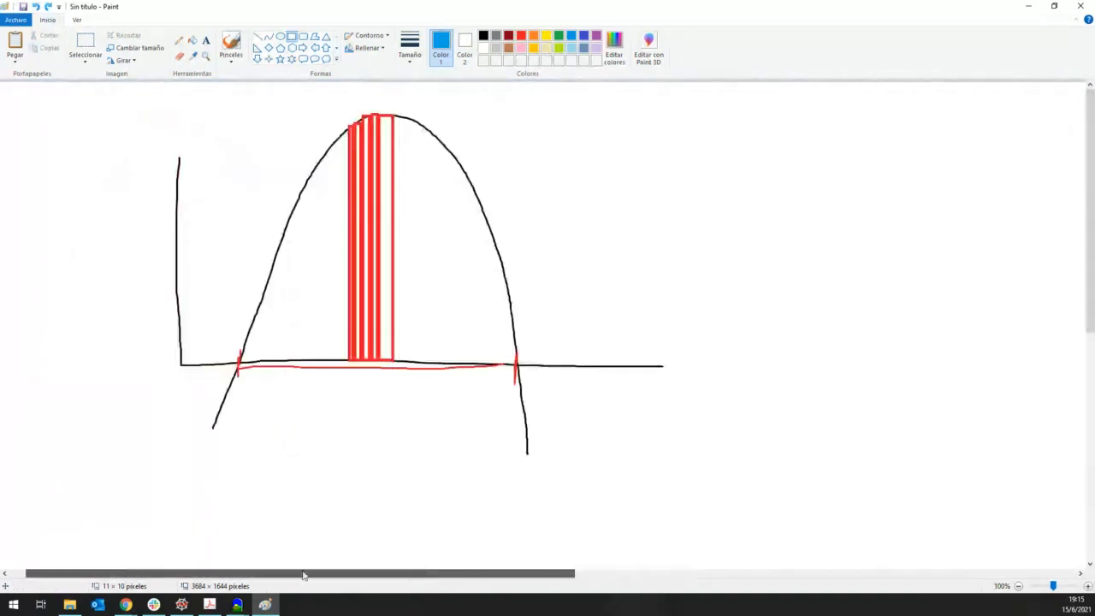
pyautogui.click(521, 35)
pyautogui.moveTo(452, 159); pyautogui.dragTo(529, 365)
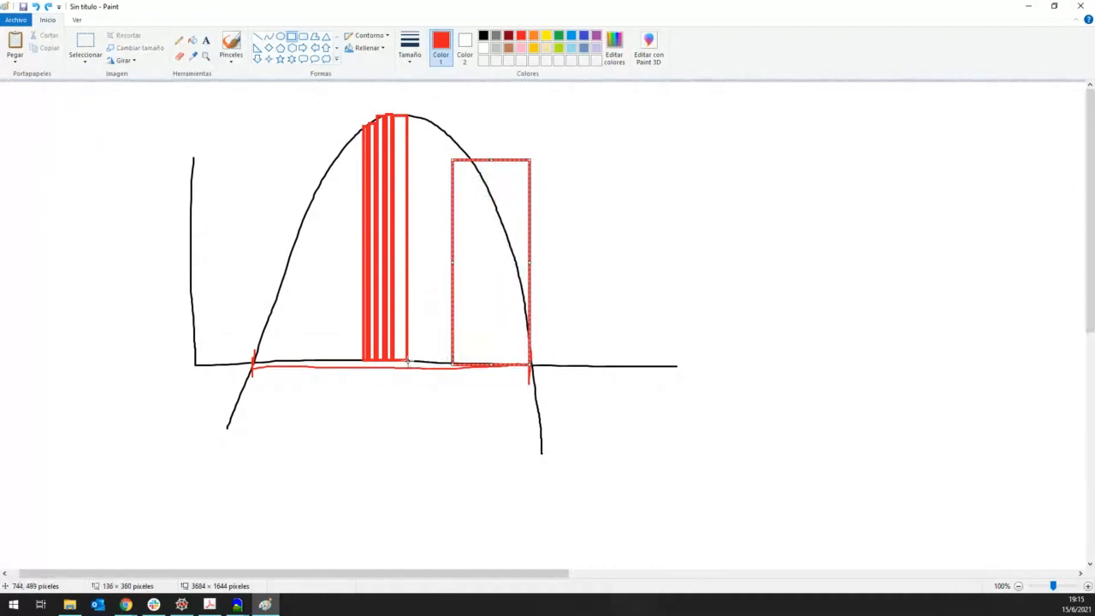
pyautogui.moveTo(407, 361); pyautogui.dragTo(451, 98)
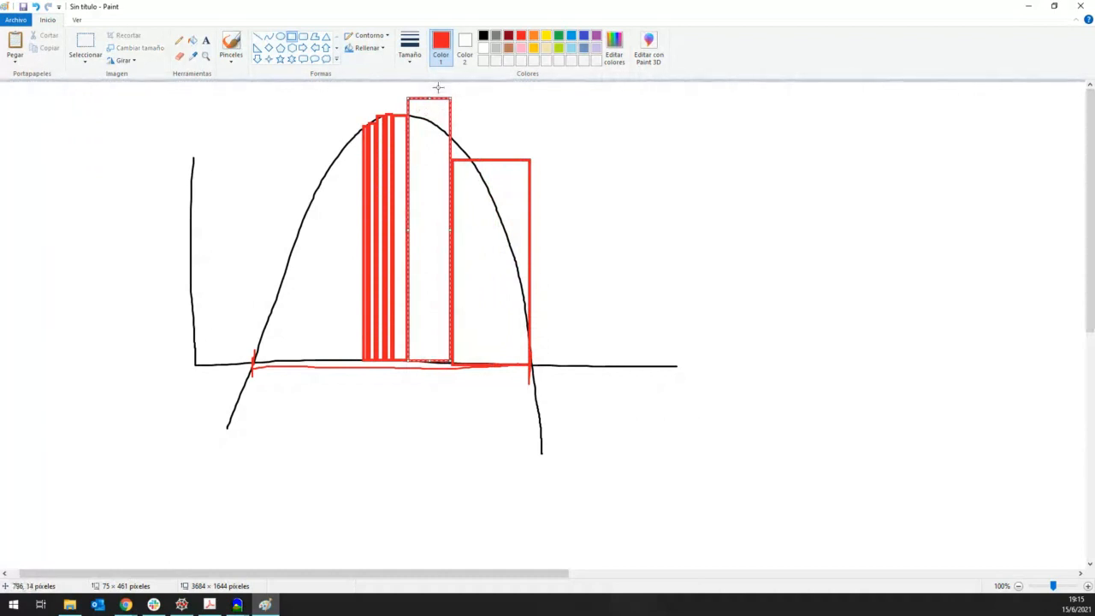
# Fill the two wide rectangles with red on both sides of the curve
pyautogui.click(193, 41)
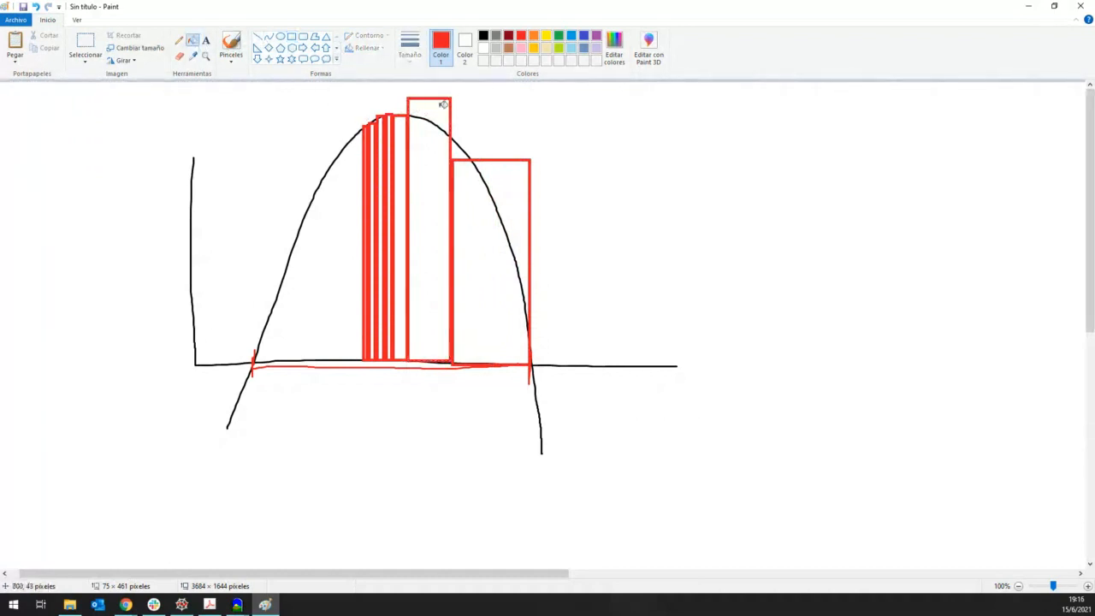
pyautogui.click(431, 164)
pyautogui.click(519, 187)
pyautogui.click(499, 257)
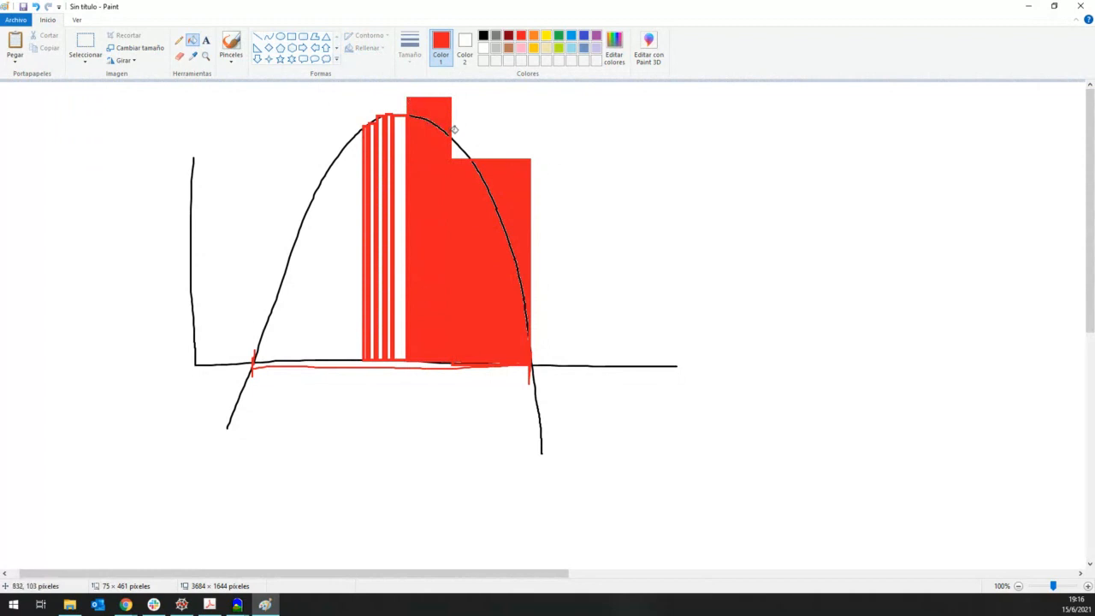
# Outline with a green pencil the two parts of the filled rectangles that protrude beyond the curve
pyautogui.click(179, 41)
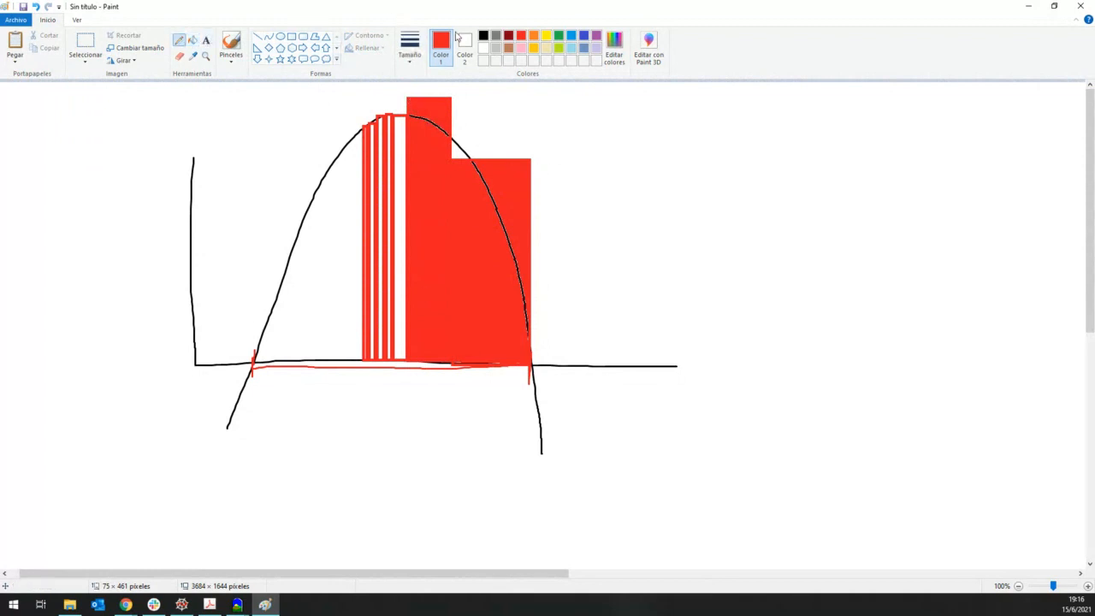
pyautogui.click(559, 35)
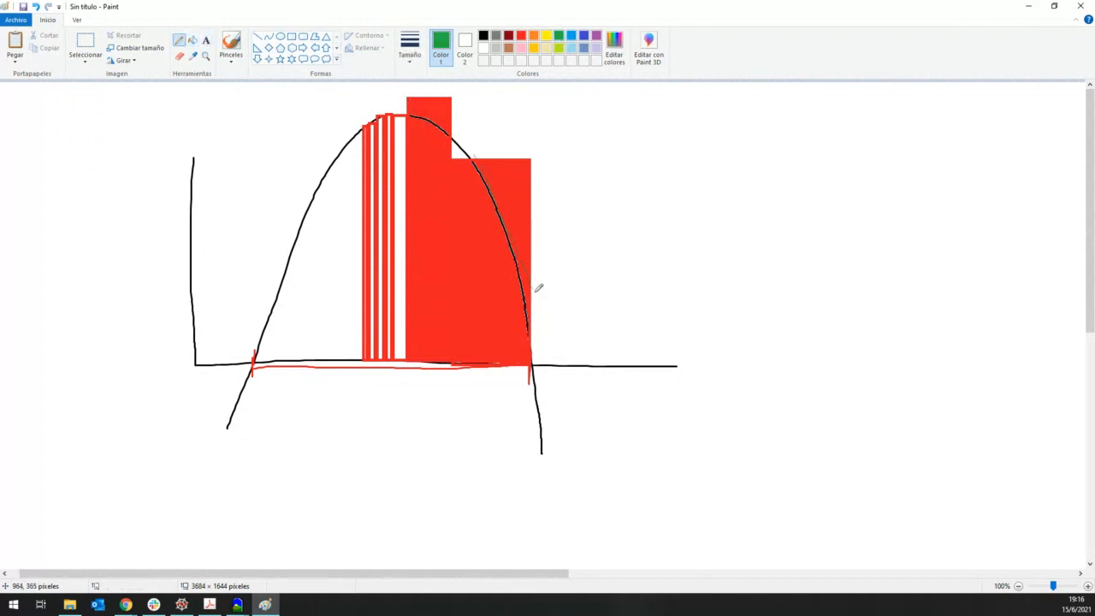
pyautogui.moveTo(539, 289)
pyautogui.mouseDown()
pyautogui.moveTo(559, 215)
pyautogui.moveTo(508, 132)
pyautogui.moveTo(474, 158)
pyautogui.mouseUp()
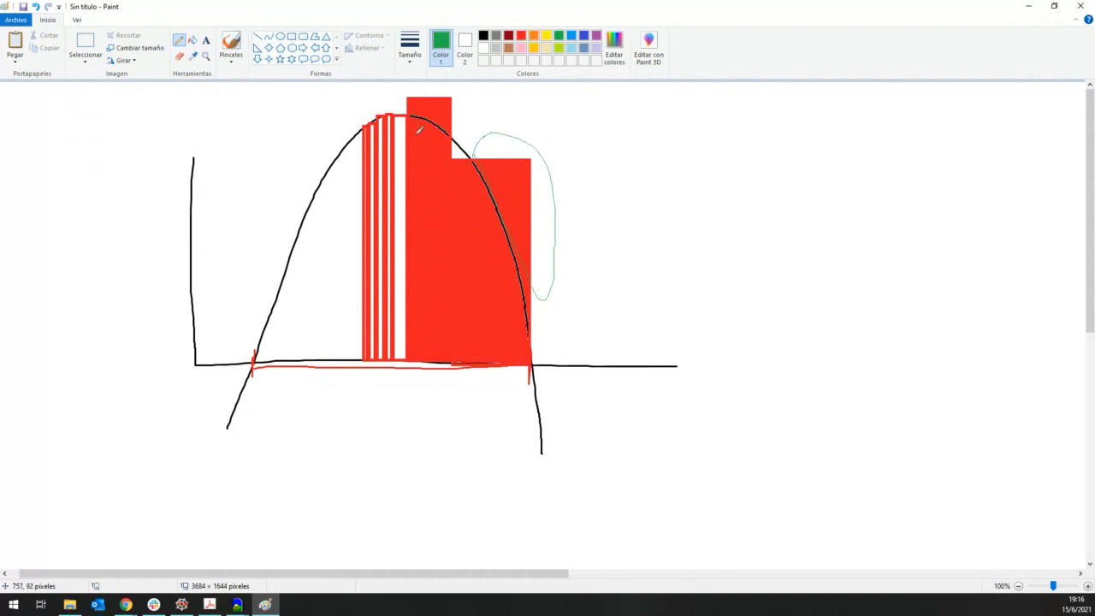
pyautogui.moveTo(405, 92); pyautogui.dragTo(420, 113)
pyautogui.moveTo(471, 137)
pyautogui.mouseDown()
pyautogui.moveTo(440, 86)
pyautogui.moveTo(406, 93)
pyautogui.mouseUp()
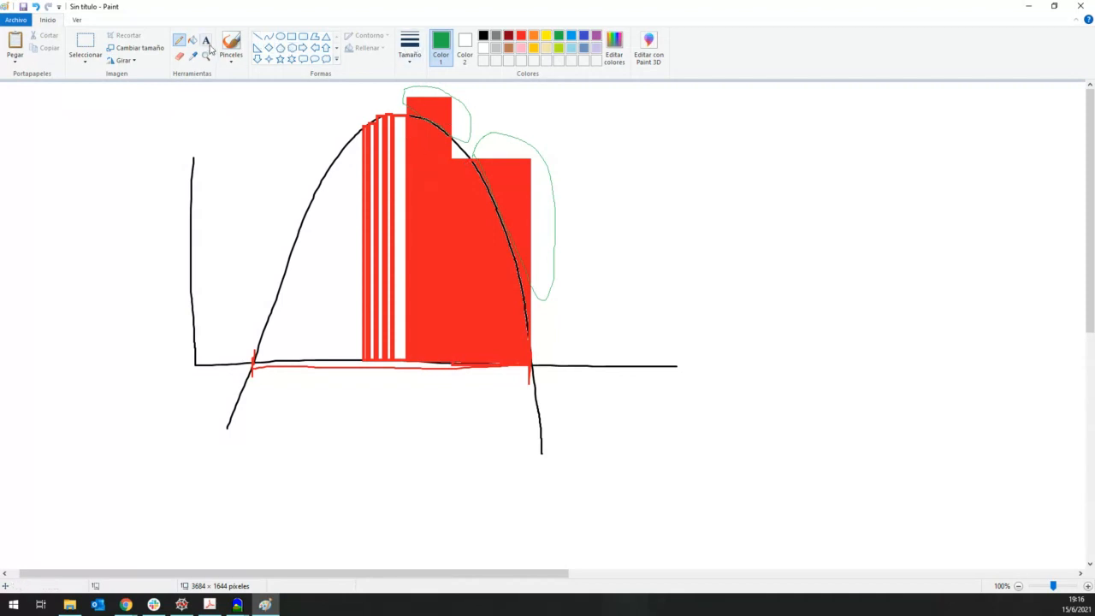
# Draw two nearly coincident red vertical lines from the curve's ascending side down to the axis, the second about 362 px long
pyautogui.click(258, 37)
pyautogui.click(521, 35)
pyautogui.moveTo(335, 160); pyautogui.dragTo(336, 359)
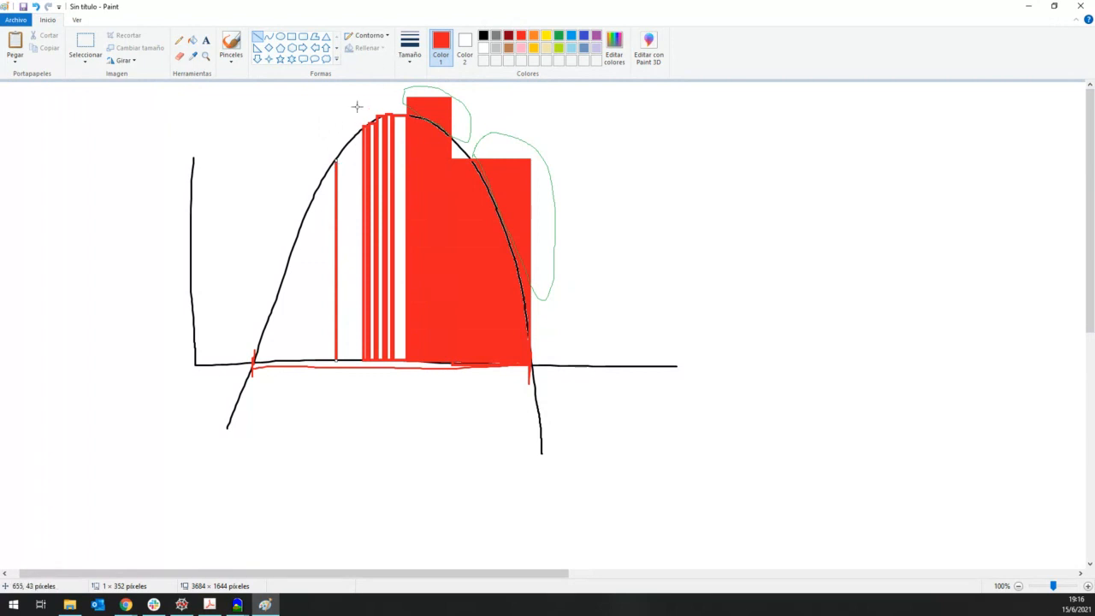
pyautogui.click(410, 101)
pyautogui.moveTo(338, 155); pyautogui.dragTo(339, 362)
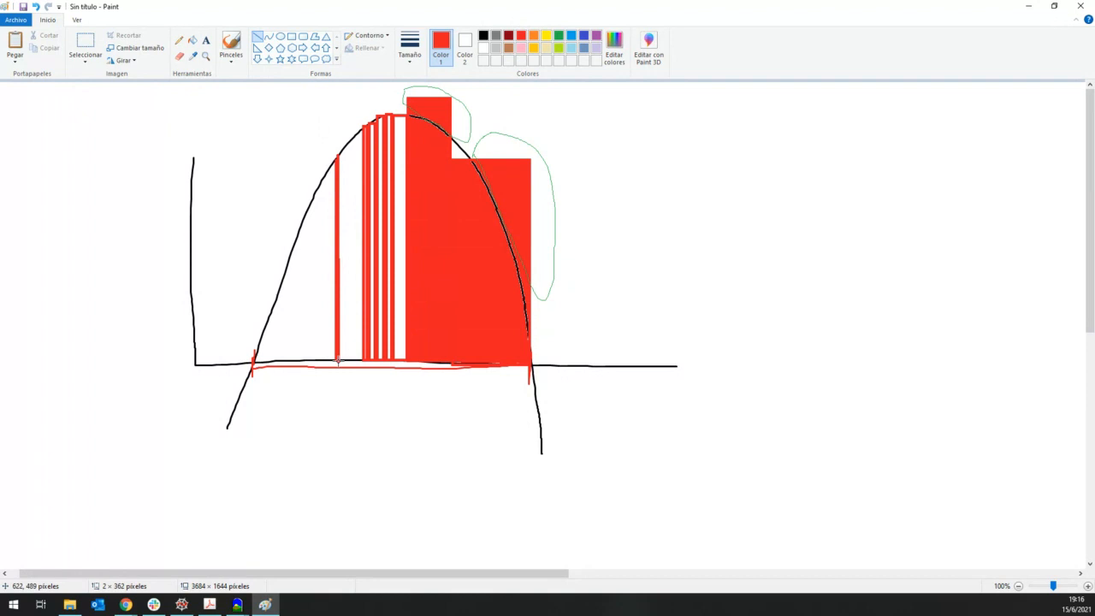
# Draw another thin red vertical line, about 1 × 355 px, to square off the narrow bar on the curve's ascending side
pyautogui.scroll(1, 327, 157)
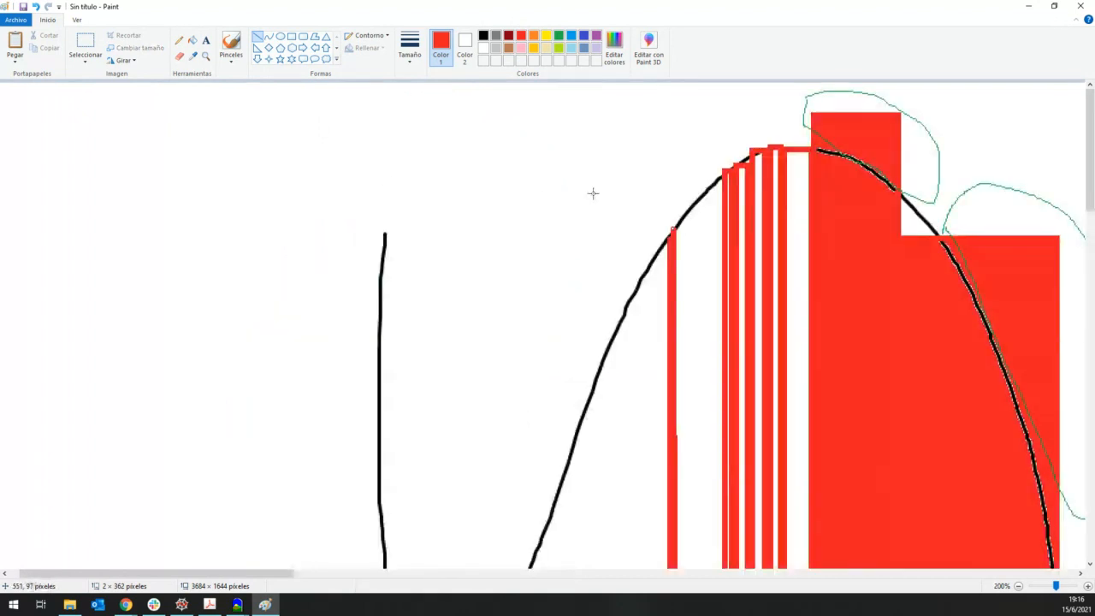
pyautogui.scroll(1, 591, 193)
pyautogui.moveTo(154, 572); pyautogui.dragTo(263, 572)
pyautogui.moveTo(360, 301); pyautogui.dragTo(367, 305)
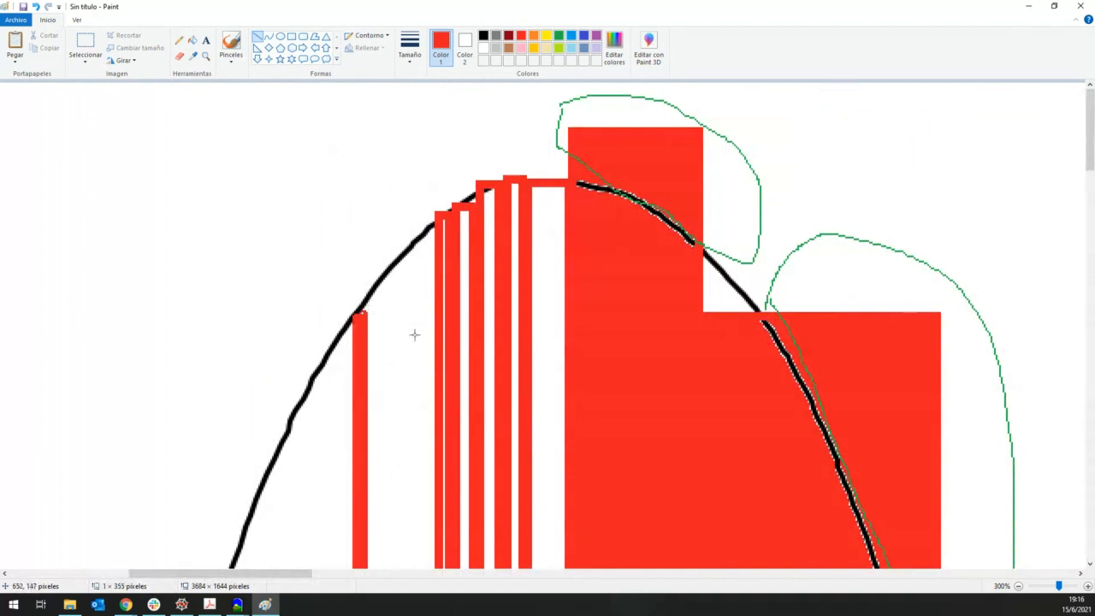
pyautogui.scroll(-1, 420, 330)
pyautogui.scroll(-1, 426, 327)
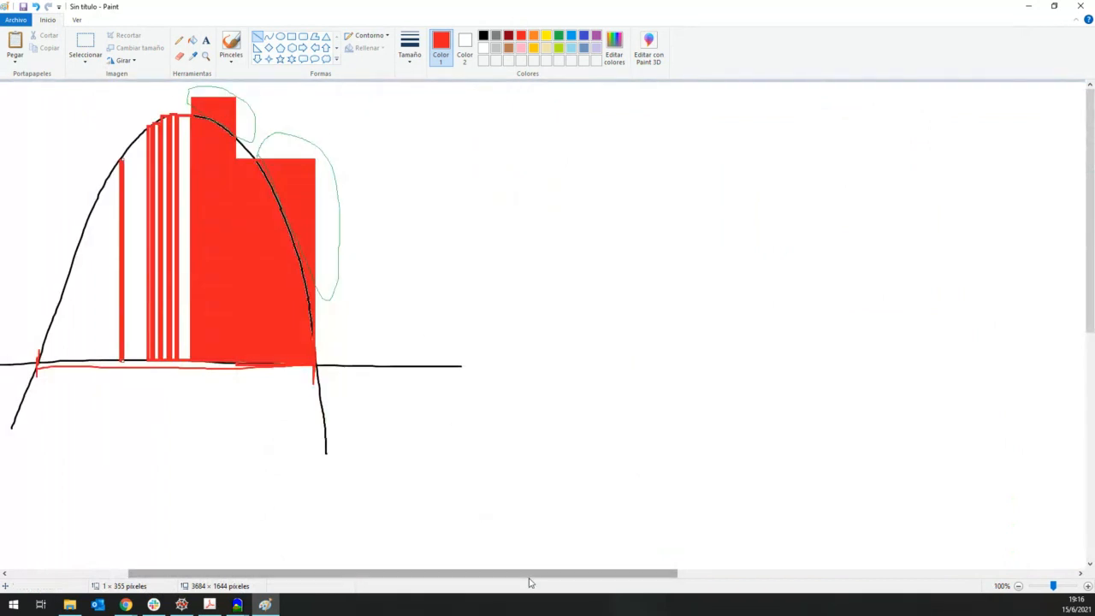
pyautogui.moveTo(529, 583); pyautogui.dragTo(407, 575)
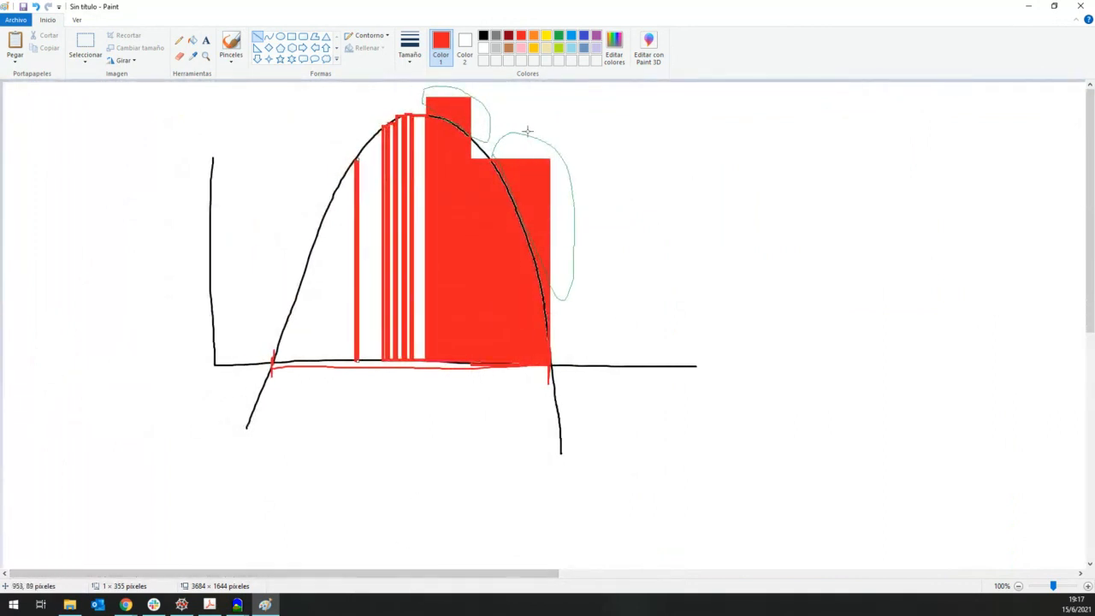
# Draw two sets of red axes with a pencil of the third line thickness, a small one beside the curve and a larger one below it
pyautogui.click(180, 42)
pyautogui.click(410, 48)
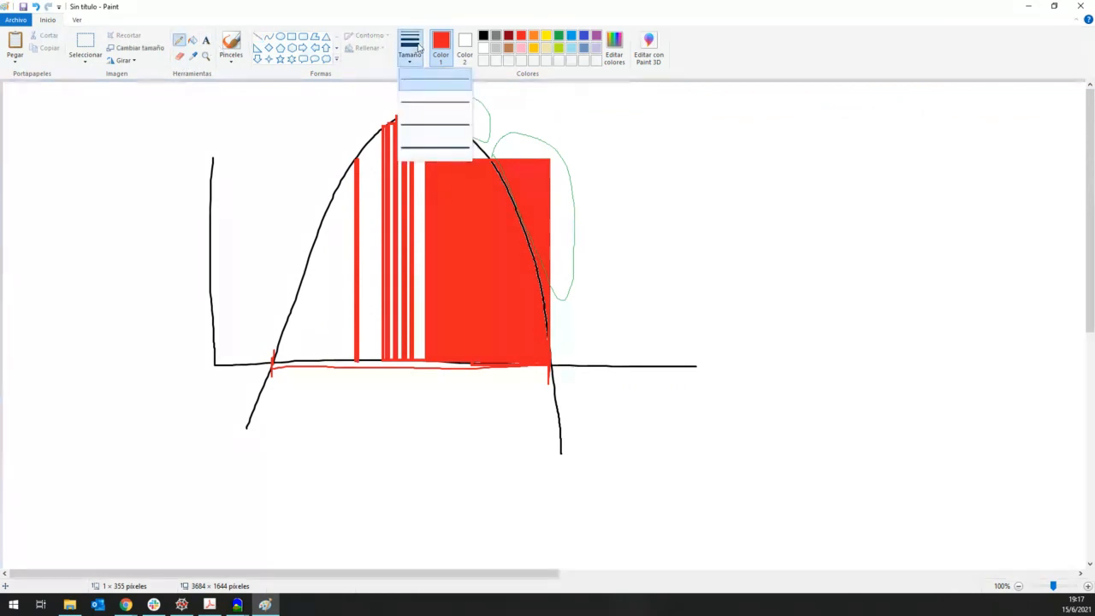
pyautogui.click(433, 128)
pyautogui.moveTo(793, 161); pyautogui.dragTo(1027, 345)
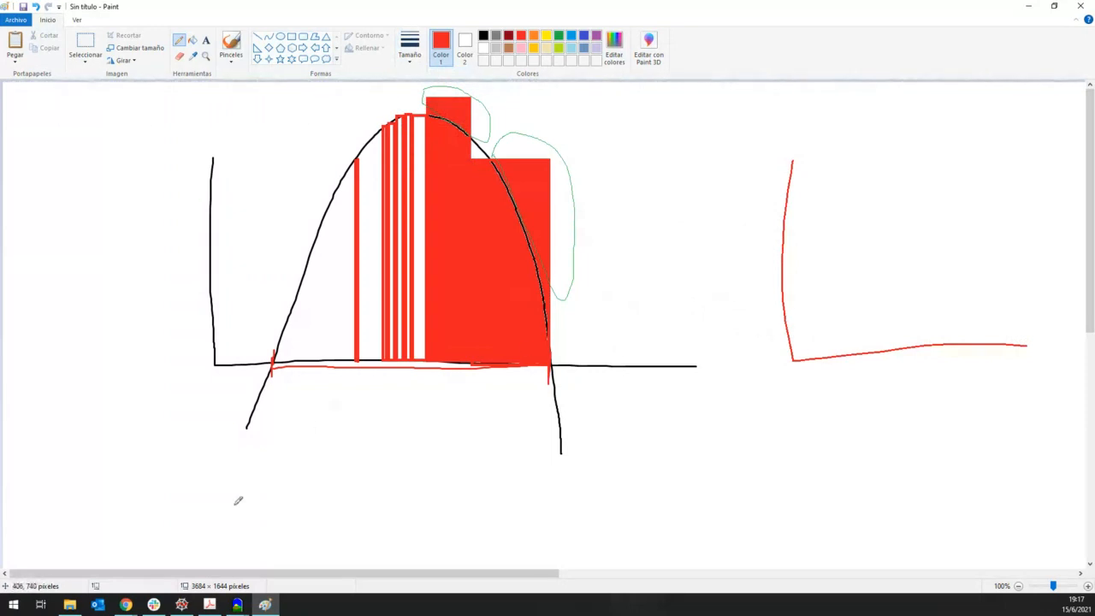
pyautogui.scroll(-3, 209, 474)
pyautogui.moveTo(141, 252)
pyautogui.mouseDown()
pyautogui.moveTo(148, 479)
pyautogui.moveTo(700, 484)
pyautogui.mouseUp()
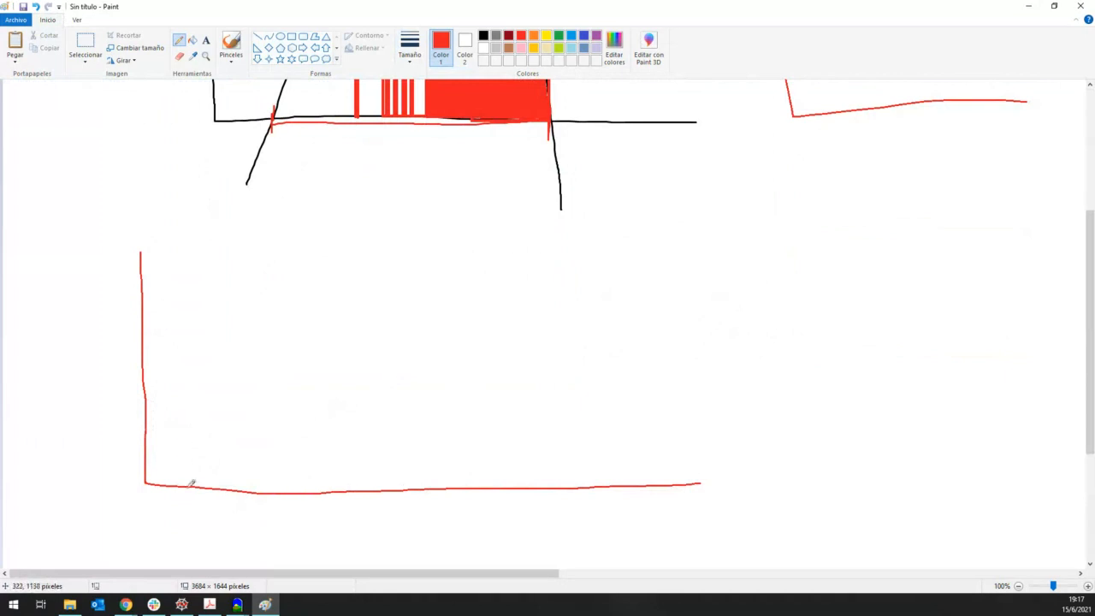
# Mark t=0 and t=7 on the lower time axis and write the values 20.3 and 3 above them
pyautogui.moveTo(192, 473)
pyautogui.mouseDown()
pyautogui.moveTo(182, 541)
pyautogui.moveTo(207, 536)
pyautogui.mouseUp()
pyautogui.moveTo(212, 526)
pyautogui.mouseDown()
pyautogui.moveTo(205, 539)
pyautogui.moveTo(213, 526)
pyautogui.mouseUp()
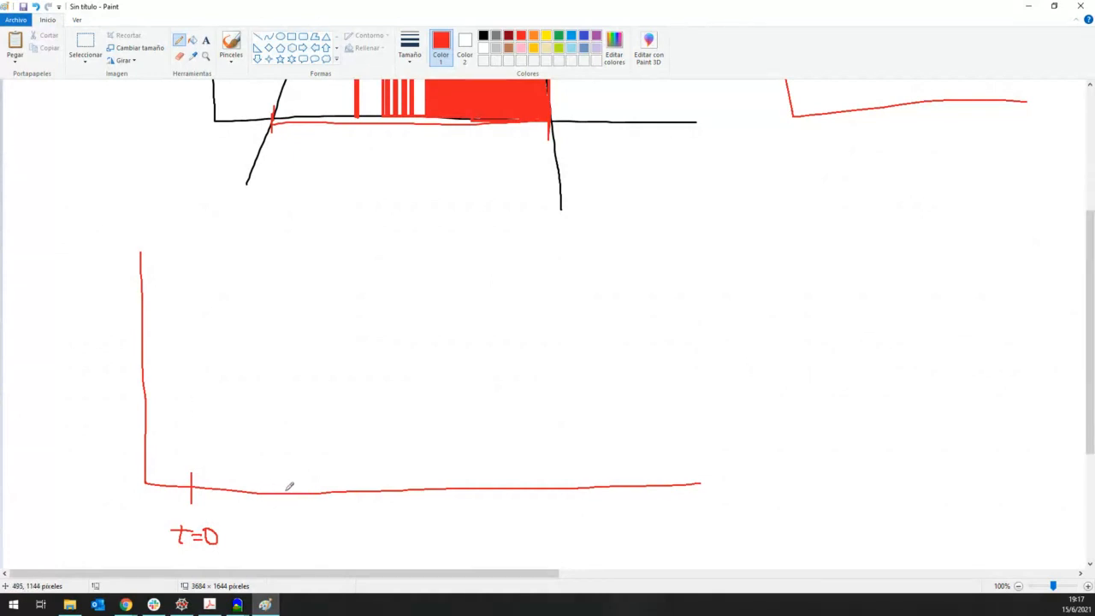
pyautogui.moveTo(164, 401)
pyautogui.mouseDown()
pyautogui.moveTo(175, 415)
pyautogui.moveTo(194, 396)
pyautogui.mouseUp()
pyautogui.moveTo(406, 475)
pyautogui.mouseDown()
pyautogui.moveTo(406, 541)
pyautogui.moveTo(409, 528)
pyautogui.mouseUp()
pyautogui.moveTo(413, 529)
pyautogui.mouseDown()
pyautogui.moveTo(434, 520)
pyautogui.moveTo(436, 542)
pyautogui.moveTo(443, 529)
pyautogui.mouseUp()
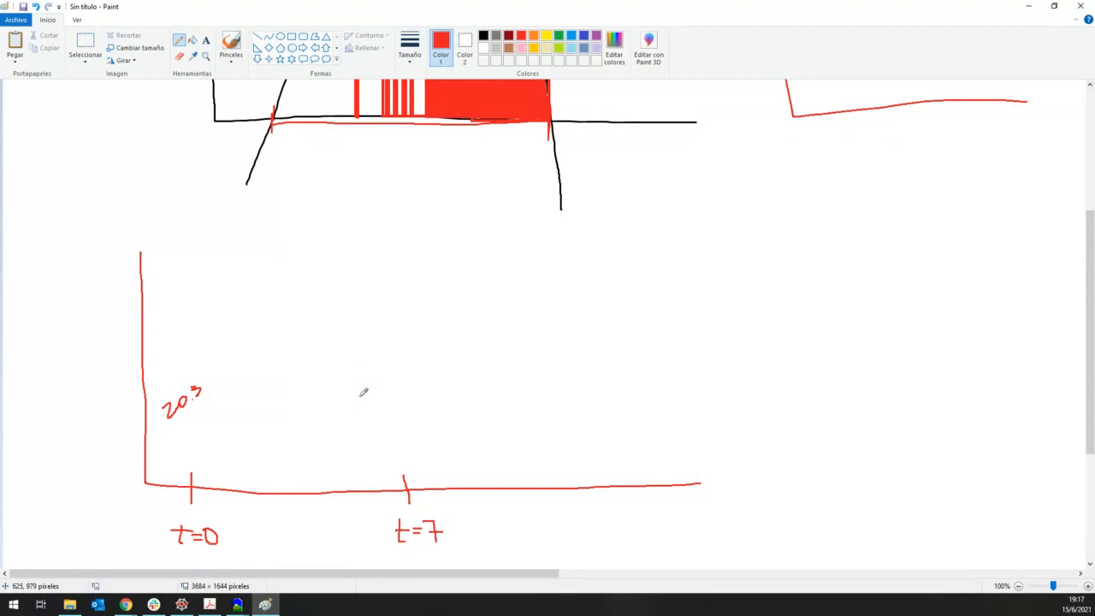
pyautogui.moveTo(361, 396); pyautogui.dragTo(370, 404)
# Draw a brace spanning the values 20.3 and 3 and write the average 23.3/2 = x̄ above it
pyautogui.moveTo(189, 357)
pyautogui.mouseDown()
pyautogui.moveTo(313, 315)
pyautogui.moveTo(390, 346)
pyautogui.mouseUp()
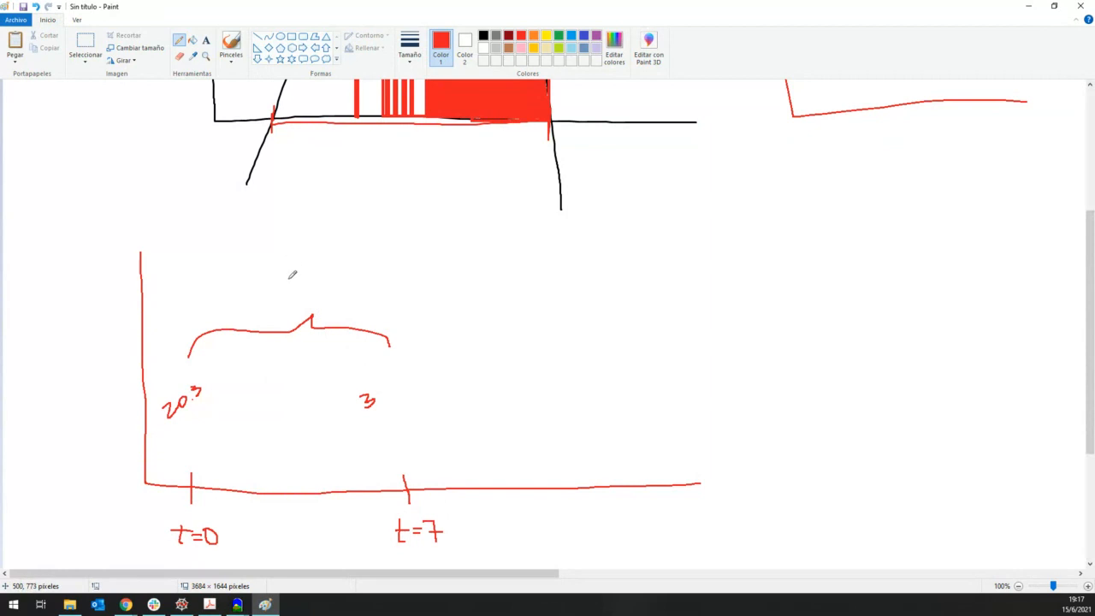
pyautogui.moveTo(281, 246)
pyautogui.mouseDown()
pyautogui.moveTo(296, 256)
pyautogui.moveTo(309, 244)
pyautogui.moveTo(289, 238)
pyautogui.moveTo(306, 254)
pyautogui.mouseUp()
pyautogui.hotkey('ctrl', 'z')
pyautogui.hotkey('ctrl', 'z')
pyautogui.moveTo(306, 231)
pyautogui.mouseDown()
pyautogui.moveTo(308, 253)
pyautogui.moveTo(324, 248)
pyautogui.moveTo(324, 279)
pyautogui.moveTo(342, 226)
pyautogui.mouseUp()
pyautogui.moveTo(334, 237); pyautogui.dragTo(366, 200)
pyautogui.moveTo(352, 202)
pyautogui.mouseDown()
pyautogui.moveTo(368, 217)
pyautogui.moveTo(354, 190)
pyautogui.moveTo(371, 183)
pyautogui.mouseUp()
# Add marks labelled t=1 and t=2 plus an ellipsis between t=0 and t=7, and frame the whole row of labels
pyautogui.scroll(-3, 313, 383)
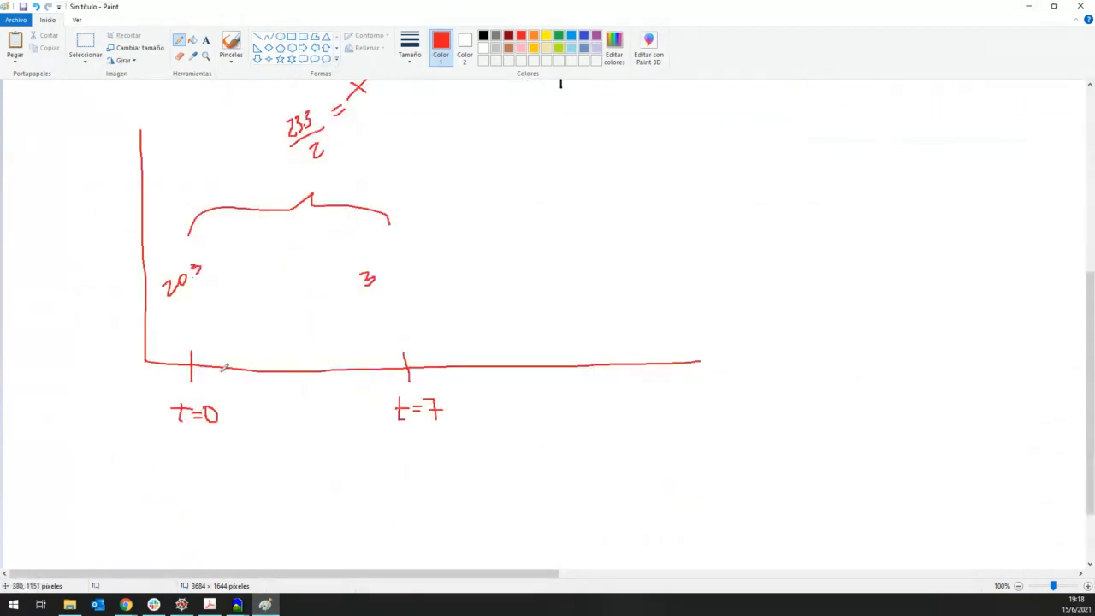
pyautogui.moveTo(237, 358)
pyautogui.mouseDown()
pyautogui.moveTo(237, 419)
pyautogui.moveTo(242, 405)
pyautogui.mouseUp()
pyautogui.moveTo(242, 402); pyautogui.dragTo(258, 421)
pyautogui.moveTo(295, 358)
pyautogui.mouseDown()
pyautogui.moveTo(288, 412)
pyautogui.moveTo(293, 399)
pyautogui.mouseUp()
pyautogui.moveTo(297, 396); pyautogui.dragTo(307, 401)
pyautogui.moveTo(308, 398)
pyautogui.mouseDown()
pyautogui.moveTo(312, 411)
pyautogui.moveTo(353, 403)
pyautogui.mouseUp()
pyautogui.click(322, 403)
pyautogui.click(334, 404)
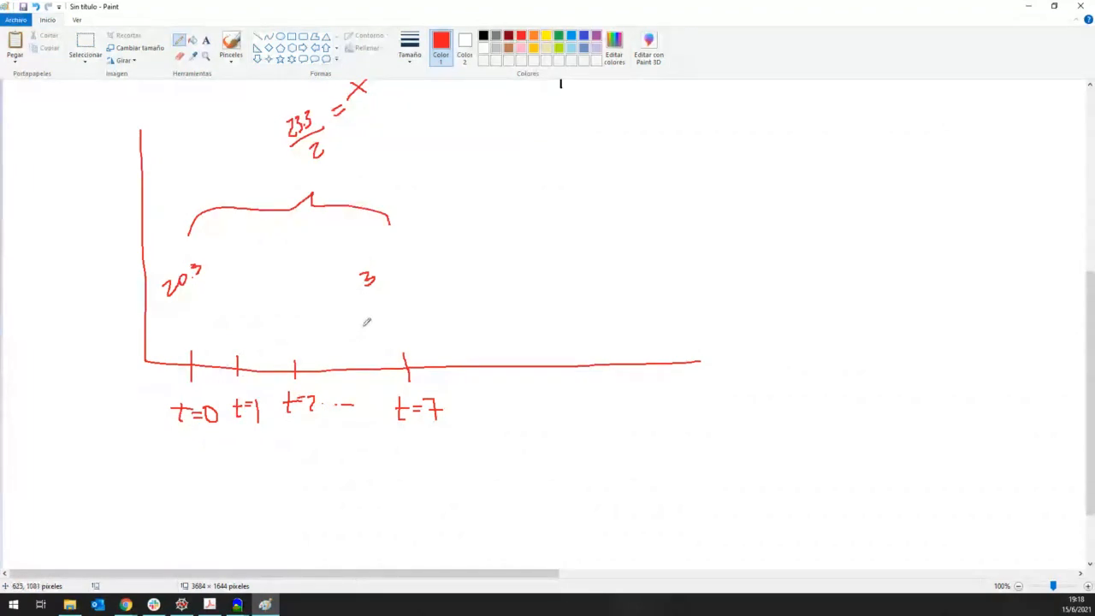
pyautogui.moveTo(434, 385)
pyautogui.mouseDown()
pyautogui.moveTo(235, 388)
pyautogui.moveTo(169, 456)
pyautogui.moveTo(473, 417)
pyautogui.moveTo(432, 380)
pyautogui.mouseUp()
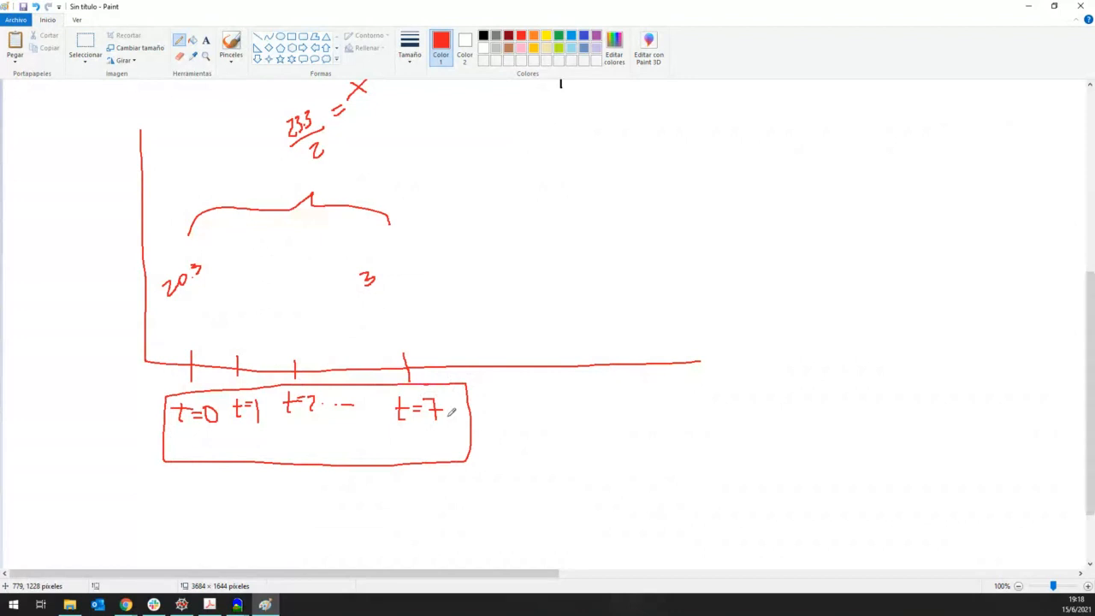
# Write a second row of labels t=0, t=0.5 and t=1 beneath the first row and frame it with a box
pyautogui.scroll(-2, 440, 411)
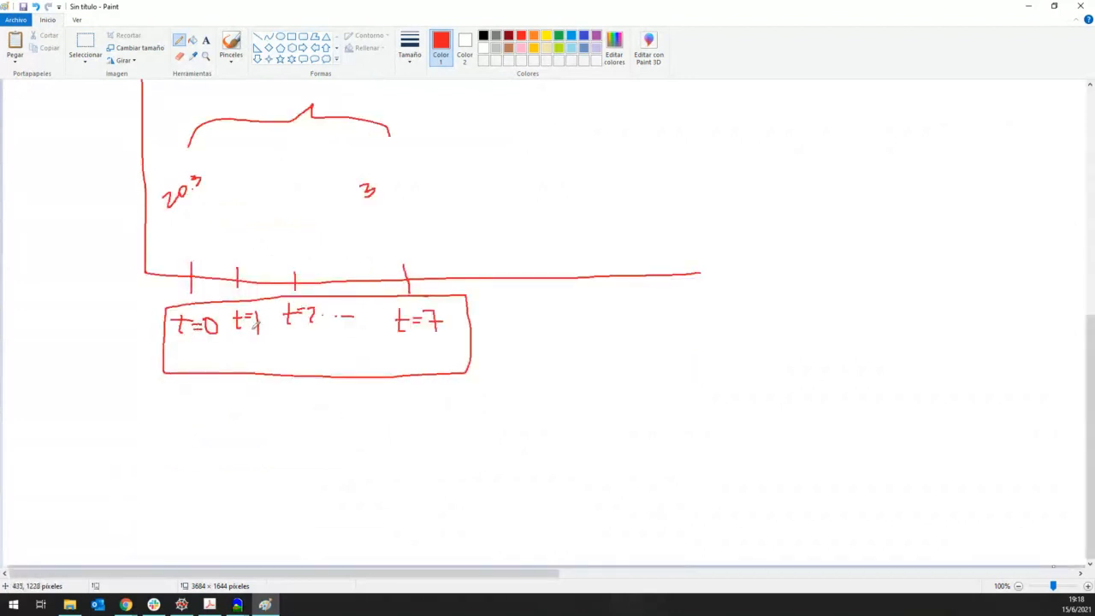
pyautogui.moveTo(183, 345)
pyautogui.mouseDown()
pyautogui.moveTo(185, 365)
pyautogui.moveTo(193, 352)
pyautogui.moveTo(243, 357)
pyautogui.mouseUp()
pyautogui.moveTo(249, 351); pyautogui.dragTo(253, 358)
pyautogui.moveTo(258, 359)
pyautogui.mouseDown()
pyautogui.moveTo(299, 350)
pyautogui.moveTo(305, 361)
pyautogui.mouseUp()
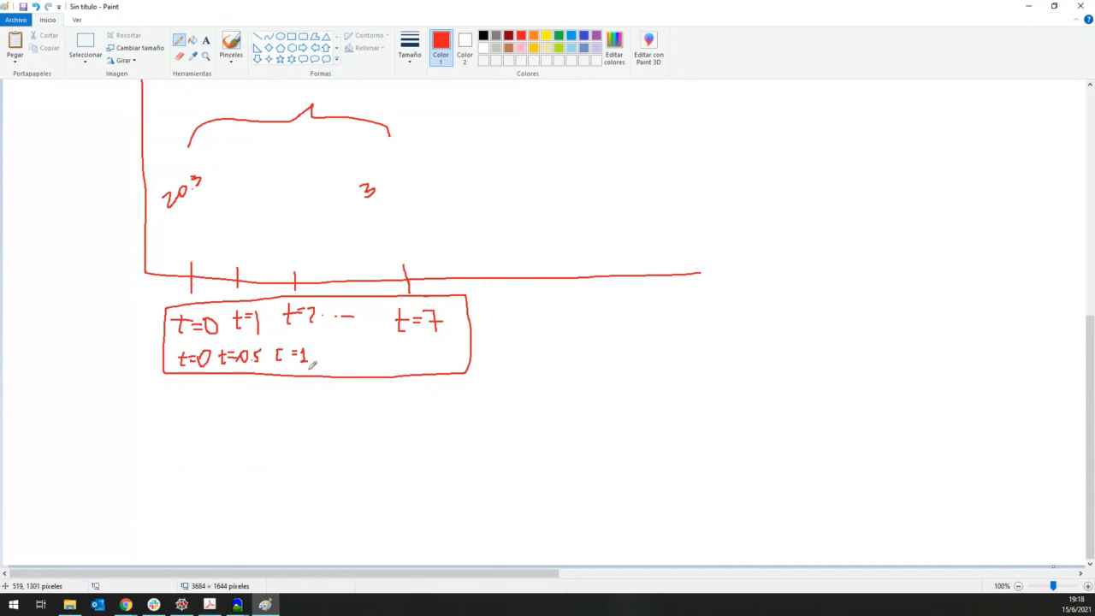
pyautogui.moveTo(356, 342)
pyautogui.mouseDown()
pyautogui.moveTo(168, 344)
pyautogui.moveTo(139, 383)
pyautogui.moveTo(349, 385)
pyautogui.moveTo(357, 342)
pyautogui.mouseUp()
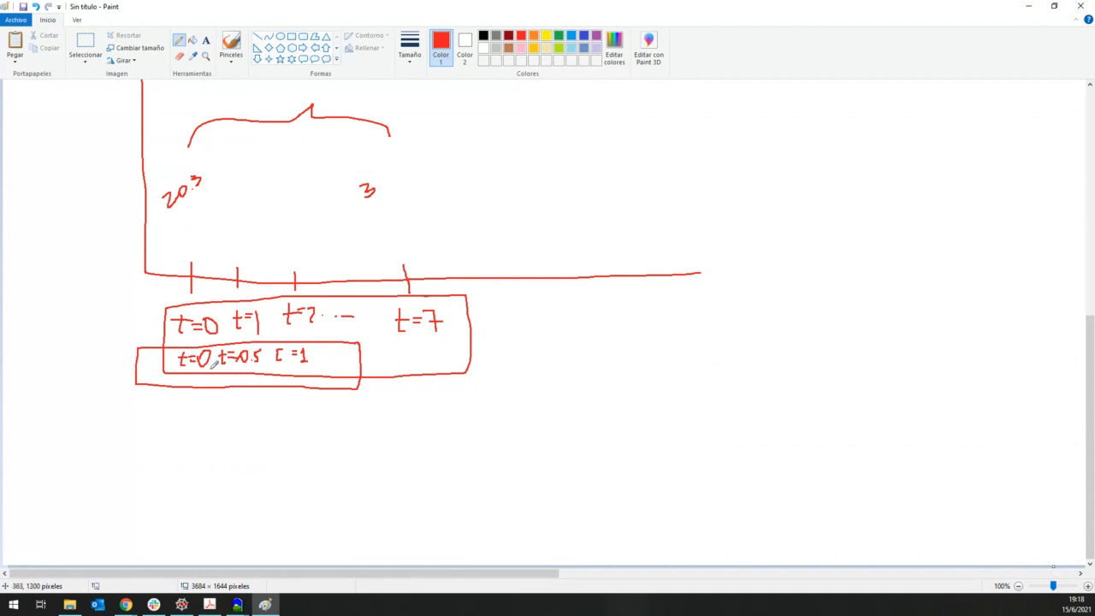
# Draw two vertical strokes across the lower time axis beyond t=7
pyautogui.scroll(8, 199, 233)
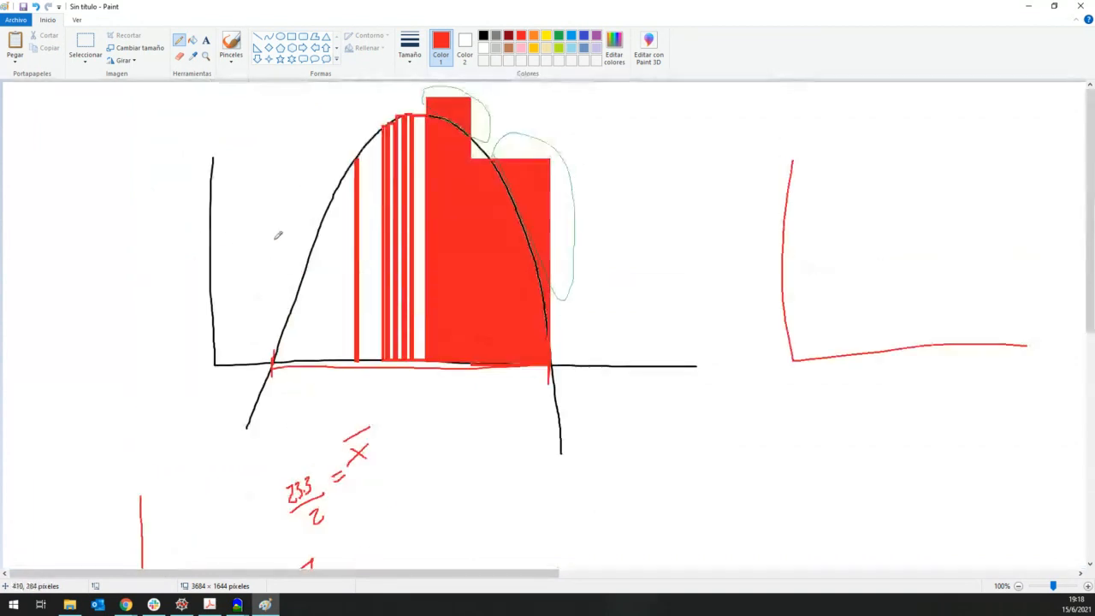
pyautogui.scroll(-7, 371, 273)
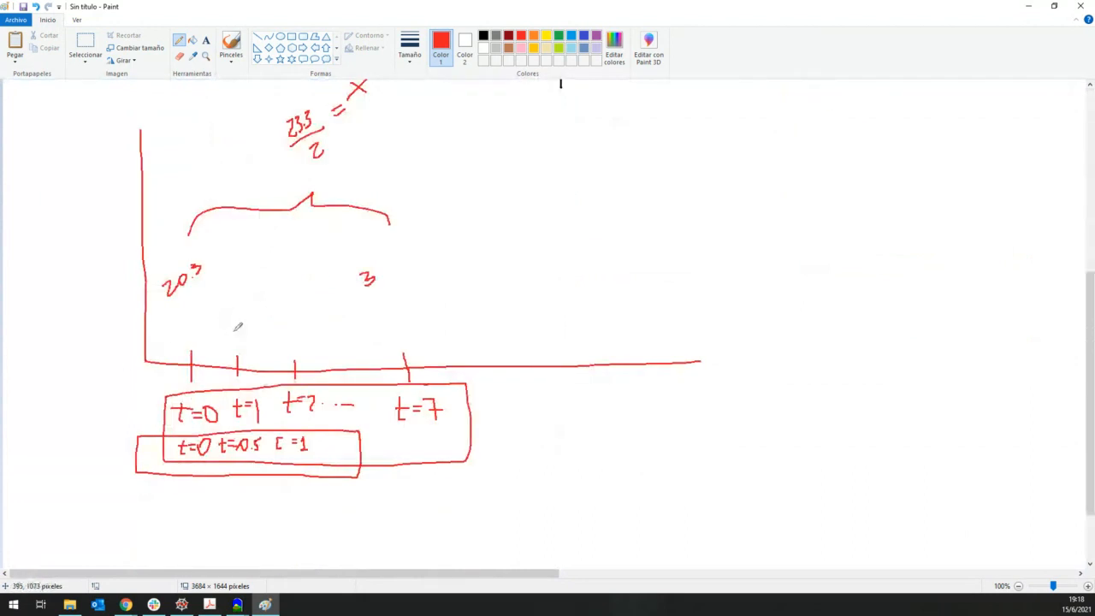
pyautogui.moveTo(525, 341); pyautogui.dragTo(528, 406)
pyautogui.moveTo(596, 334); pyautogui.dragTo(596, 404)
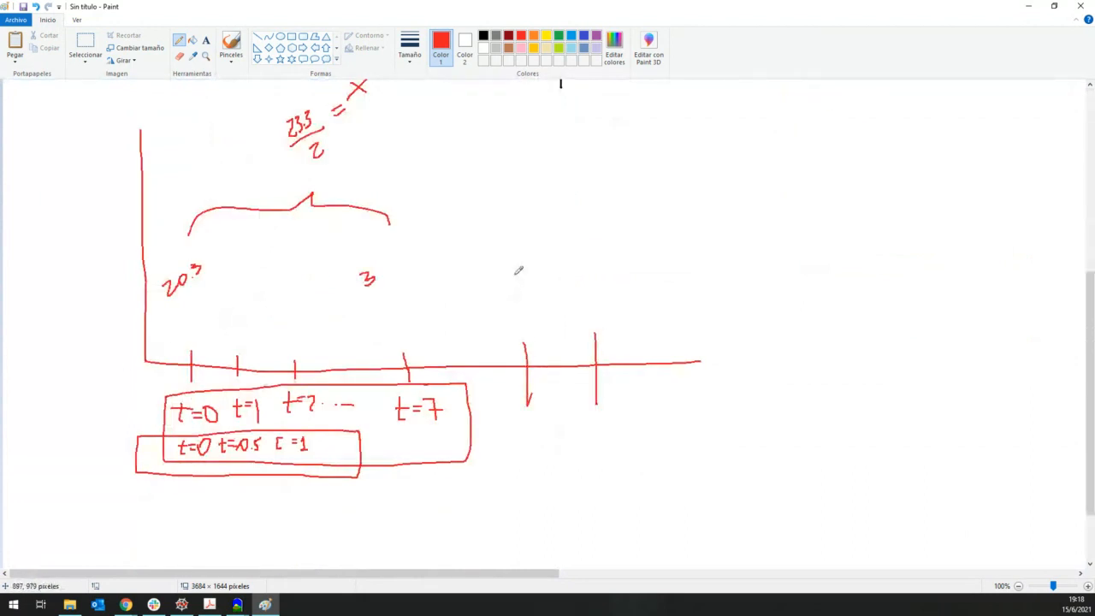
# Sketch two columns of short horizontal lines above the lower axis, with two check-like strokes beside them
pyautogui.moveTo(460, 156)
pyautogui.mouseDown()
pyautogui.moveTo(539, 148)
pyautogui.moveTo(513, 168)
pyautogui.moveTo(535, 168)
pyautogui.mouseUp()
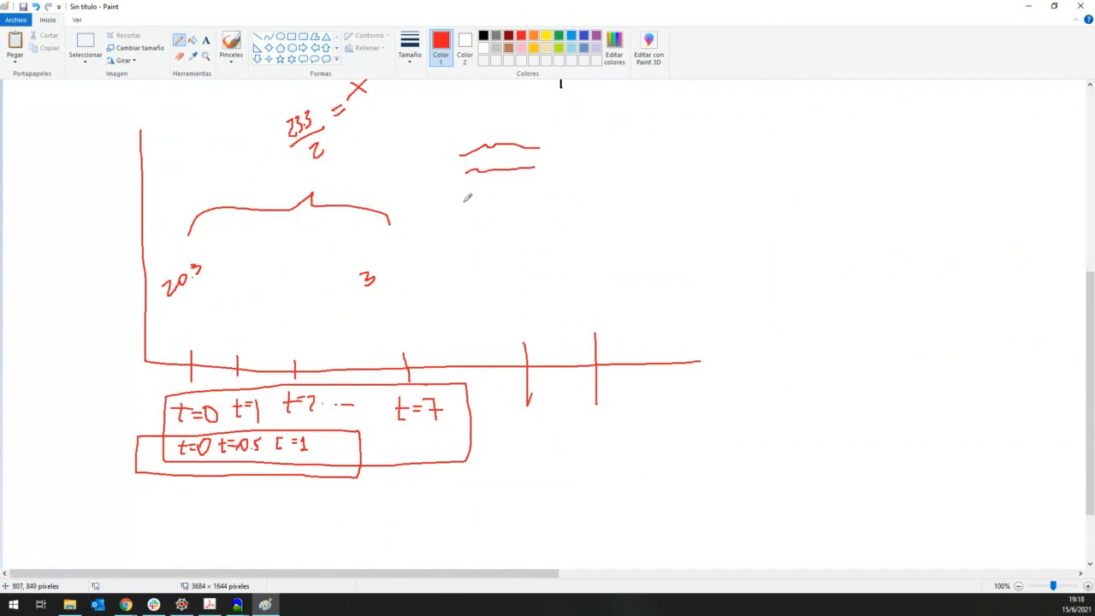
pyautogui.moveTo(462, 206)
pyautogui.mouseDown()
pyautogui.moveTo(505, 190)
pyautogui.moveTo(545, 194)
pyautogui.mouseUp()
pyautogui.moveTo(458, 224)
pyautogui.mouseDown()
pyautogui.moveTo(534, 212)
pyautogui.moveTo(508, 233)
pyautogui.moveTo(532, 231)
pyautogui.mouseUp()
pyautogui.moveTo(564, 138); pyautogui.dragTo(613, 140)
pyautogui.moveTo(568, 159)
pyautogui.mouseDown()
pyautogui.moveTo(602, 157)
pyautogui.moveTo(590, 169)
pyautogui.moveTo(604, 168)
pyautogui.moveTo(603, 183)
pyautogui.moveTo(586, 198)
pyautogui.moveTo(599, 197)
pyautogui.moveTo(597, 216)
pyautogui.moveTo(673, 158)
pyautogui.moveTo(715, 151)
pyautogui.mouseUp()
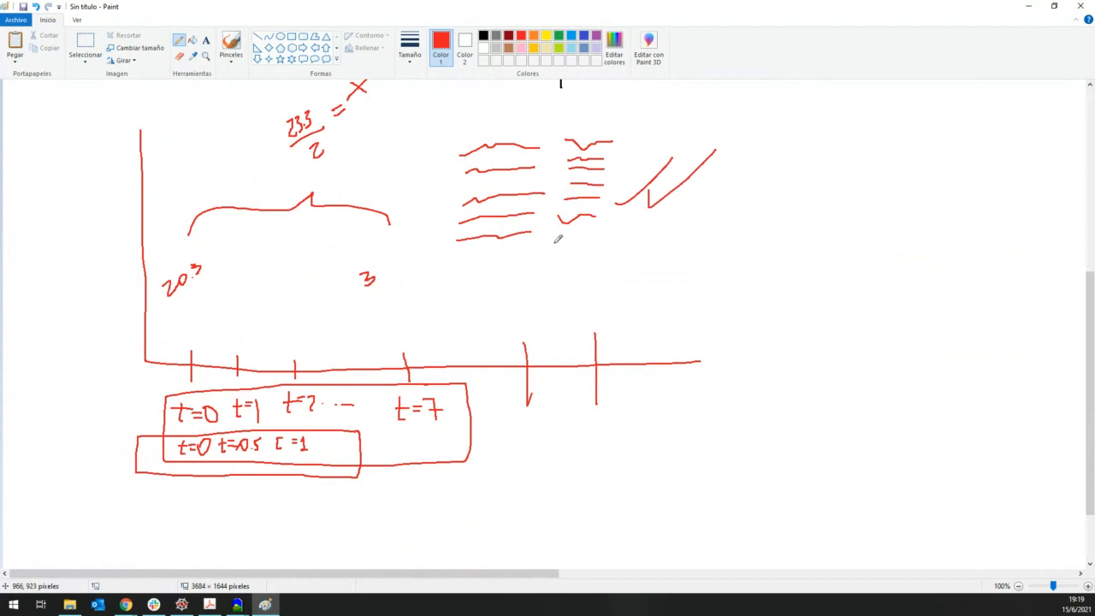
# Return to Vensim, choose a time increment of 0.25 and accept the model settings
pyautogui.click(1031, 8)
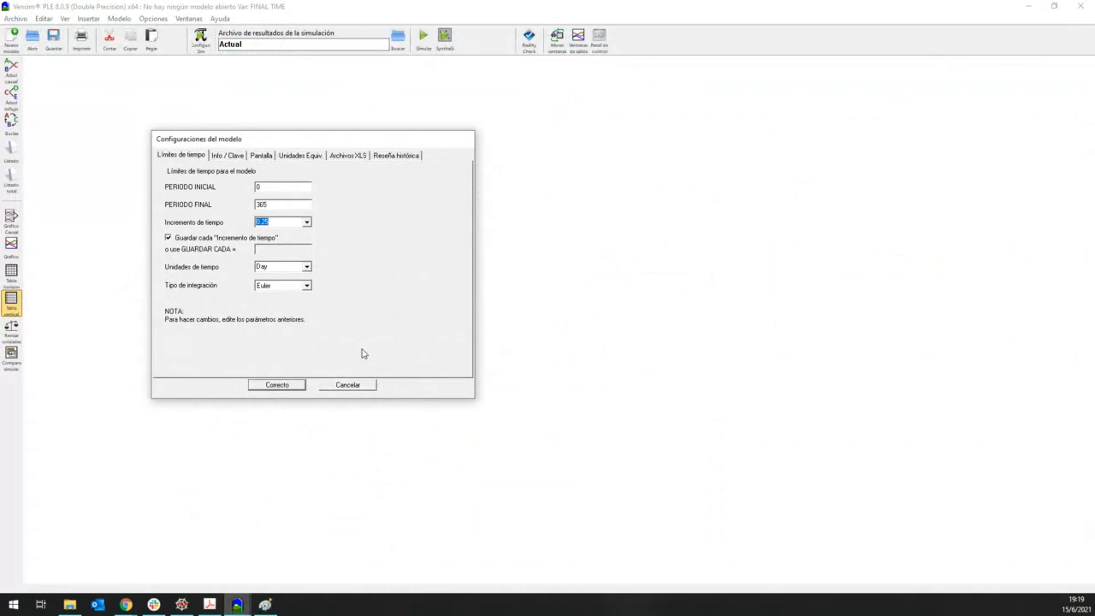
pyautogui.click(306, 222)
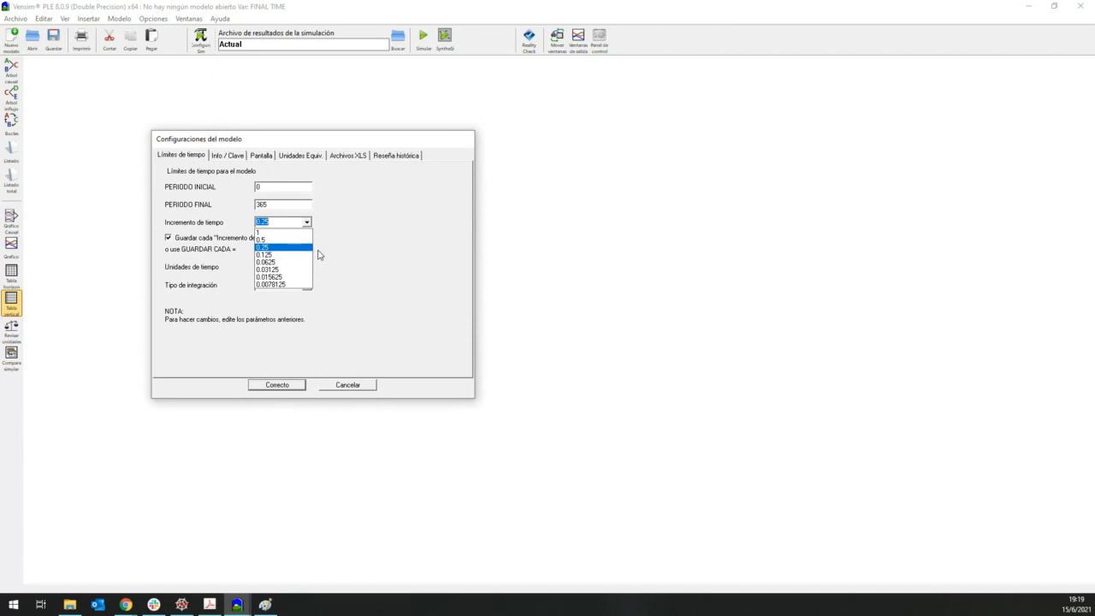
pyautogui.click(346, 247)
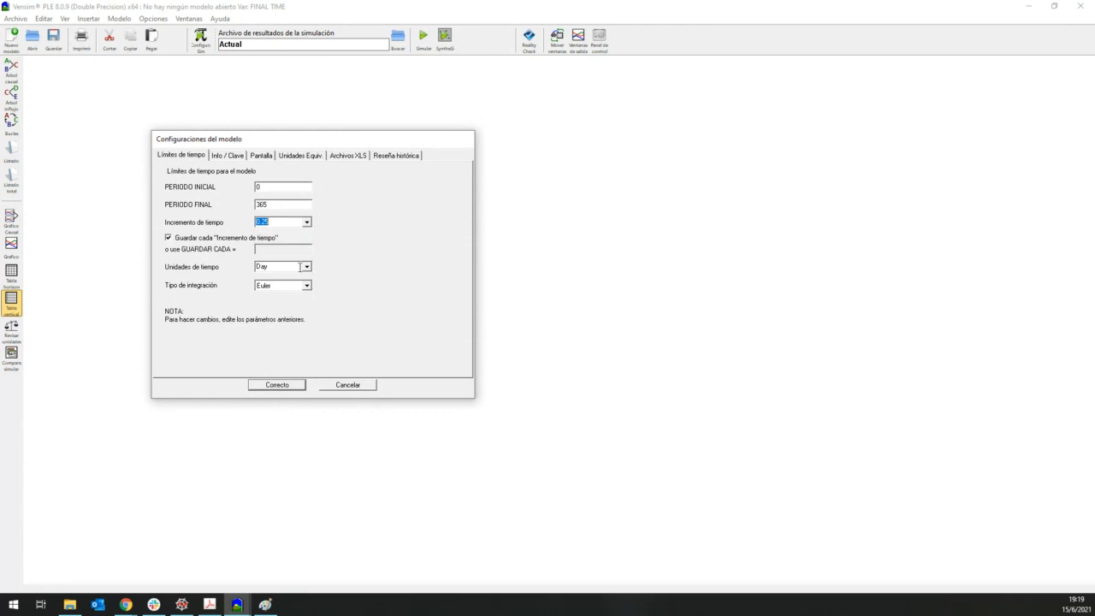
pyautogui.click(306, 221)
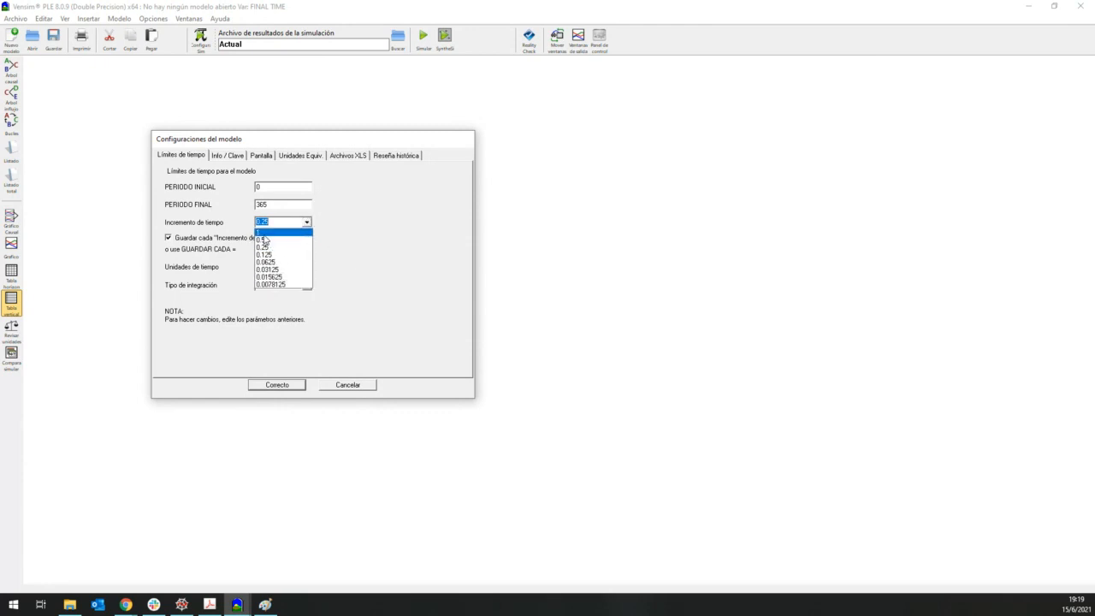
pyautogui.click(265, 248)
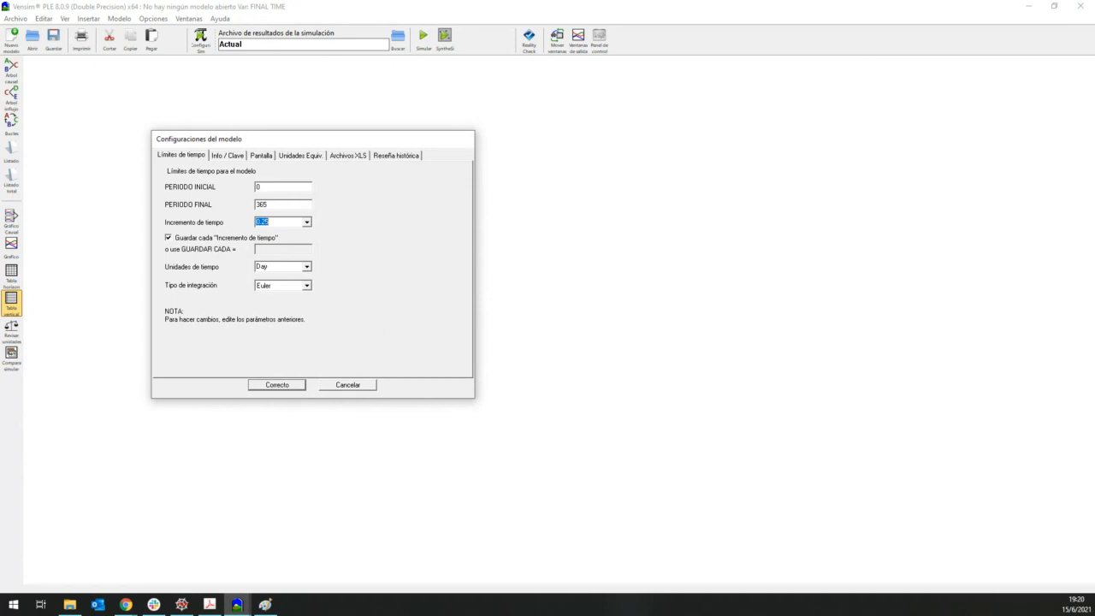
pyautogui.click(277, 386)
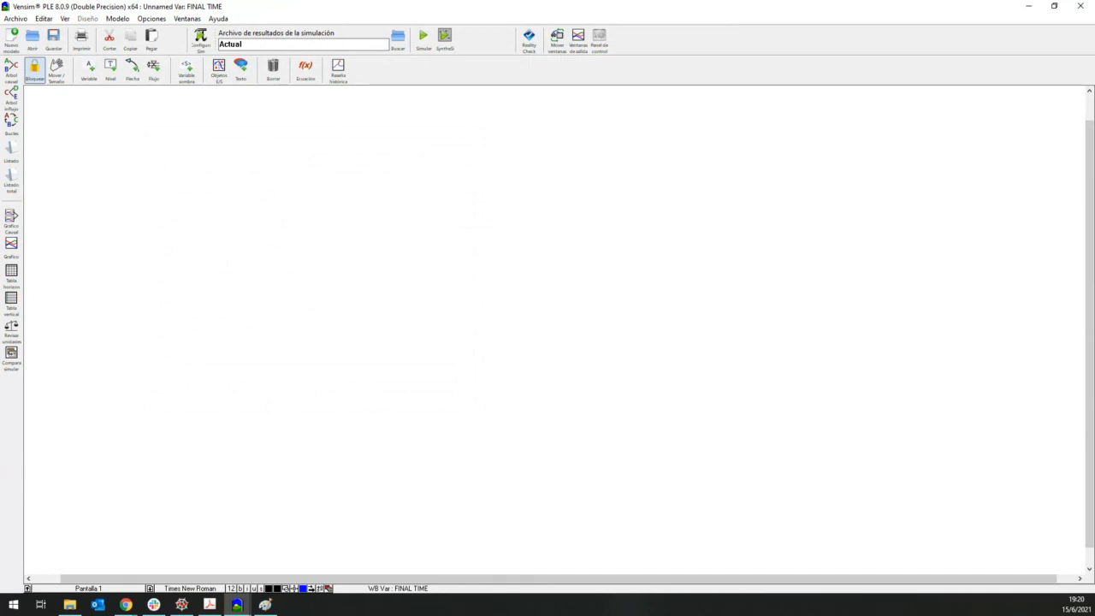
# Set the language for menus and dialogs to Spanish
pyautogui.click(159, 21)
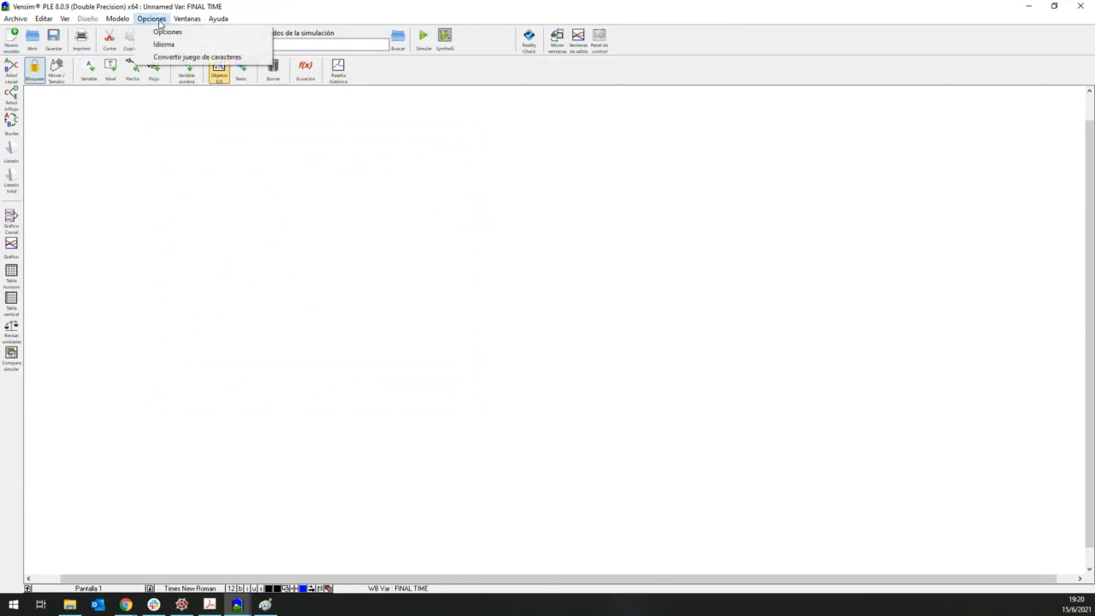
pyautogui.click(166, 46)
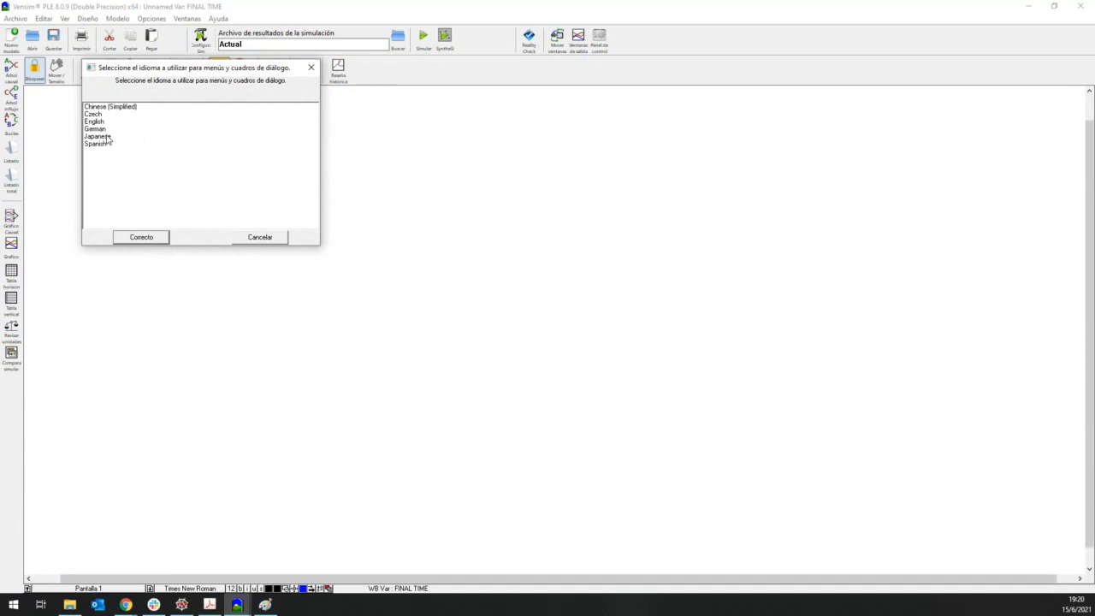
pyautogui.click(106, 144)
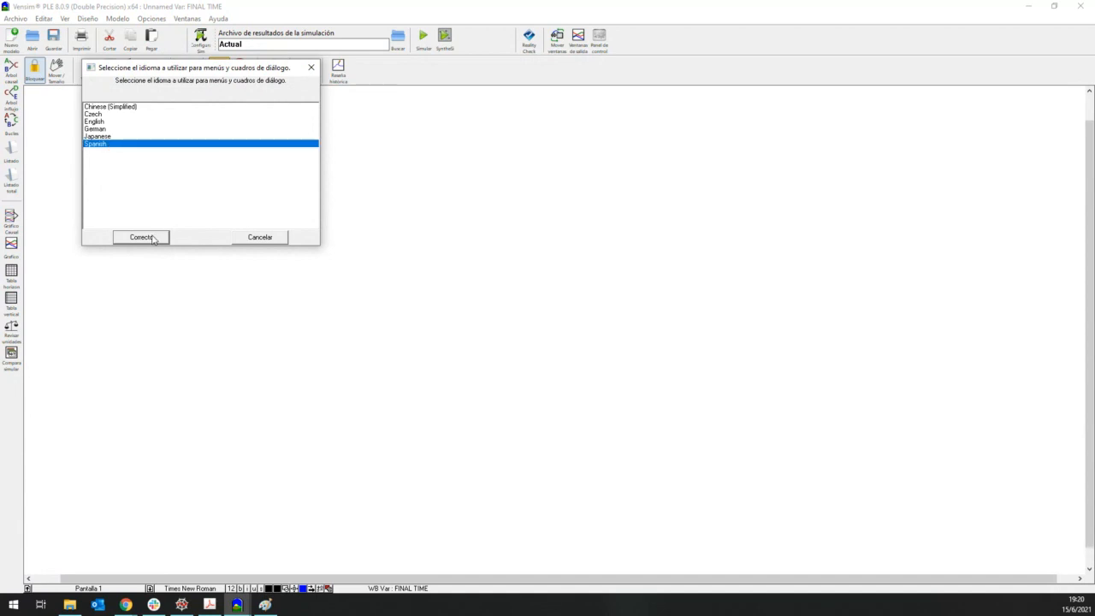
pyautogui.click(154, 239)
pyautogui.click(638, 343)
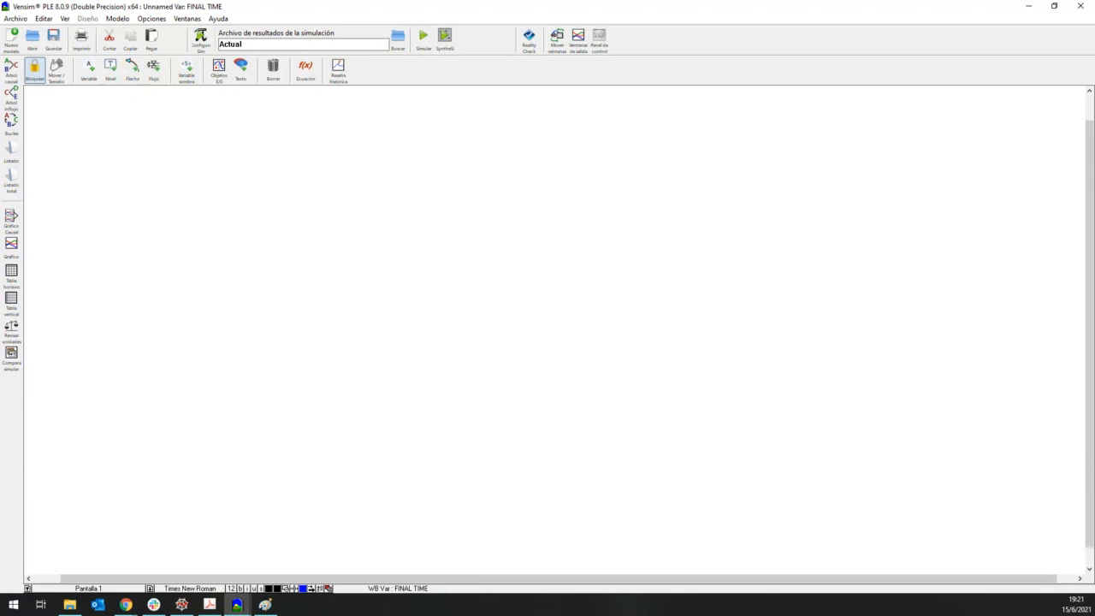
pyautogui.hotkey('alt', 'Tab')
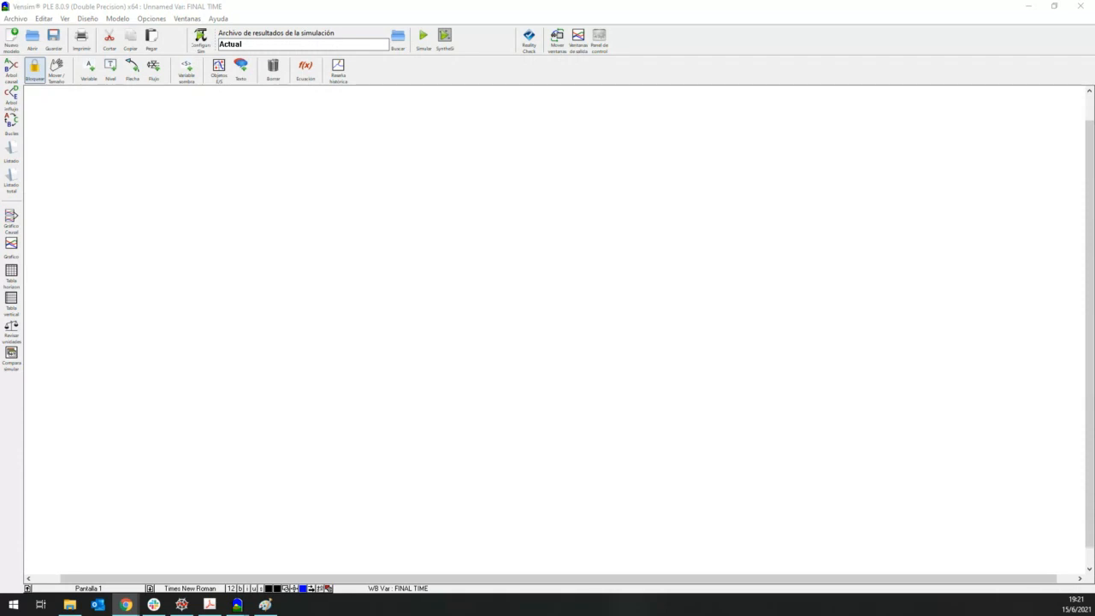
pyautogui.click(440, 276)
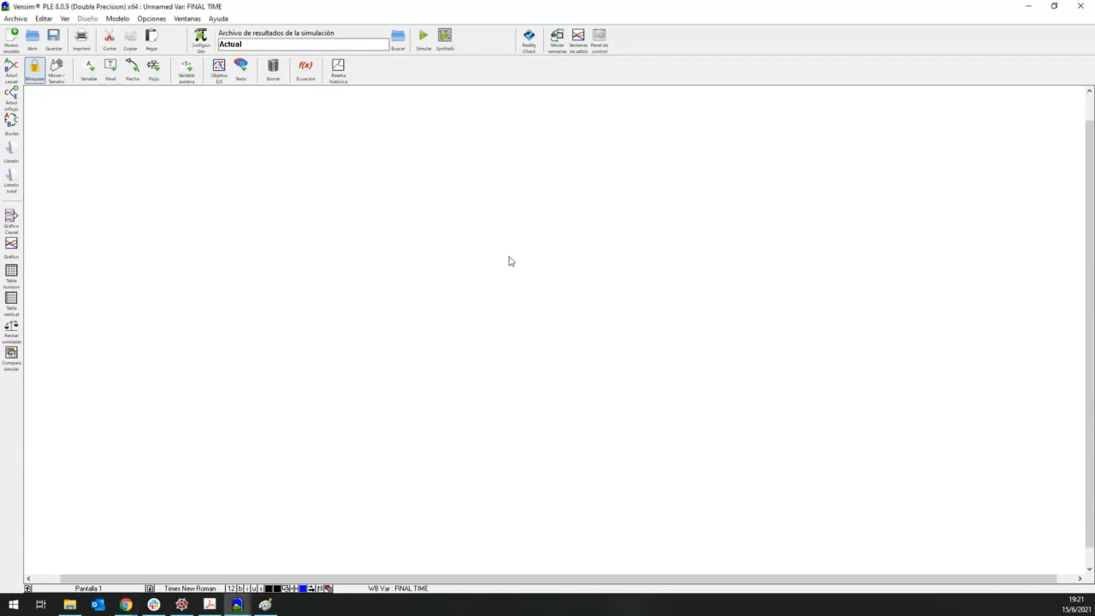
# Close the unneeded running application and switch to AnyLogic
pyautogui.hotkey('alt', 'Tab')
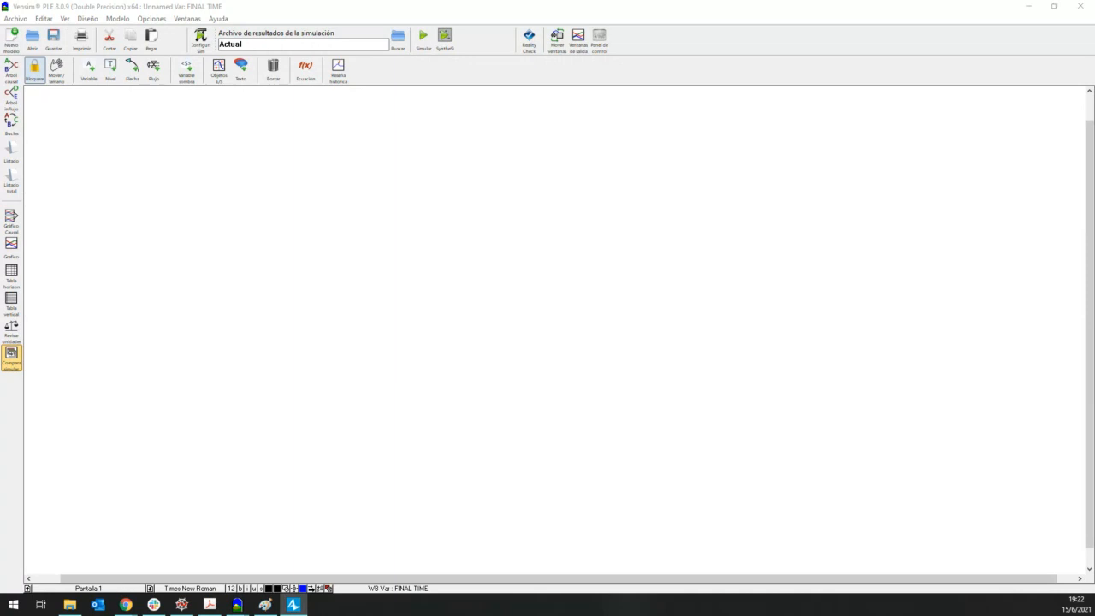
pyautogui.click(182, 605)
pyautogui.click(1082, 6)
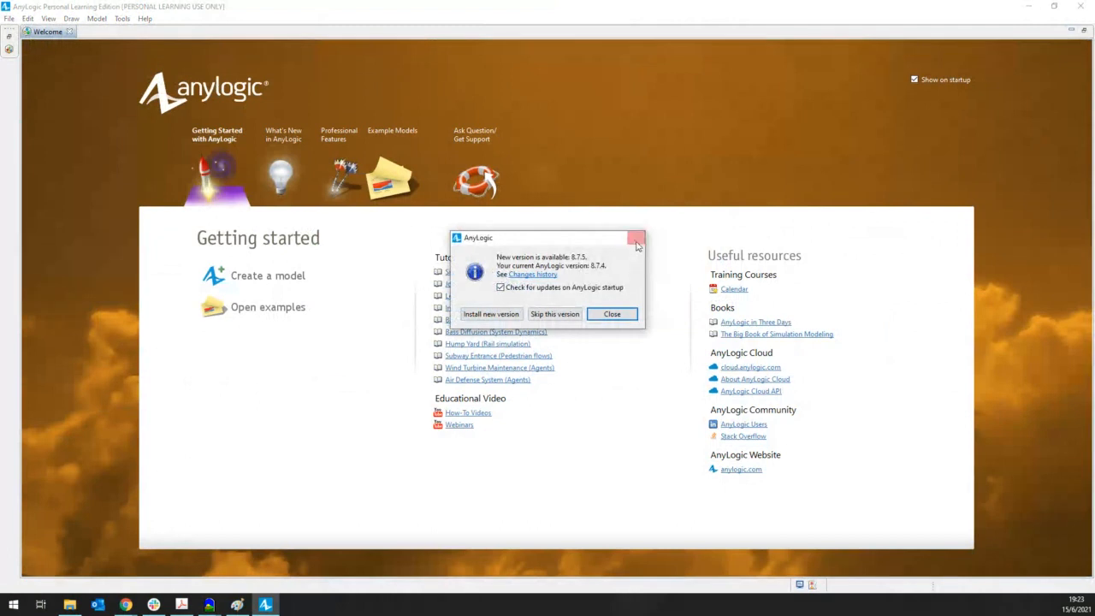
# Dismiss the update notice and reopen the recent model VolcanicEvacuation2, discarding its current changes
pyautogui.click(636, 245)
pyautogui.click(8, 18)
pyautogui.moveTo(27, 18)
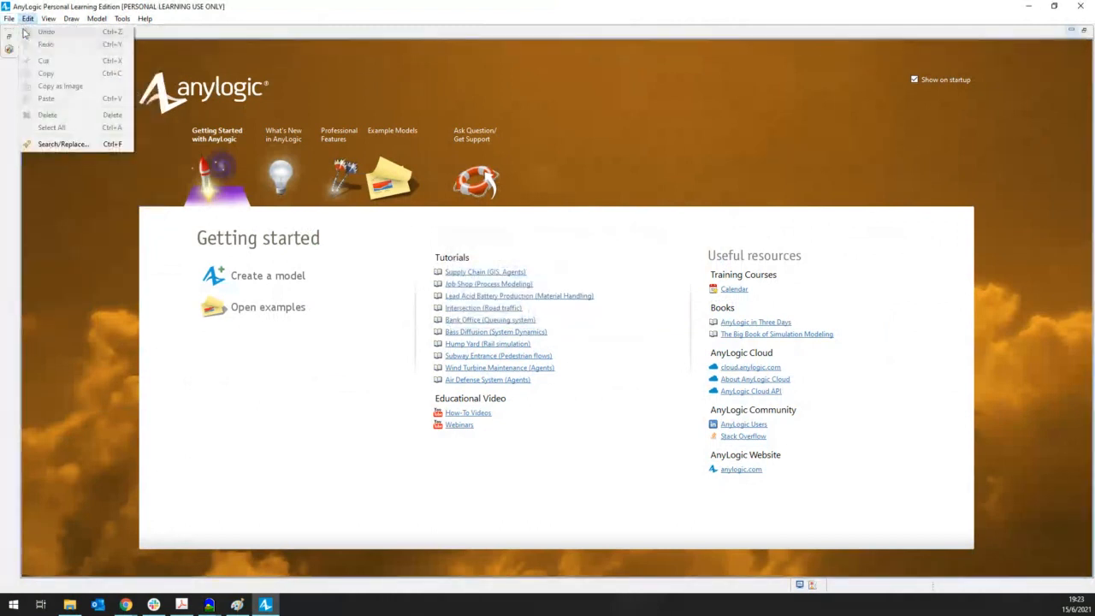
pyautogui.moveTo(71, 62)
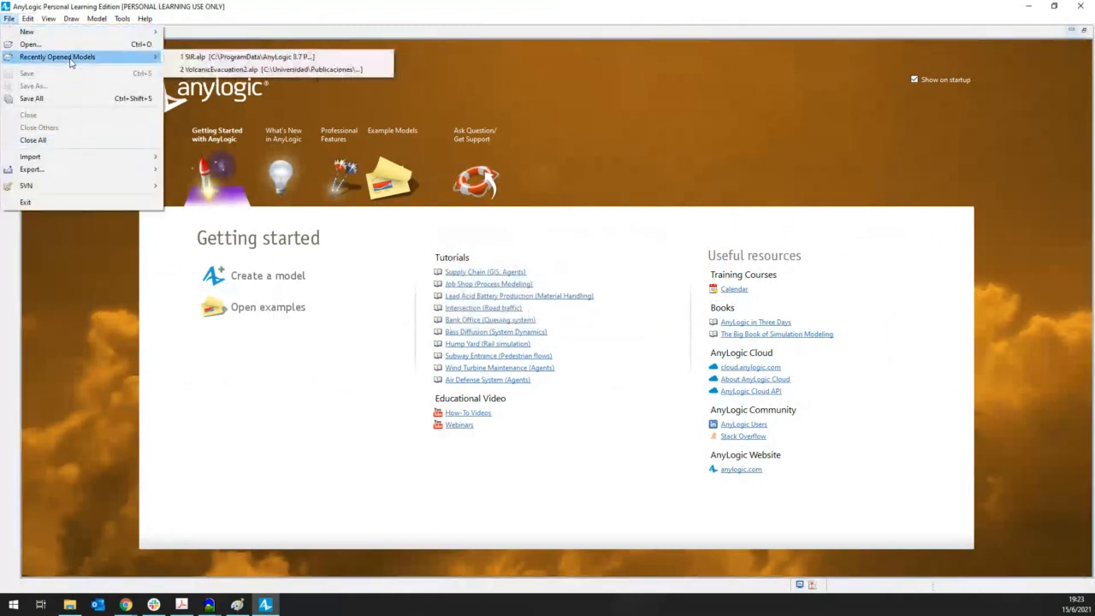
pyautogui.click(225, 69)
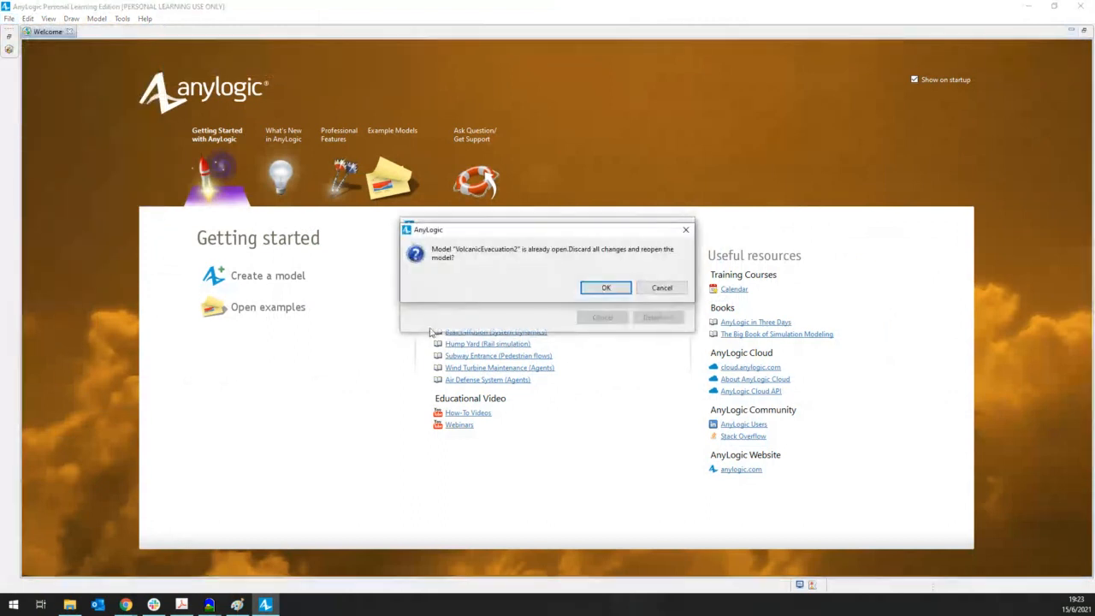
pyautogui.click(605, 287)
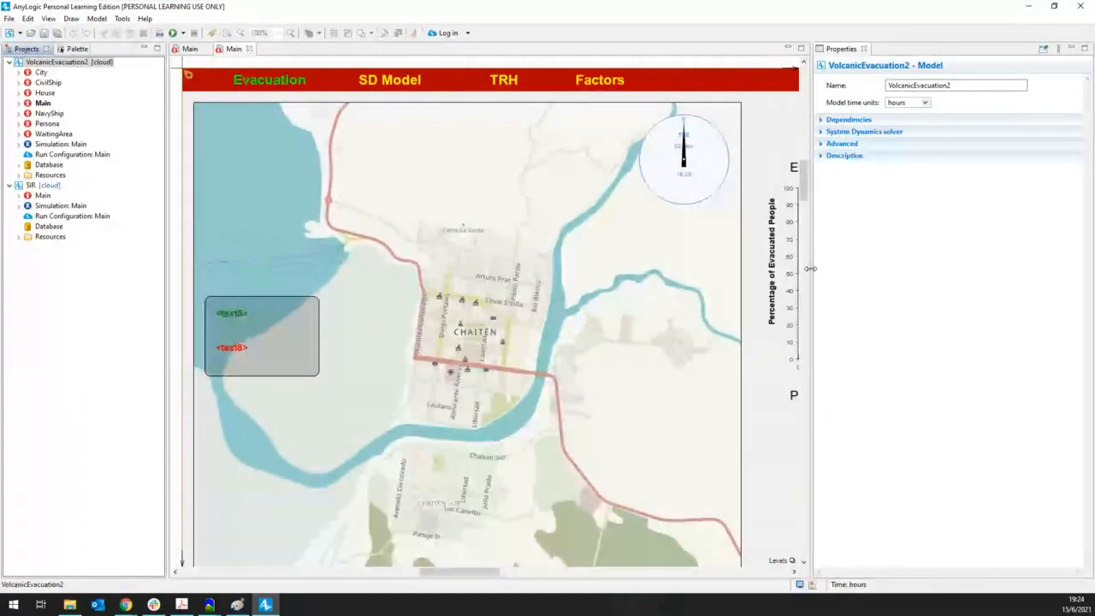
# Widen the Main diagram area, set its zoom to 50% and examine the Evacuation, SD Model, TRH and Factors sections
pyautogui.moveTo(809, 269); pyautogui.dragTo(929, 261)
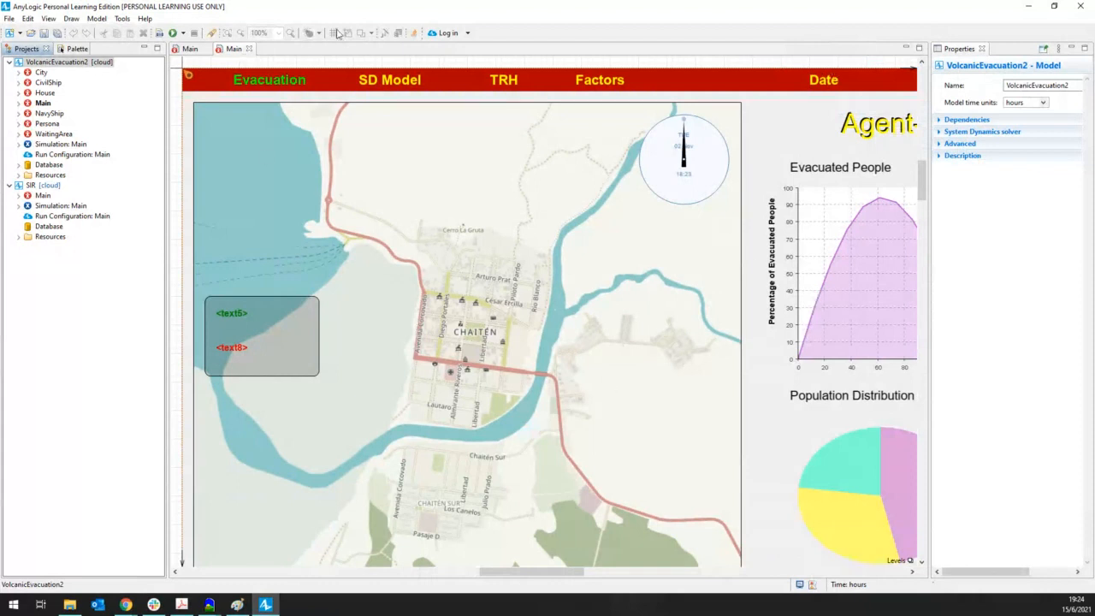
pyautogui.click(285, 63)
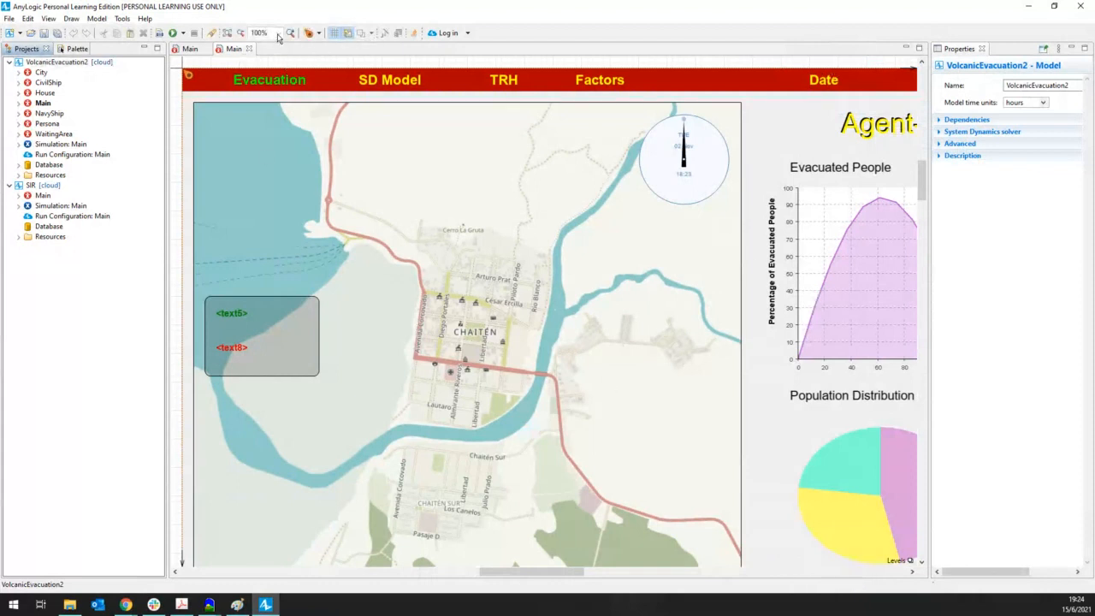
pyautogui.click(278, 32)
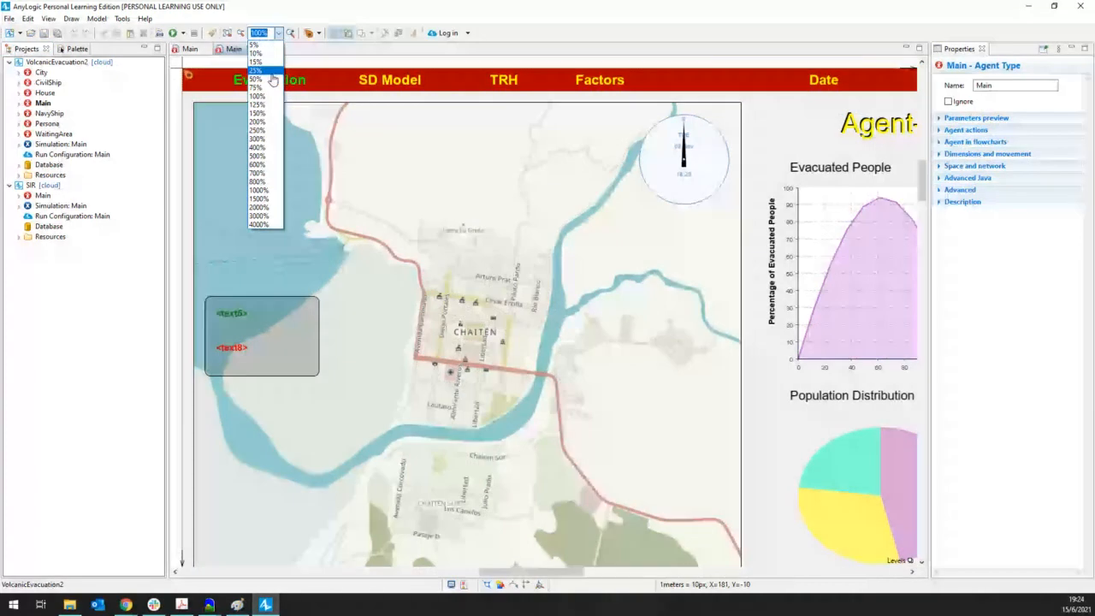
pyautogui.click(272, 78)
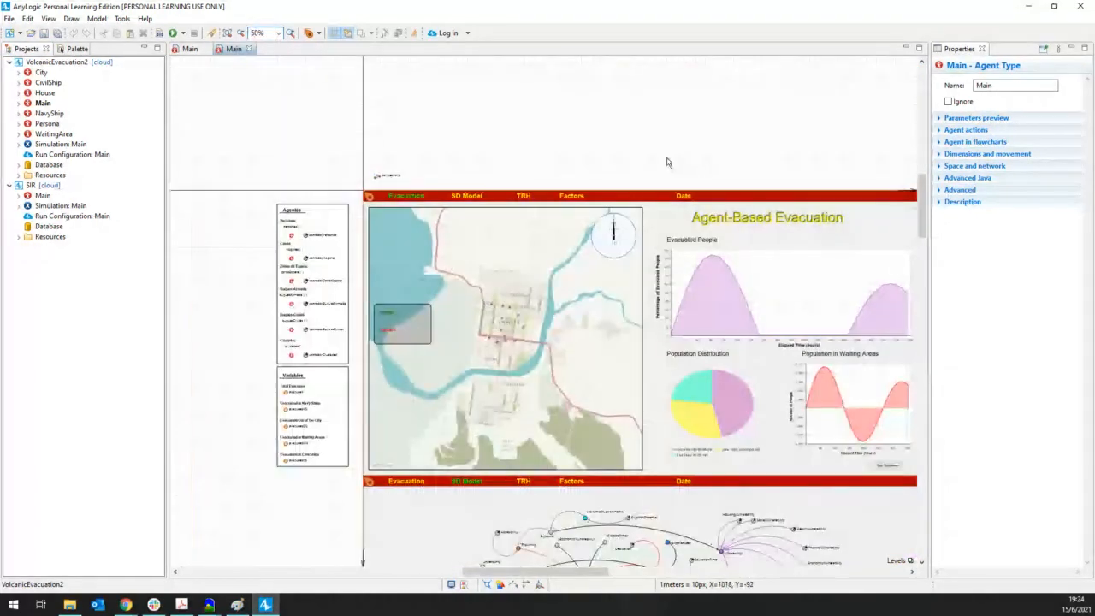
pyautogui.moveTo(478, 573); pyautogui.dragTo(523, 578)
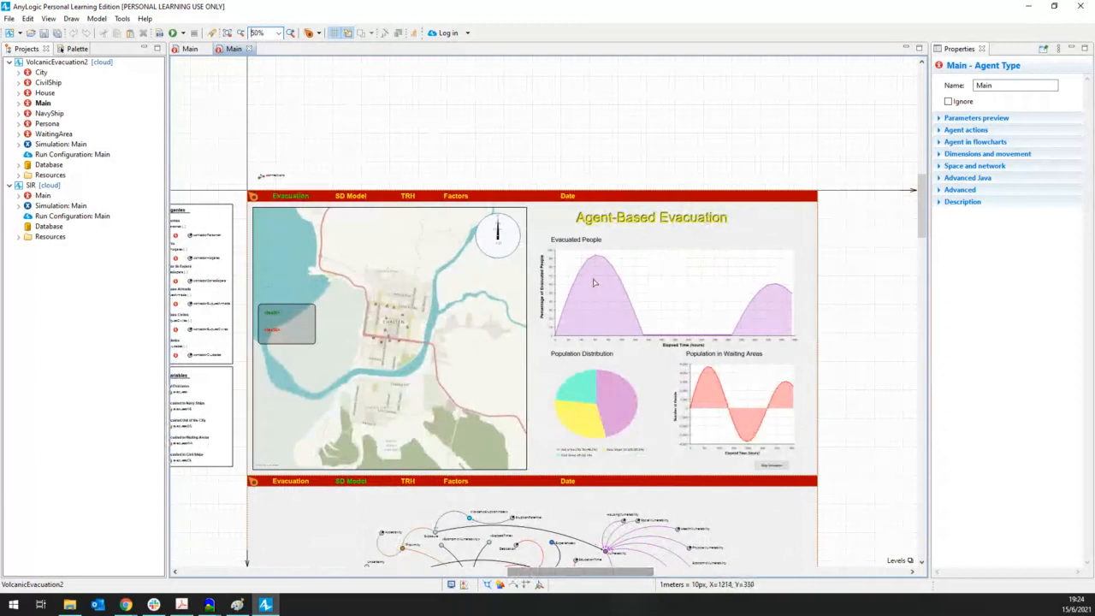
pyautogui.scroll(-5, 443, 387)
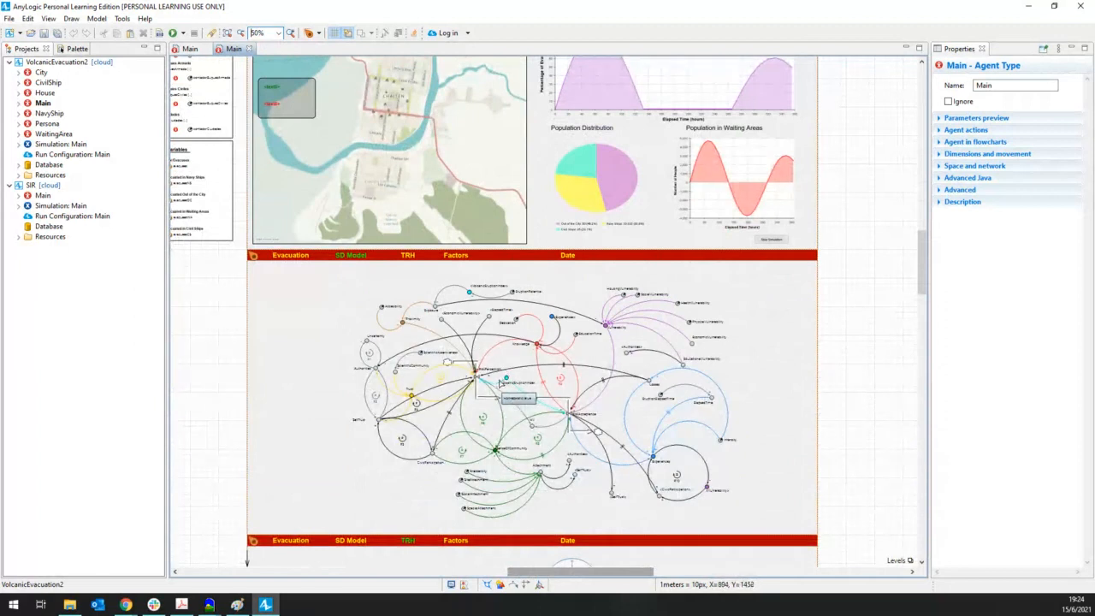
pyautogui.scroll(-2, 475, 403)
pyautogui.scroll(-6, 476, 403)
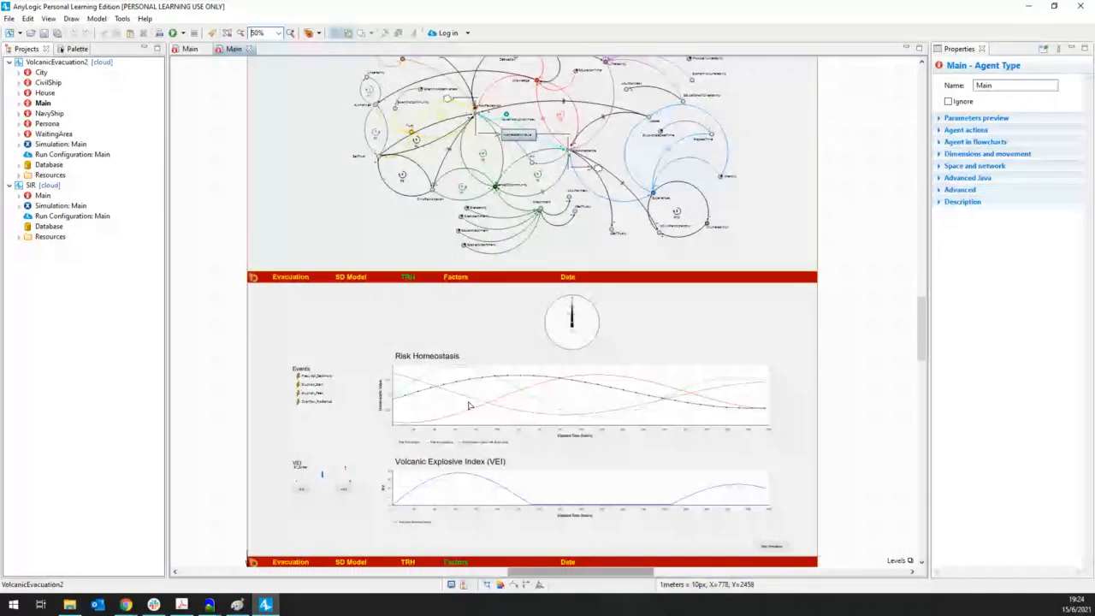
pyautogui.scroll(-10, 469, 405)
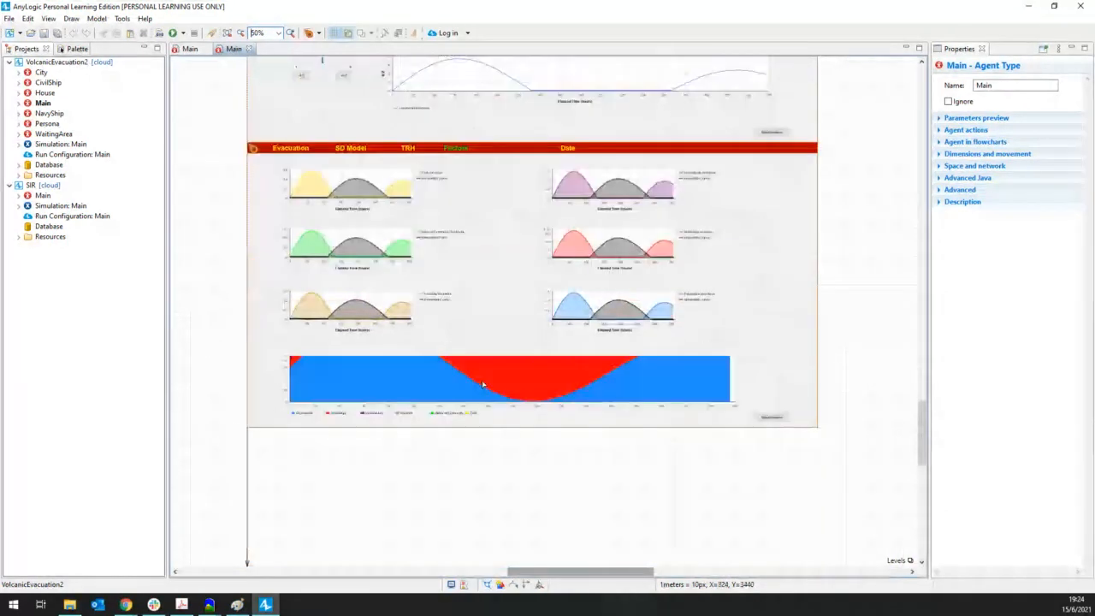
pyautogui.scroll(5, 482, 385)
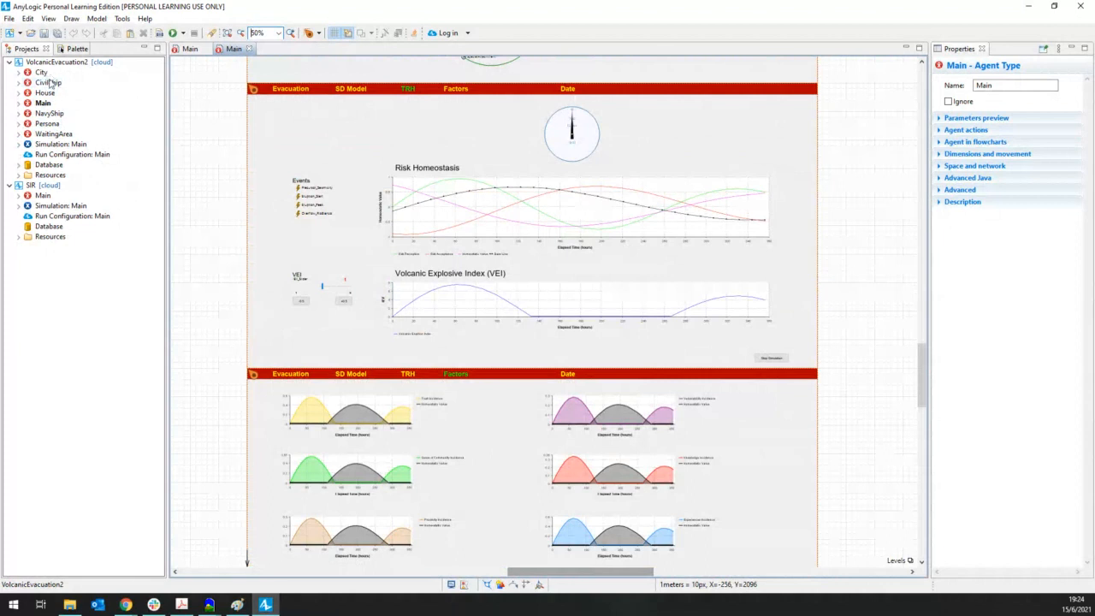
# Open the Persona agent type to view its evacuation statechart, and the City agent type to view its parameters
pyautogui.doubleClick(48, 123)
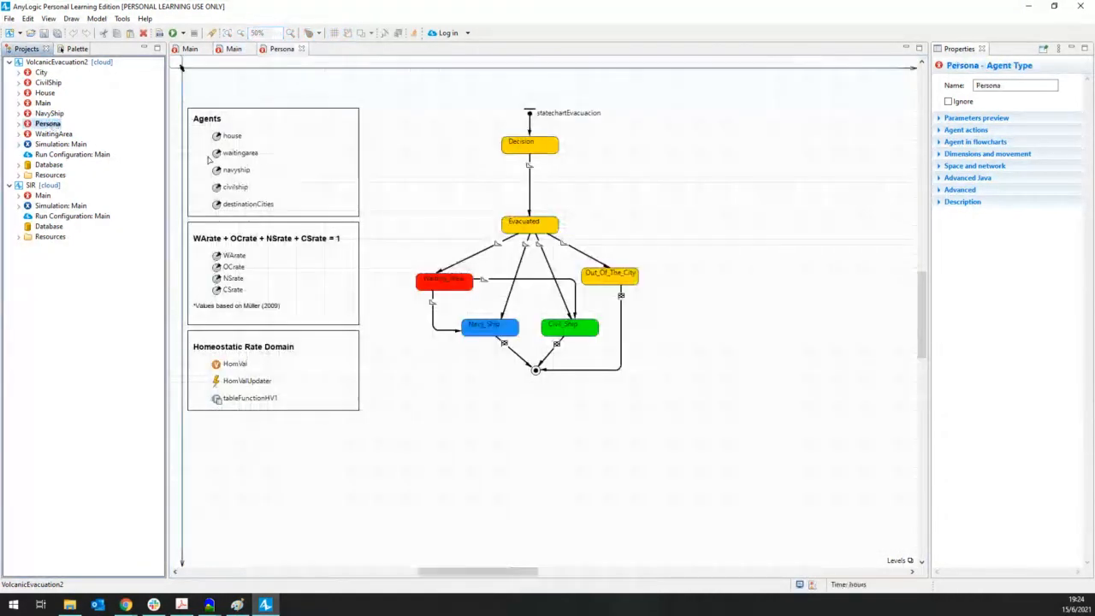
pyautogui.doubleClick(48, 64)
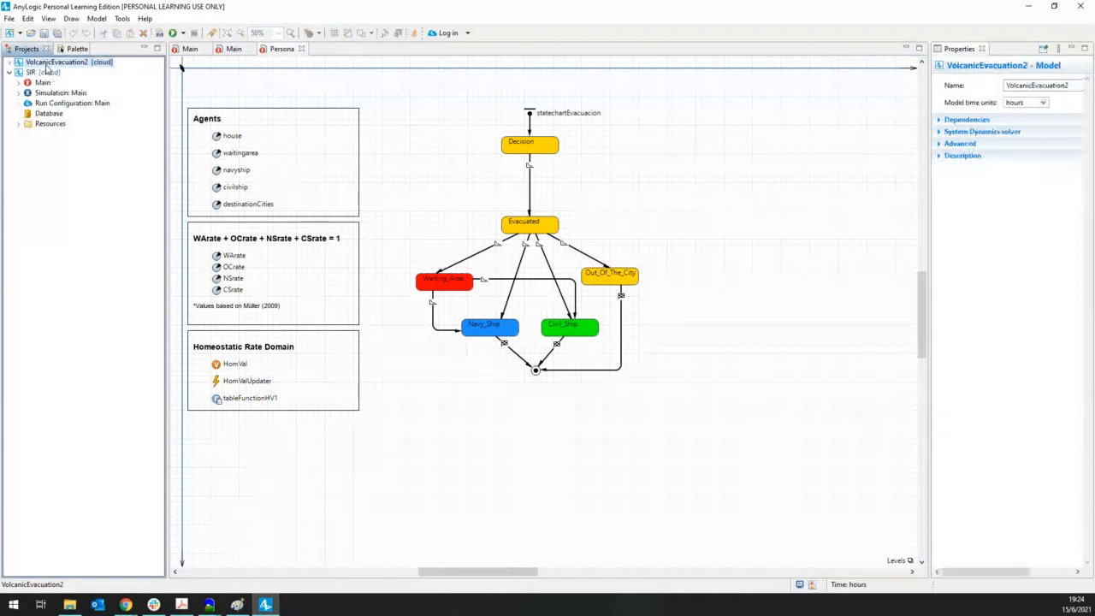
pyautogui.doubleClick(47, 65)
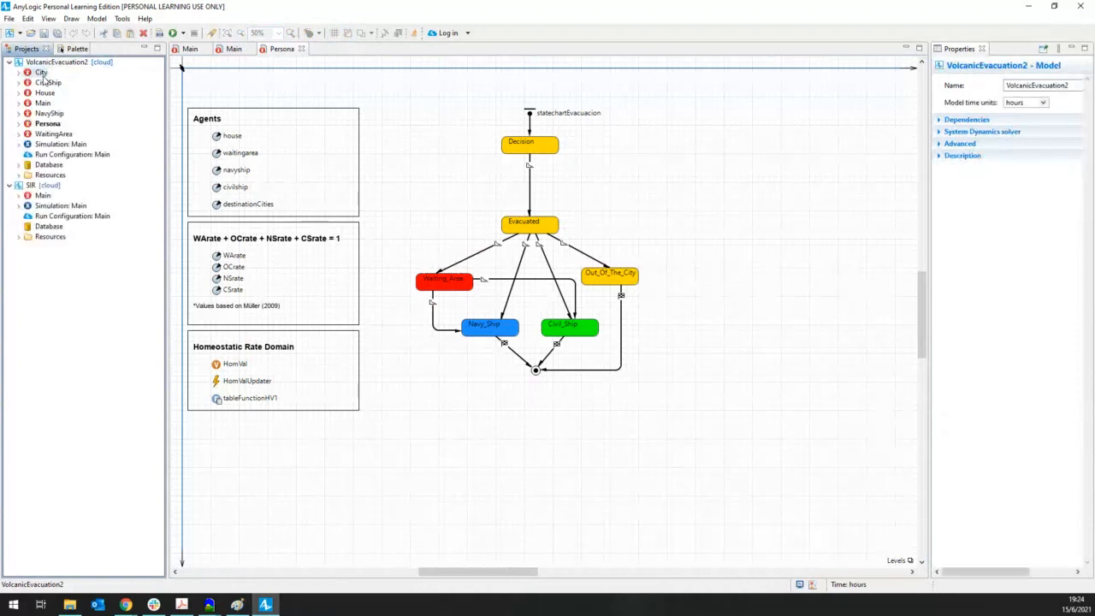
pyautogui.doubleClick(40, 73)
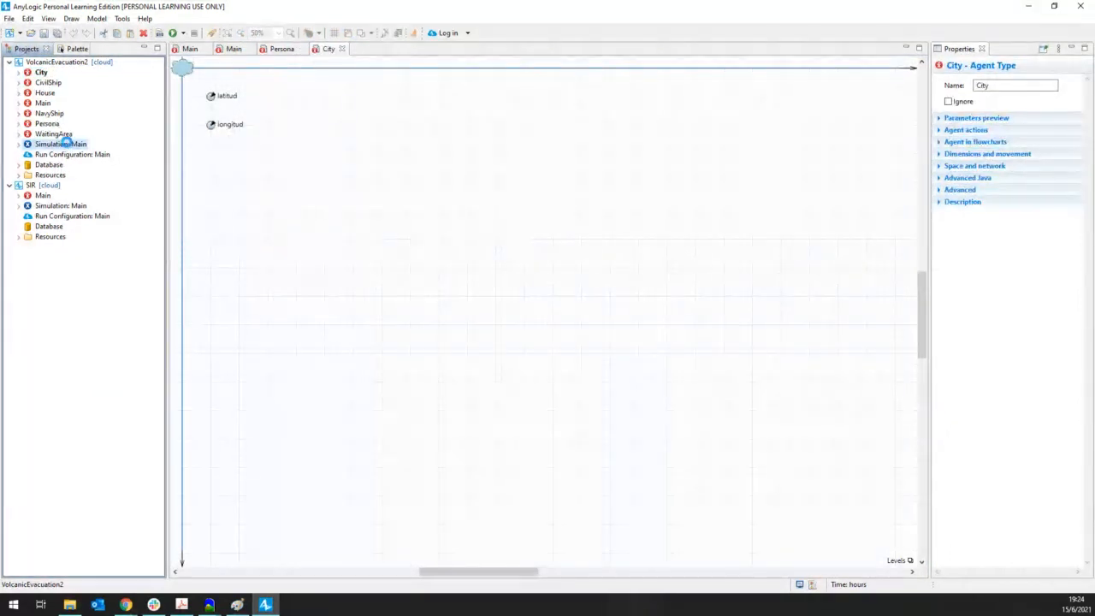
# Open the VolcanicEvacuation2 Simulation experiment at 50% zoom and examine its sliders, variables and description block
pyautogui.doubleClick(67, 145)
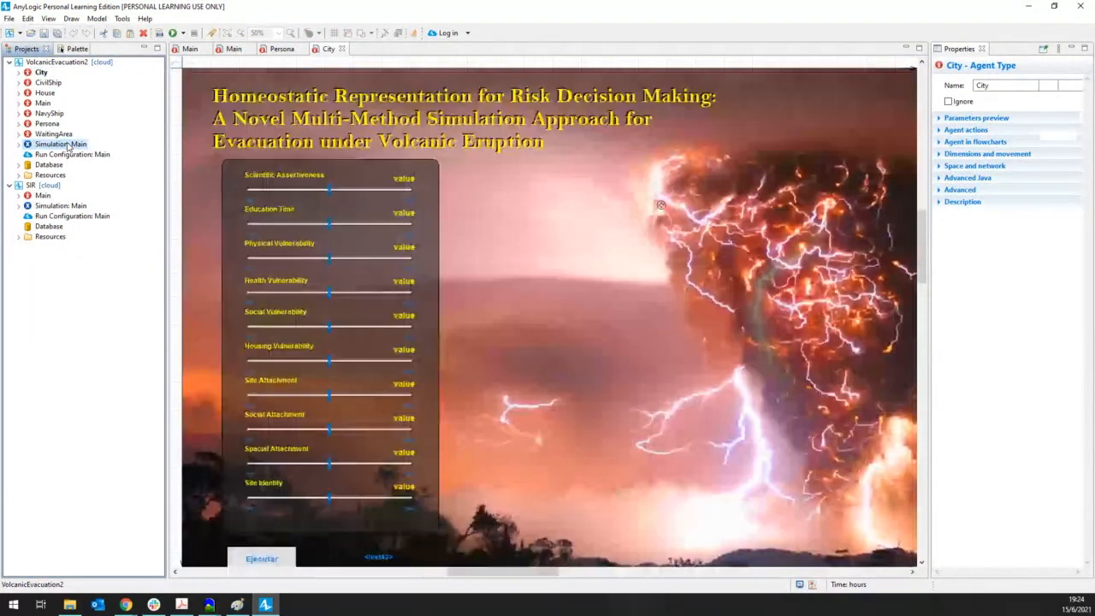
pyautogui.click(277, 32)
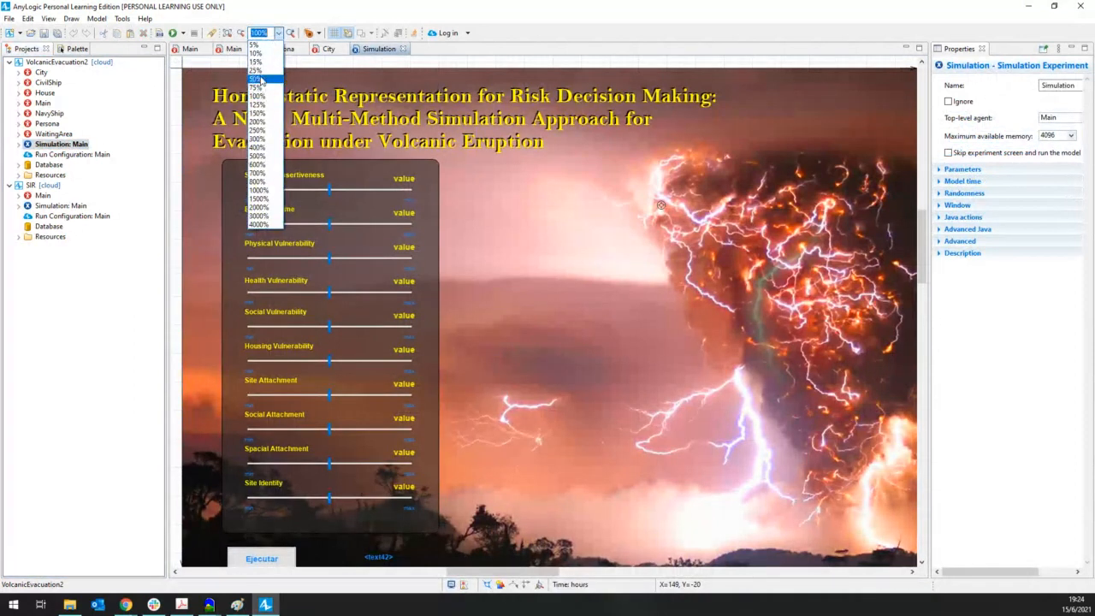
pyautogui.click(256, 79)
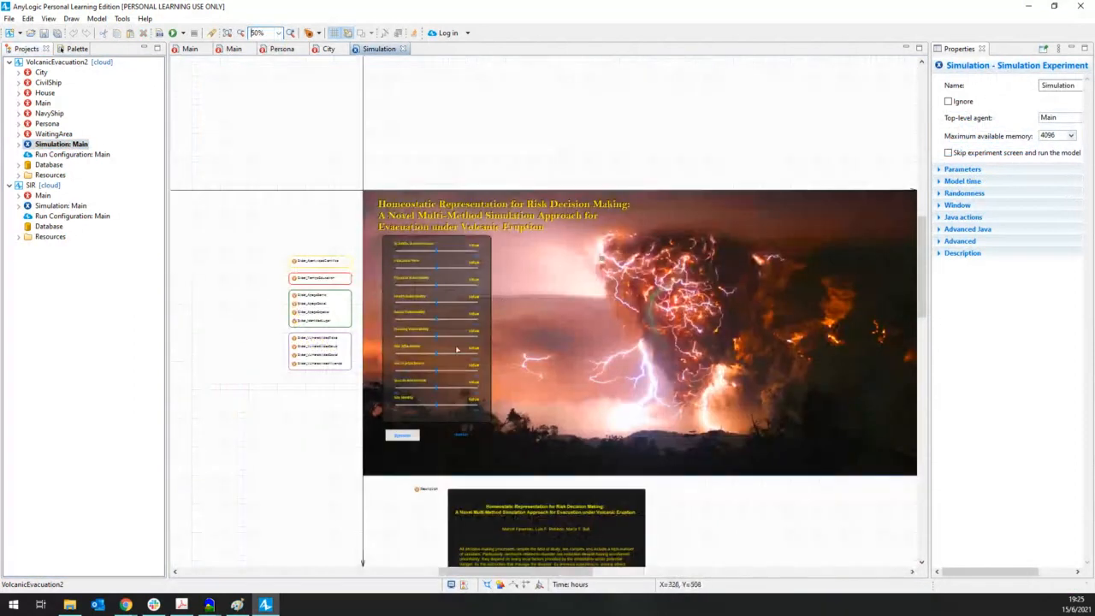
pyautogui.moveTo(594, 573); pyautogui.dragTo(630, 575)
pyautogui.scroll(-8, 512, 445)
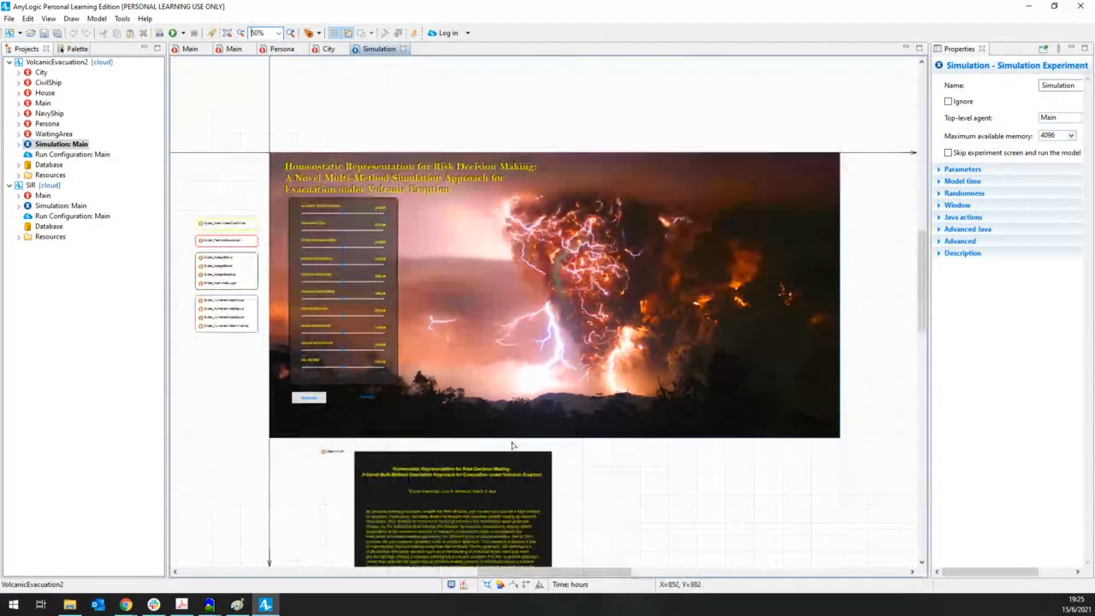
pyautogui.scroll(5, 512, 444)
pyautogui.scroll(2, 513, 444)
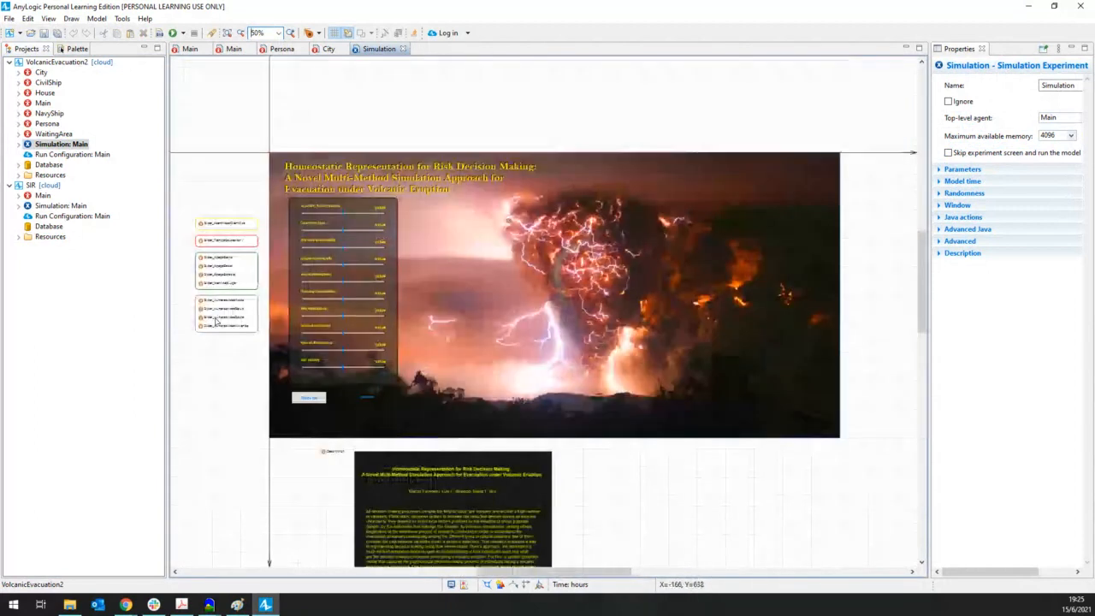
# Launch the VolcanicEvacuation simulation, display its description and start the run with the default slider values
pyautogui.click(174, 34)
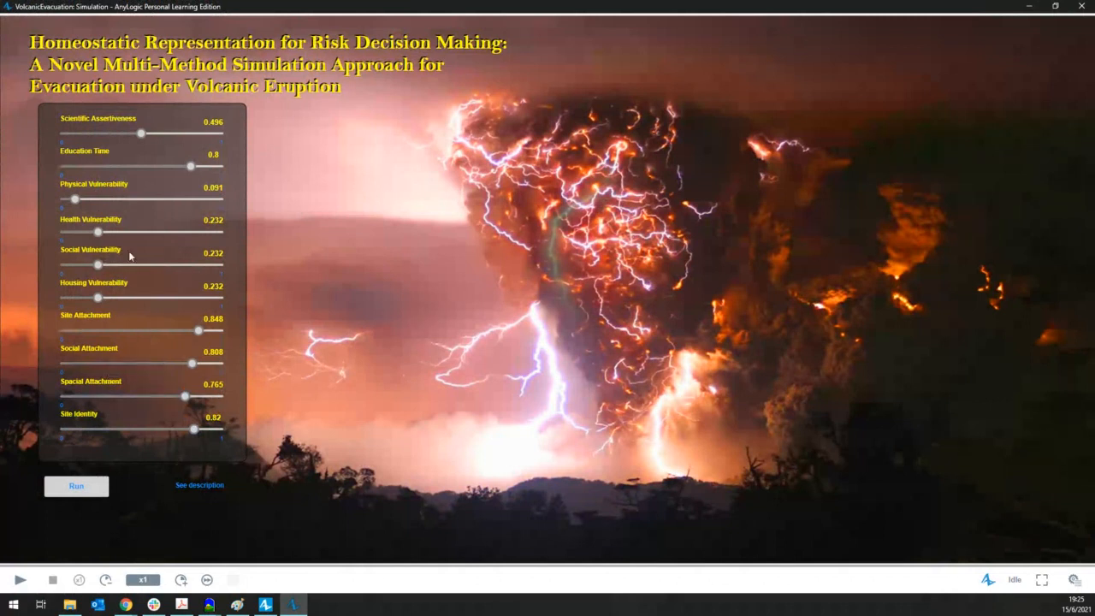
pyautogui.click(203, 488)
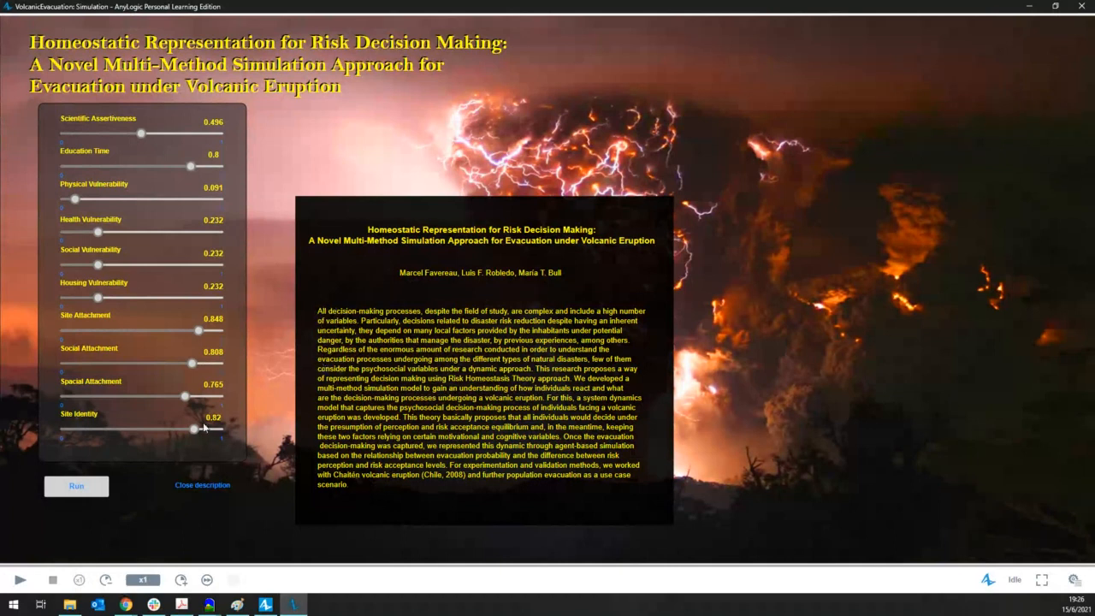
pyautogui.click(77, 486)
pyautogui.click(88, 491)
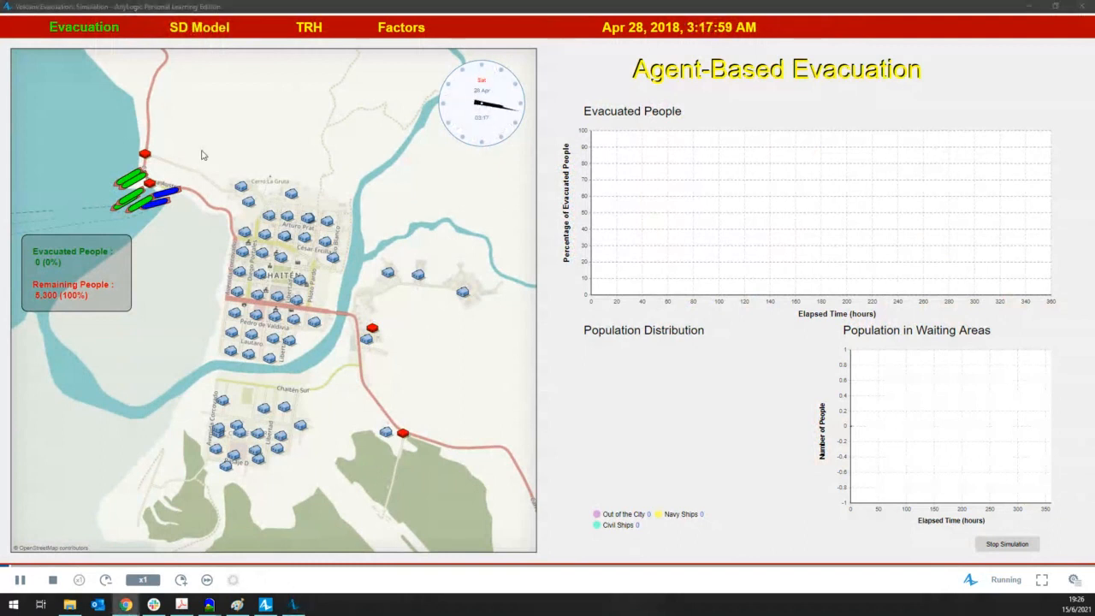
# Show the running SD Model and inspect CivicParticipation and RiskPerception, displaying CivicParticipation as a chart
pyautogui.click(205, 28)
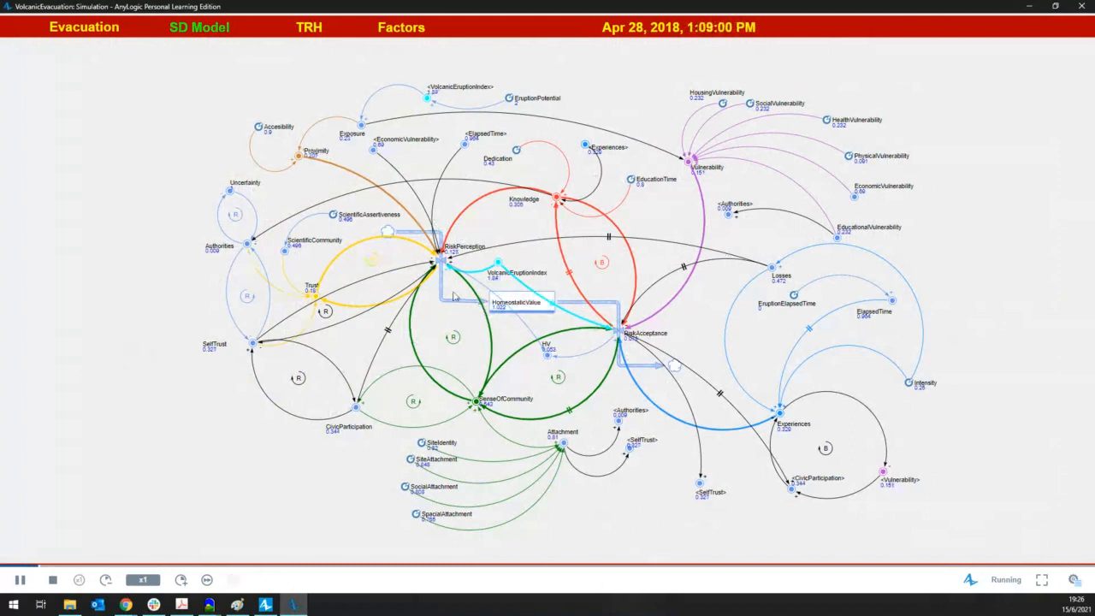
pyautogui.click(356, 409)
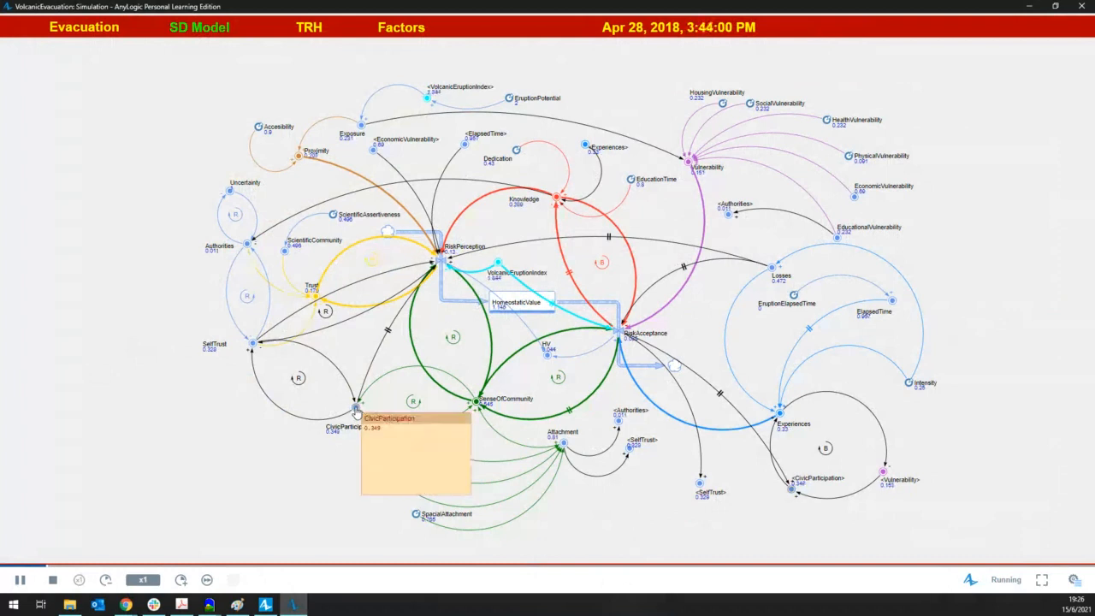
pyautogui.click(441, 266)
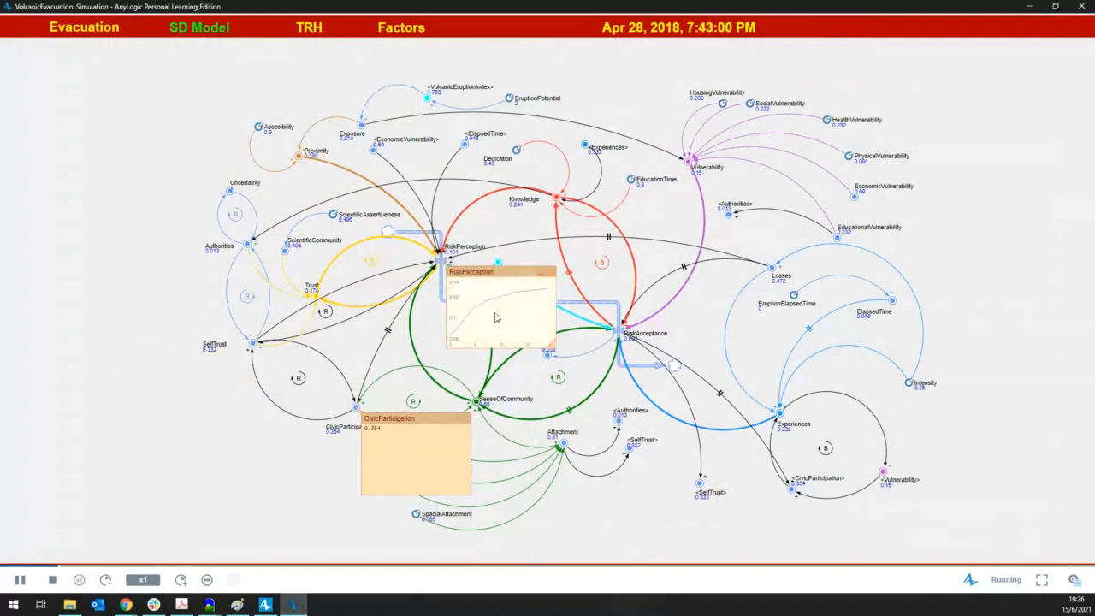
pyautogui.click(444, 419)
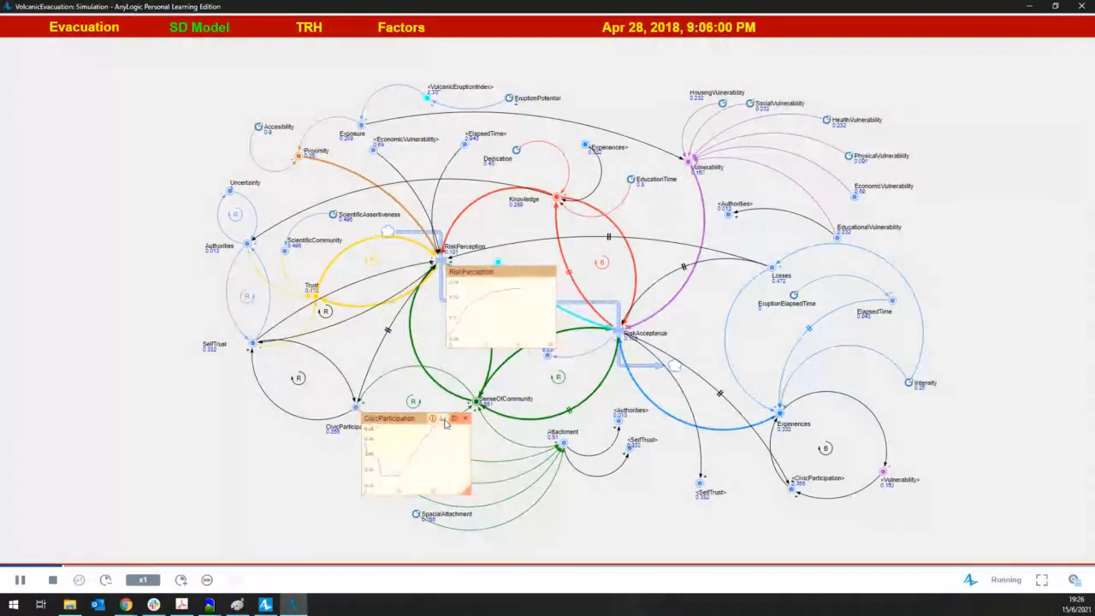
# View the TRH and Factors charts, return to the Evacuation view and speed the simulation up to virtual time
pyautogui.click(310, 28)
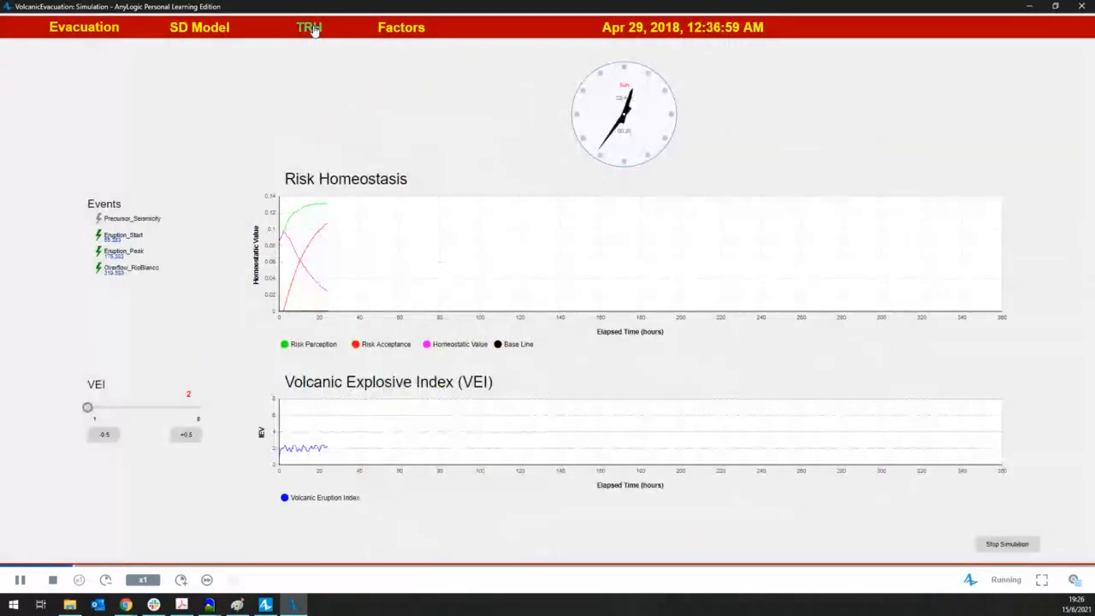
pyautogui.click(388, 30)
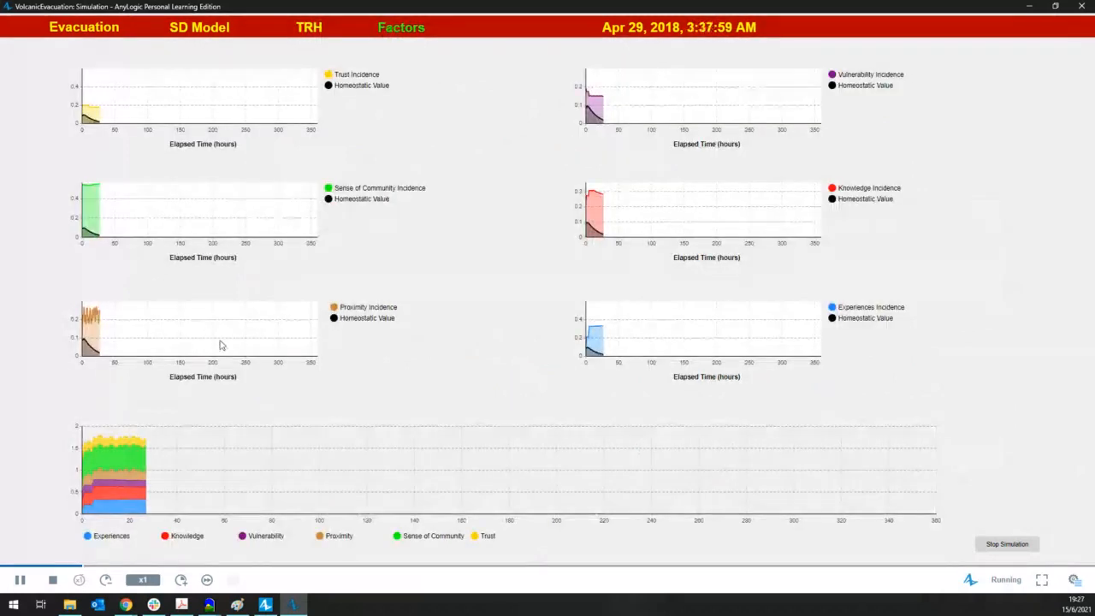
pyautogui.click(85, 29)
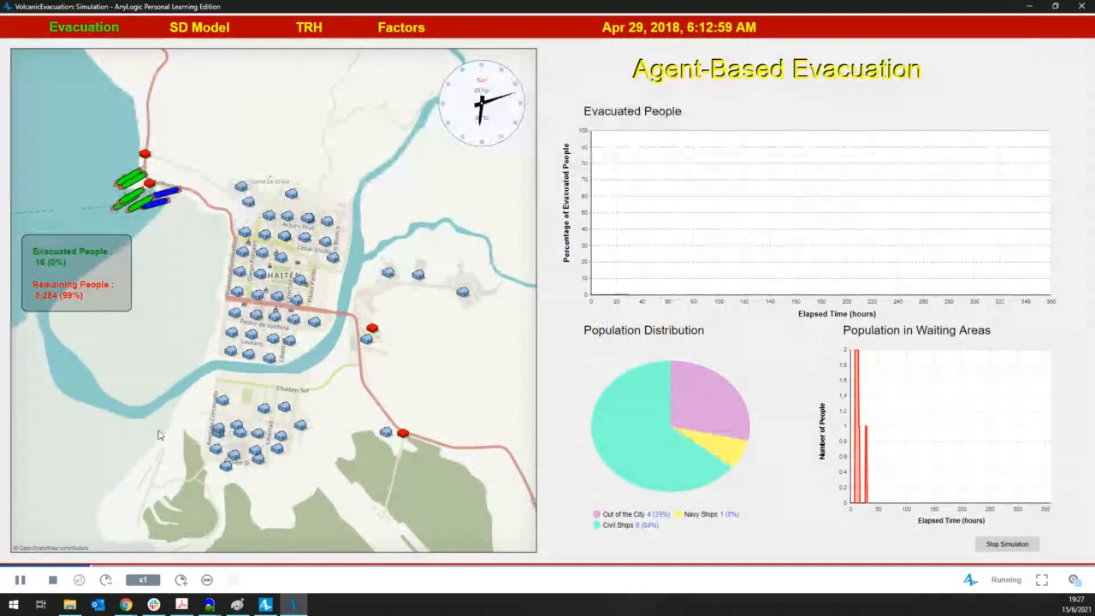
pyautogui.click(183, 579)
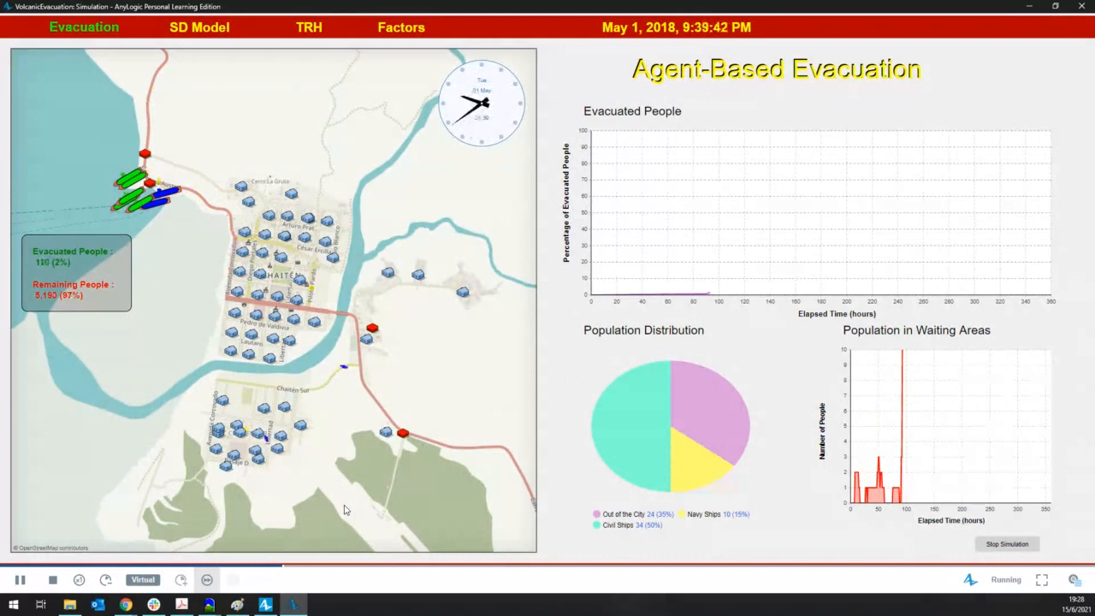
# Close the VolcanicEvacuation simulation and AnyLogic, discarding the changes to the VolcanicEvacuation2 project
pyautogui.click(1087, 6)
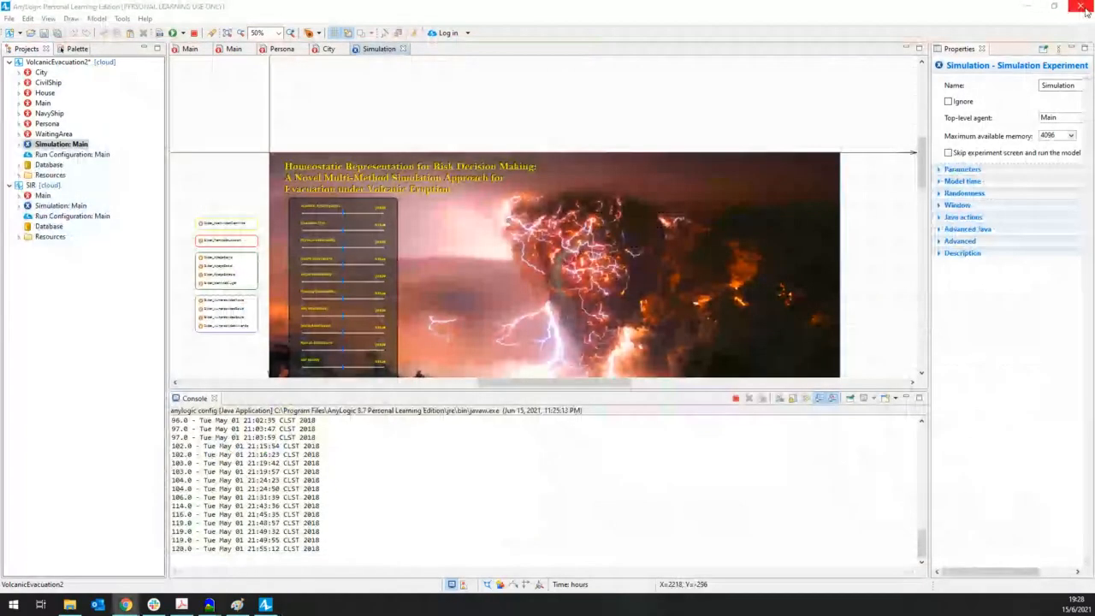
pyautogui.click(1084, 6)
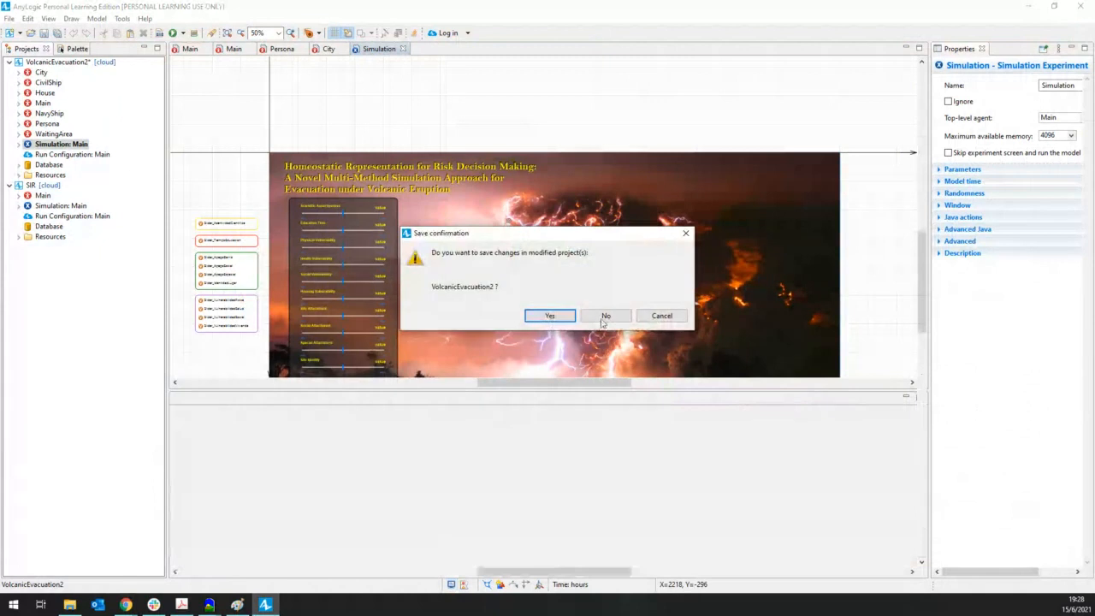
pyautogui.click(602, 322)
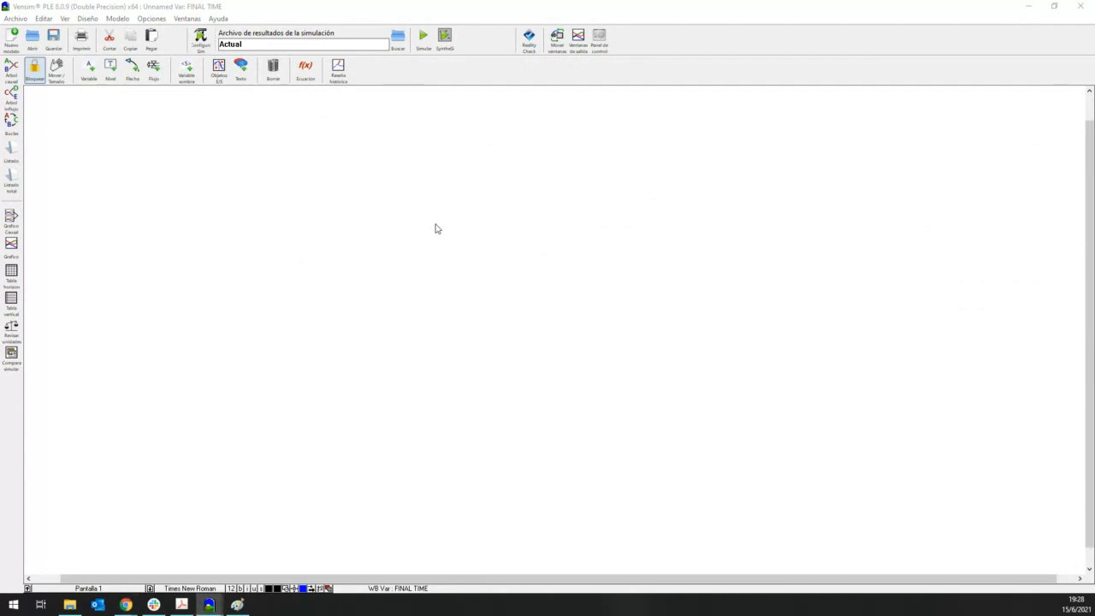
# Switch to Vensim and add three level variables in a row from left to right: Susceptible, Exposed and Infectados
pyautogui.click(114, 76)
pyautogui.click(169, 203)
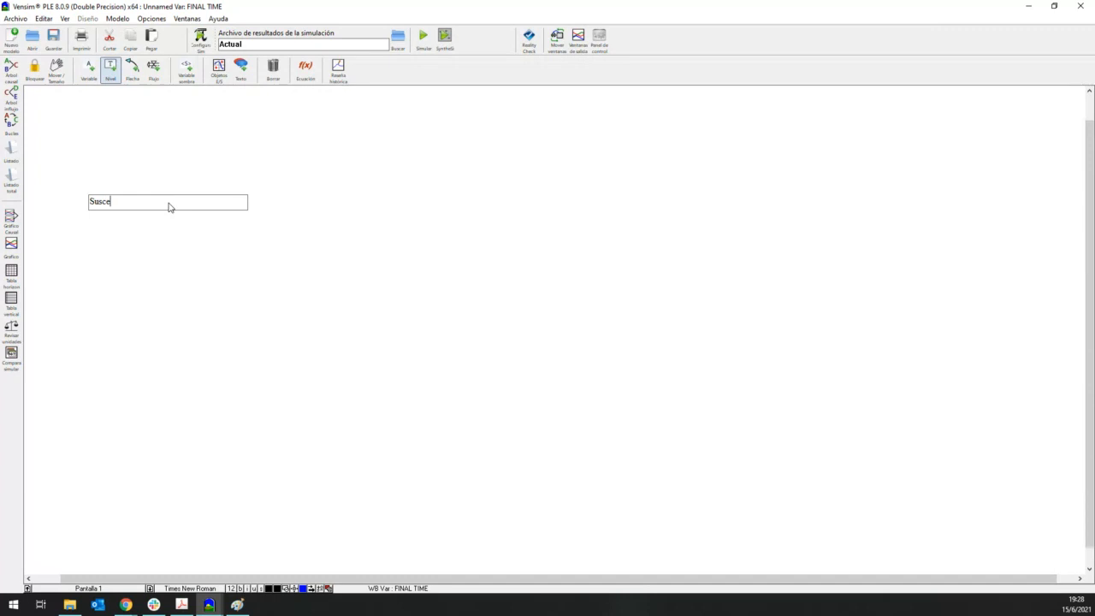
pyautogui.write('Susceptible')
pyautogui.click(108, 77)
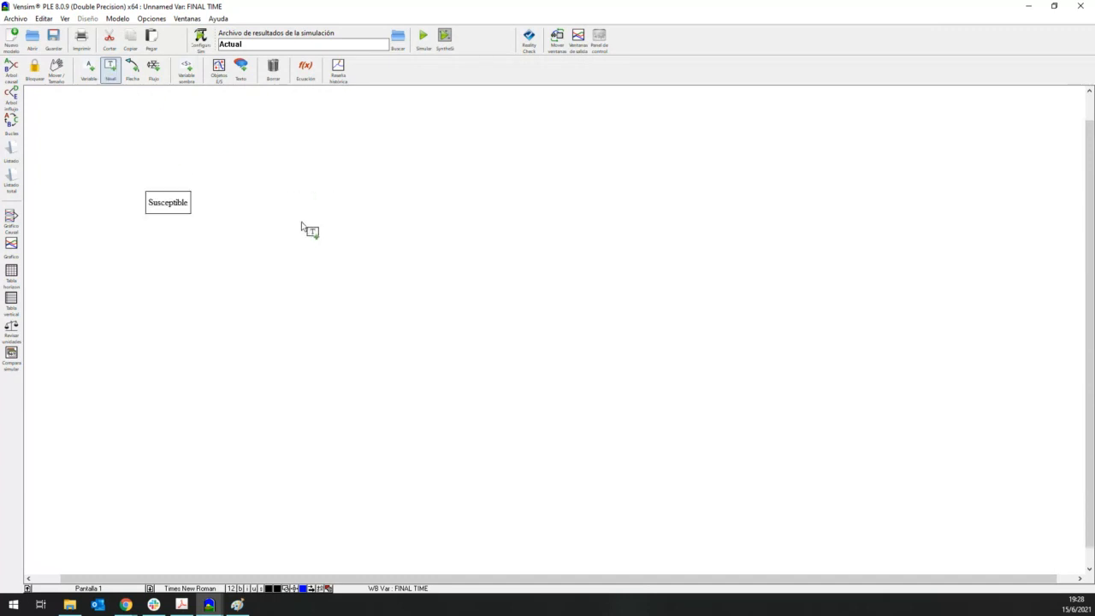
pyautogui.click(327, 193)
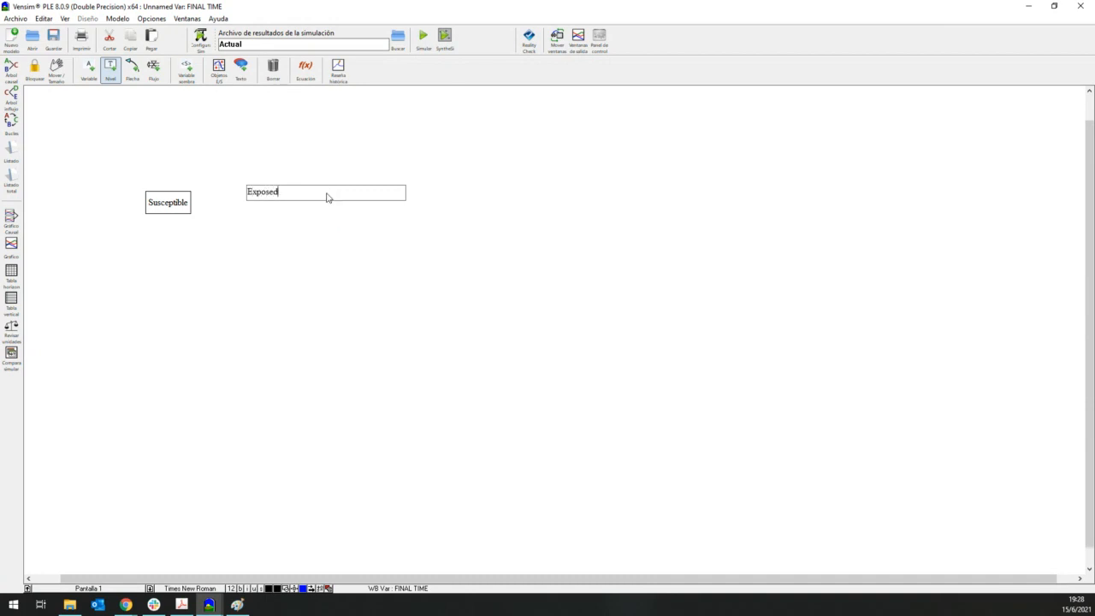
pyautogui.click(470, 190)
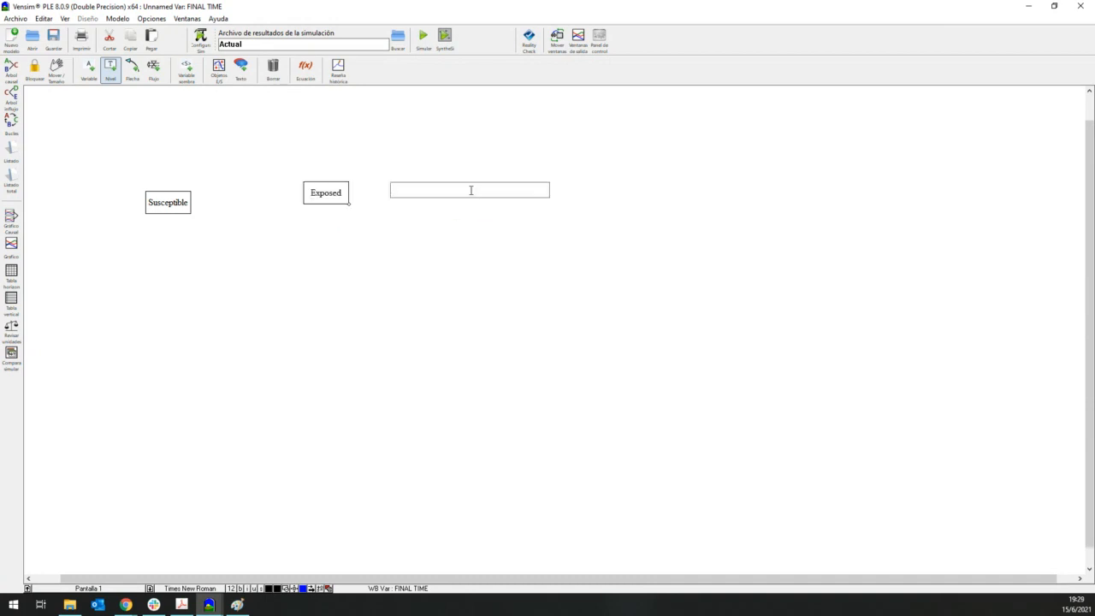
pyautogui.write('Infectados')
pyautogui.press('Return')
# Add the level Recovered to the right of Infectados and the level Deaths below Recovered
pyautogui.click(698, 190)
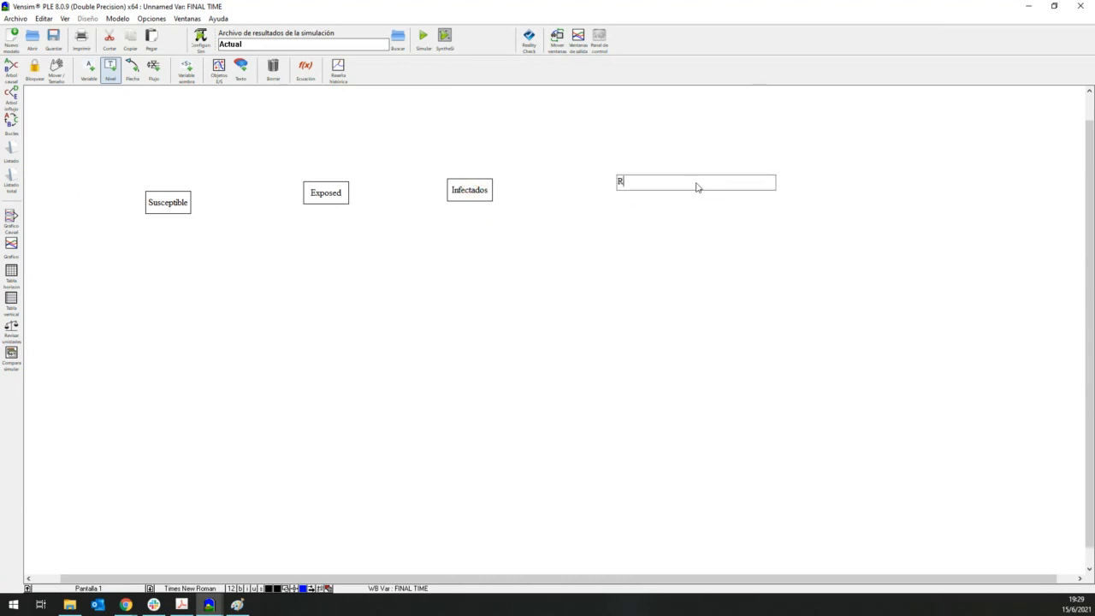
pyautogui.press('Return')
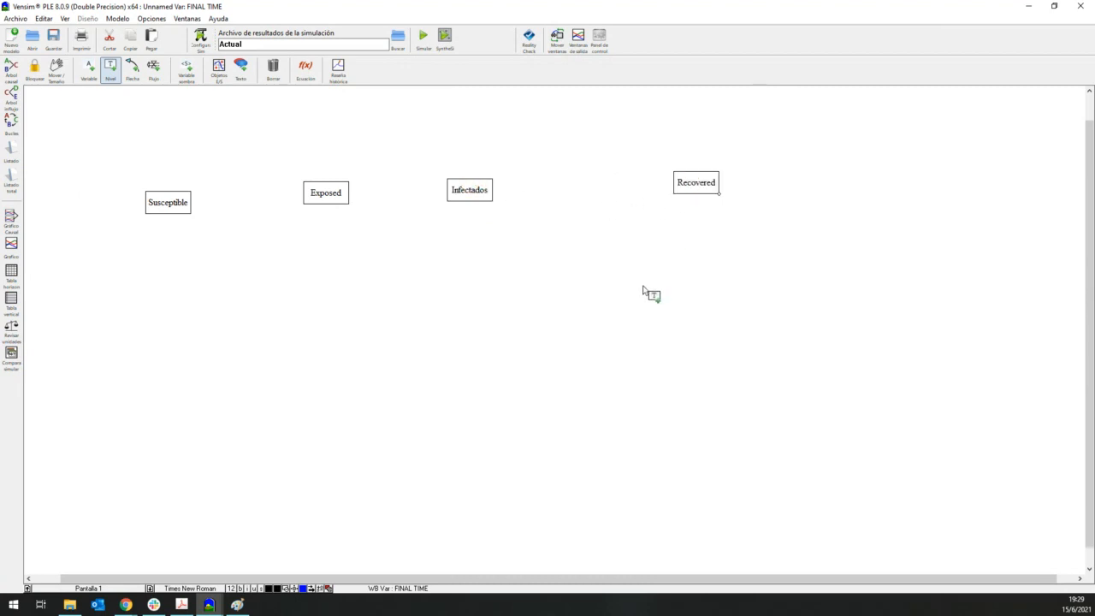
pyautogui.click(651, 293)
pyautogui.write('Muertos')
pyautogui.hotkey('ctrl', 'a')
pyautogui.write('Dea')
# Align Susceptible, Infectados and Recovered in one row with Exposed, and place Deaths directly beneath Recovered
pyautogui.click(58, 74)
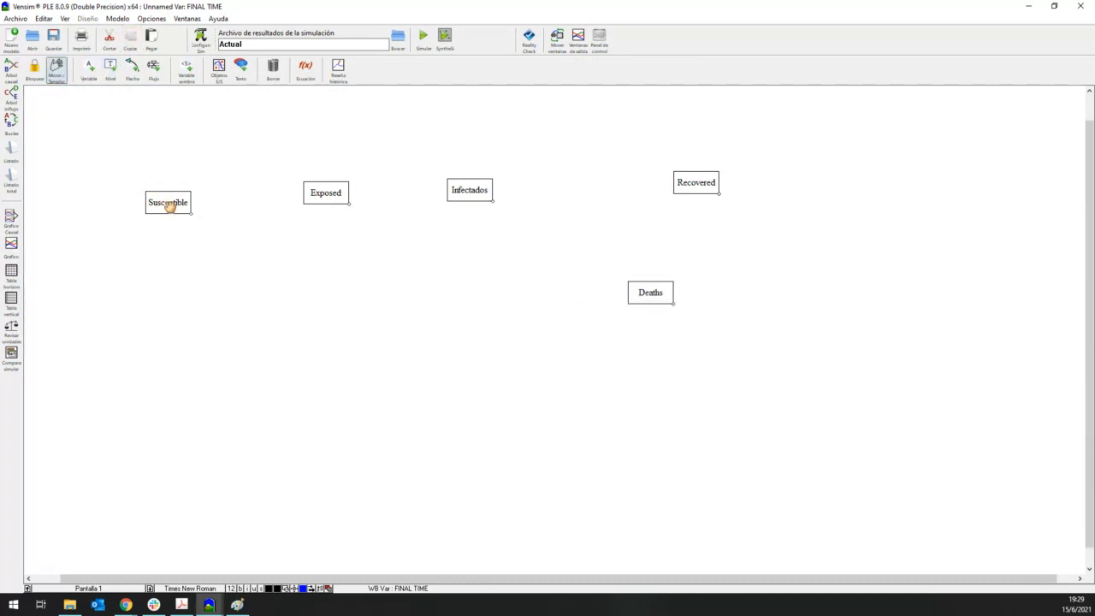
pyautogui.moveTo(168, 208)
pyautogui.mouseDown()
pyautogui.moveTo(183, 213)
pyautogui.moveTo(170, 196)
pyautogui.mouseUp()
pyautogui.click(320, 195)
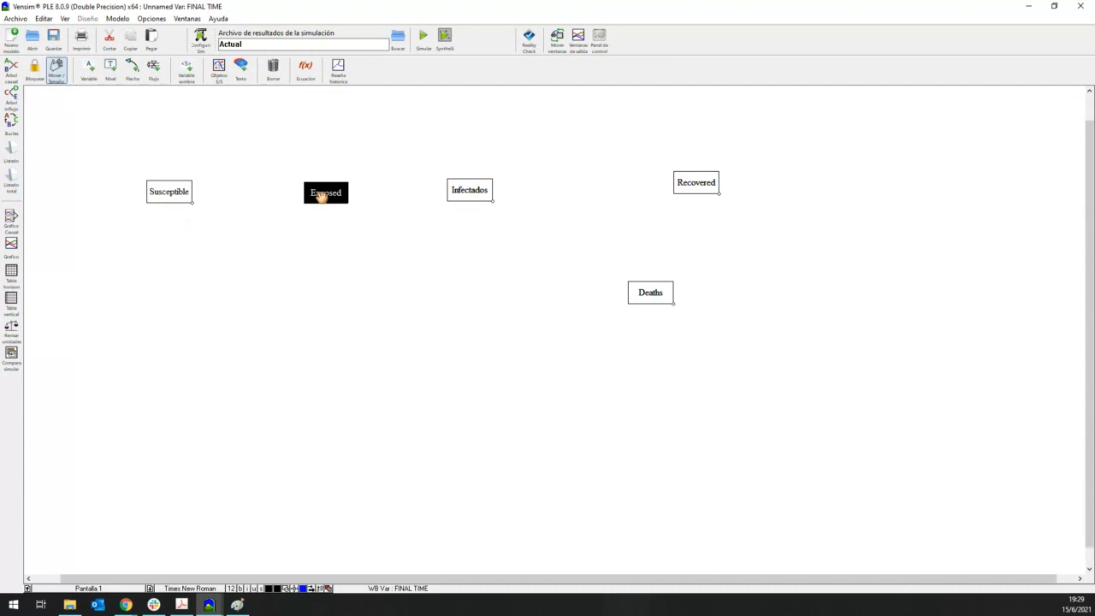
pyautogui.moveTo(475, 189)
pyautogui.mouseDown()
pyautogui.moveTo(499, 206)
pyautogui.moveTo(485, 192)
pyautogui.mouseUp()
pyautogui.moveTo(684, 184); pyautogui.dragTo(687, 203)
pyautogui.moveTo(650, 292); pyautogui.dragTo(690, 299)
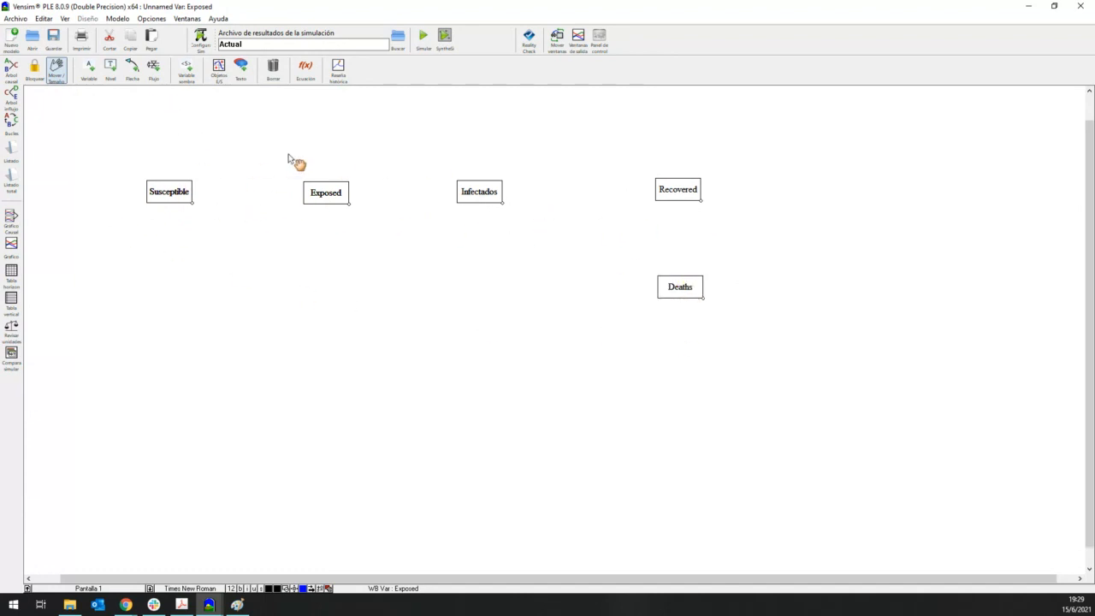
# Draw a flow Get Exposed from Susceptible to Exposed and a flow Get Sick from Exposed to Infectados
pyautogui.click(155, 72)
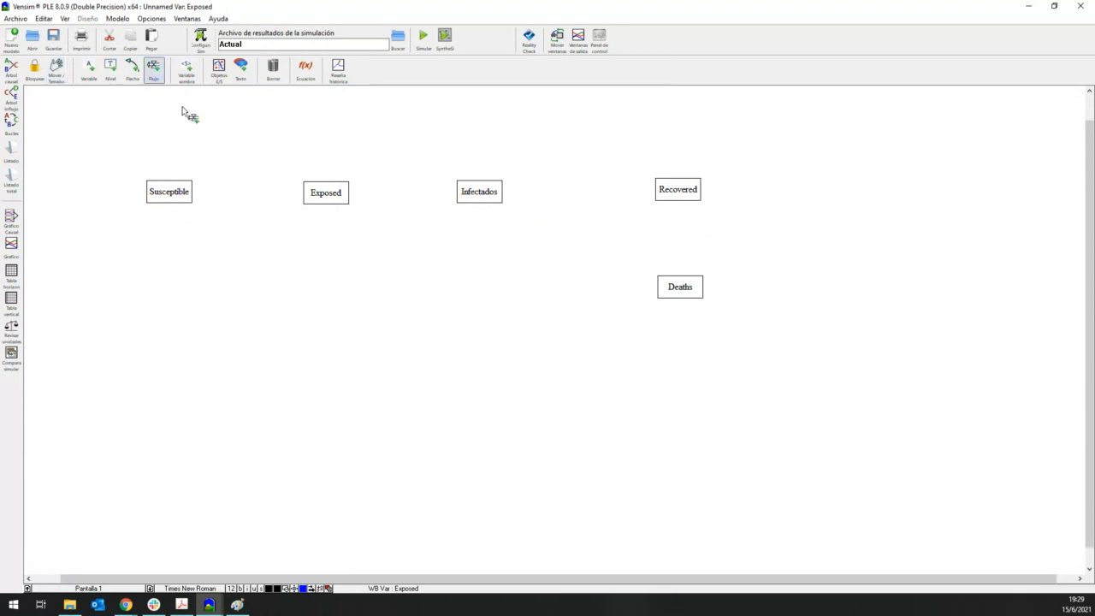
pyautogui.click(170, 192)
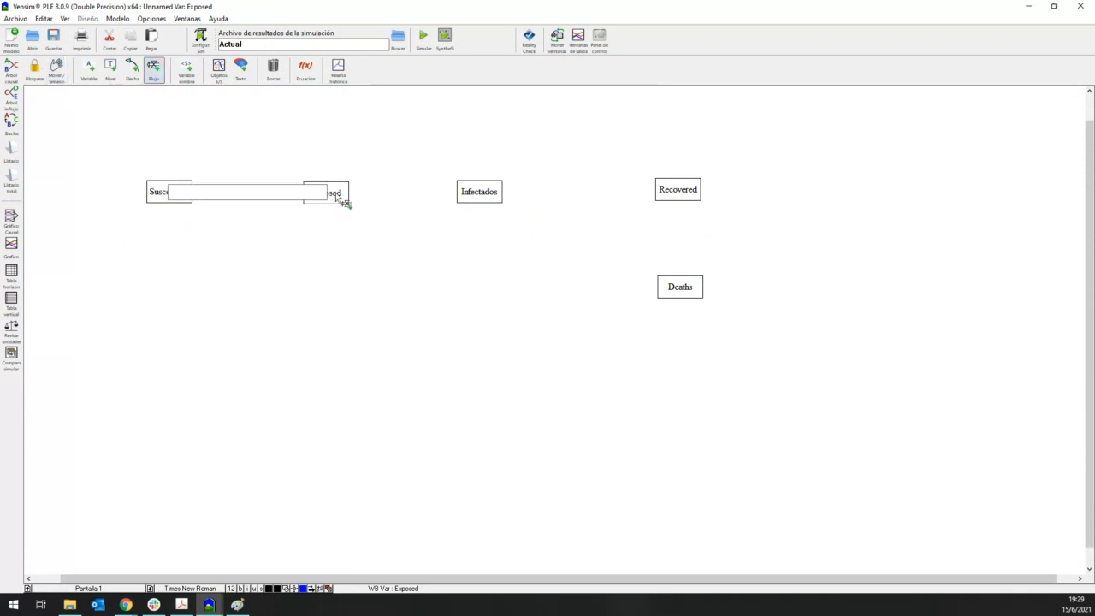
pyautogui.write('Get Exposed')
pyautogui.press('Return')
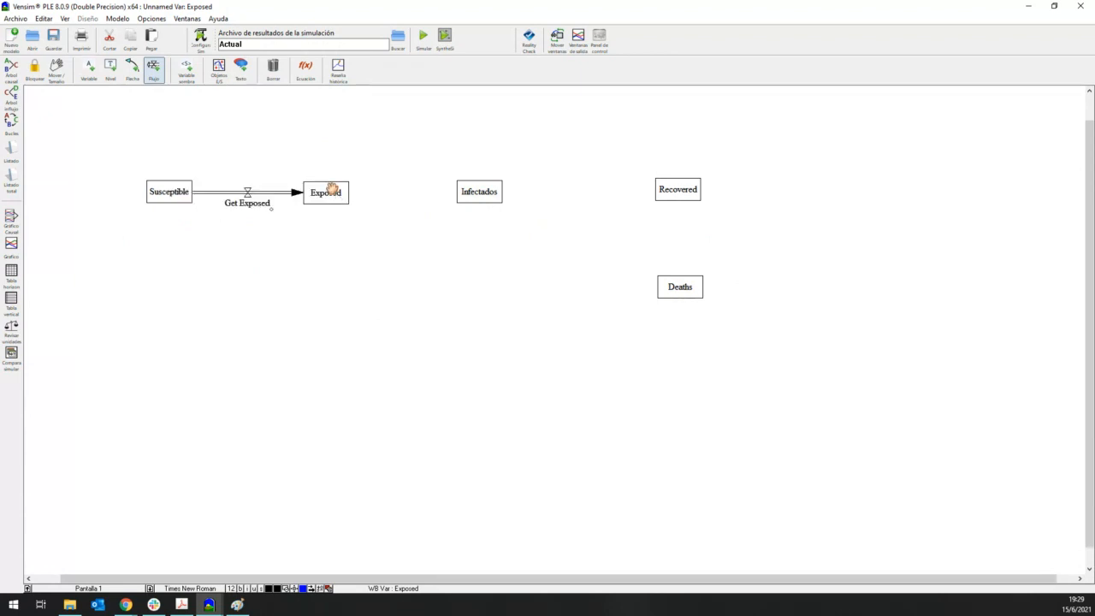
pyautogui.click(335, 191)
pyautogui.click(482, 196)
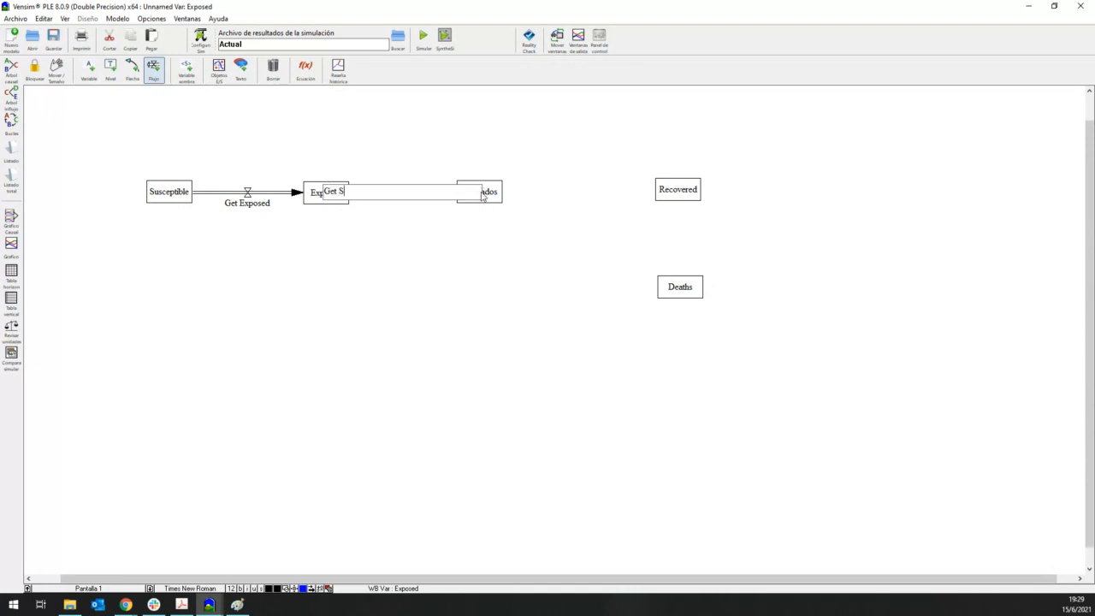
pyautogui.press('Return')
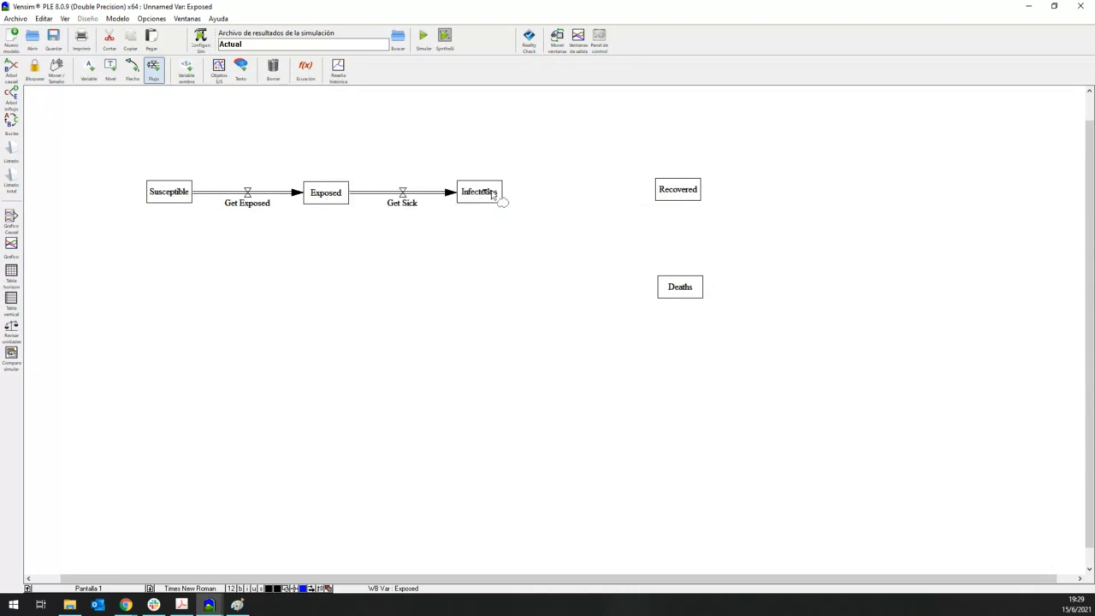
# Draw a flow Get Better from Infectados to Recovered and a flow Passed Away from Infectados to Deaths
pyautogui.click(499, 194)
pyautogui.write('Get Better')
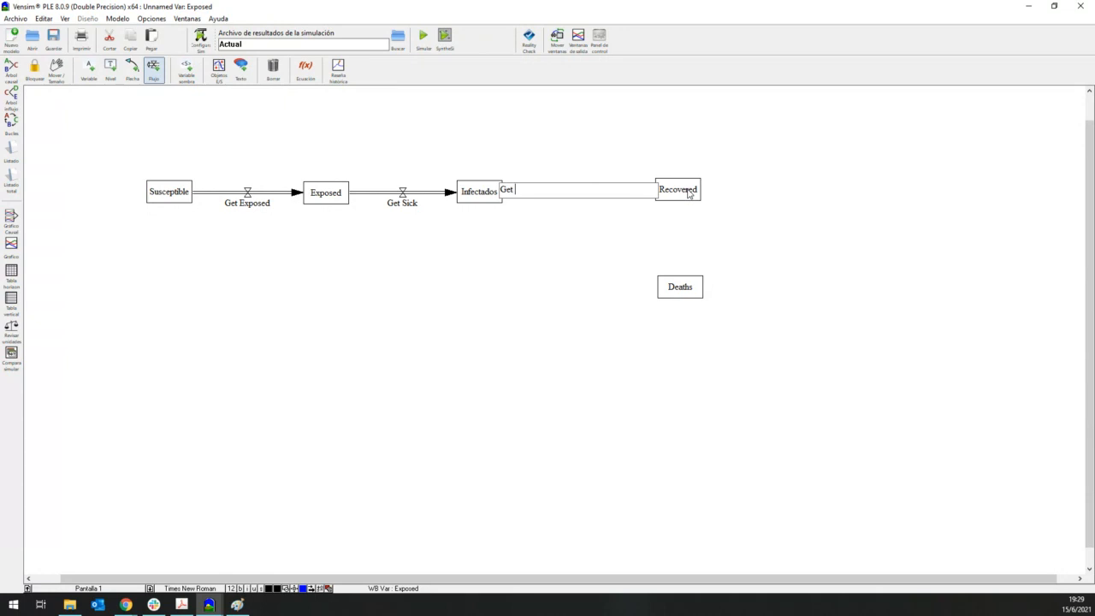
pyautogui.press('Return')
pyautogui.click(498, 203)
pyautogui.click(680, 291)
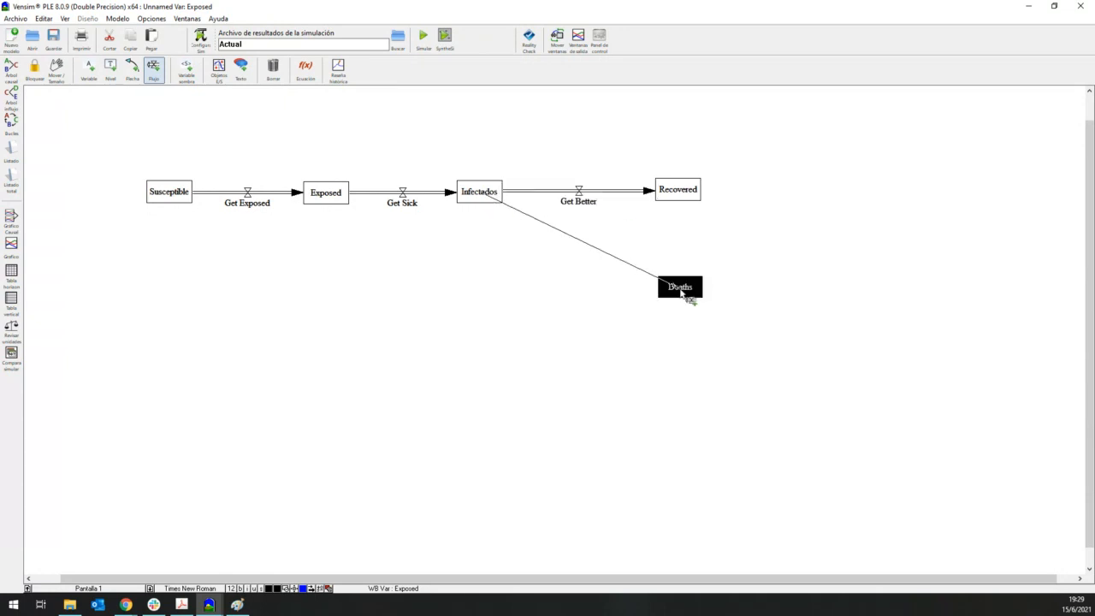
pyautogui.write('Passed Away')
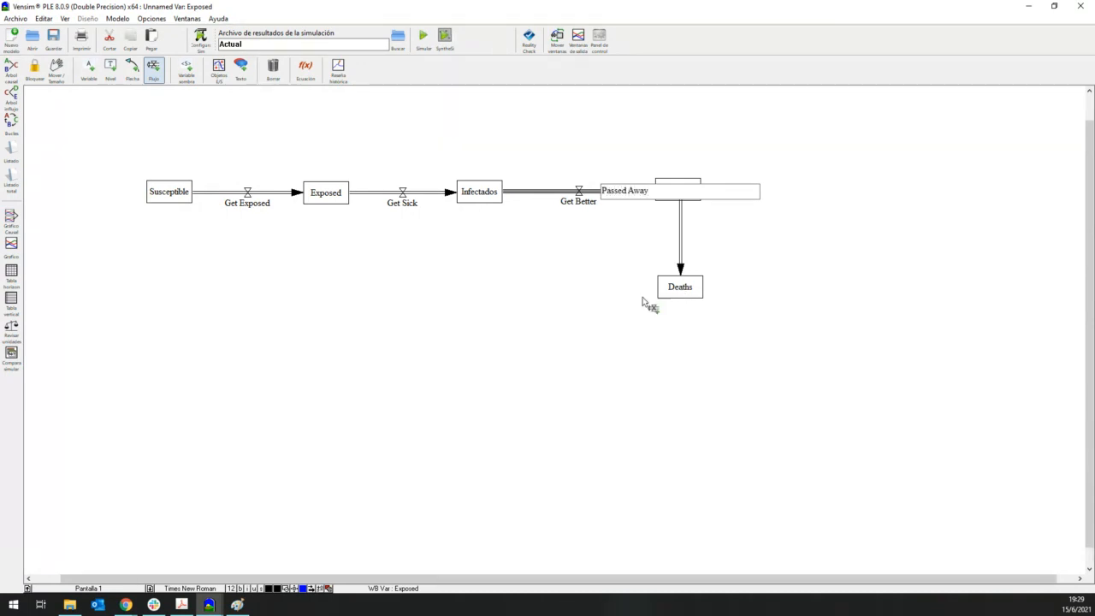
pyautogui.press('Return')
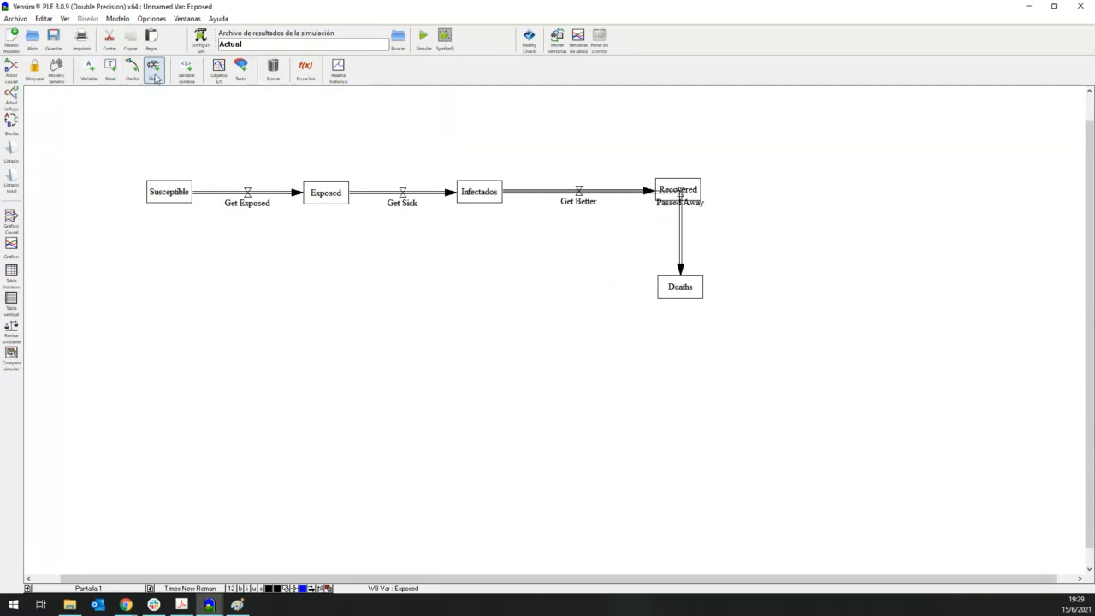
# Reroute the Passed Away flow so it drops straight down from Infectados and runs horizontally into Deaths
pyautogui.click(56, 70)
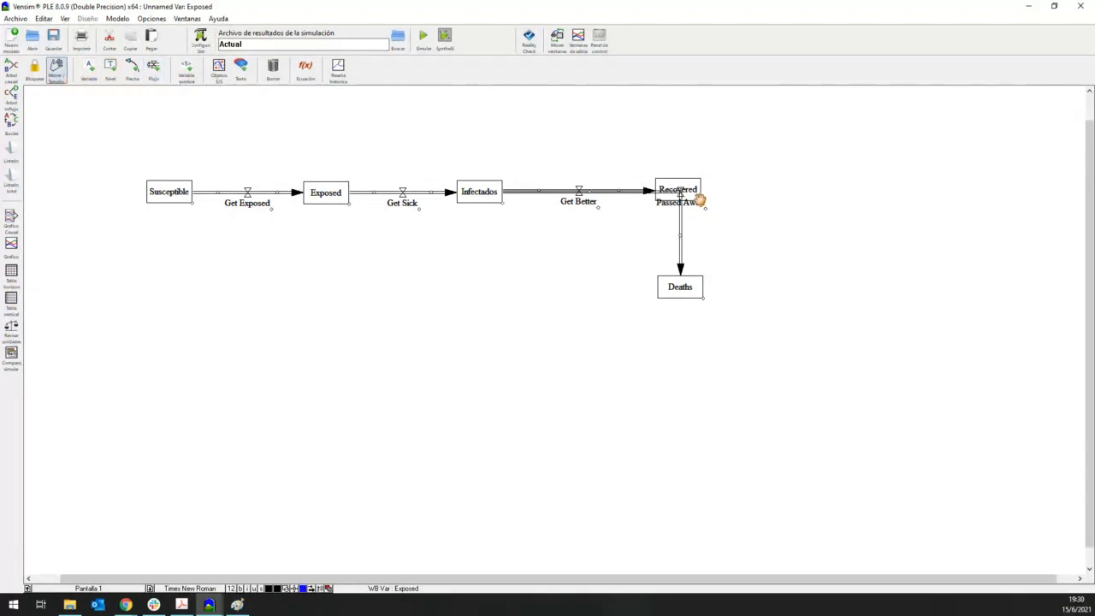
pyautogui.moveTo(681, 192); pyautogui.dragTo(631, 272)
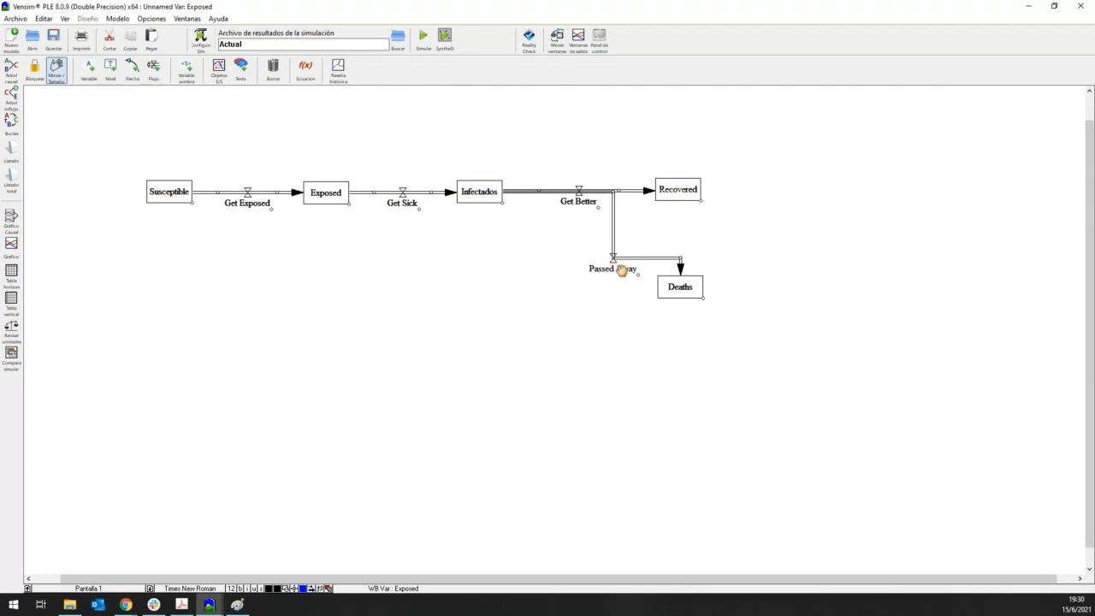
pyautogui.hotkey('ctrl', 'z')
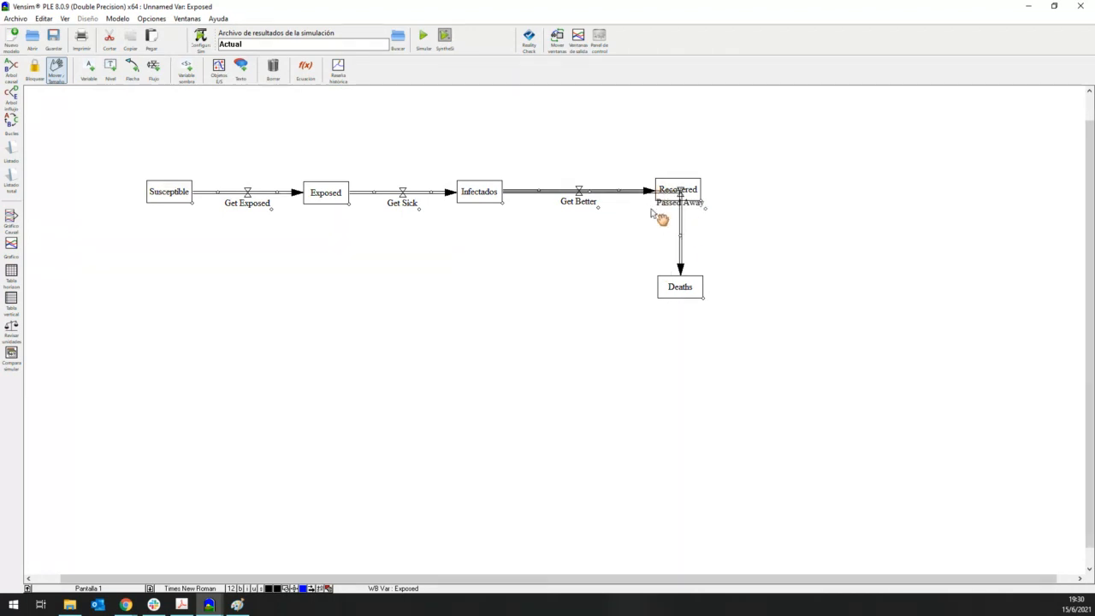
pyautogui.moveTo(681, 202); pyautogui.dragTo(537, 296)
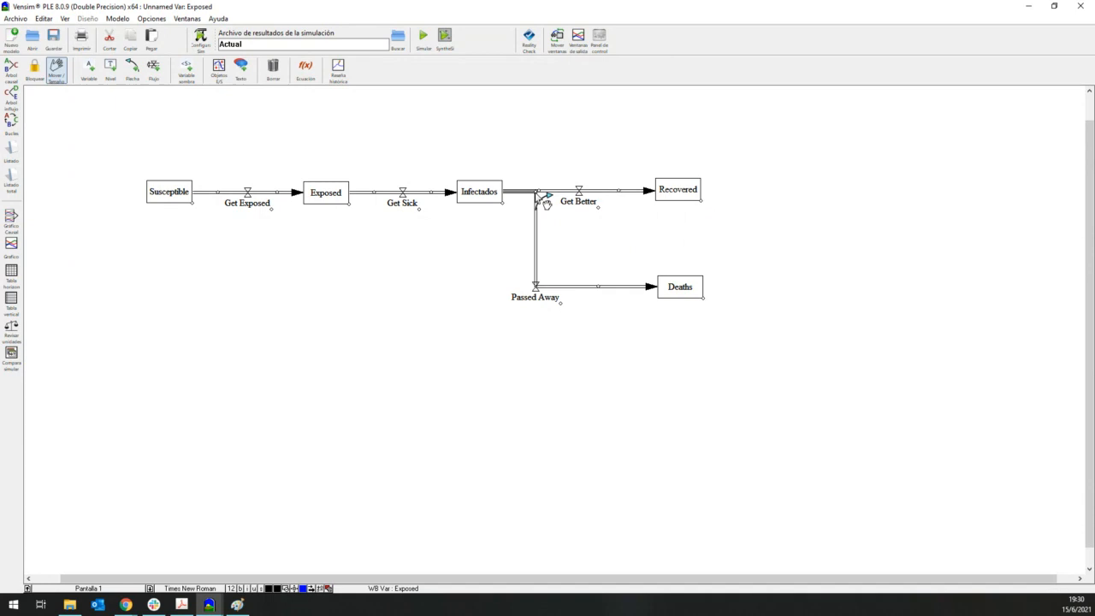
pyautogui.moveTo(536, 195); pyautogui.dragTo(469, 269)
pyautogui.doubleClick(533, 296)
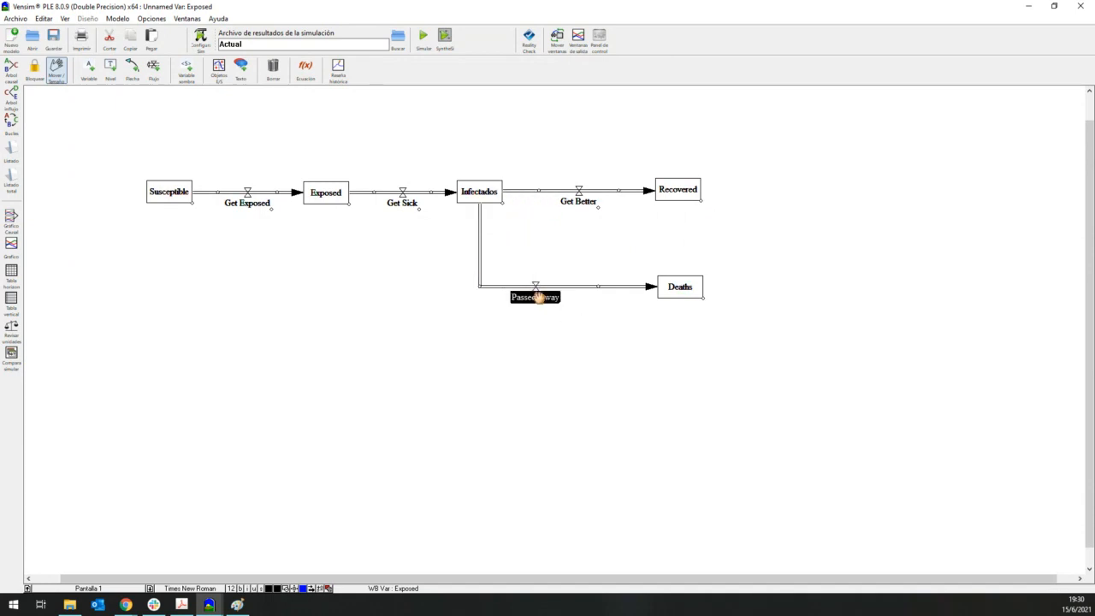
pyautogui.press('Return')
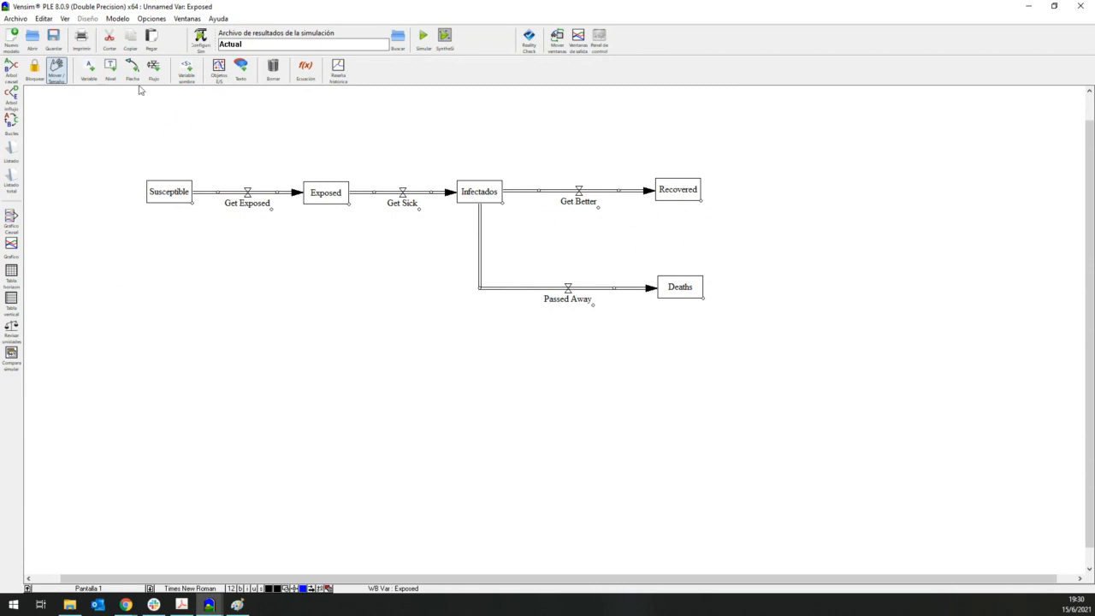
# Add an auxiliary variable named Total Population above the Get Exposed flow
pyautogui.click(95, 76)
pyautogui.scroll(1, 285, 142)
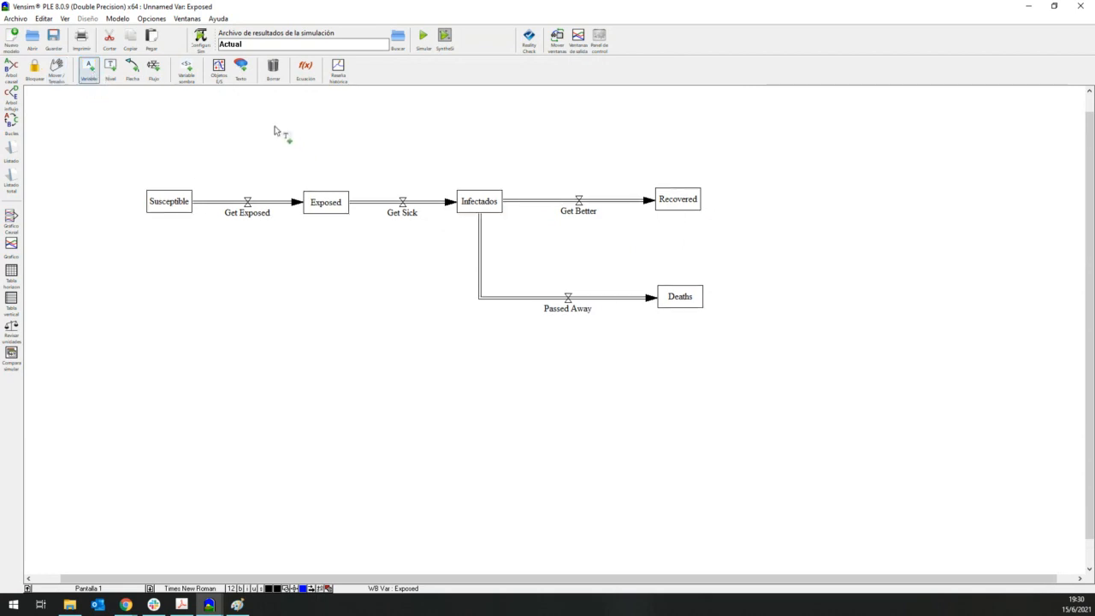
pyautogui.click(263, 125)
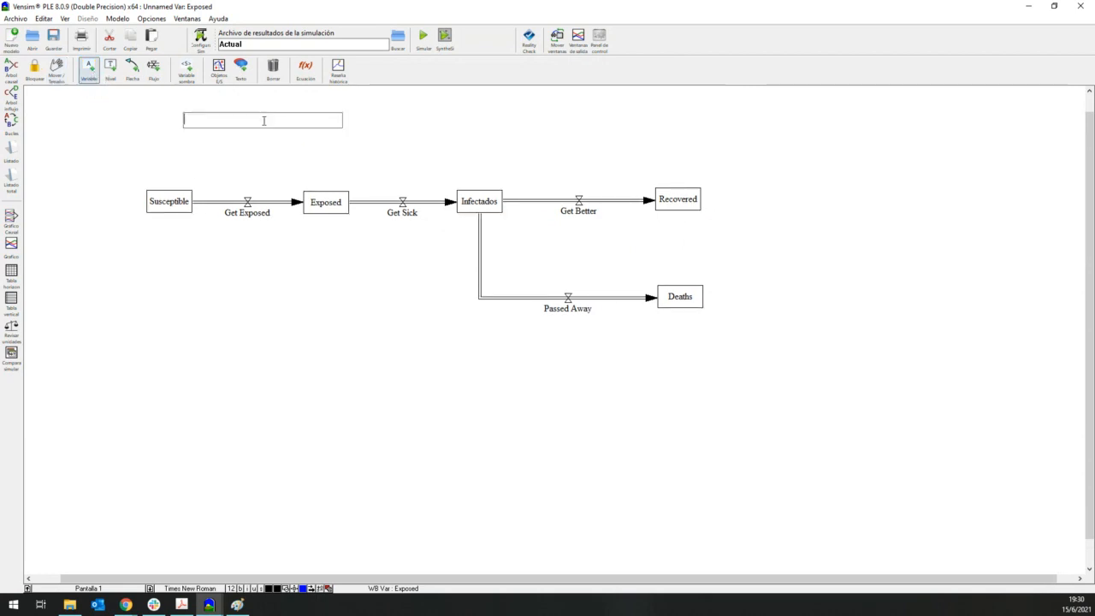
pyautogui.write('Total Population')
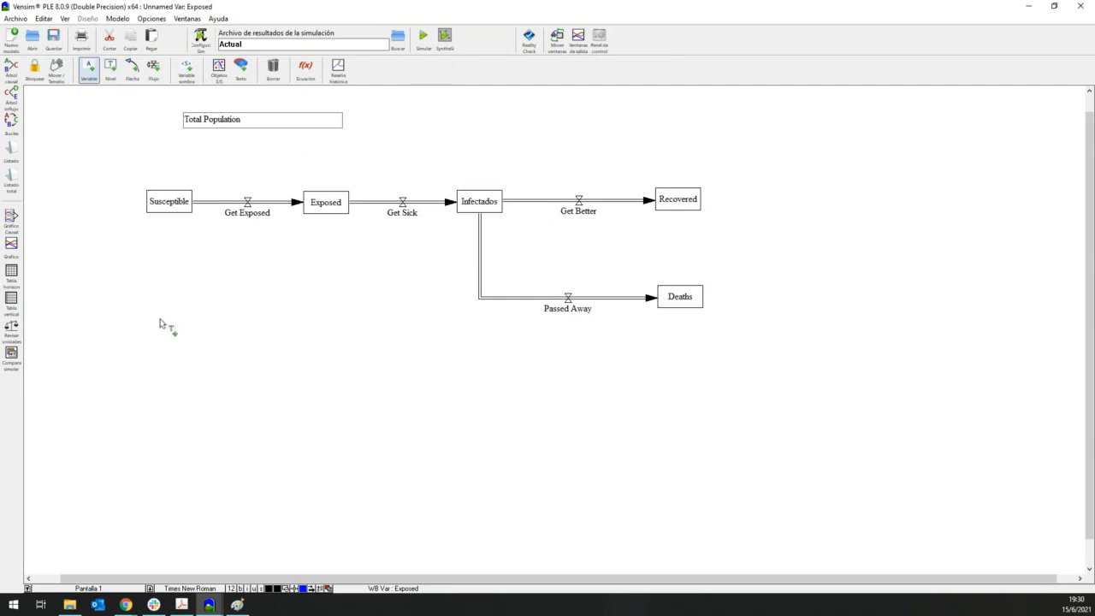
# Add the auxiliary variables Mu and Rho in the empty area below Susceptible
pyautogui.click(161, 320)
pyautogui.write('Nivel de')
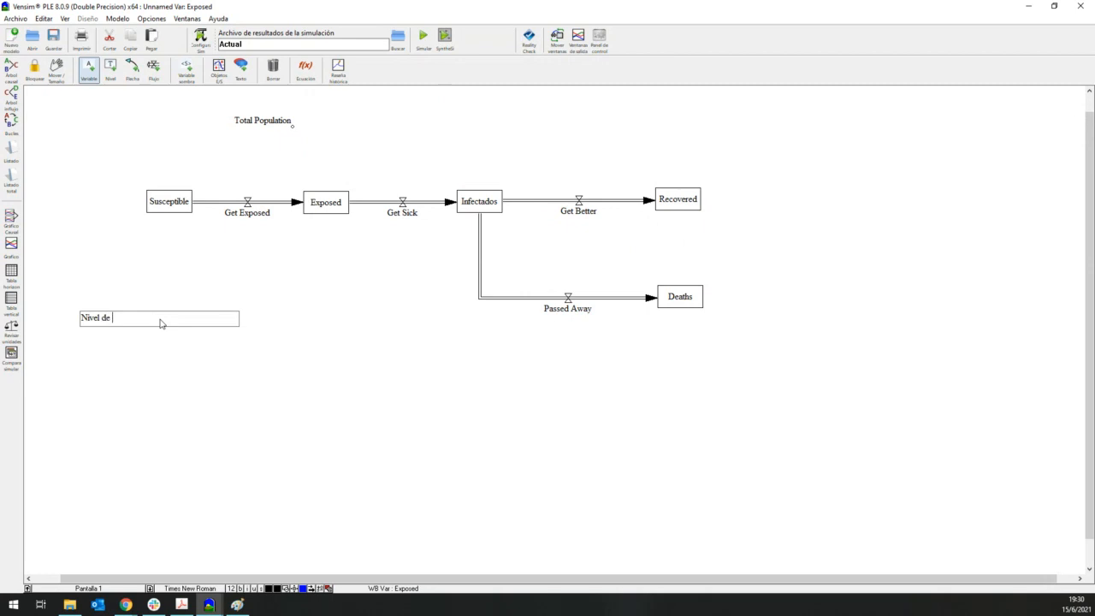
pyautogui.hotkey('ctrl', 'a')
pyautogui.write('M')
pyautogui.click(218, 365)
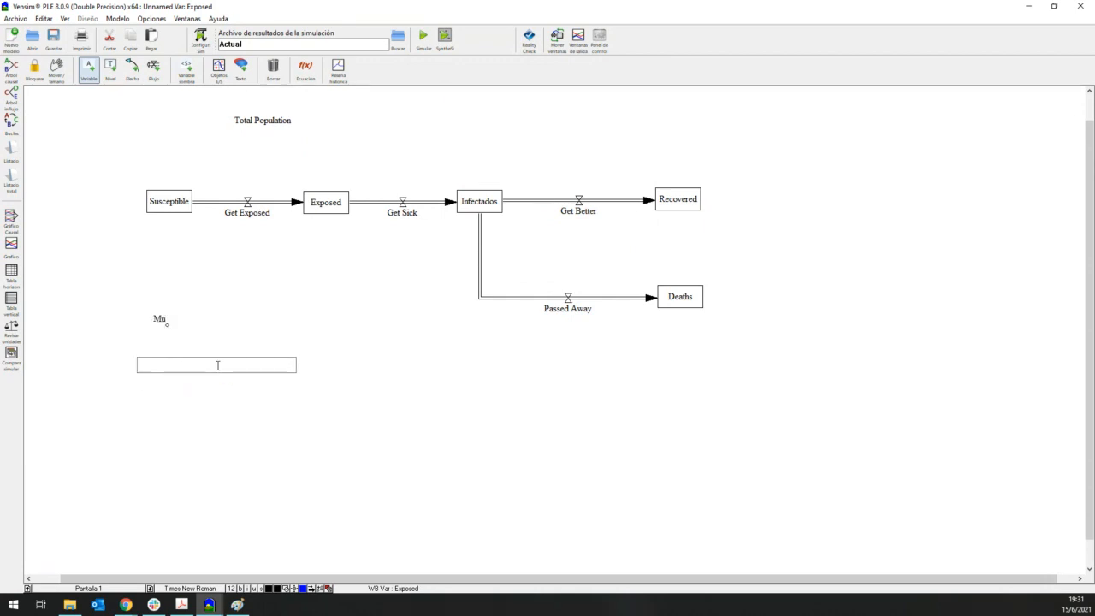
pyautogui.write('Rho')
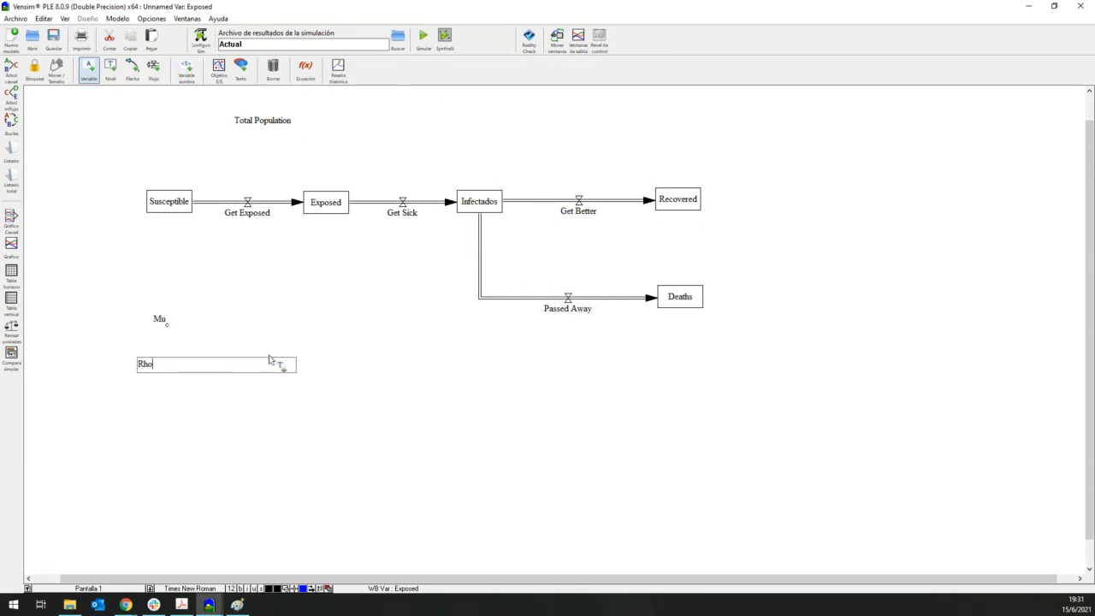
# Add the auxiliary variables Infection Duration, in the empty area beside Rho, and Virus Incubation Time, below the Get Sick flow
pyautogui.click(626, 341)
pyautogui.click(374, 381)
pyautogui.click(375, 383)
pyautogui.write('Infe')
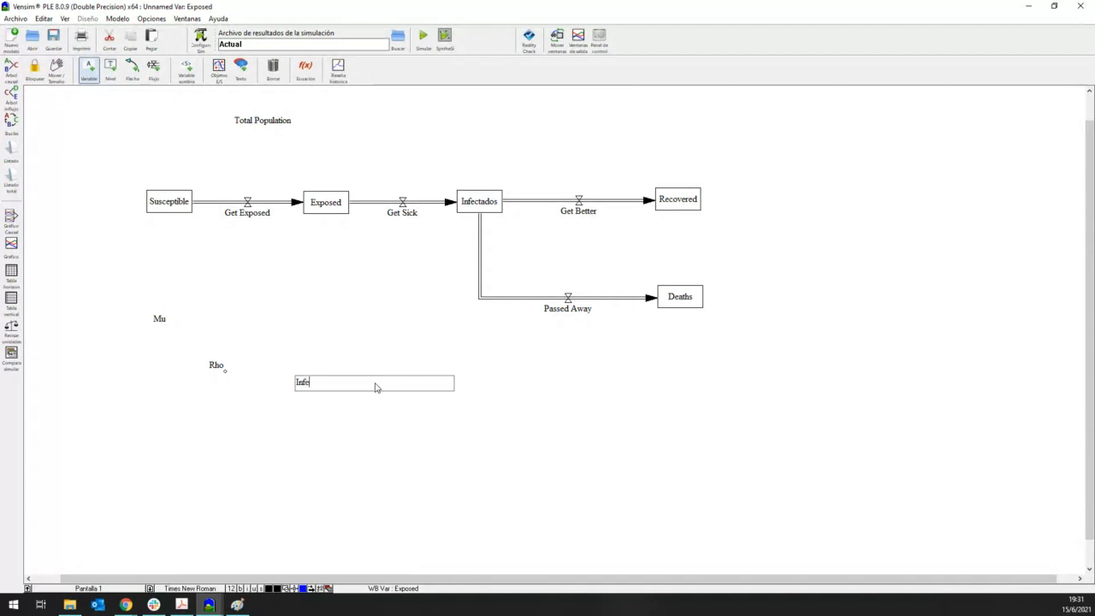
pyautogui.write('ction Duration')
pyautogui.click(384, 270)
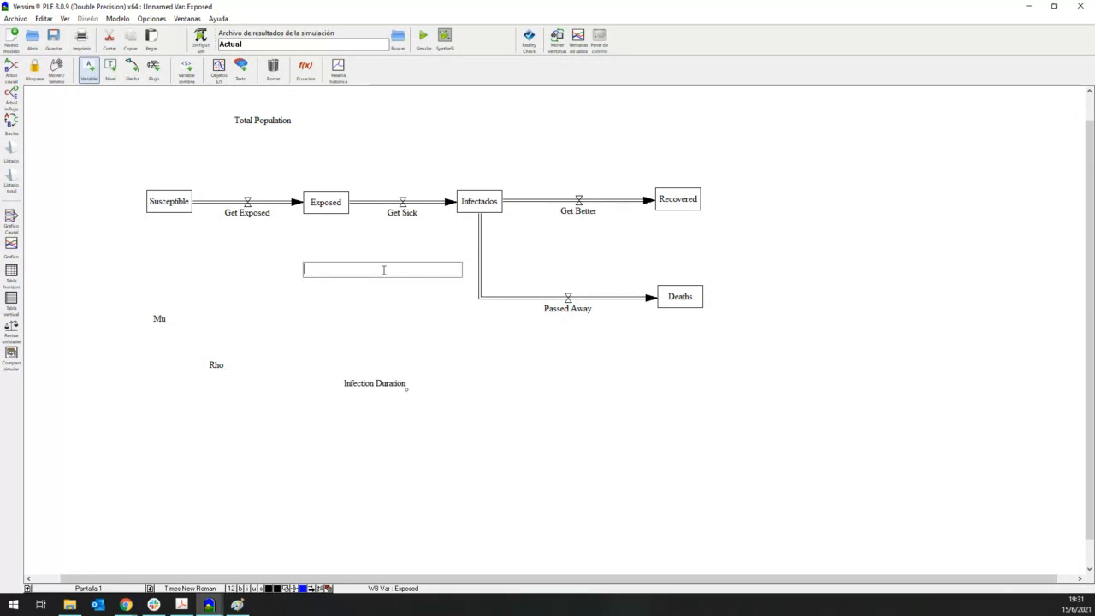
pyautogui.write('Virus Incubation Time')
pyautogui.press('Return')
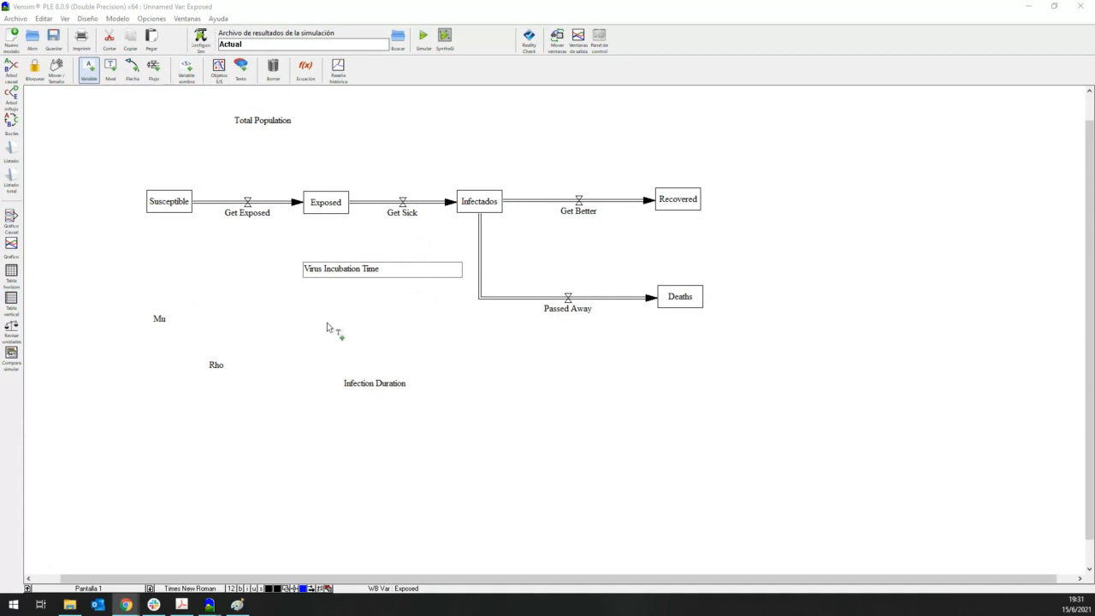
# Move the Total Population variable slightly left and down so it sits between Susceptible and Get Exposed, above the flow
pyautogui.click(56, 72)
pyautogui.click(387, 273)
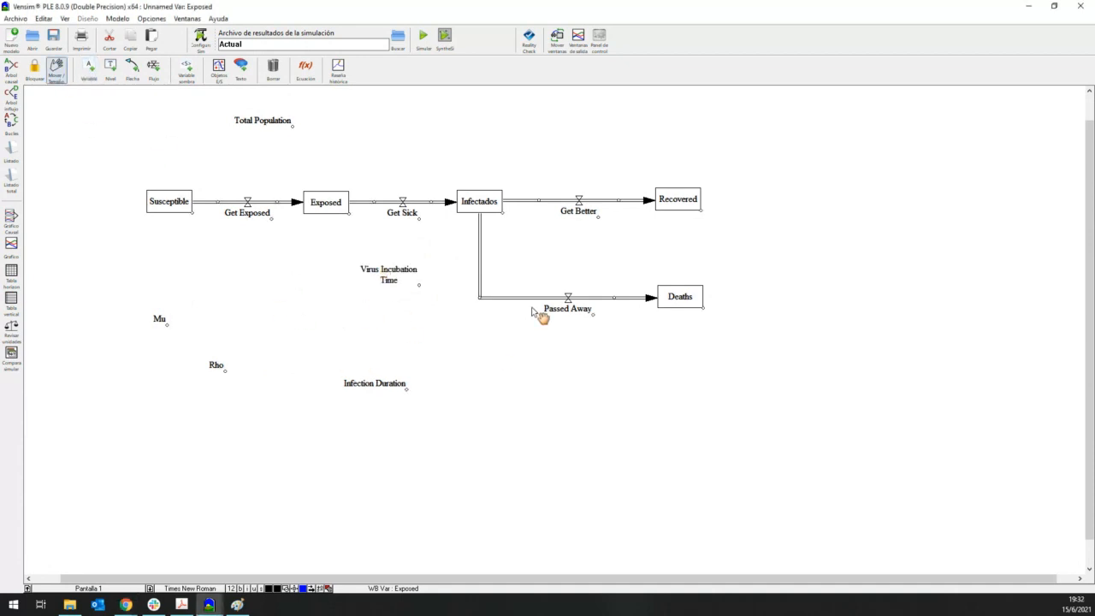
pyautogui.click(674, 297)
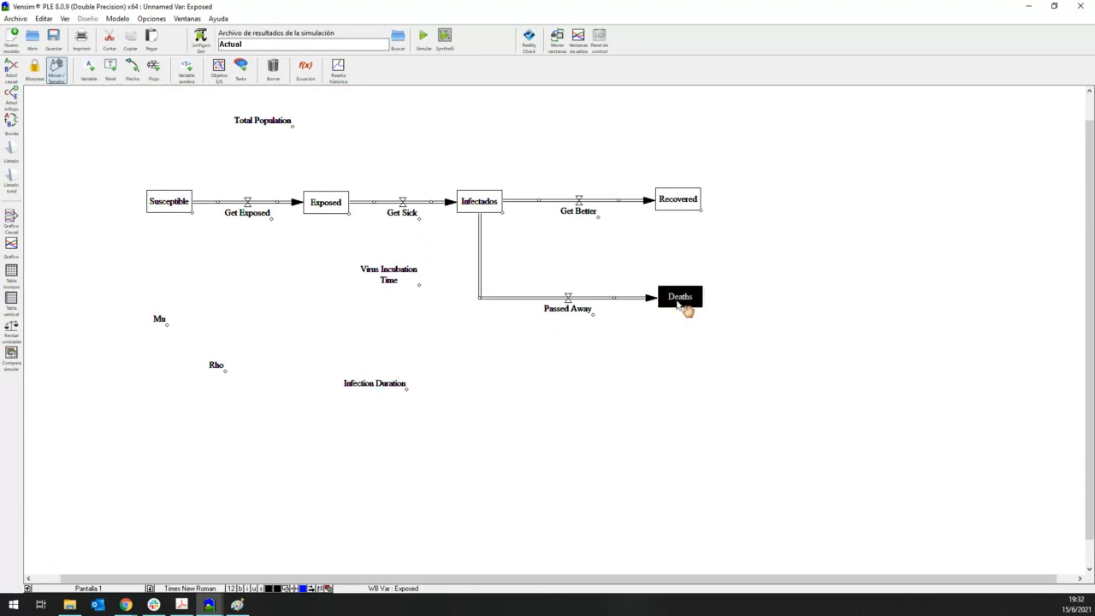
pyautogui.click(623, 348)
pyautogui.moveTo(267, 126); pyautogui.dragTo(213, 138)
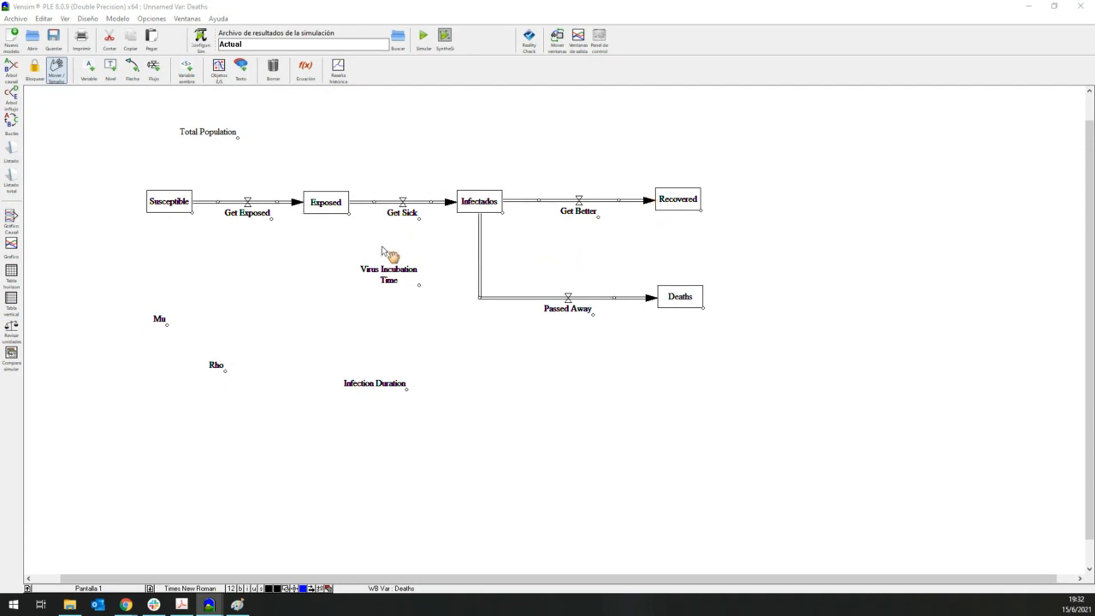
# Shift the Infection Duration variable slightly right and up so it sits directly below Virus Incubation Time
pyautogui.click(419, 352)
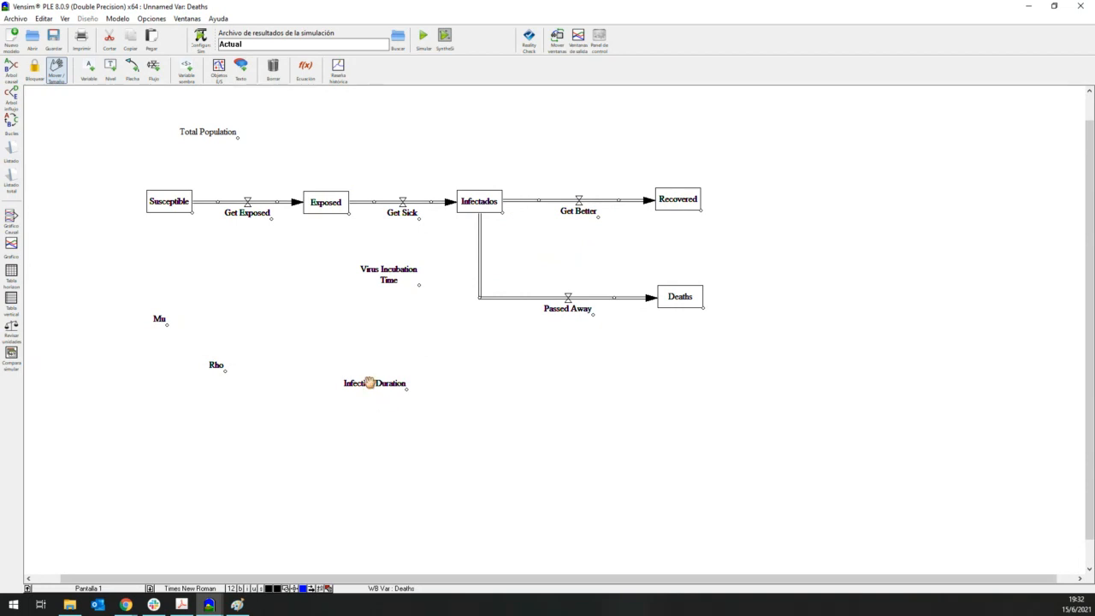
pyautogui.click(157, 318)
pyautogui.click(215, 364)
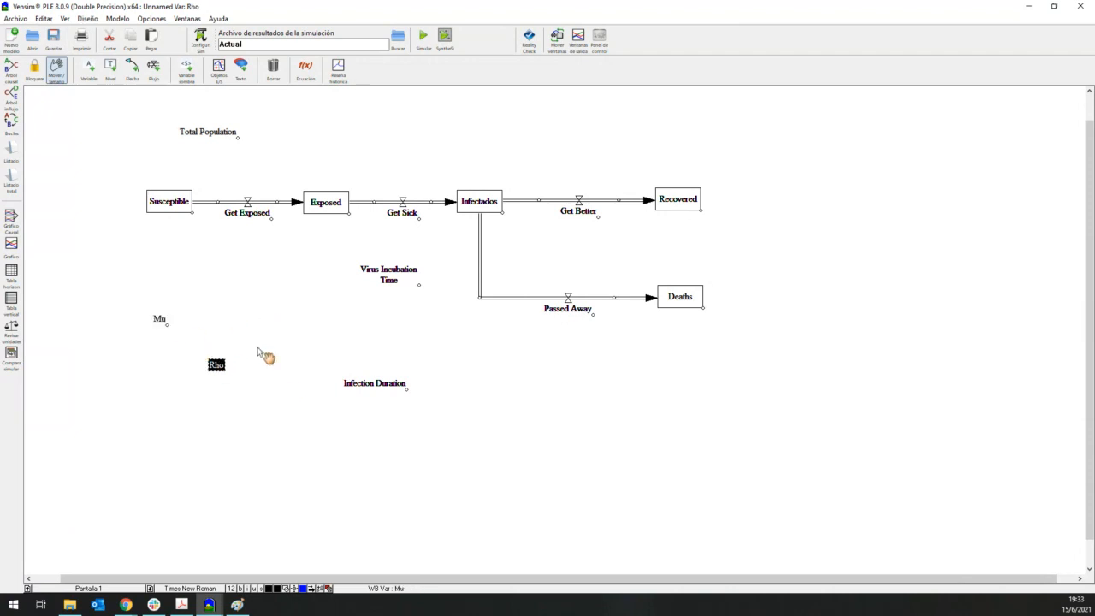
pyautogui.click(203, 132)
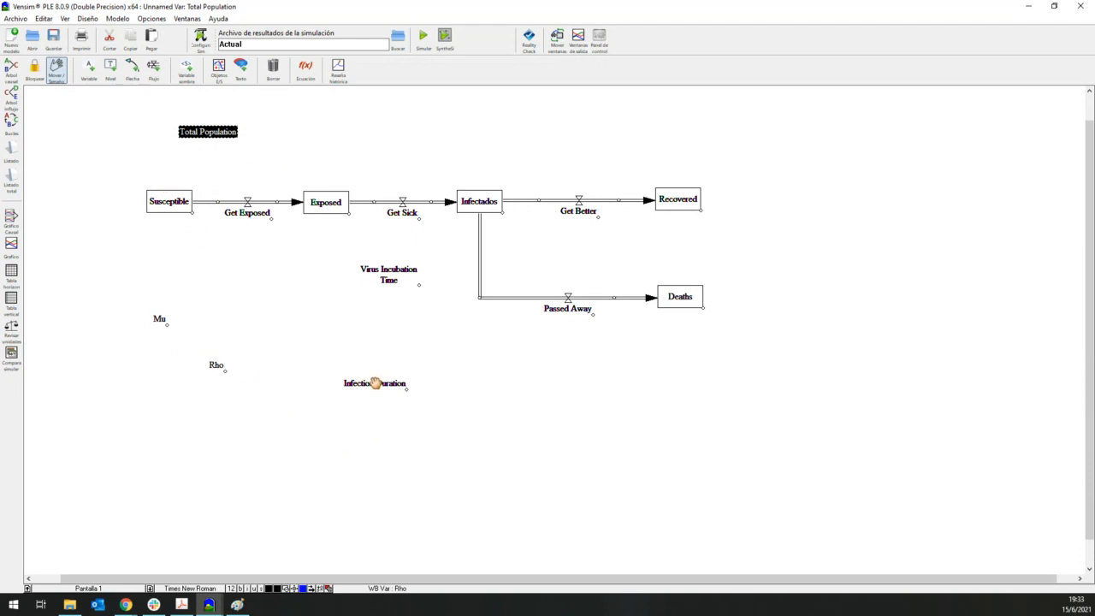
pyautogui.moveTo(373, 383); pyautogui.dragTo(417, 375)
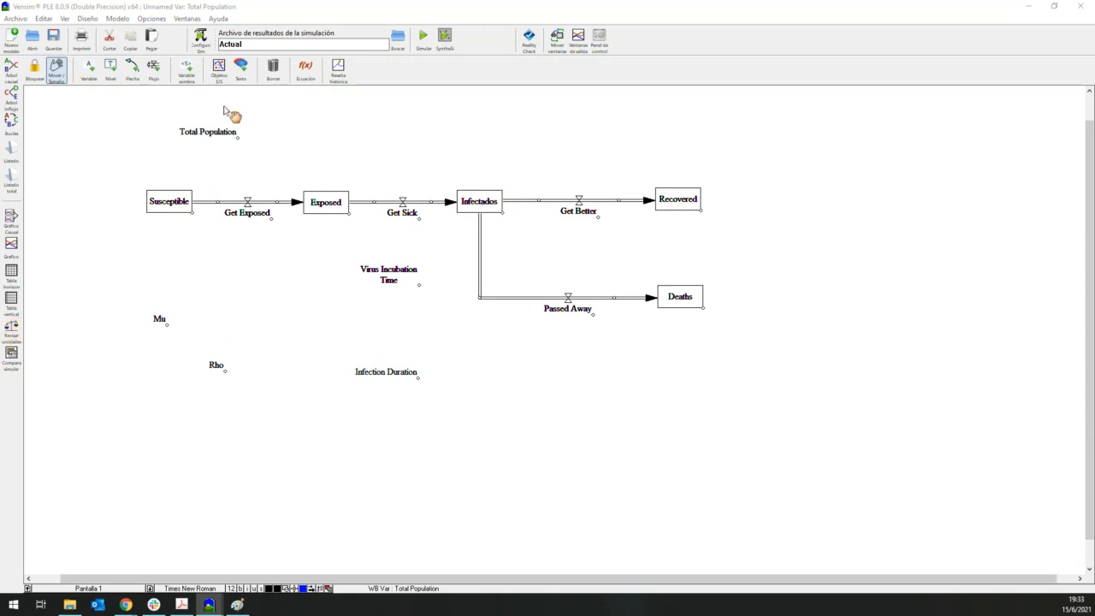
# Draw a causal arrow from Infection Duration to Get Better and bend it into a gentle downward curve
pyautogui.click(134, 73)
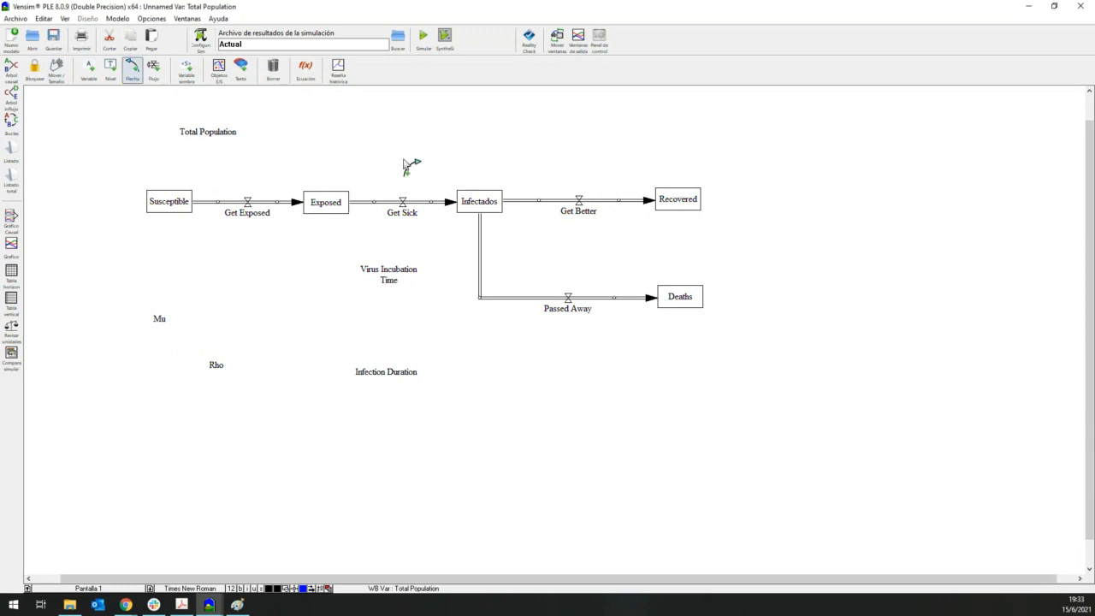
pyautogui.click(389, 373)
pyautogui.click(579, 214)
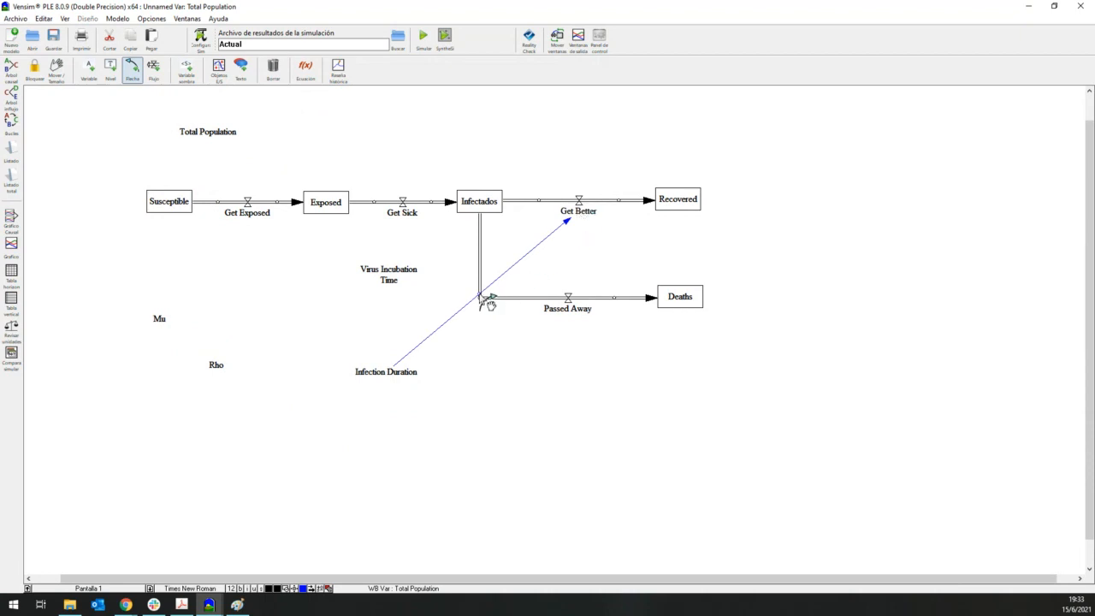
pyautogui.moveTo(482, 296); pyautogui.dragTo(504, 307)
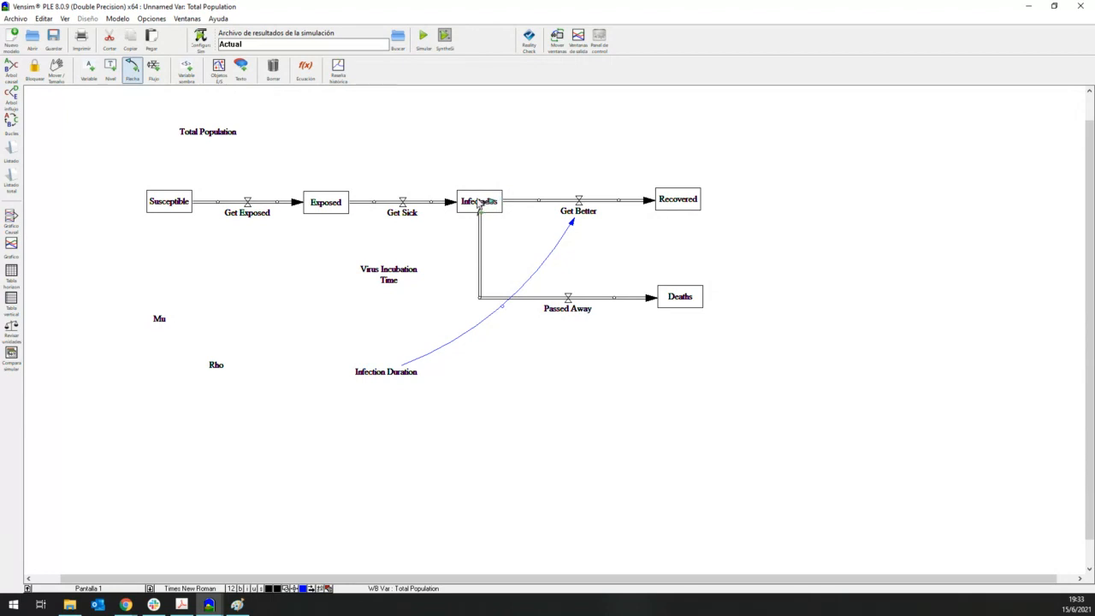
# Draw a causal arrow from Infectados to the Get Better valve and arch it above the flow
pyautogui.moveTo(480, 202); pyautogui.dragTo(581, 203)
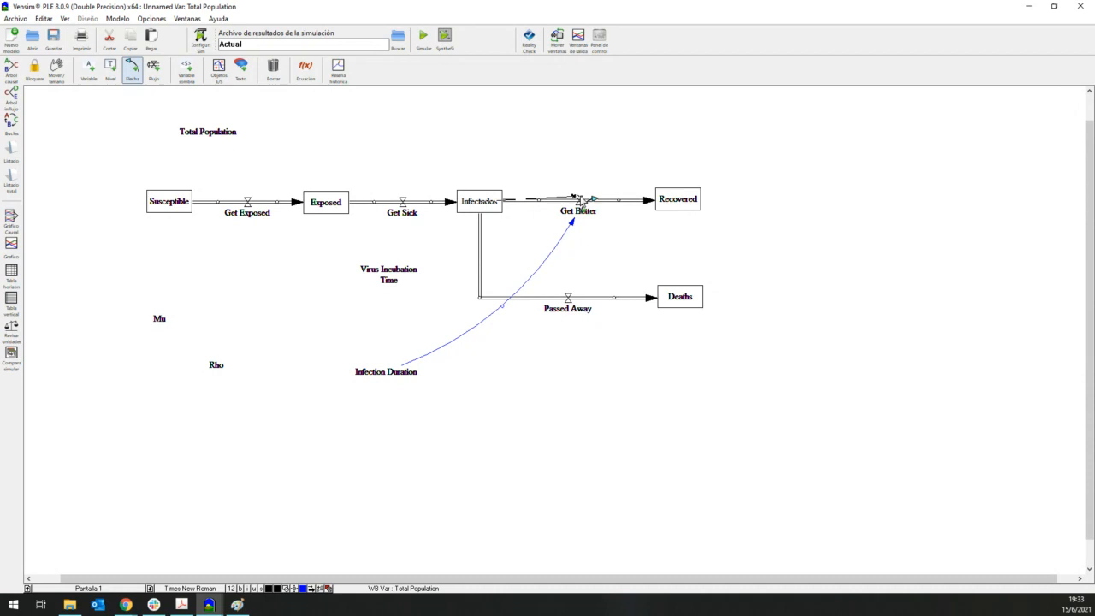
pyautogui.click(580, 201)
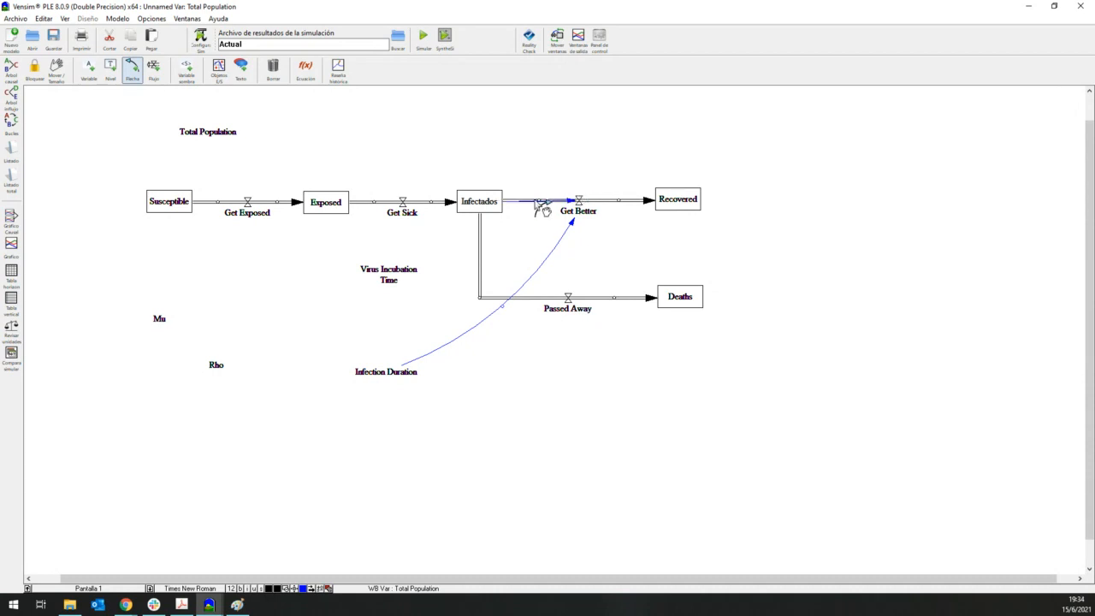
pyautogui.moveTo(534, 200); pyautogui.dragTo(535, 148)
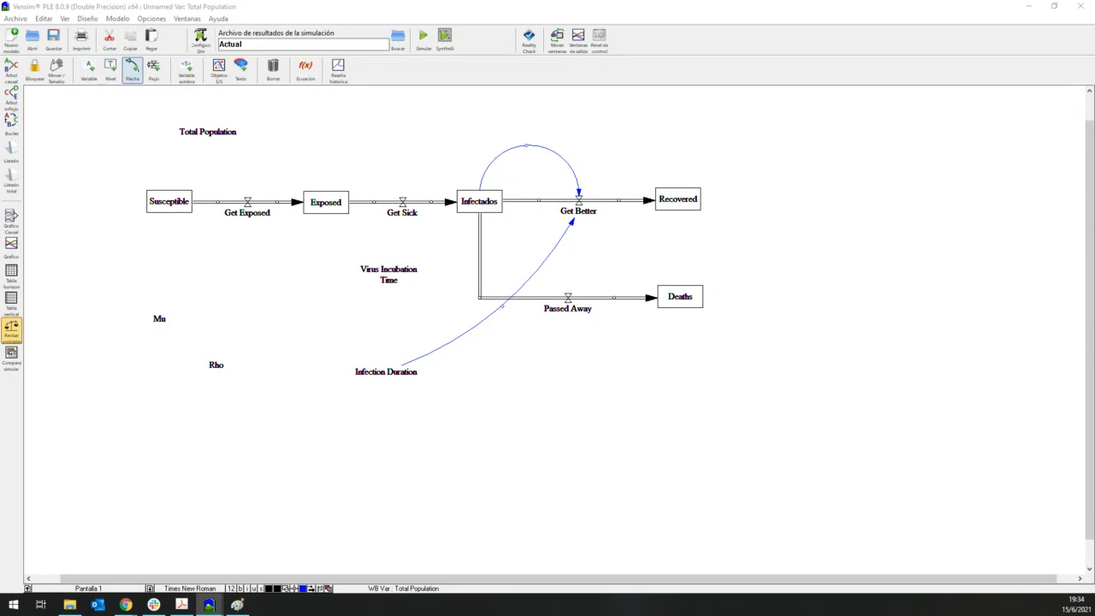
# Add the auxiliary variable Fatality Rate between Recovered and Deaths and link it to Get Better with a curved arrow
pyautogui.click(89, 75)
pyautogui.click(665, 245)
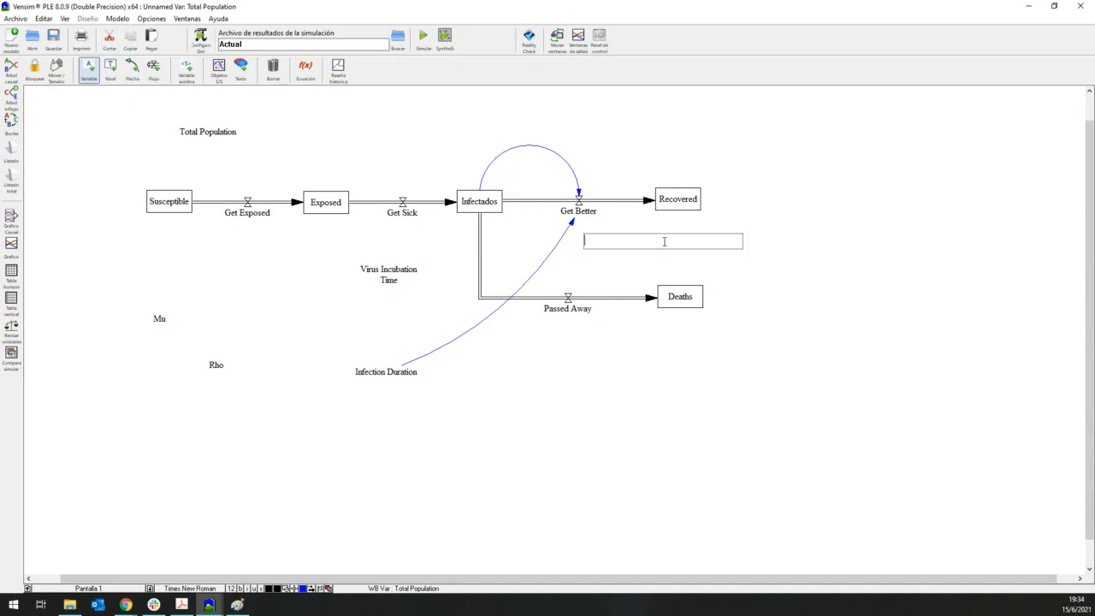
pyautogui.write('Fatality Rate')
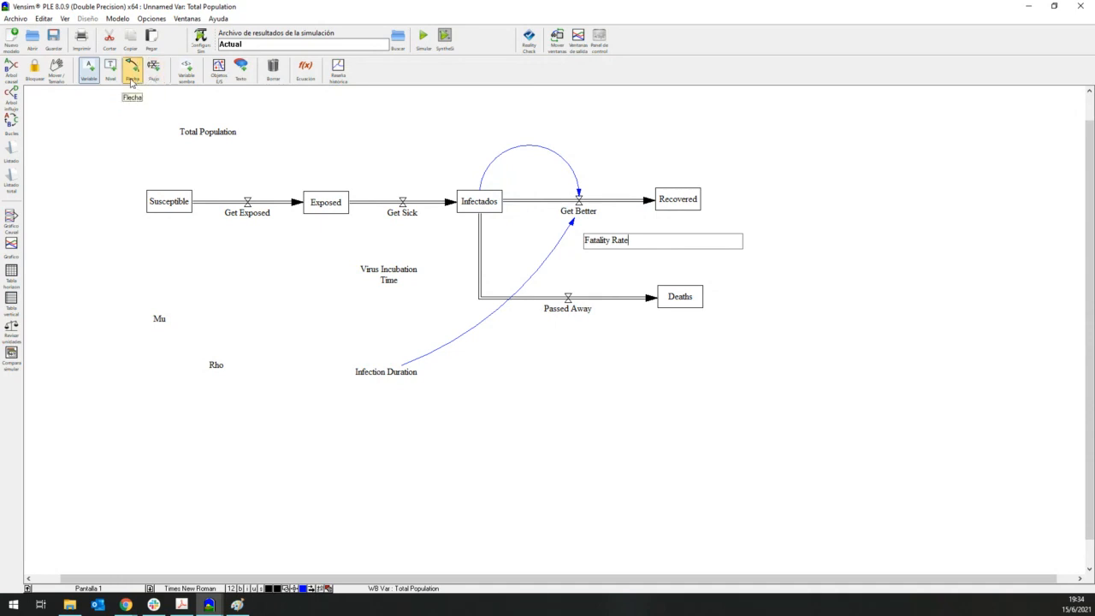
pyautogui.click(131, 83)
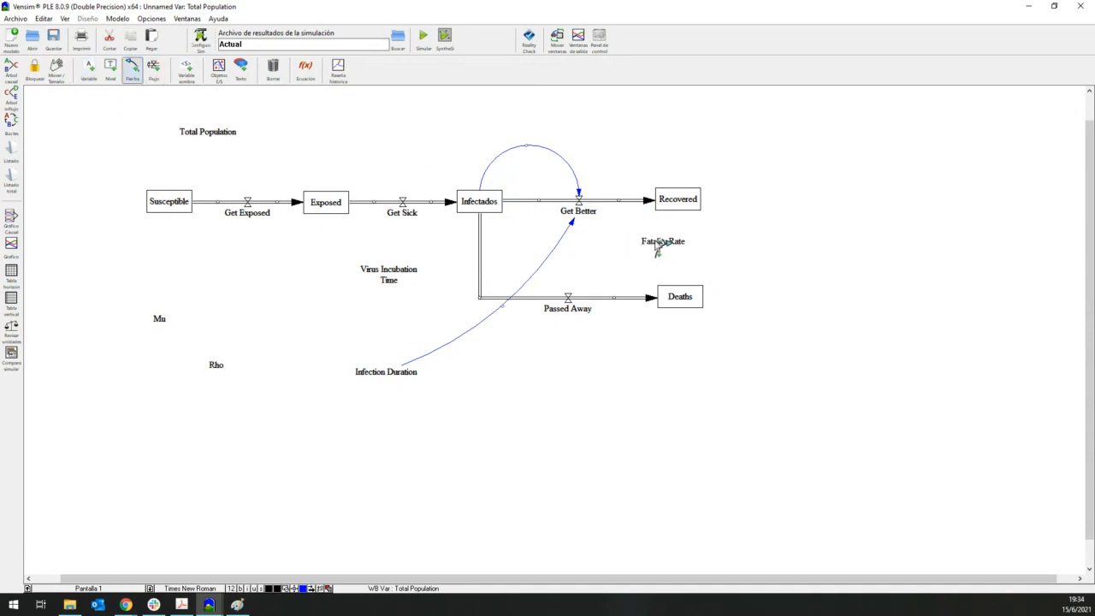
pyautogui.moveTo(660, 245); pyautogui.dragTo(587, 219)
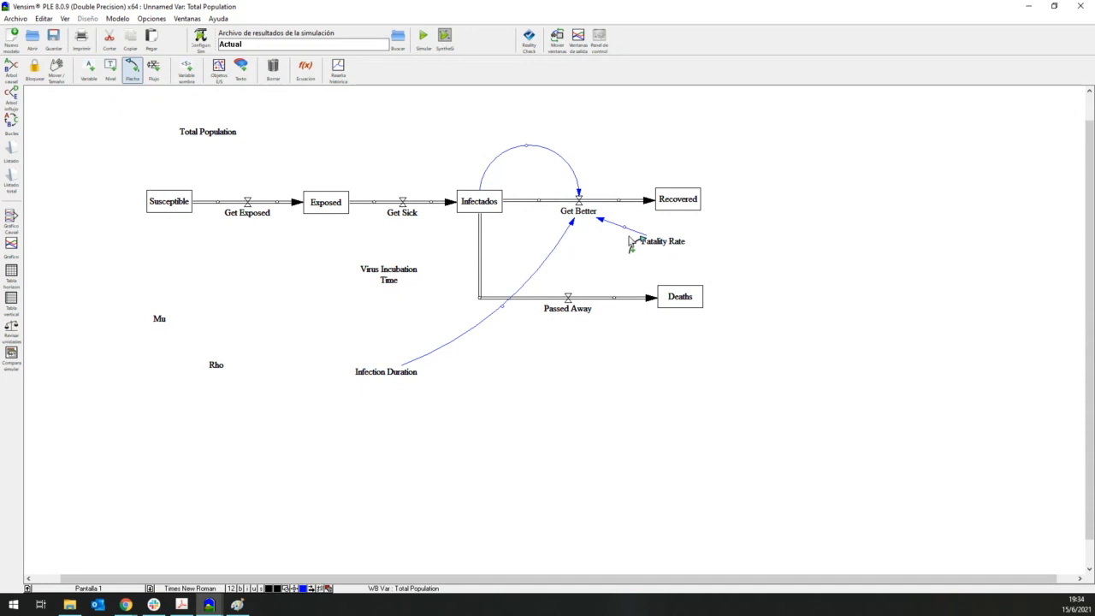
pyautogui.click(626, 241)
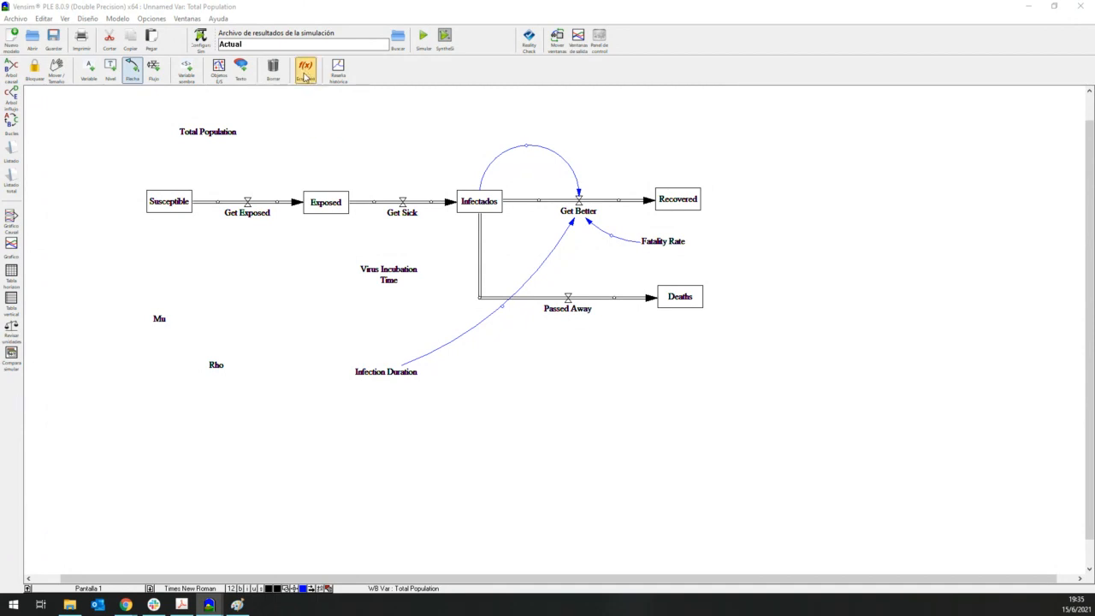
# Open the equation editor for the Get Better flow
pyautogui.scroll(1, 204, 221)
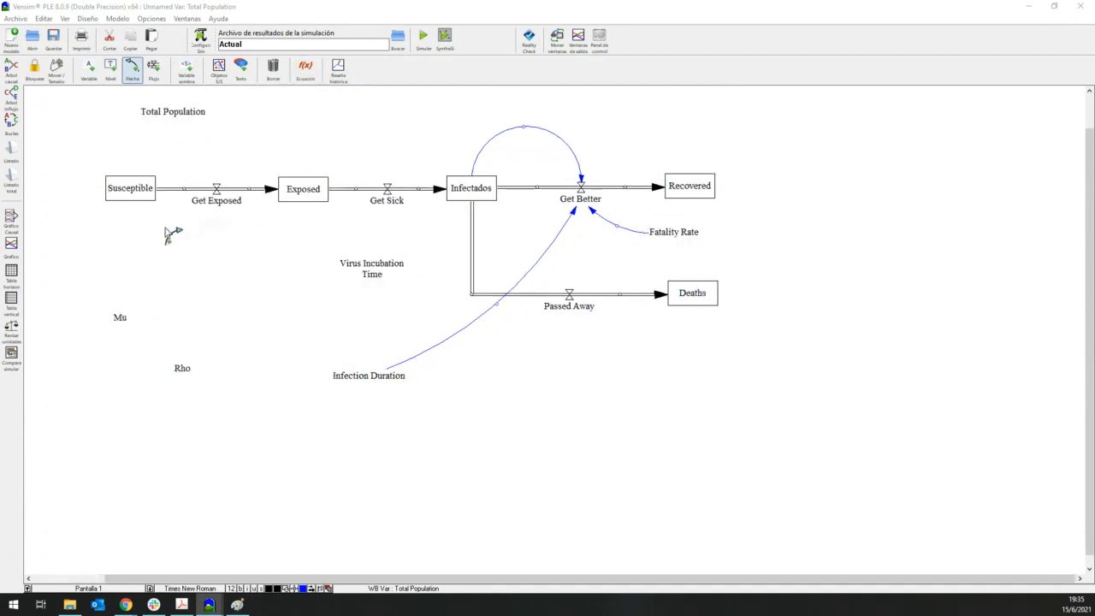
pyautogui.scroll(3, 171, 235)
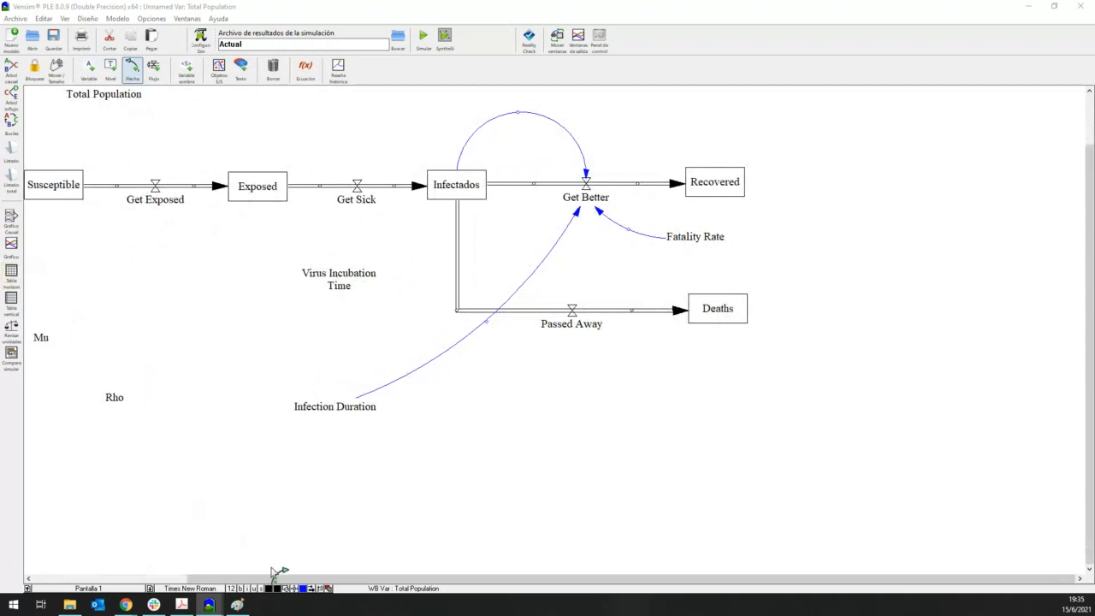
pyautogui.moveTo(269, 580); pyautogui.dragTo(231, 582)
pyautogui.scroll(1, 269, 505)
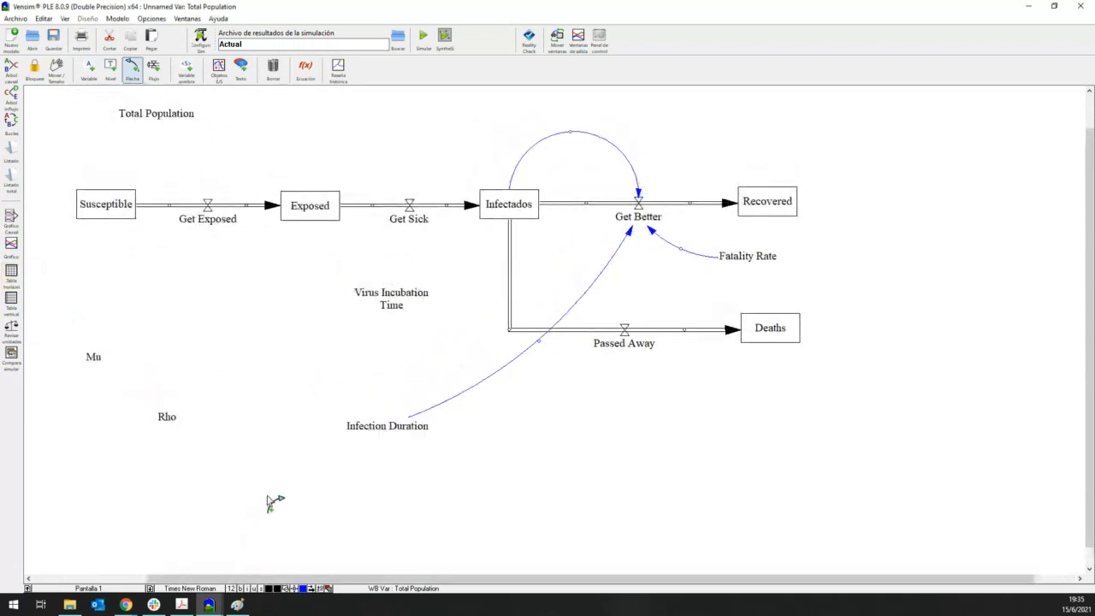
pyautogui.click(310, 69)
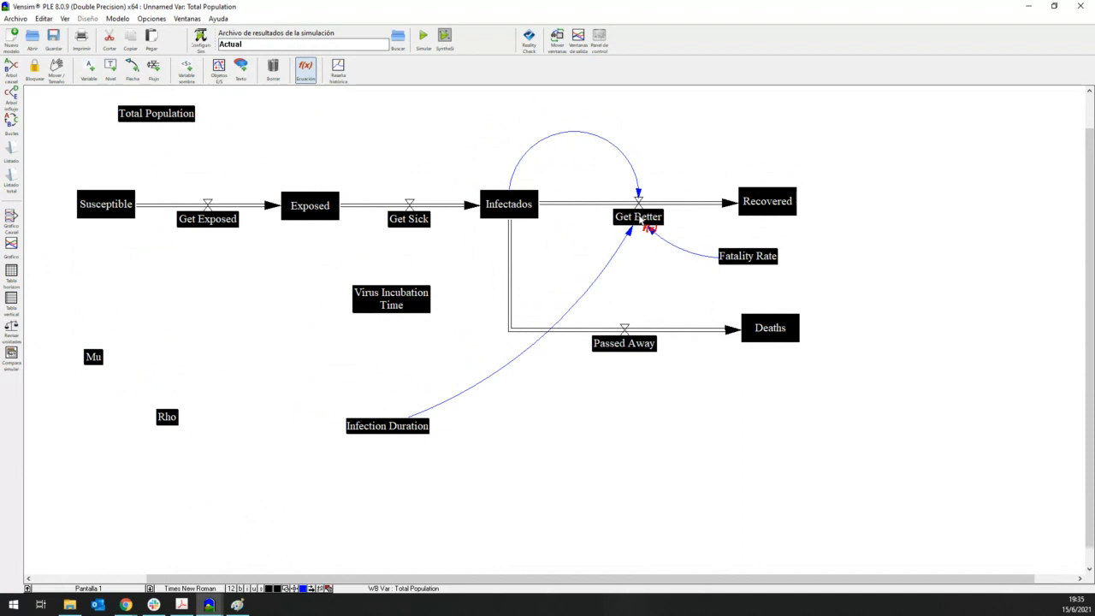
pyautogui.click(640, 219)
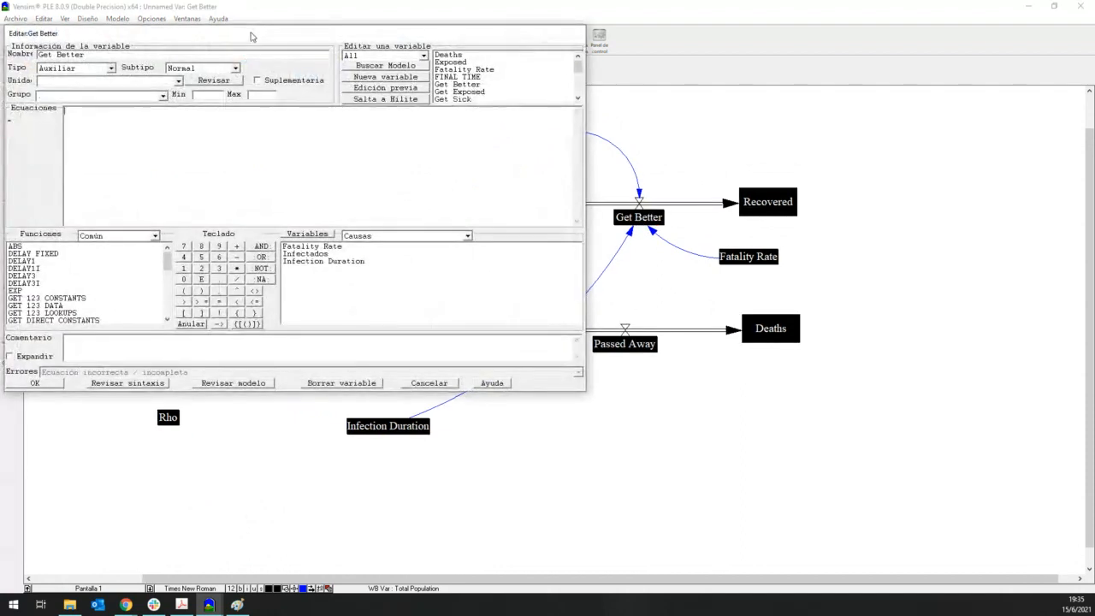
pyautogui.moveTo(252, 34); pyautogui.dragTo(421, 91)
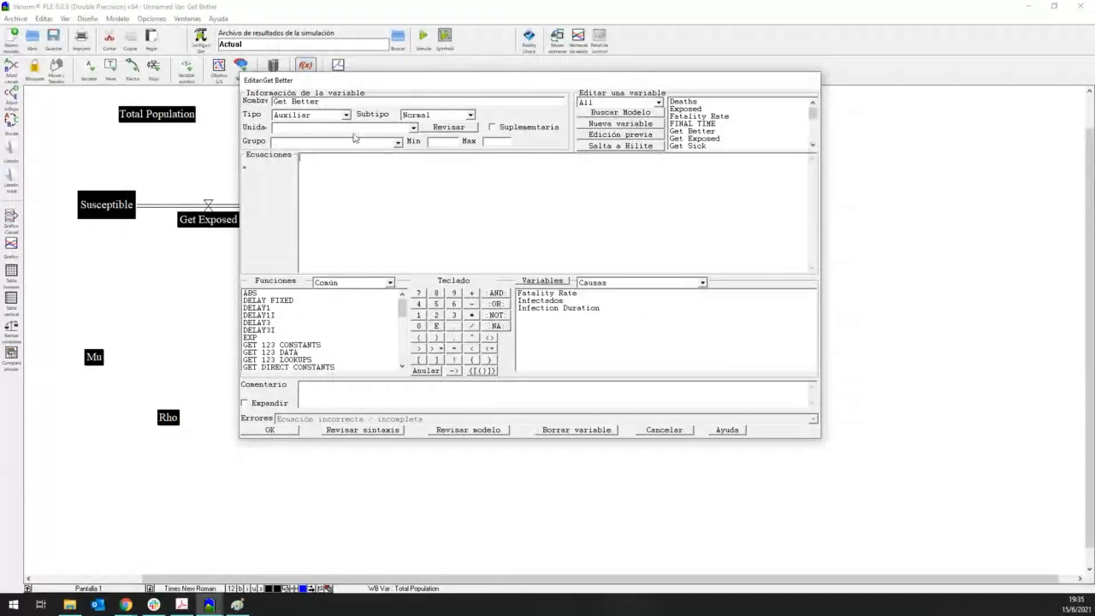
# Examine the Get Better equation editor's name, equation area, available functions and cause variables, comparing them with the arrows in the diagram
pyautogui.click(339, 102)
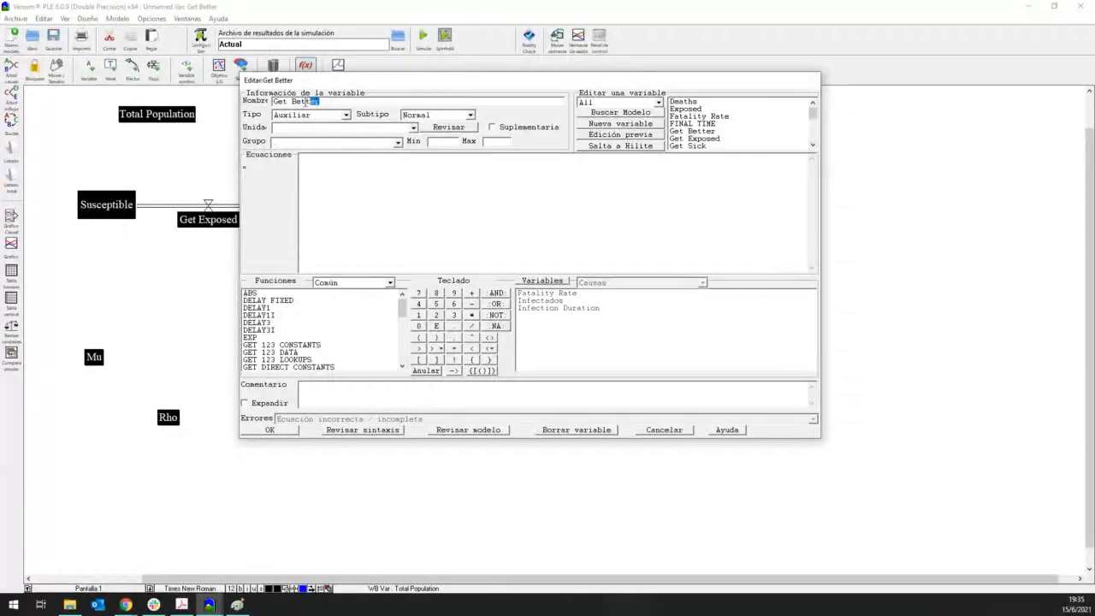
pyautogui.click(338, 191)
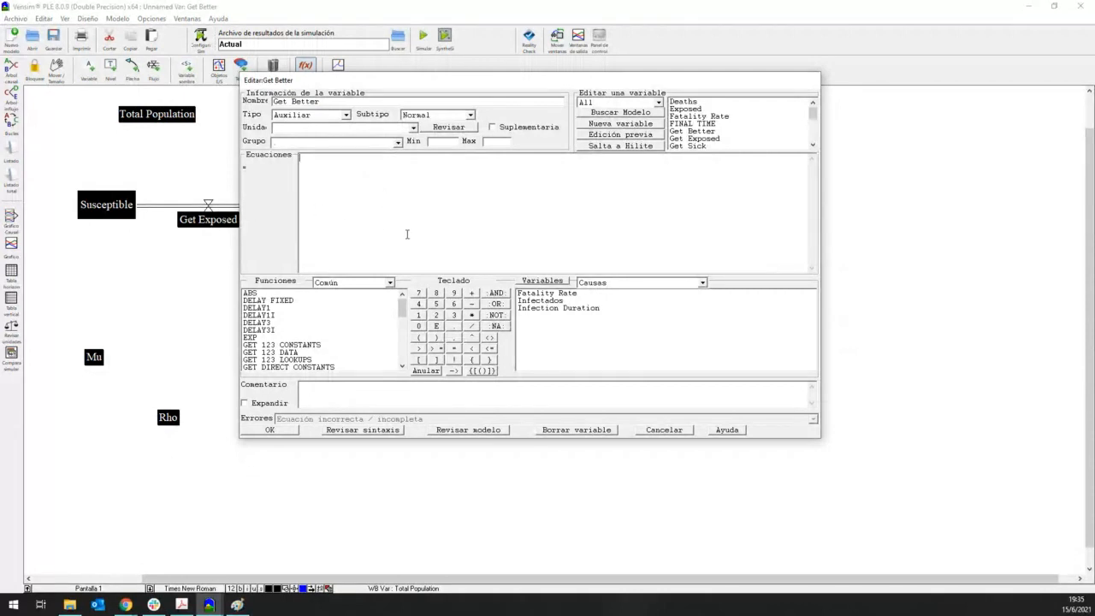
pyautogui.moveTo(402, 313)
pyautogui.mouseDown()
pyautogui.moveTo(403, 363)
pyautogui.moveTo(402, 310)
pyautogui.mouseUp()
pyautogui.moveTo(402, 308); pyautogui.dragTo(403, 325)
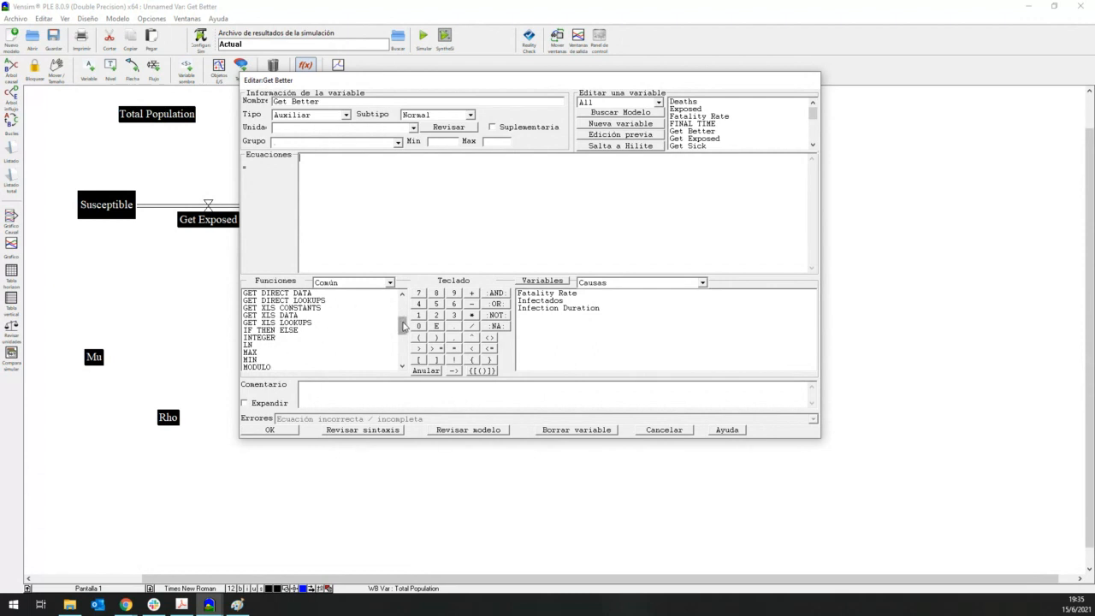
pyautogui.moveTo(403, 326); pyautogui.dragTo(404, 304)
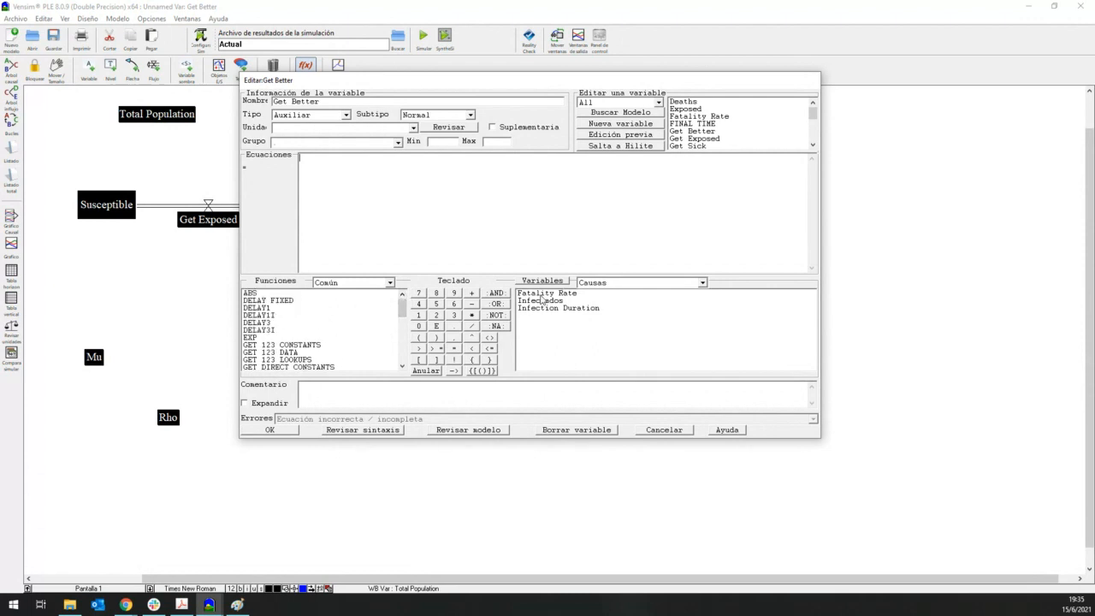
pyautogui.moveTo(510, 85); pyautogui.dragTo(247, 66)
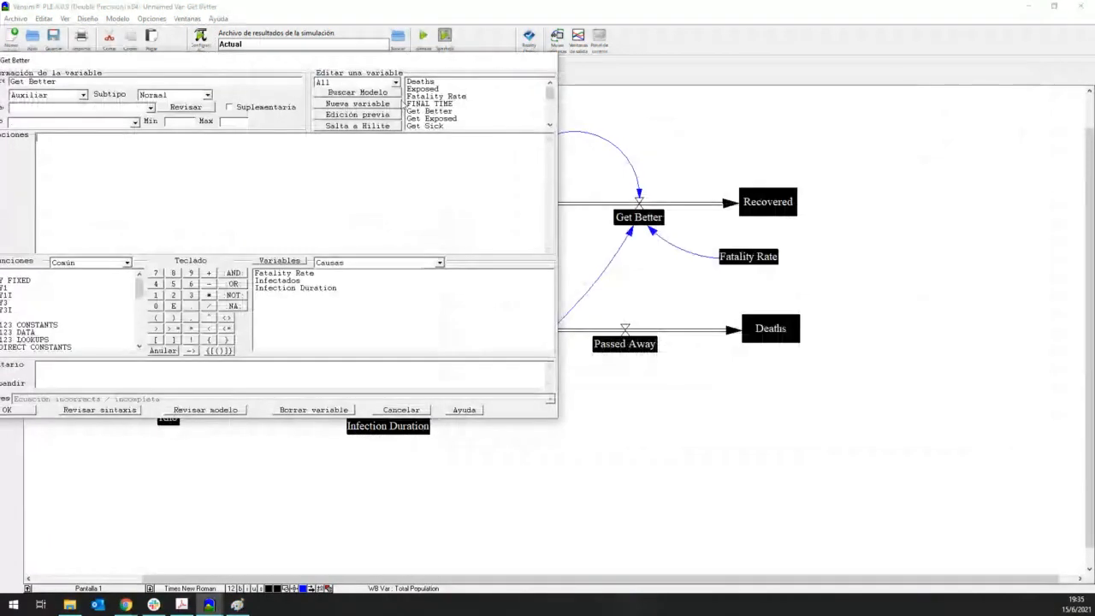
pyautogui.moveTo(414, 71); pyautogui.dragTo(353, 66)
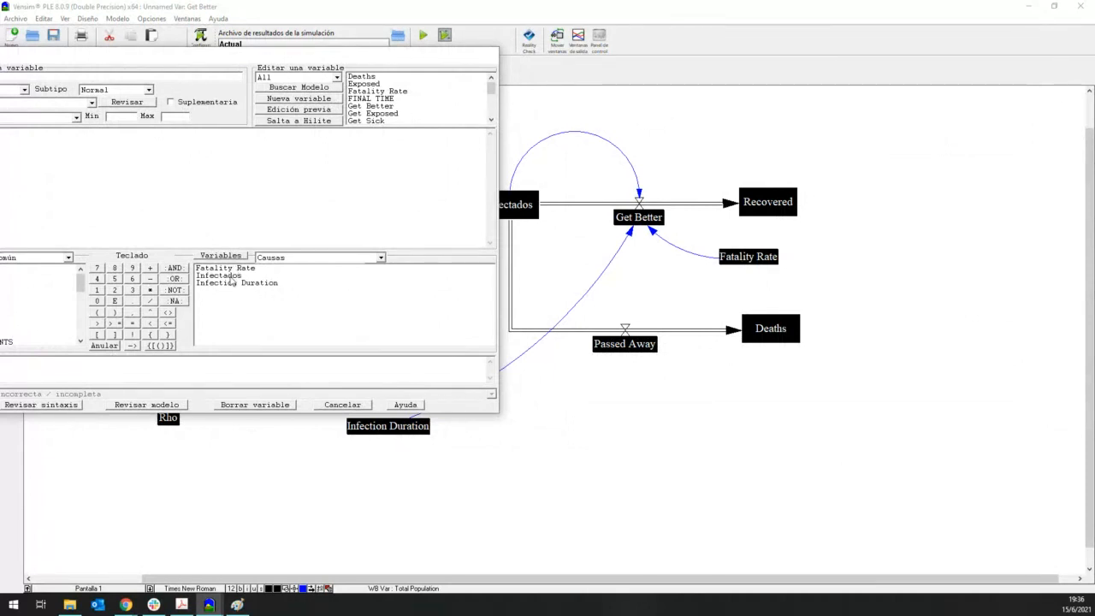
pyautogui.moveTo(379, 65); pyautogui.dragTo(326, 108)
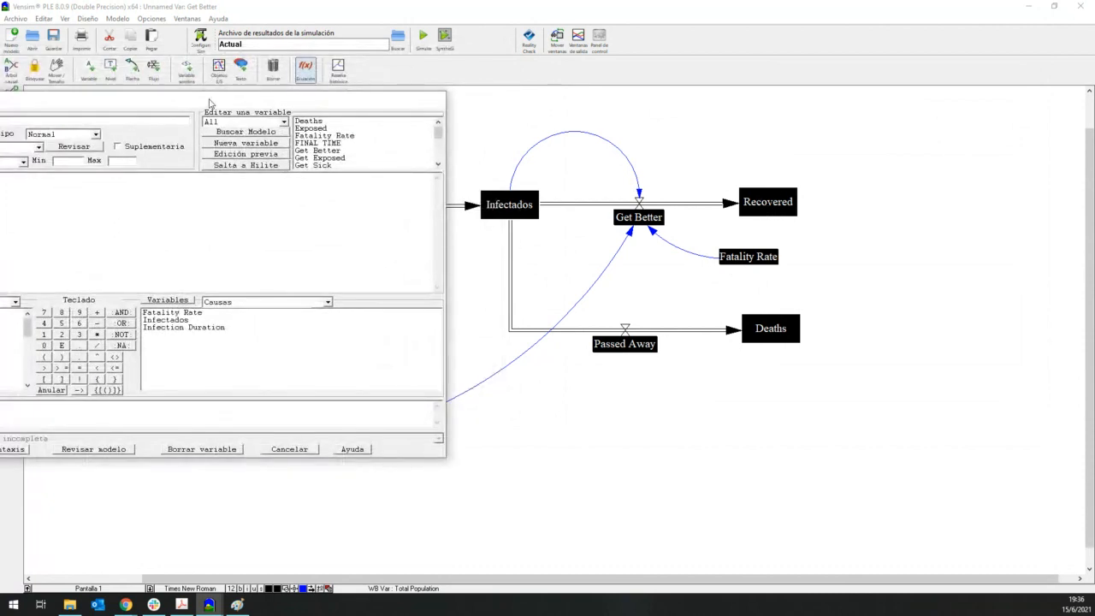
pyautogui.moveTo(208, 103); pyautogui.dragTo(779, 77)
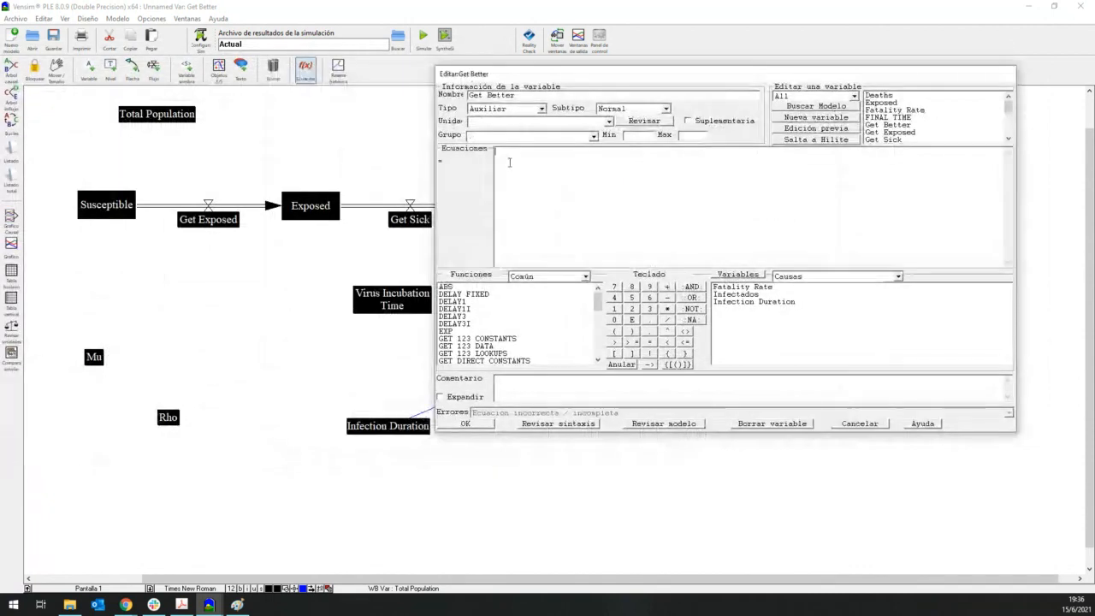
# Begin the Get Better equation with the term (1-Fatality Rate), keeping the editor clear of the flow diagram
pyautogui.moveTo(642, 78); pyautogui.dragTo(530, 66)
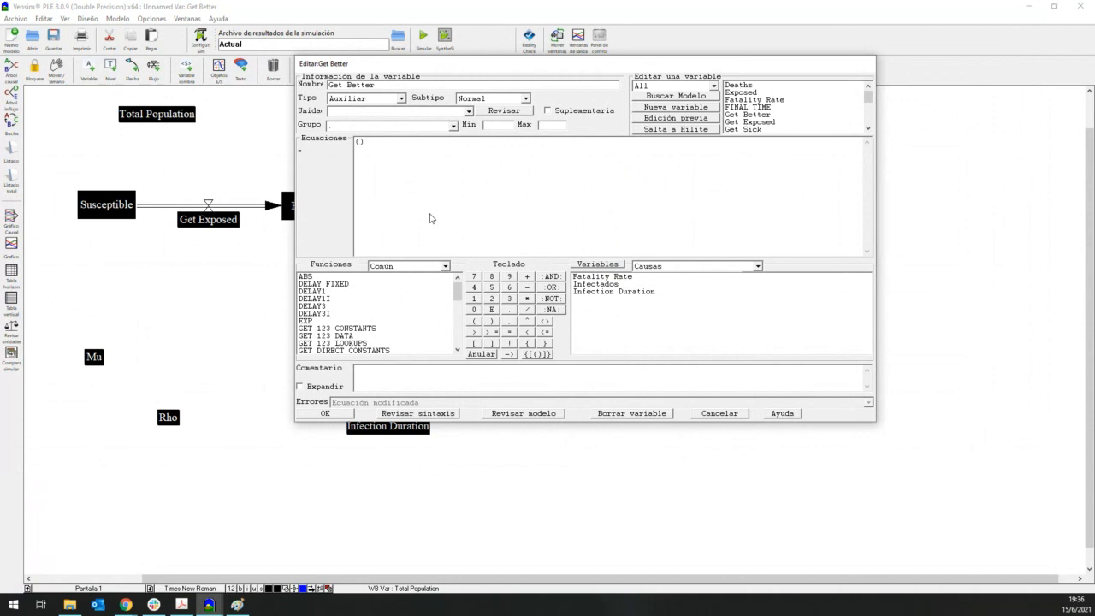
pyautogui.write('1-')
pyautogui.click(609, 277)
pyautogui.moveTo(424, 70); pyautogui.dragTo(914, 110)
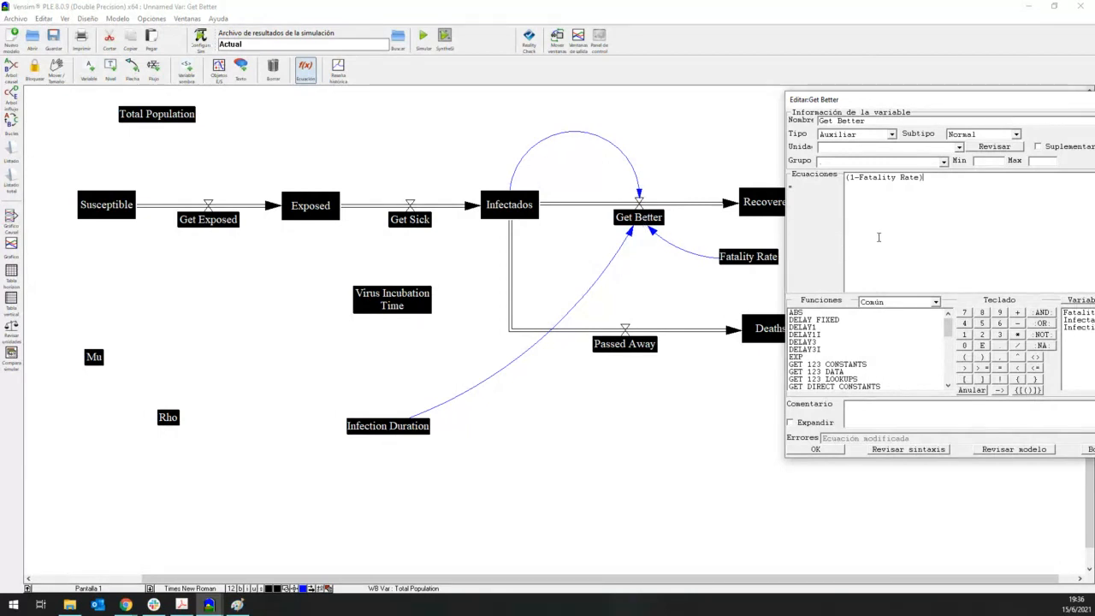
pyautogui.moveTo(934, 211); pyautogui.dragTo(616, 217)
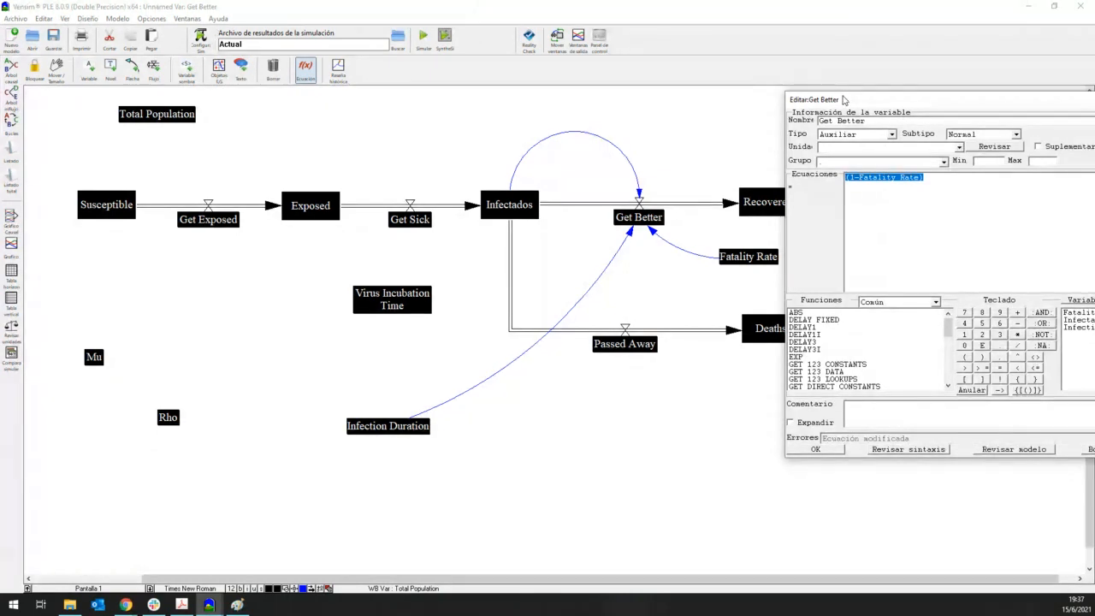
pyautogui.moveTo(843, 100); pyautogui.dragTo(726, 87)
pyautogui.click(836, 178)
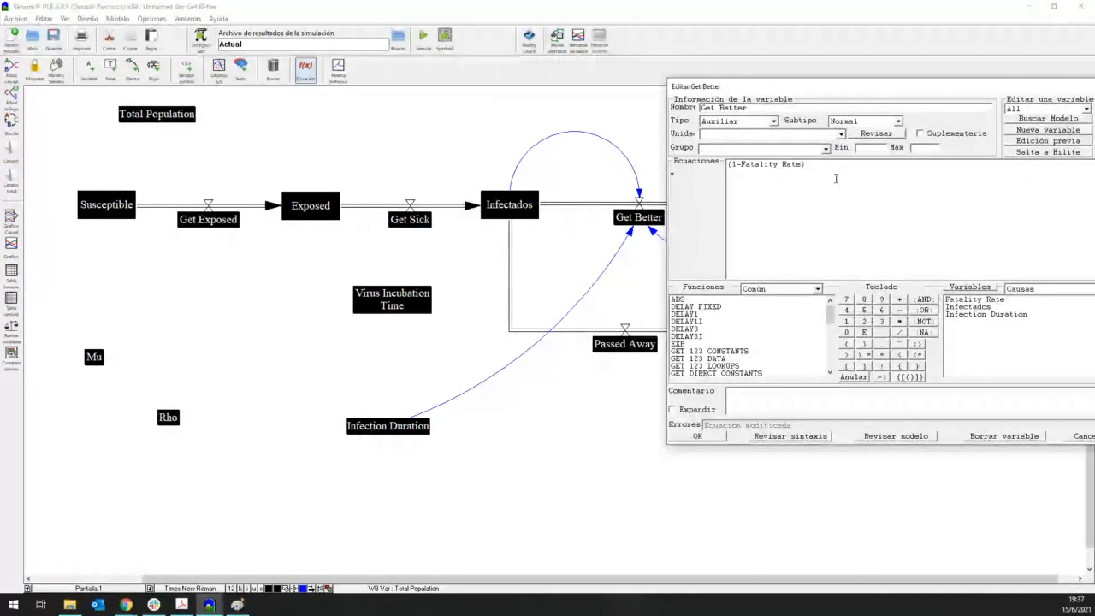
# Multiply the (1-Fatality Rate) term in the Get Better equation by Infectados
pyautogui.write('*')
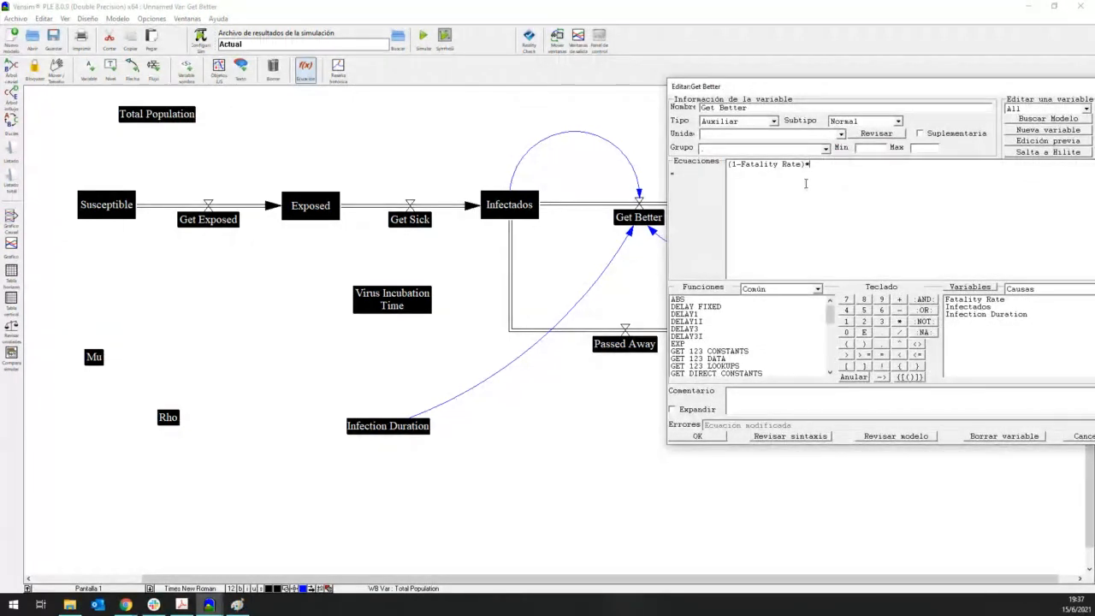
pyautogui.moveTo(809, 164); pyautogui.dragTo(707, 162)
pyautogui.click(850, 168)
pyautogui.click(975, 306)
pyautogui.moveTo(753, 90); pyautogui.dragTo(902, 114)
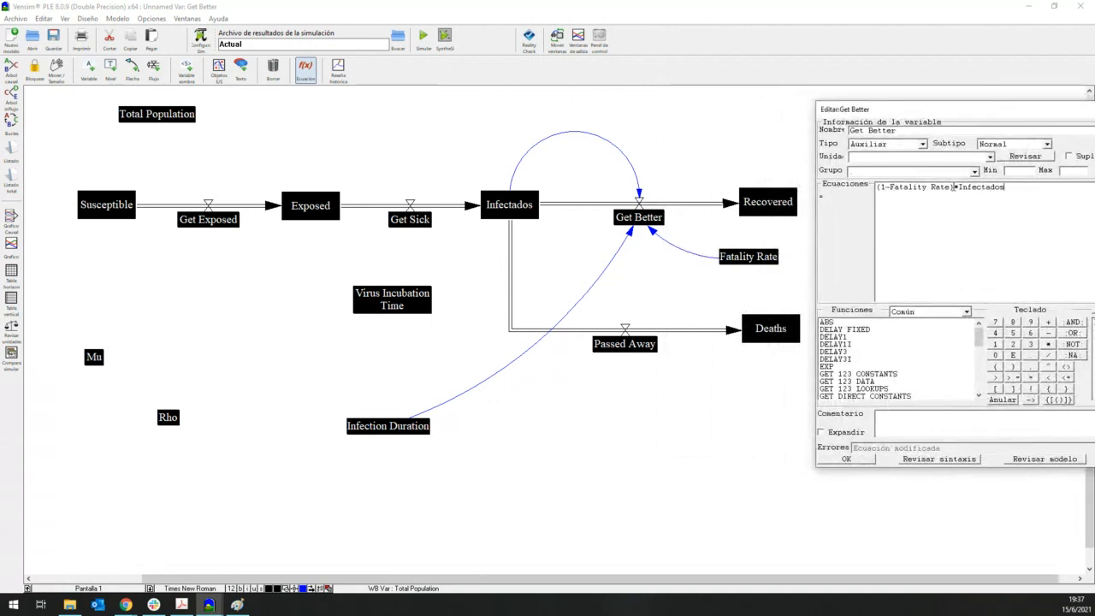
pyautogui.moveTo(955, 187); pyautogui.dragTo(862, 187)
pyautogui.moveTo(1008, 186); pyautogui.dragTo(959, 186)
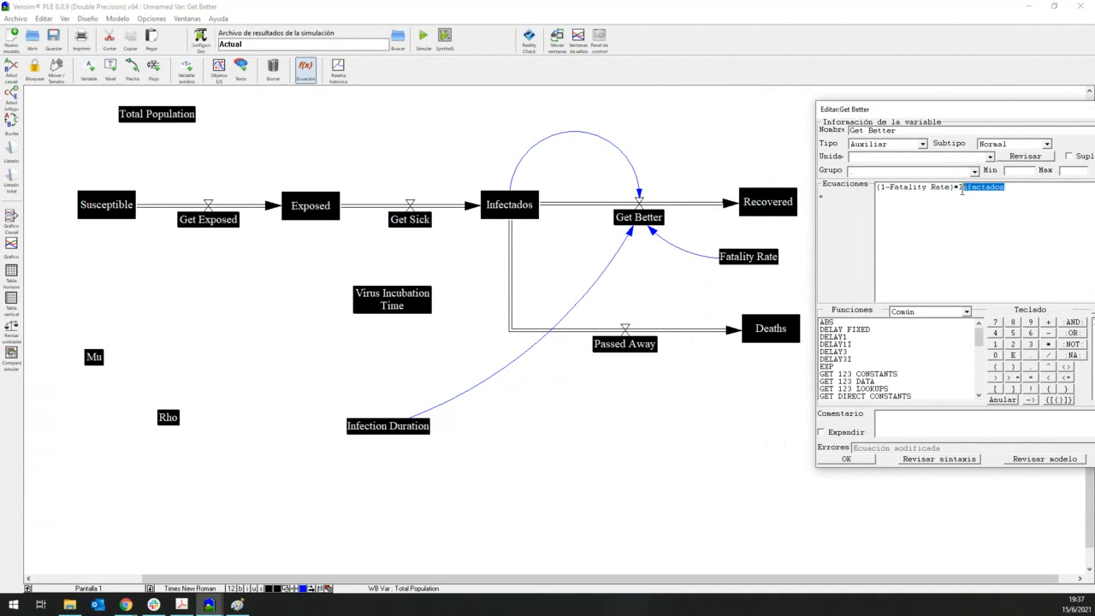
pyautogui.moveTo(1004, 111); pyautogui.dragTo(808, 100)
pyautogui.click(855, 176)
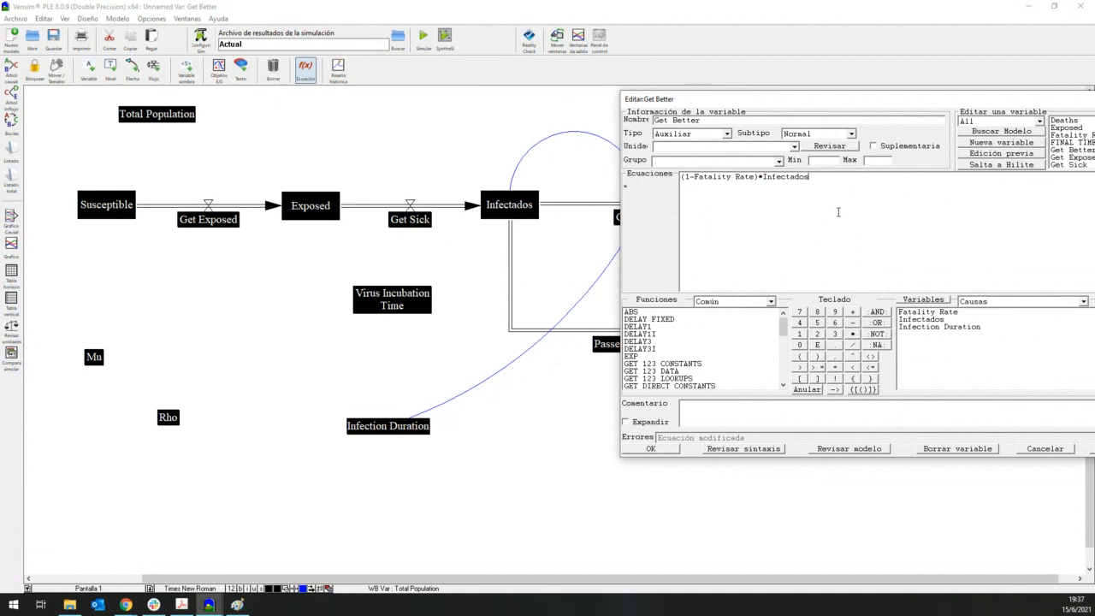
# Complete the Get Better equation by multiplying it by (1/Infection Duration)
pyautogui.write('*(1/')
pyautogui.doubleClick(964, 328)
pyautogui.write(')')
# Review each term of the full Get Better equation and accept it
pyautogui.doubleClick(772, 178)
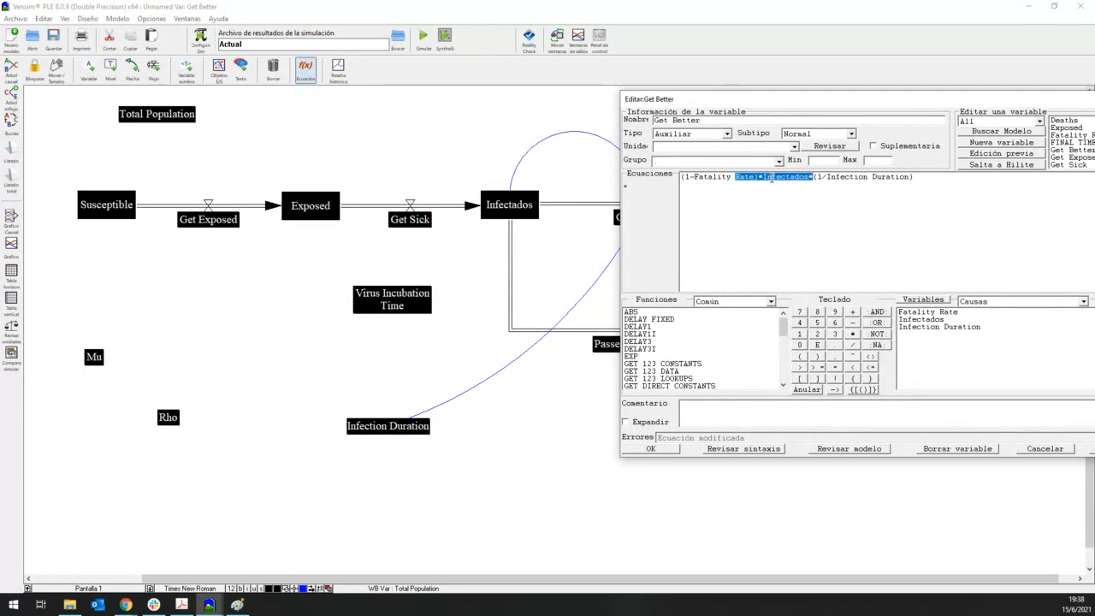
pyautogui.click(953, 183)
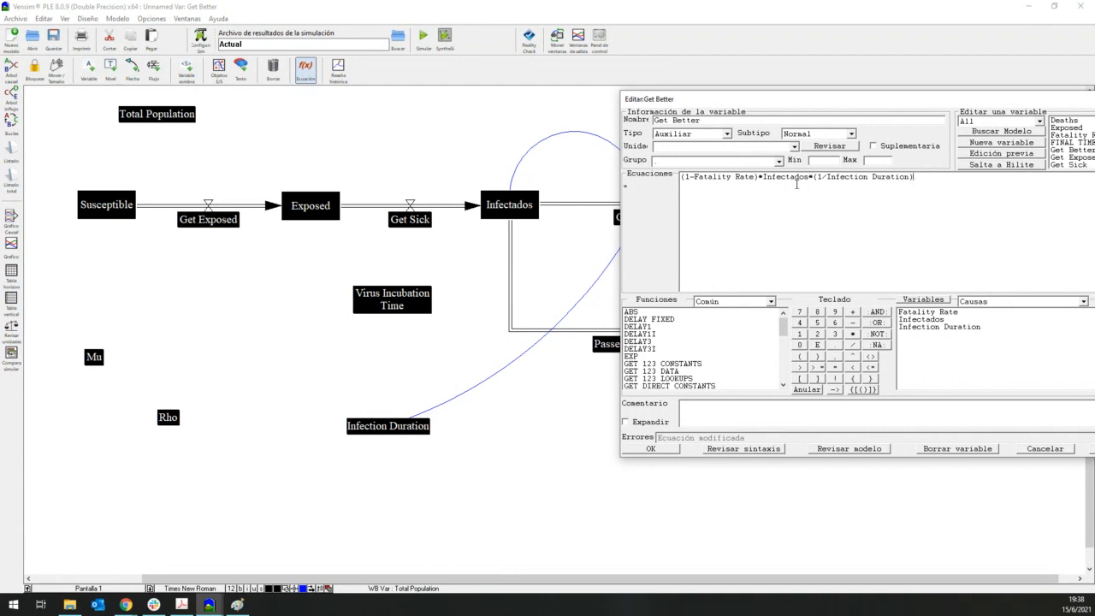
pyautogui.moveTo(813, 176); pyautogui.dragTo(679, 175)
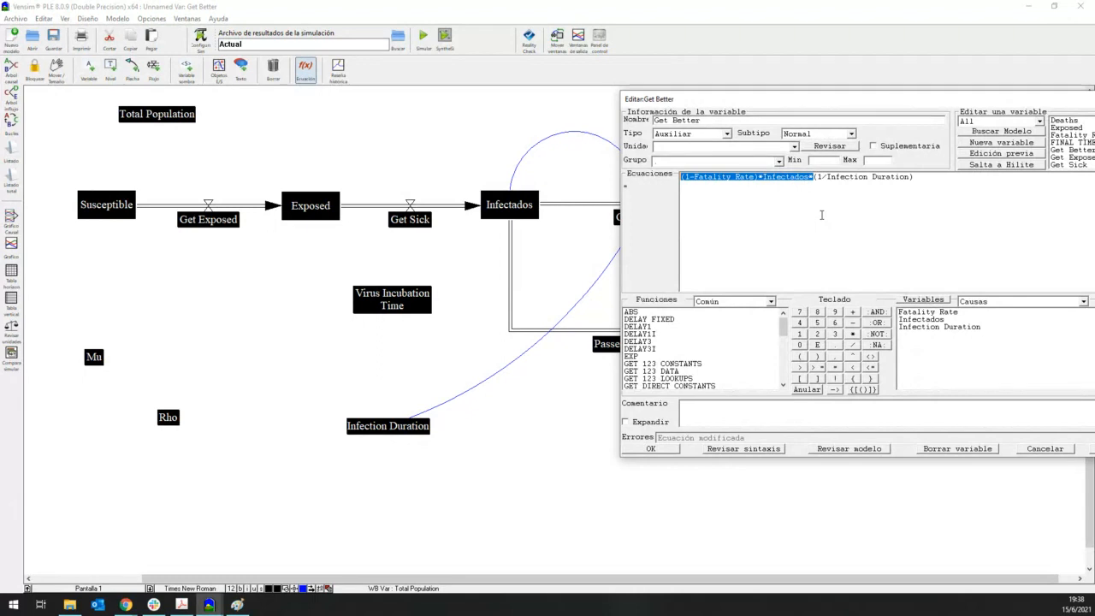
pyautogui.click(808, 215)
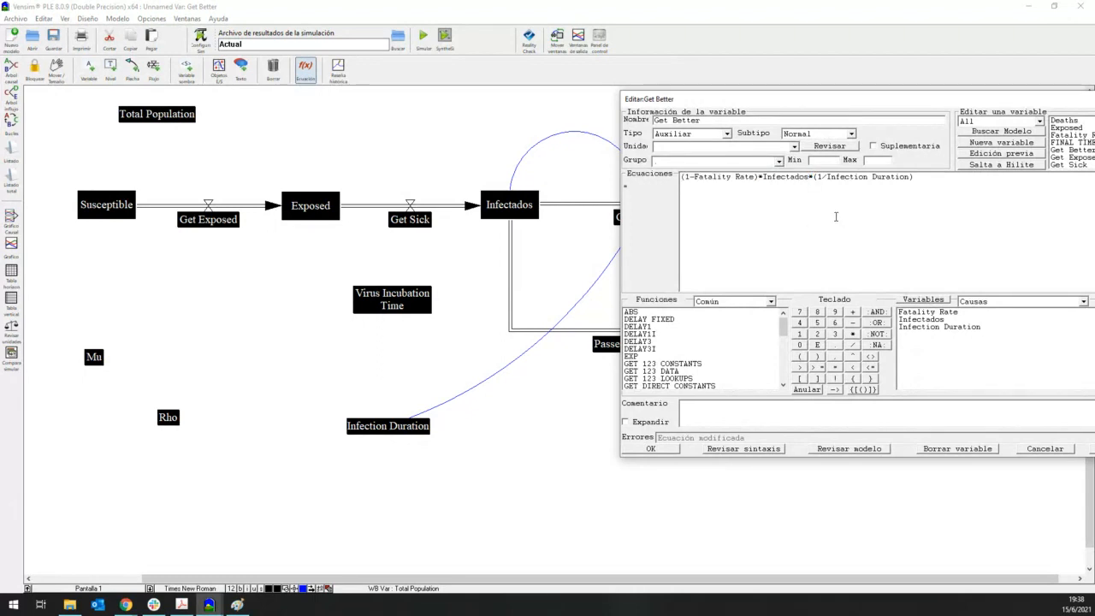
pyautogui.moveTo(859, 109); pyautogui.dragTo(609, 128)
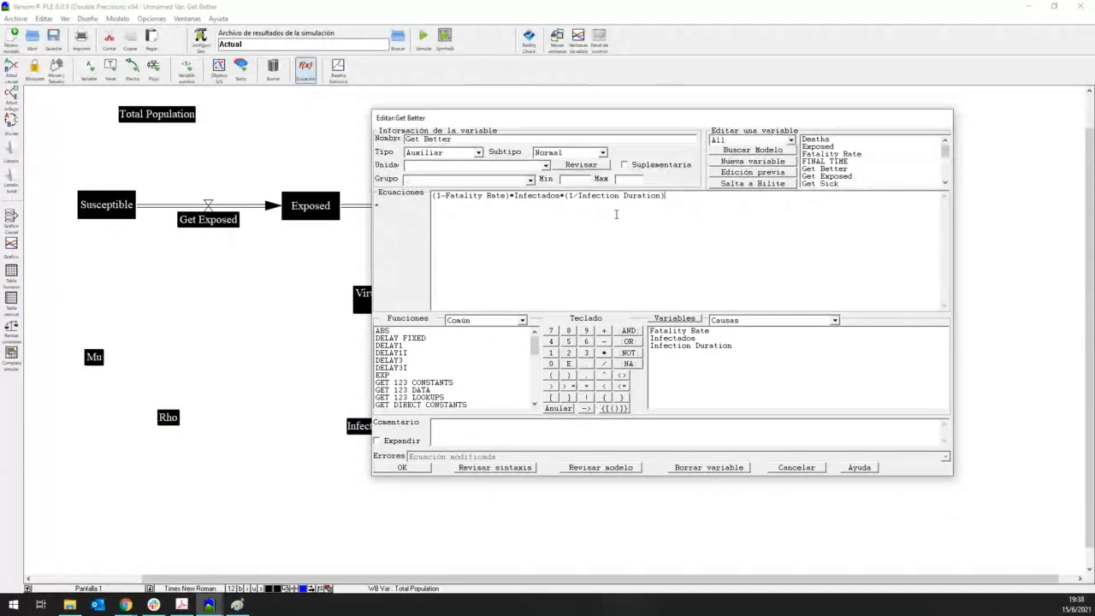
pyautogui.moveTo(667, 201); pyautogui.dragTo(385, 221)
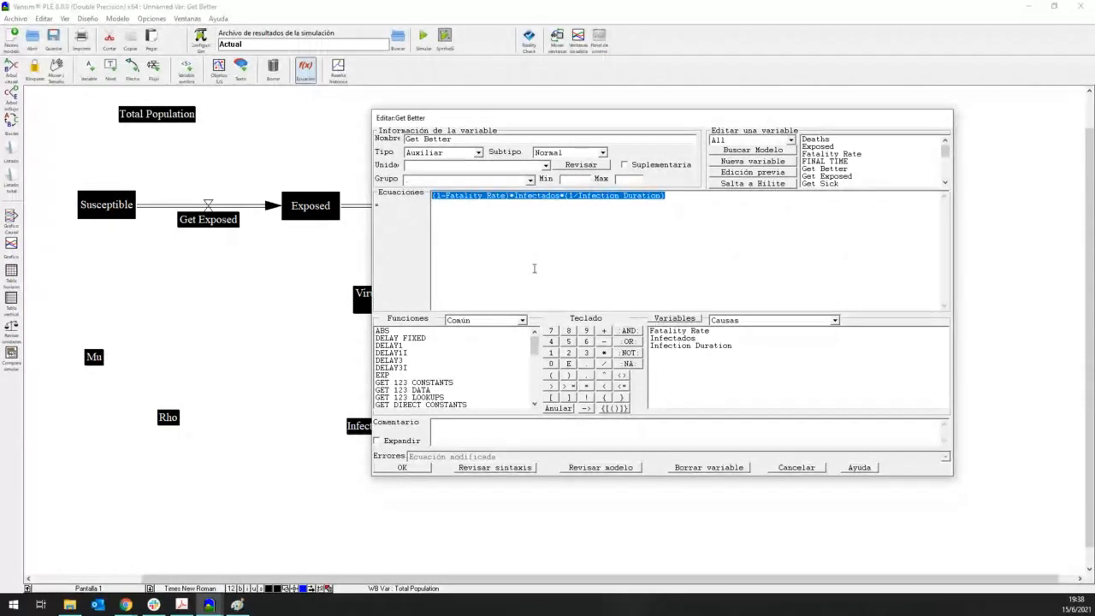
pyautogui.moveTo(683, 198); pyautogui.dragTo(415, 208)
pyautogui.click(623, 213)
pyautogui.moveTo(689, 220); pyautogui.dragTo(327, 222)
pyautogui.click(532, 224)
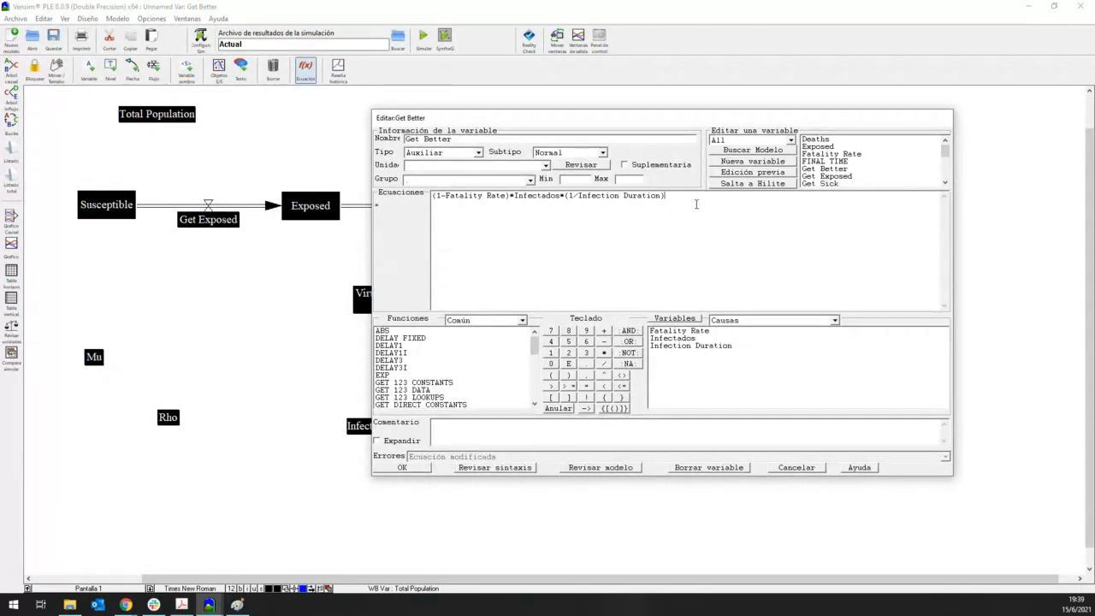
pyautogui.moveTo(695, 198); pyautogui.dragTo(406, 207)
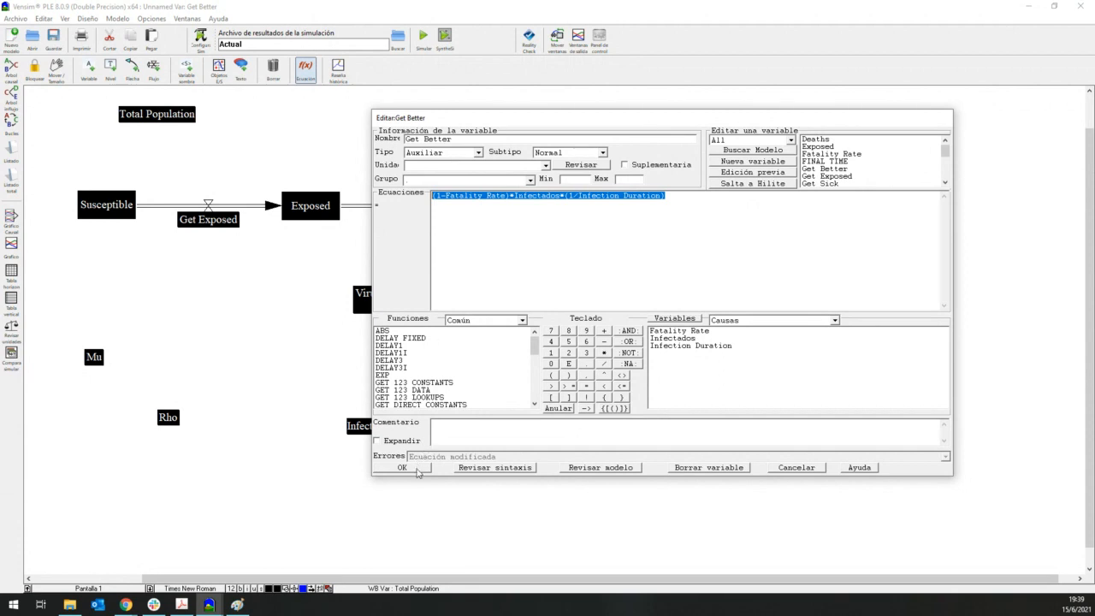
pyautogui.click(419, 473)
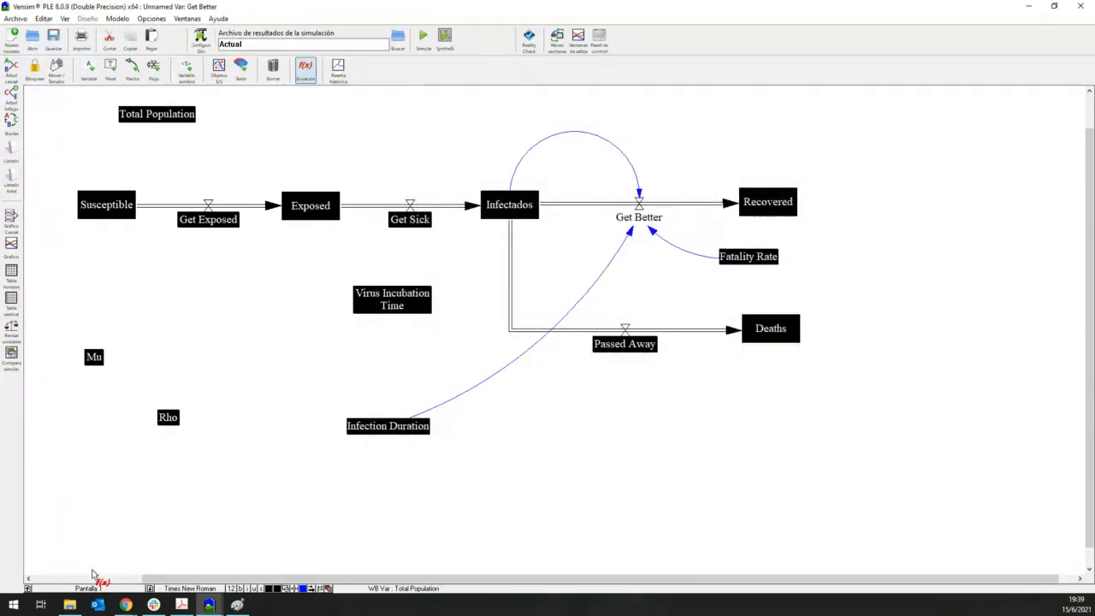
# Switch to Laboratorio8.pdf in Adobe Acrobat, check the infection duration parameter γ in the simulation assumptions, and return to Vensim
pyautogui.moveTo(127, 605)
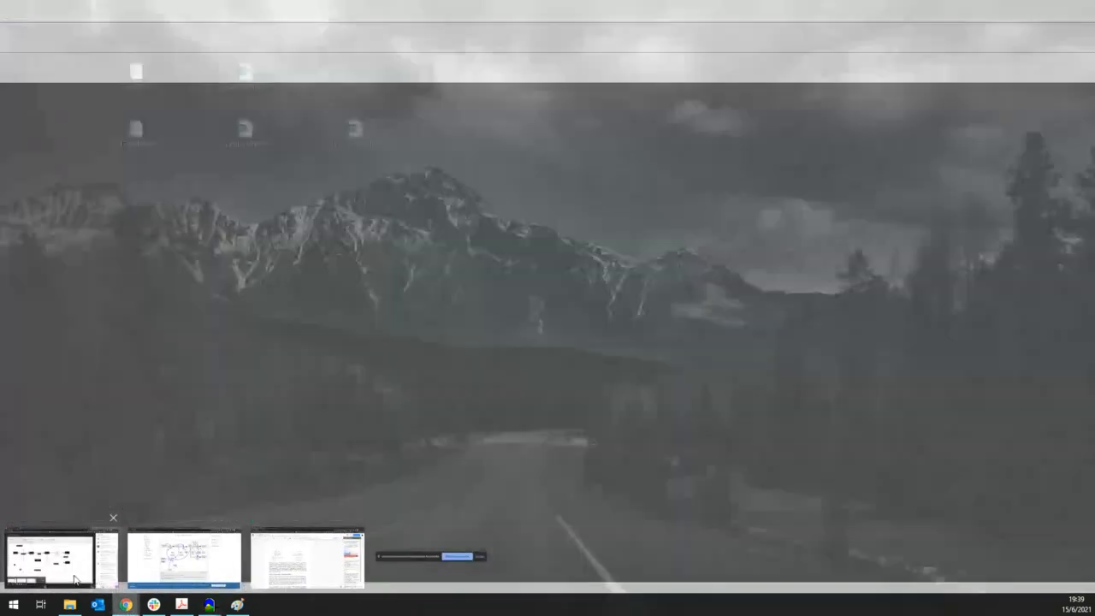
pyautogui.click(51, 561)
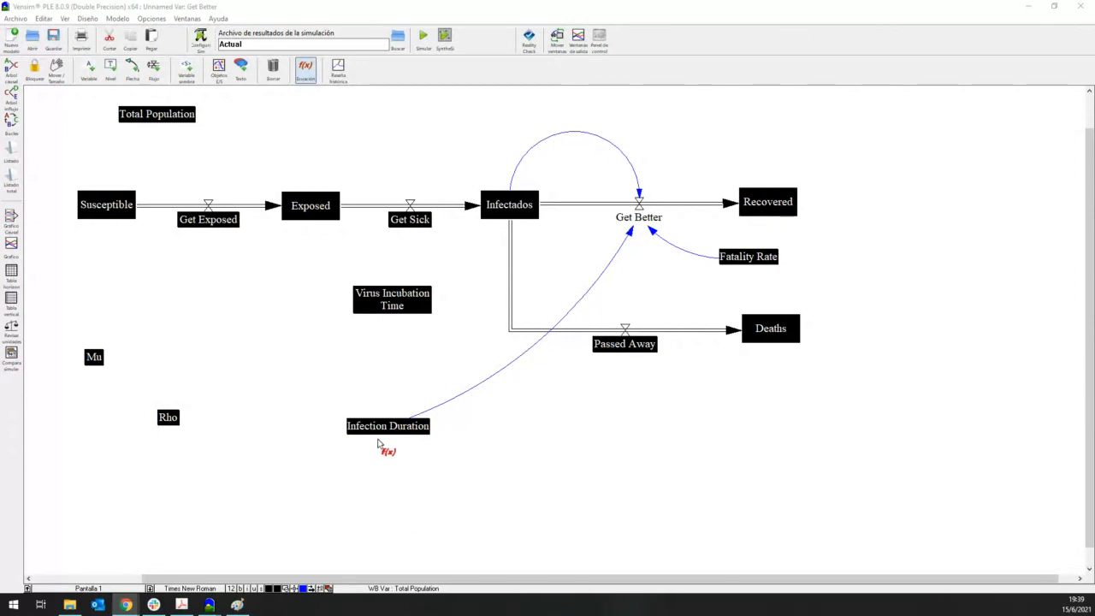
pyautogui.click(181, 605)
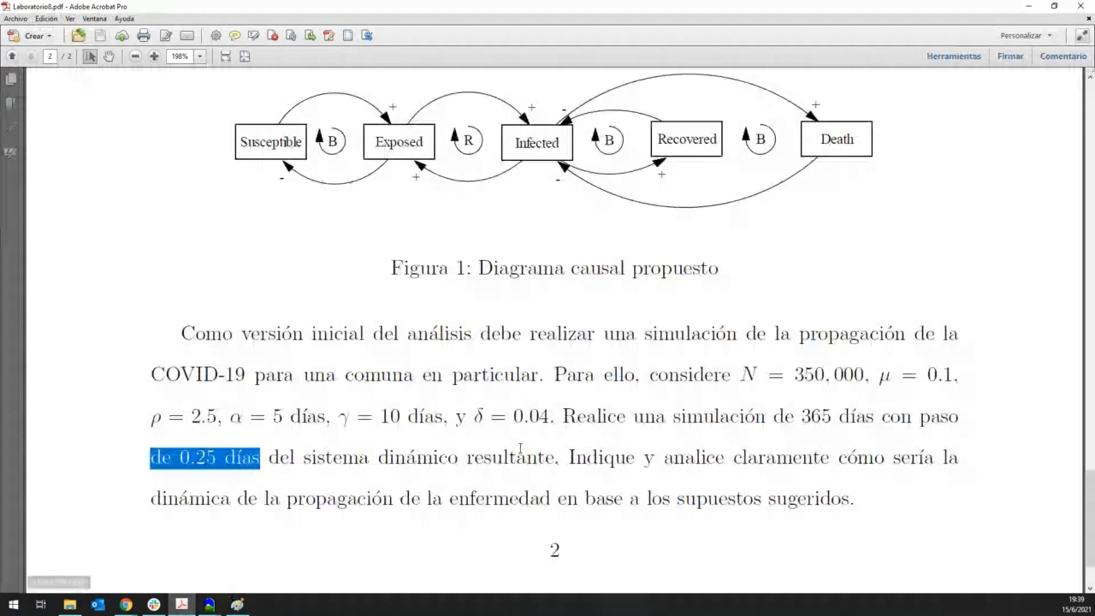
pyautogui.doubleClick(438, 417)
pyautogui.moveTo(393, 417); pyautogui.dragTo(382, 421)
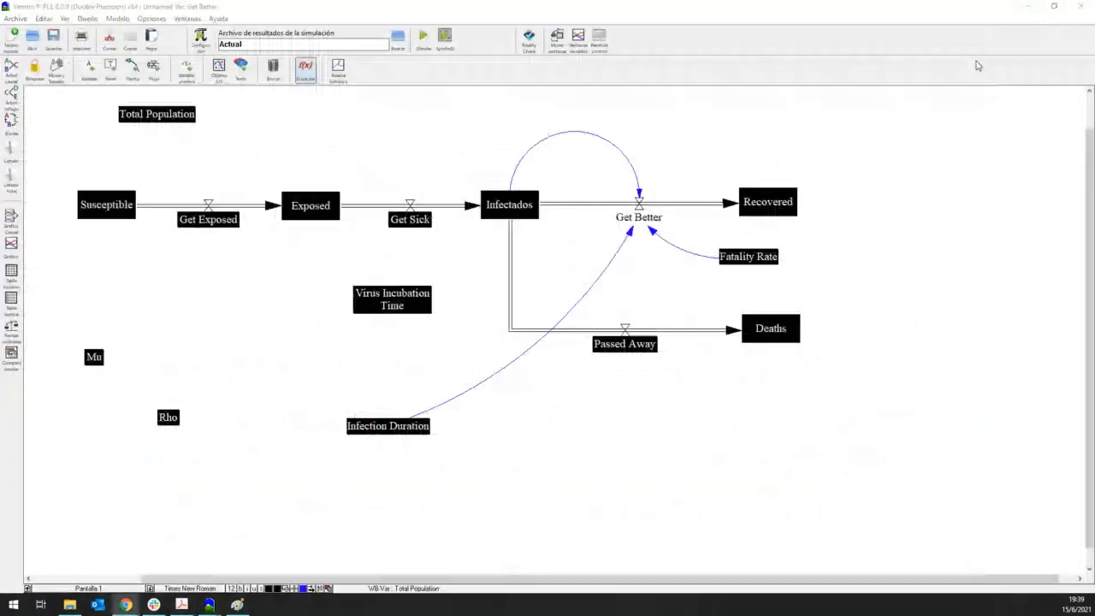
pyautogui.click(1029, 7)
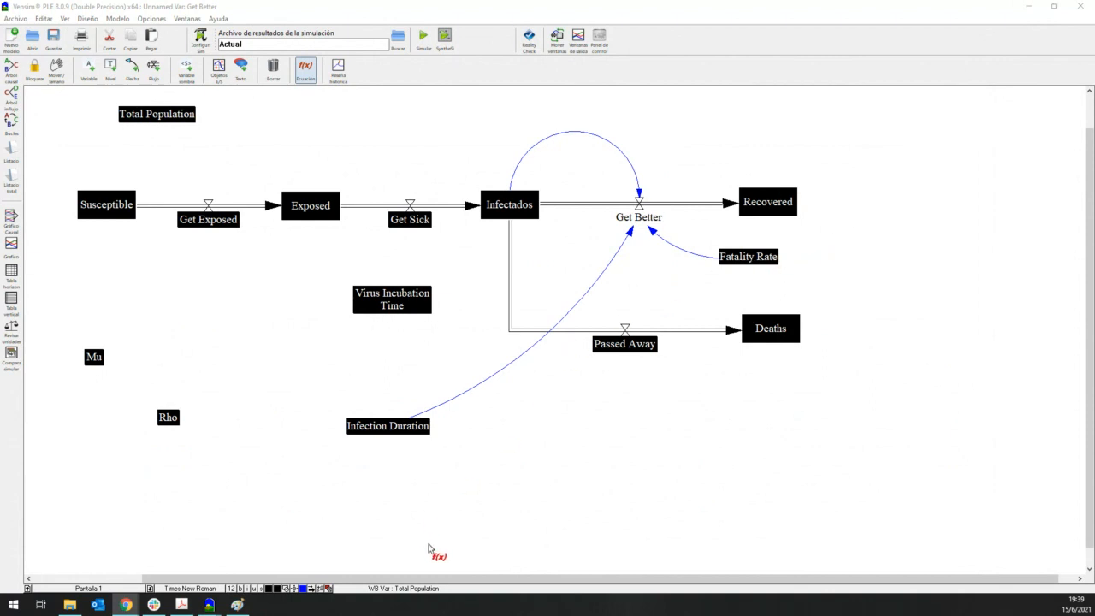
# Draw a causal arrow from Infection Duration to Passed Away and bow it slightly downward
pyautogui.moveTo(456, 579); pyautogui.dragTo(431, 582)
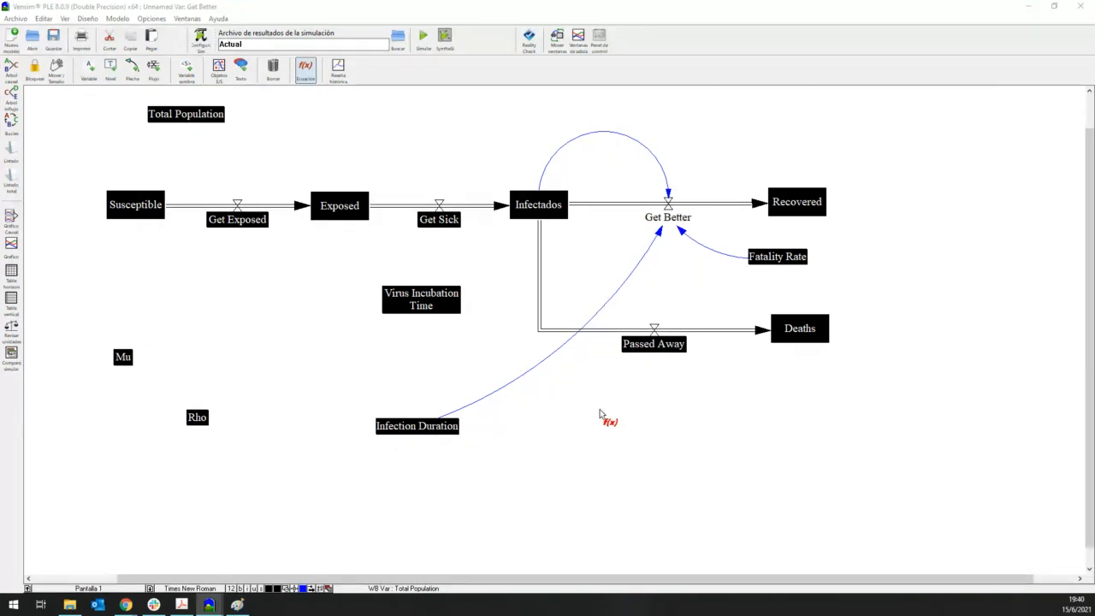
pyautogui.click(134, 72)
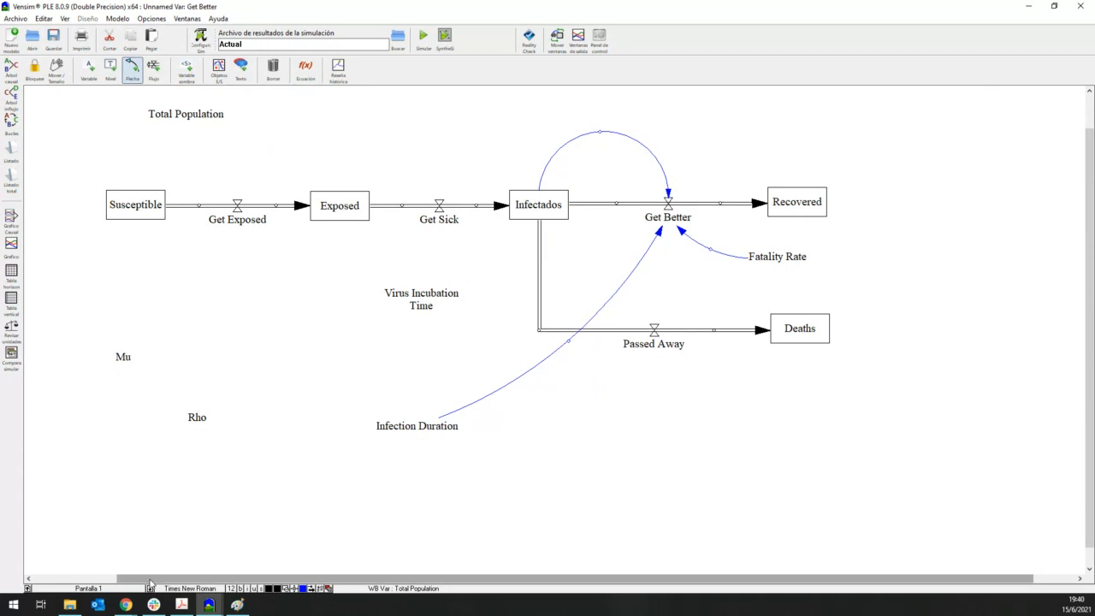
pyautogui.click(148, 547)
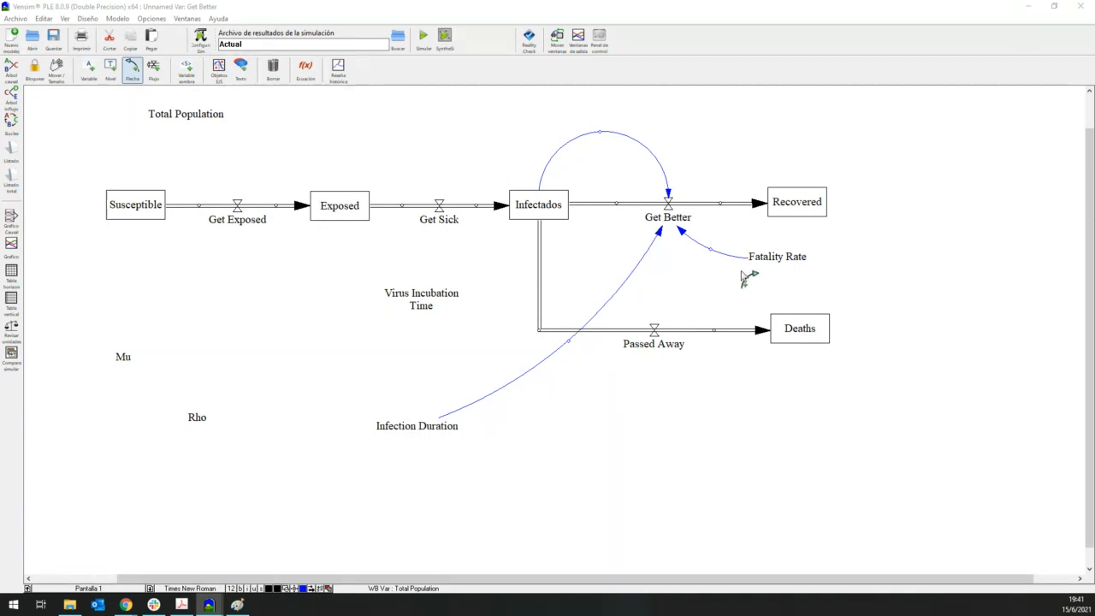
pyautogui.click(444, 433)
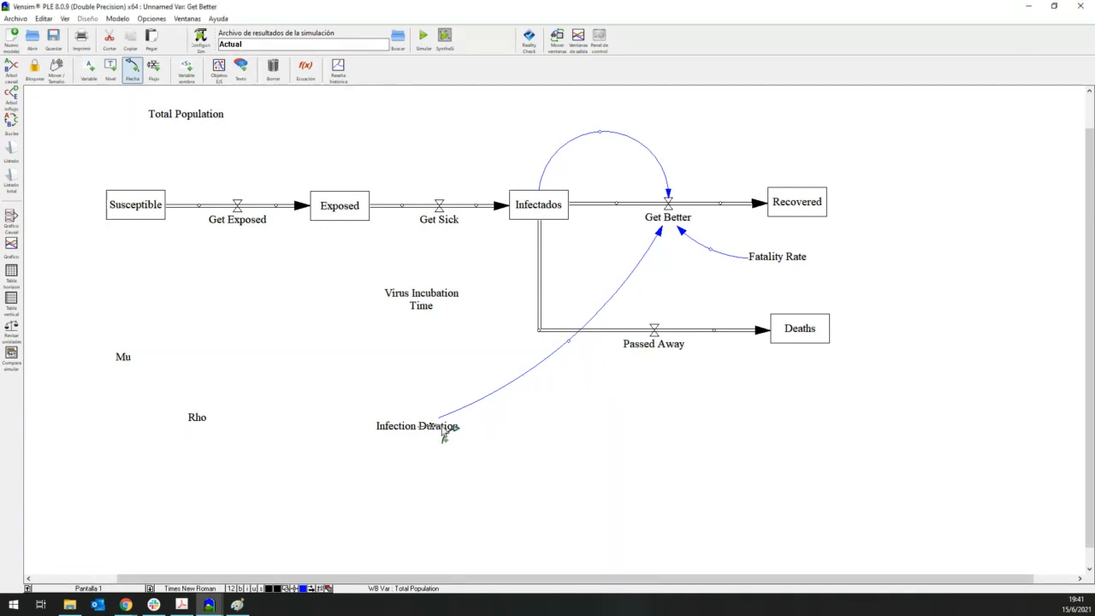
pyautogui.click(658, 360)
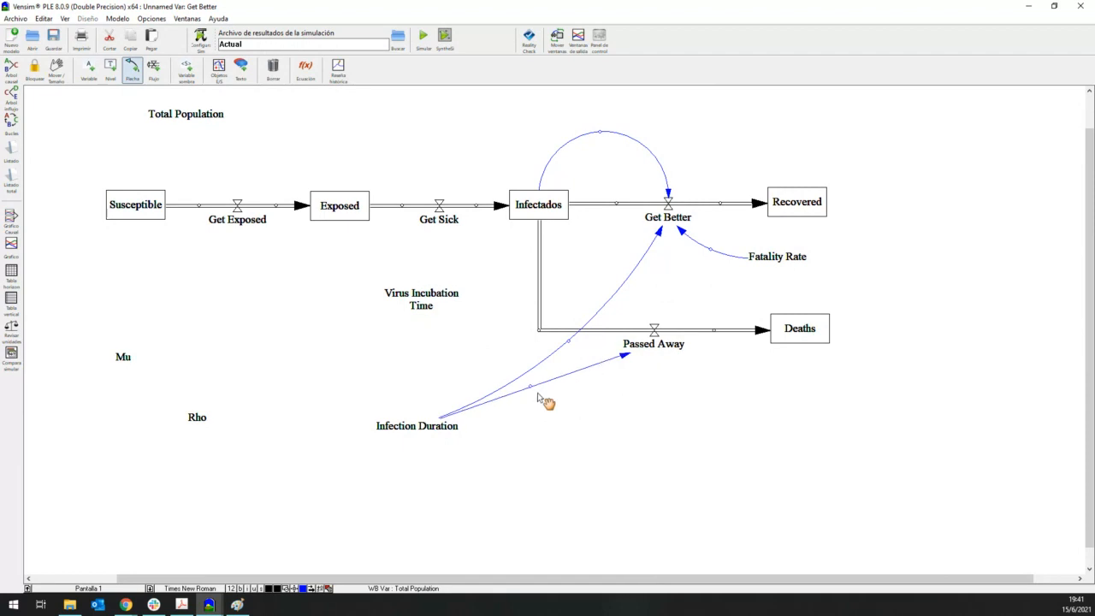
pyautogui.moveTo(549, 392); pyautogui.dragTo(553, 409)
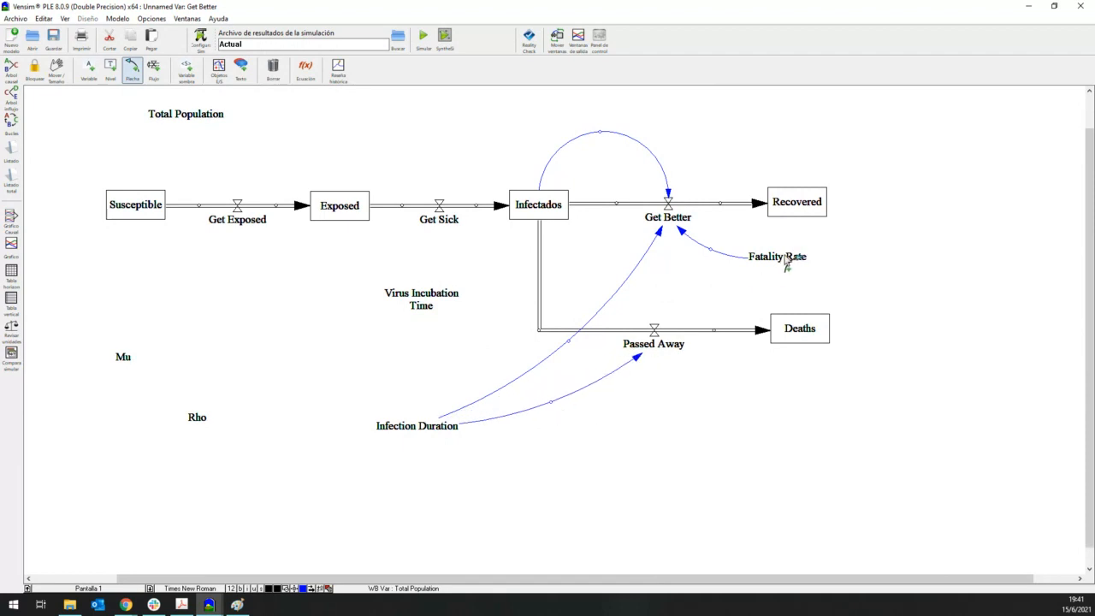
# Link Fatality Rate and Infectados to Passed Away with curved causal arrows, bending the Infectados one across the pipe's vertical section
pyautogui.click(656, 329)
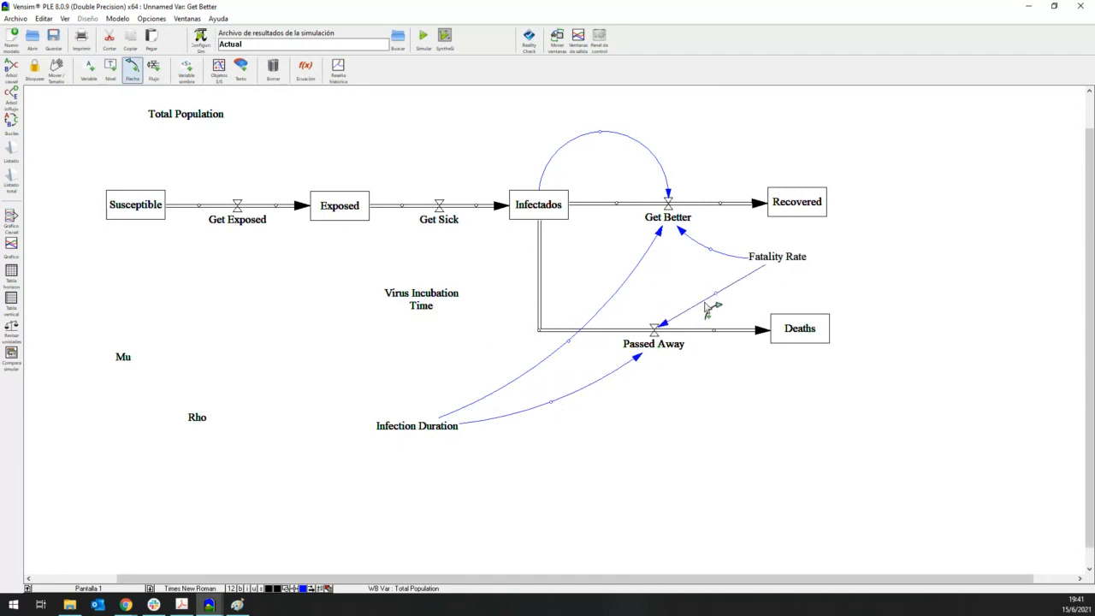
pyautogui.moveTo(719, 296); pyautogui.dragTo(693, 274)
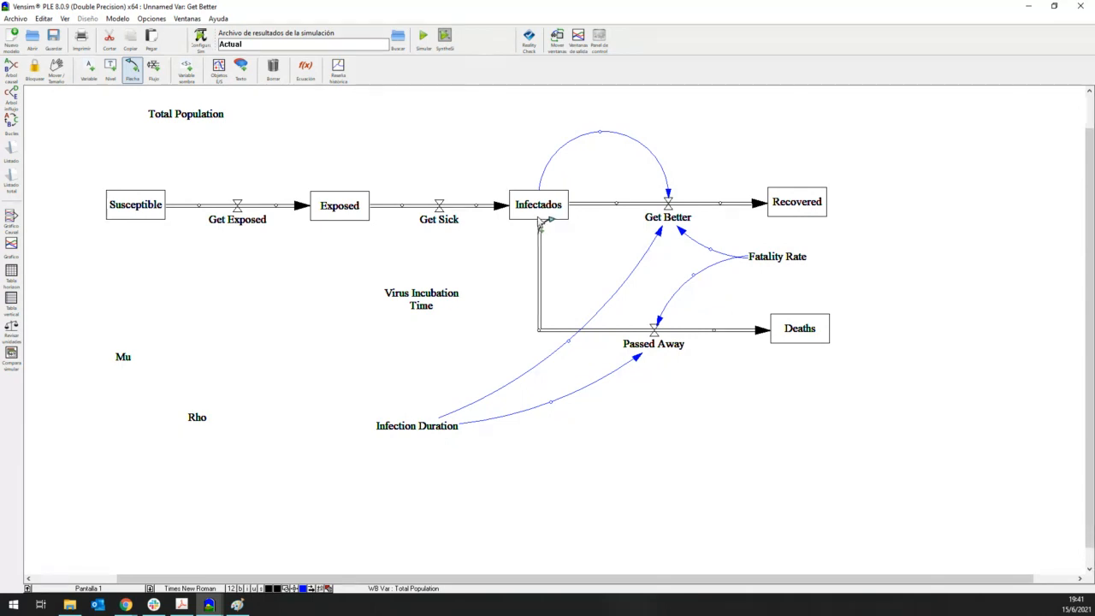
pyautogui.click(540, 221)
pyautogui.click(628, 340)
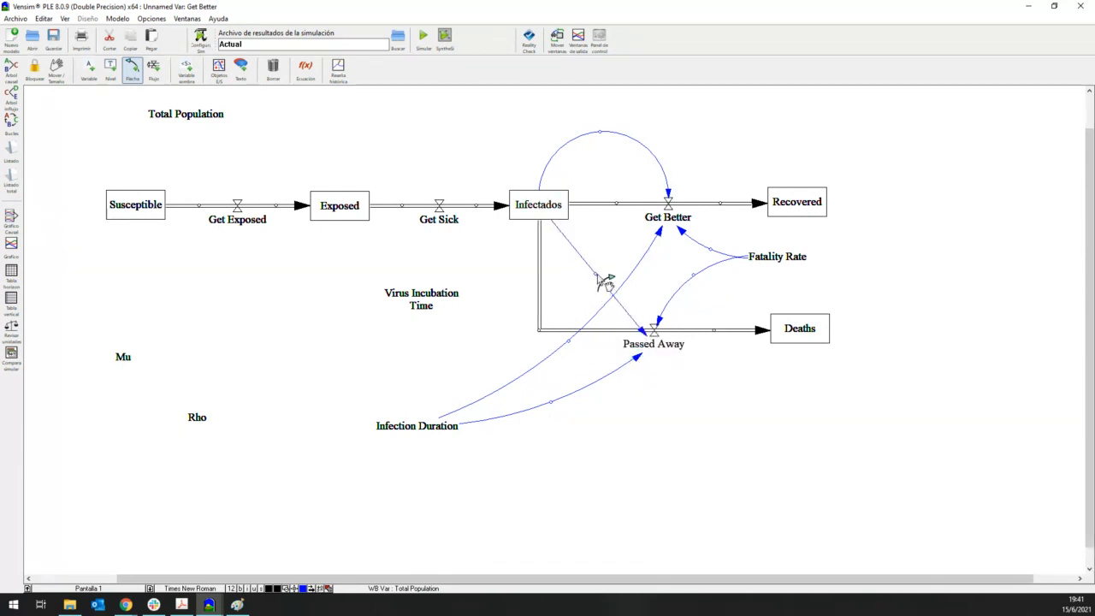
pyautogui.moveTo(597, 276); pyautogui.dragTo(548, 306)
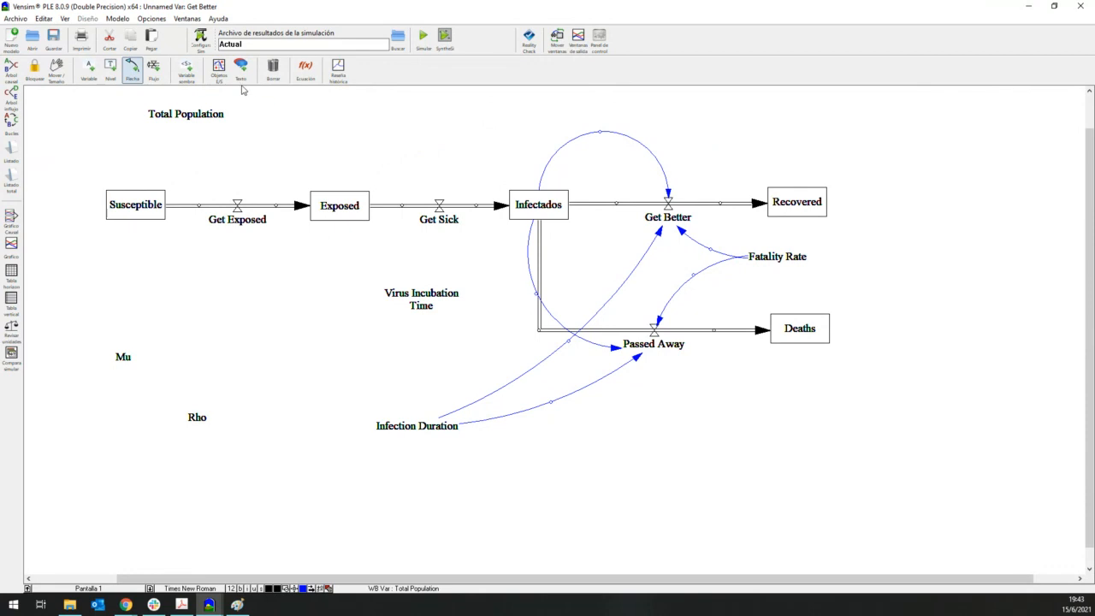
# Open the equation editor for the Passed Away flow and move its window aside to uncover the diagram
pyautogui.click(306, 69)
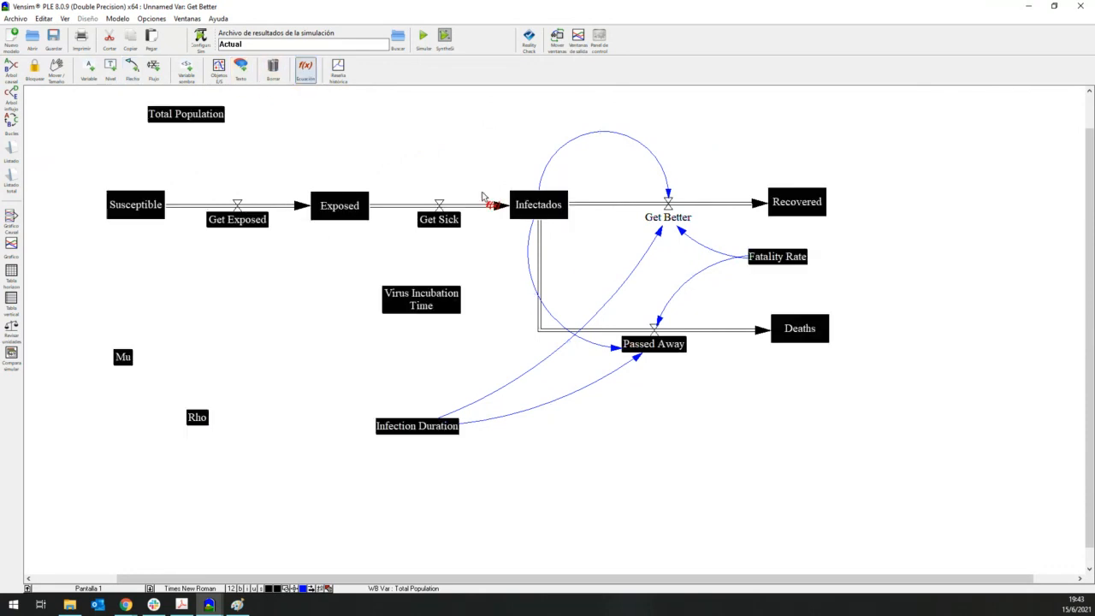
pyautogui.click(657, 346)
pyautogui.moveTo(518, 111); pyautogui.dragTo(75, 137)
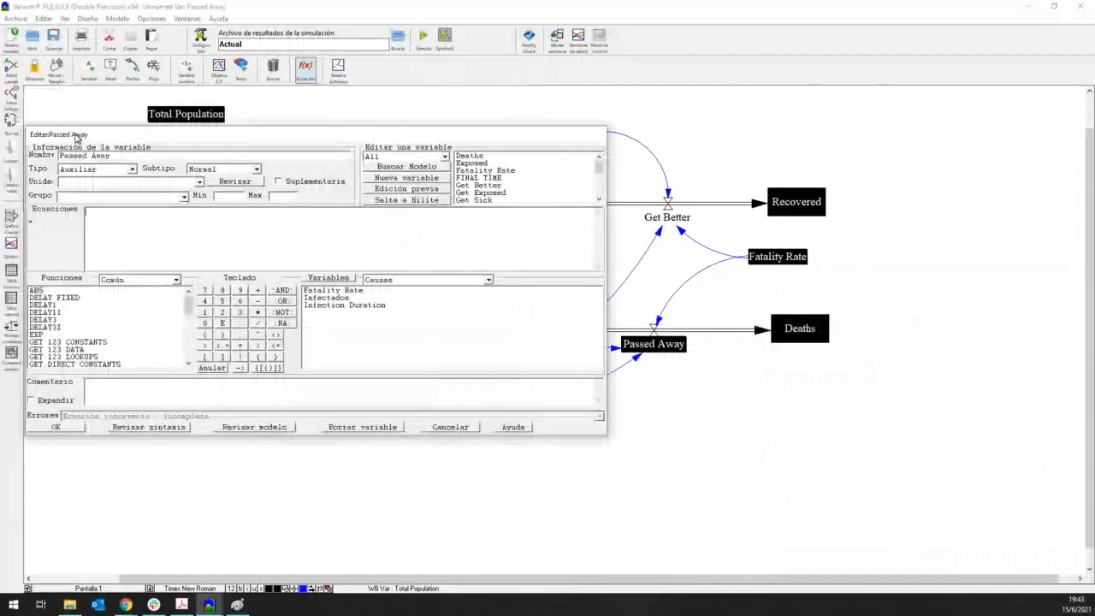
pyautogui.moveTo(606, 263); pyautogui.dragTo(419, 264)
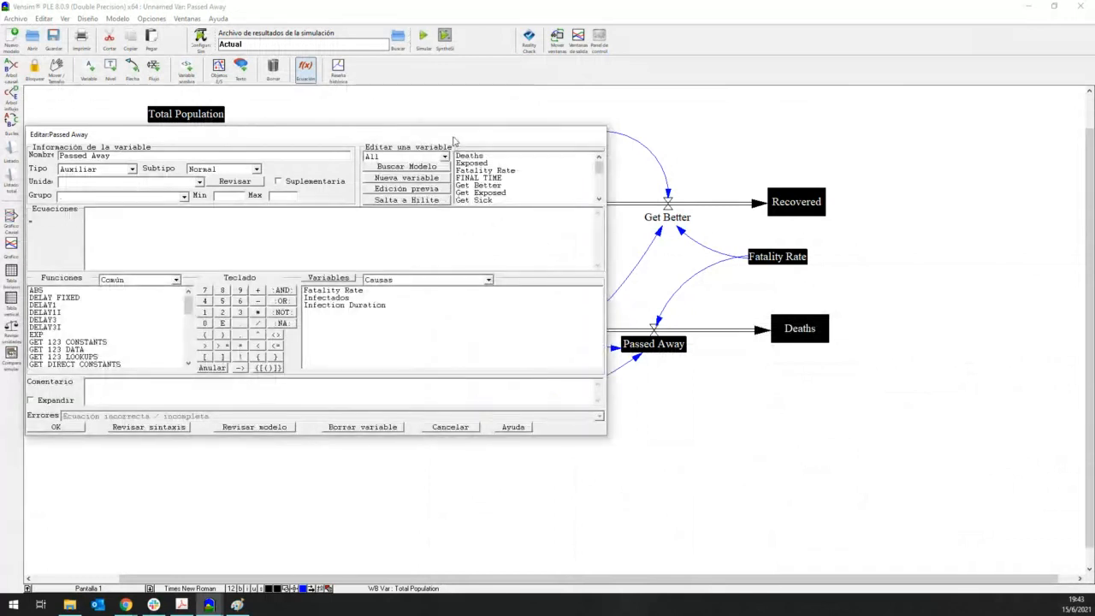
pyautogui.moveTo(454, 137); pyautogui.dragTo(347, 216)
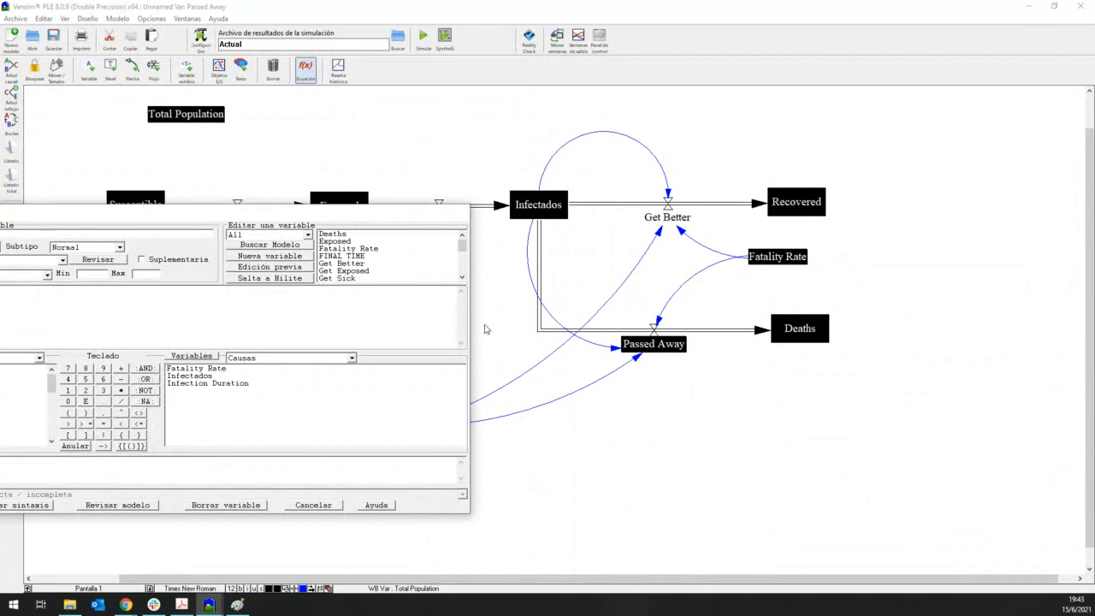
pyautogui.moveTo(229, 206); pyautogui.dragTo(229, 175)
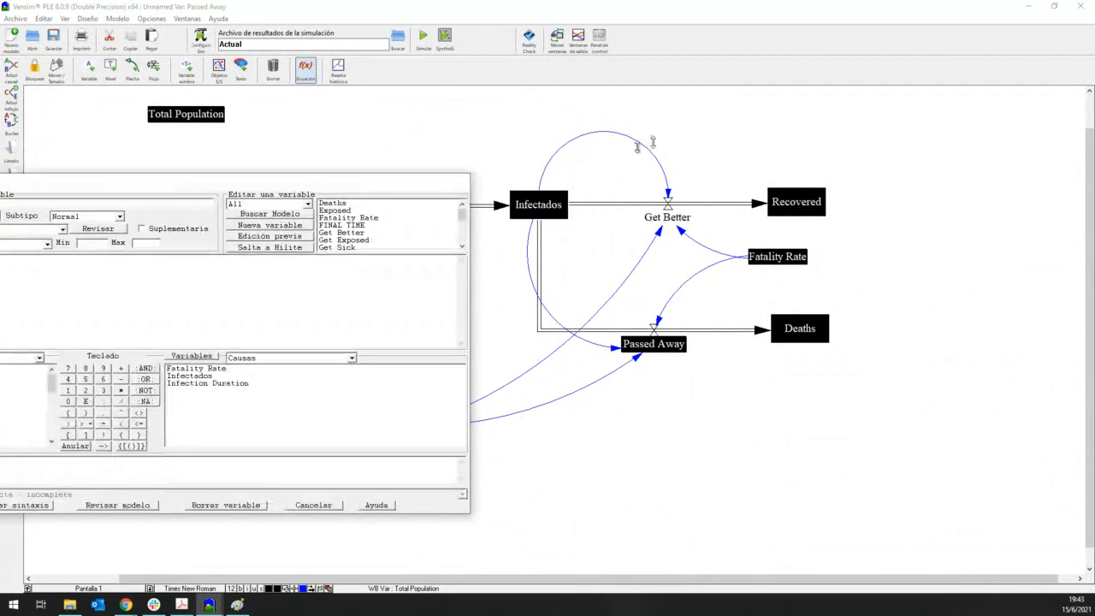
pyautogui.moveTo(322, 137); pyautogui.dragTo(979, 136)
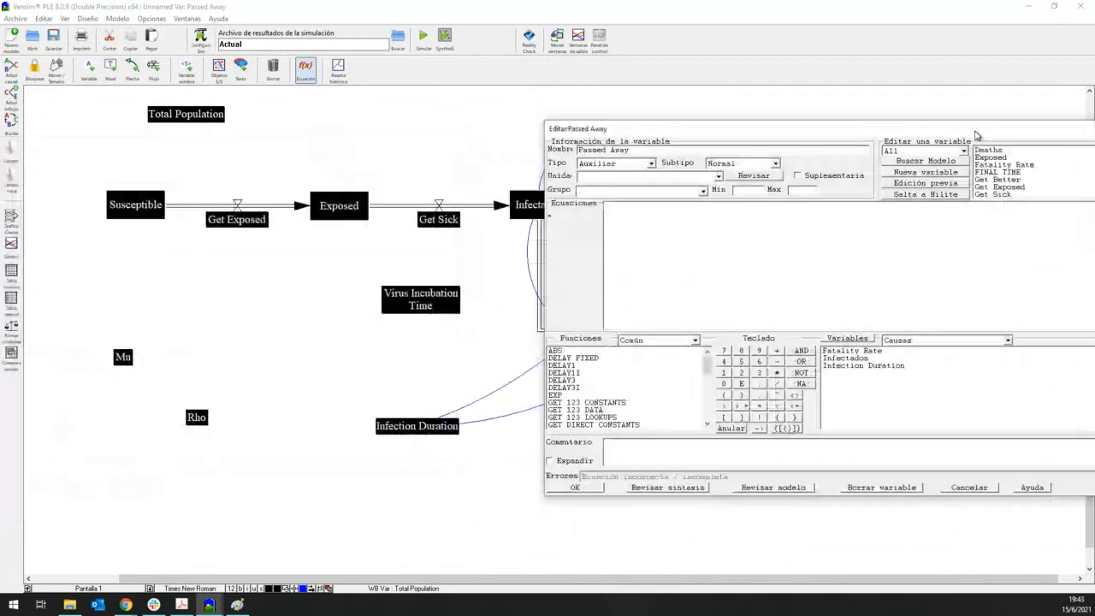
# Enter the Passed Away equation as Fatality Rate*Infectados*(1/Infection Duration)
pyautogui.click(866, 352)
pyautogui.write('*')
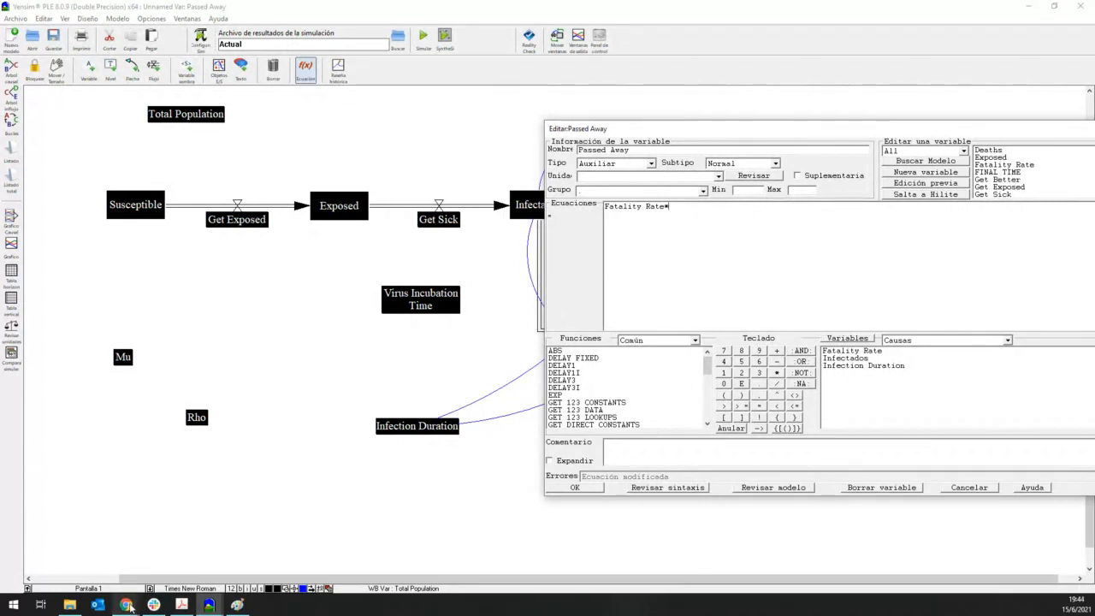
pyautogui.click(147, 546)
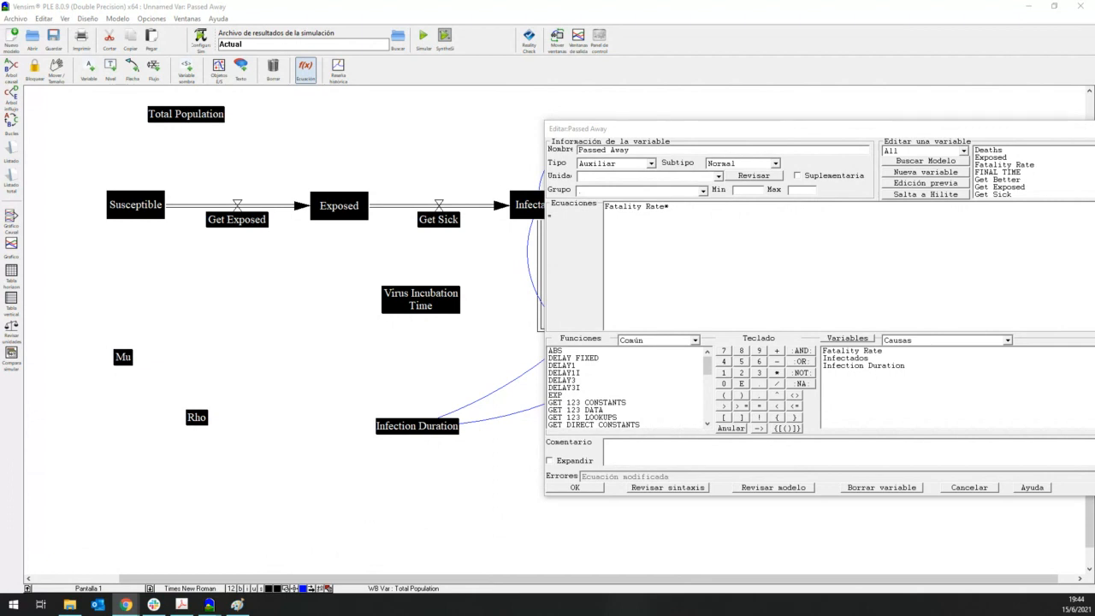
pyautogui.click(769, 243)
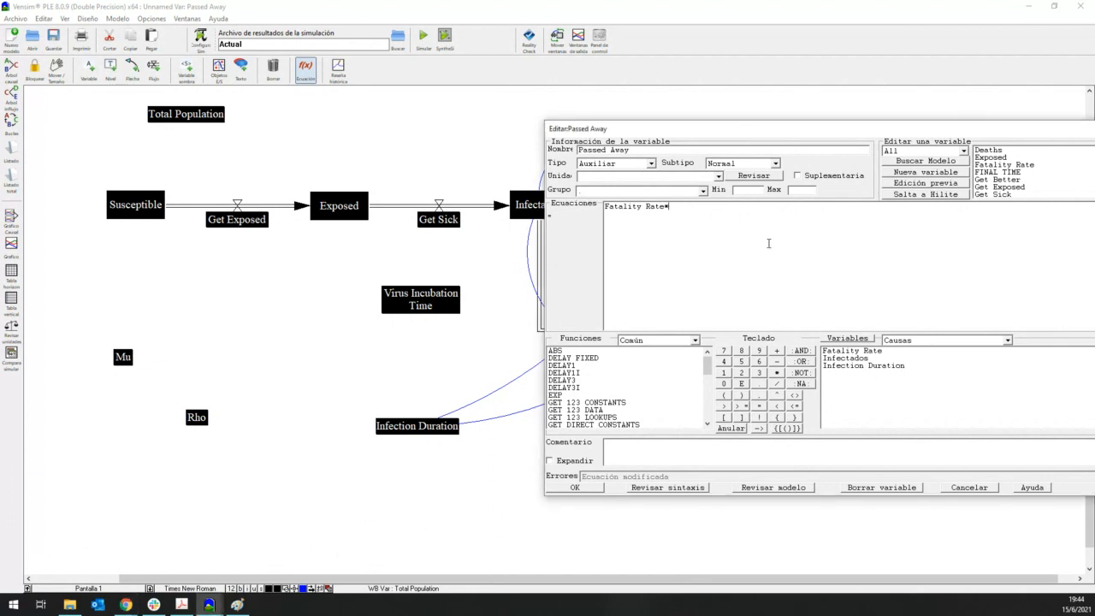
pyautogui.moveTo(668, 208); pyautogui.dragTo(589, 207)
pyautogui.click(812, 240)
pyautogui.click(854, 360)
pyautogui.write('*')
pyautogui.click(880, 366)
pyautogui.write(')')
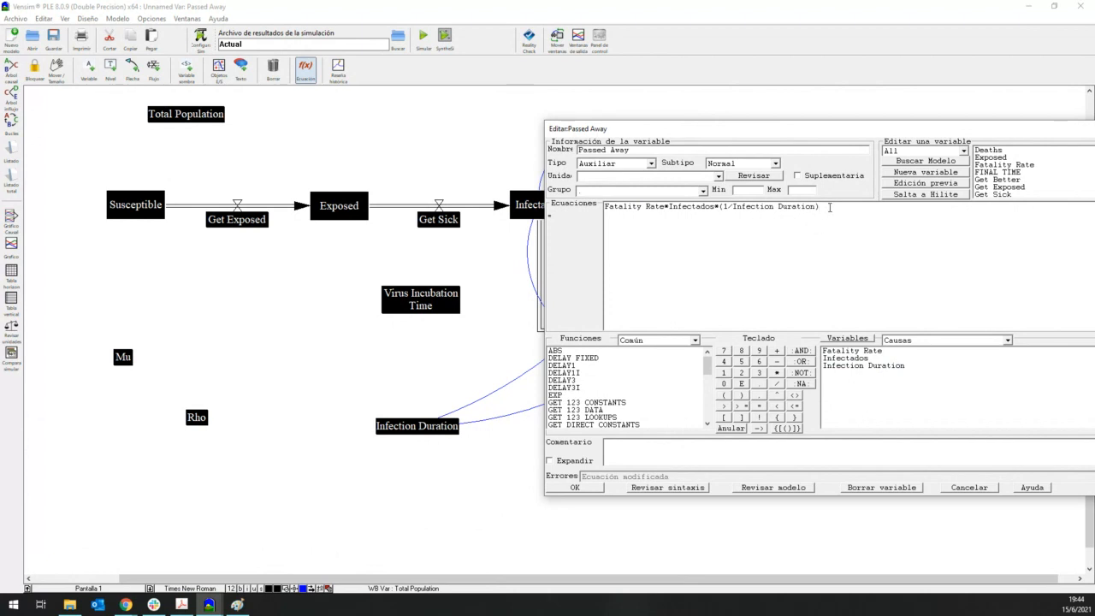
# Review the full Passed Away equation and its Fatality Rate term, and accept it
pyautogui.moveTo(829, 207); pyautogui.dragTo(582, 208)
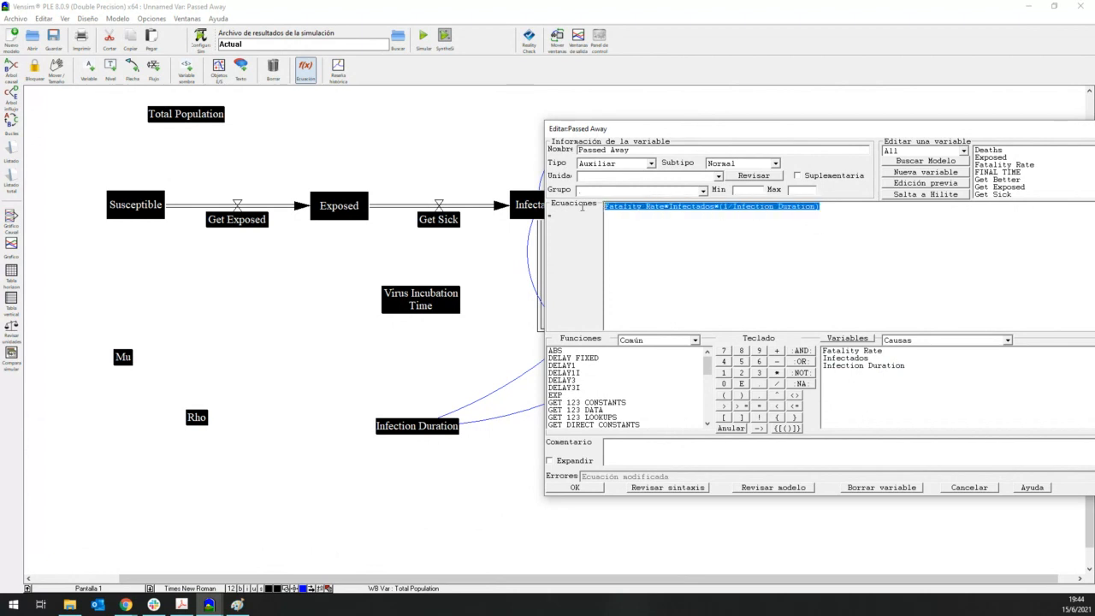
pyautogui.click(854, 218)
pyautogui.moveTo(667, 206); pyautogui.dragTo(606, 210)
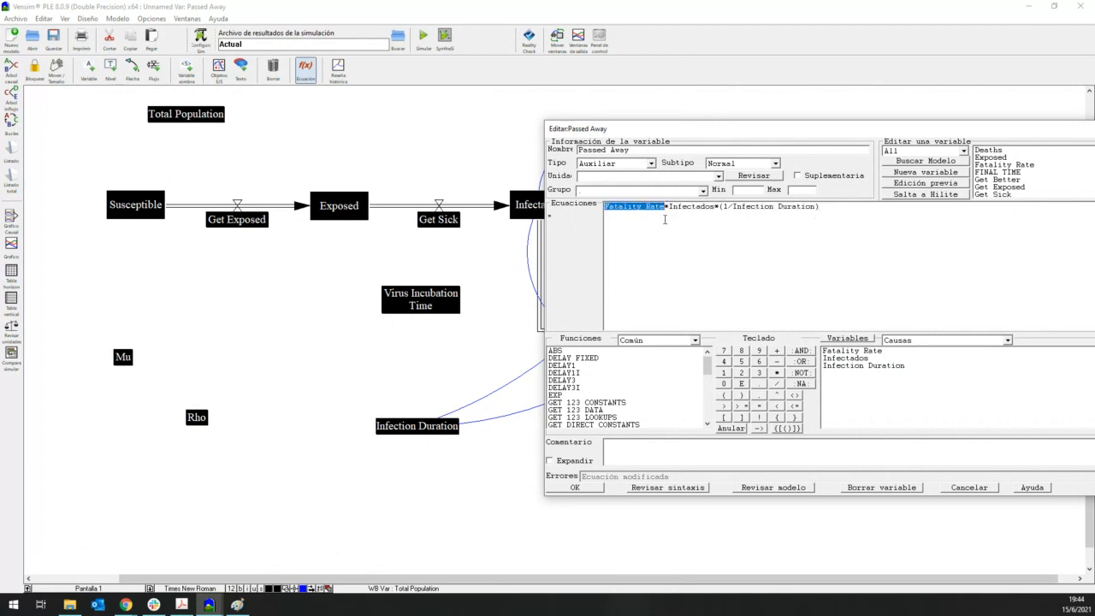
pyautogui.click(732, 285)
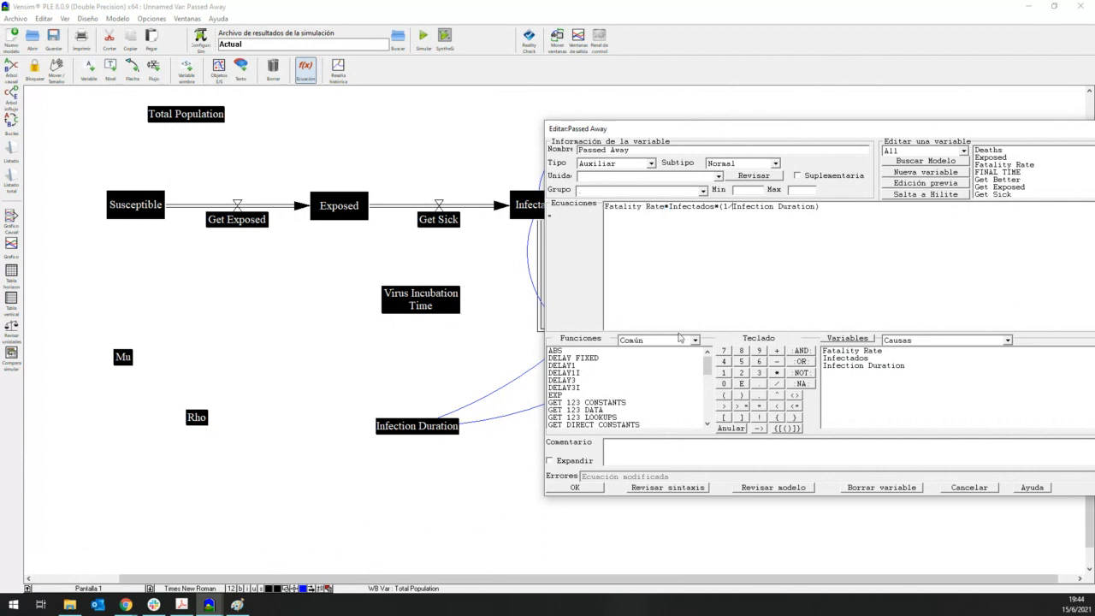
pyautogui.click(582, 487)
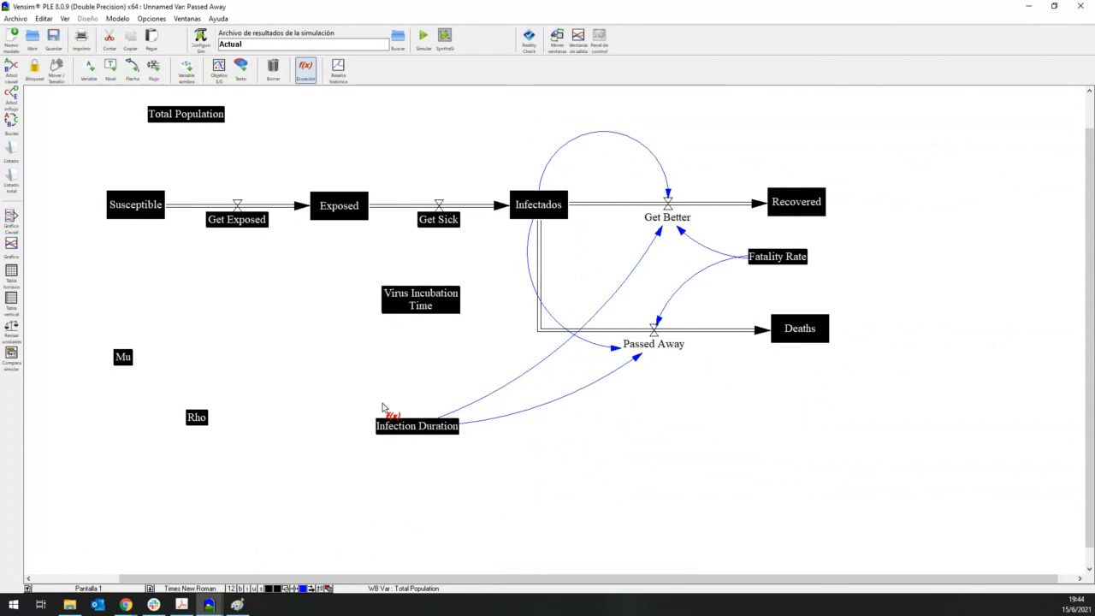
# Reopen the Passed Away equation, examine how the Infection Duration term affects the flow, and close the editor
pyautogui.click(135, 71)
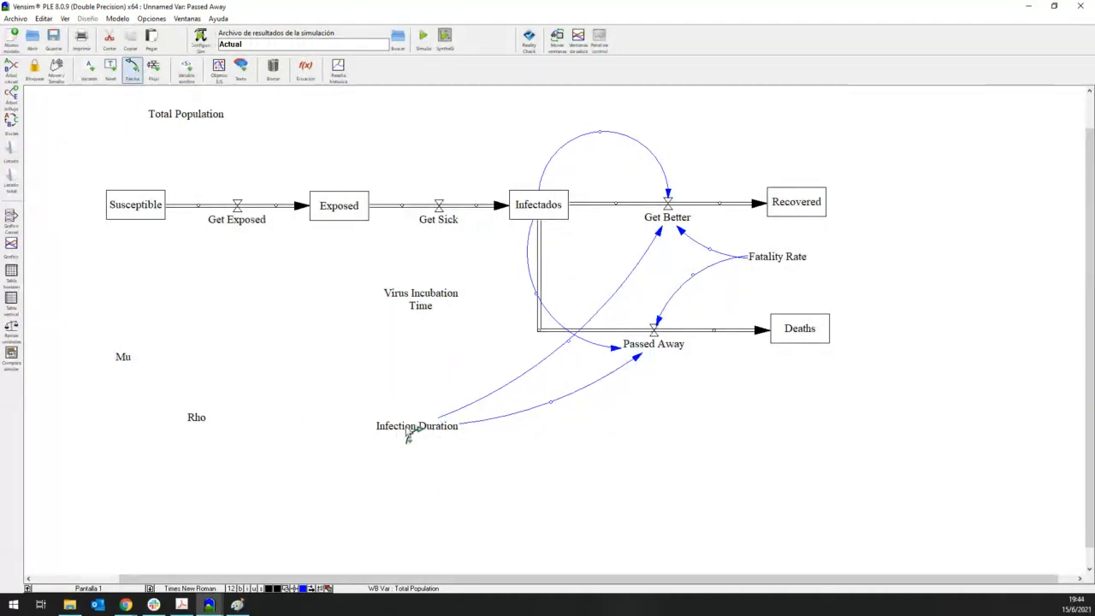
pyautogui.click(308, 67)
pyautogui.click(667, 346)
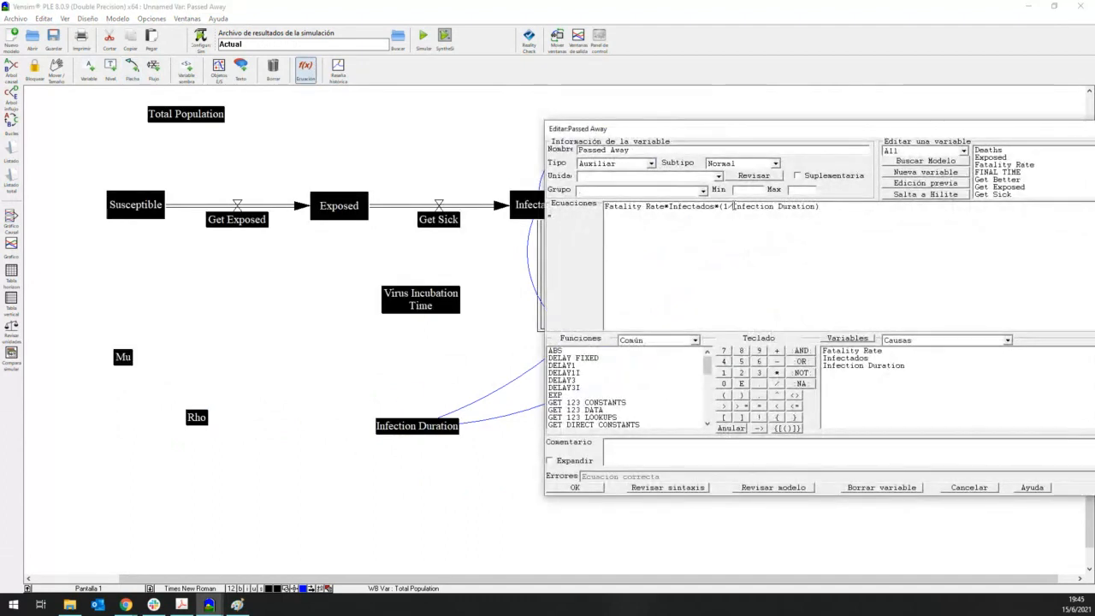
pyautogui.moveTo(733, 206); pyautogui.dragTo(817, 206)
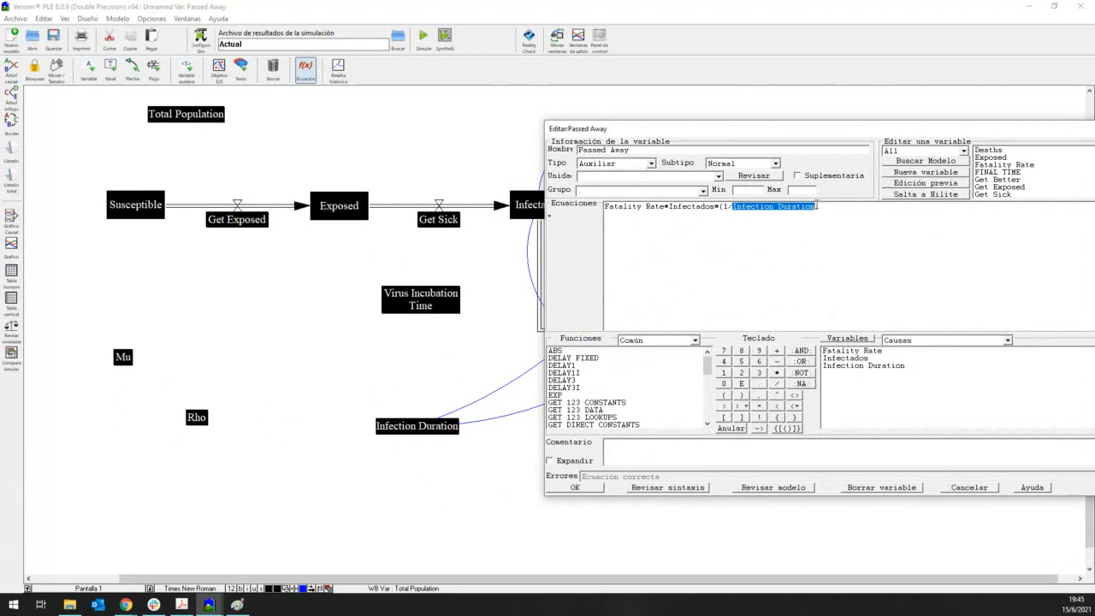
pyautogui.click(827, 216)
pyautogui.moveTo(732, 207); pyautogui.dragTo(818, 207)
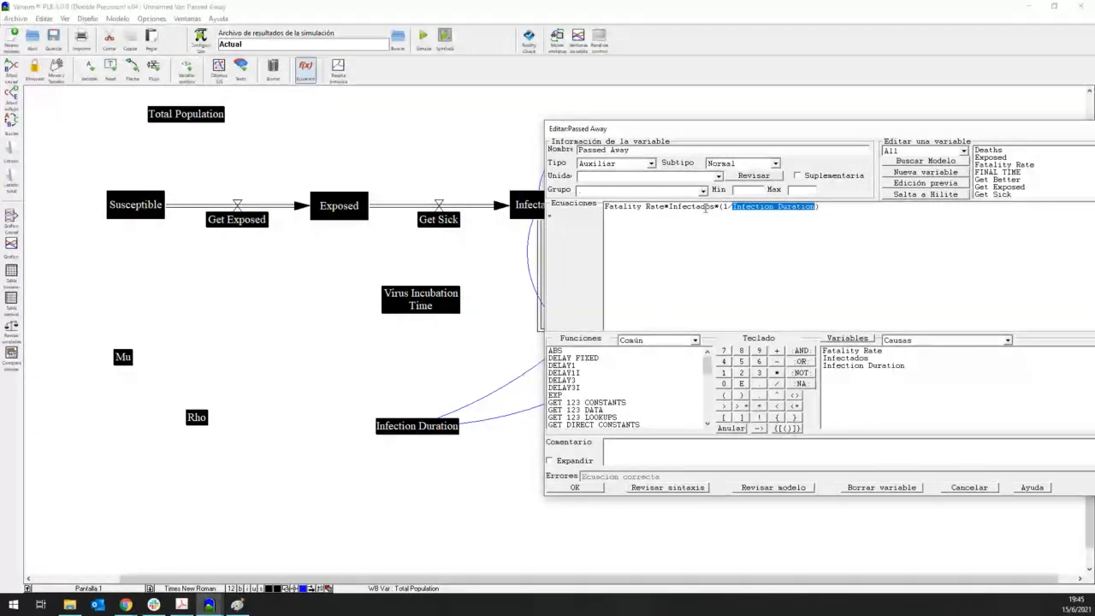
pyautogui.moveTo(822, 207); pyautogui.dragTo(597, 215)
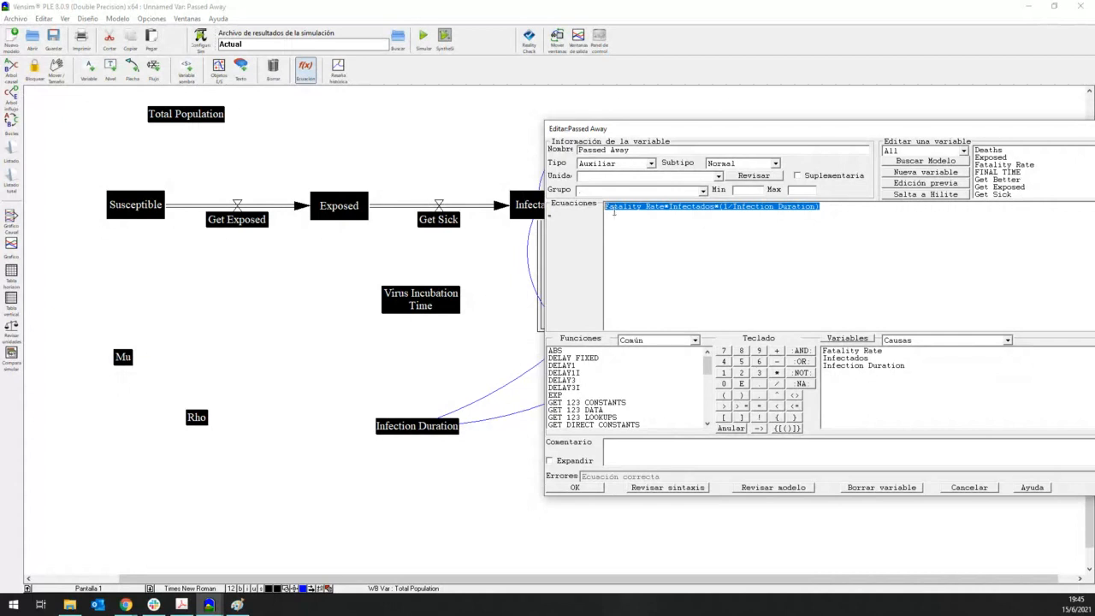
pyautogui.click(777, 209)
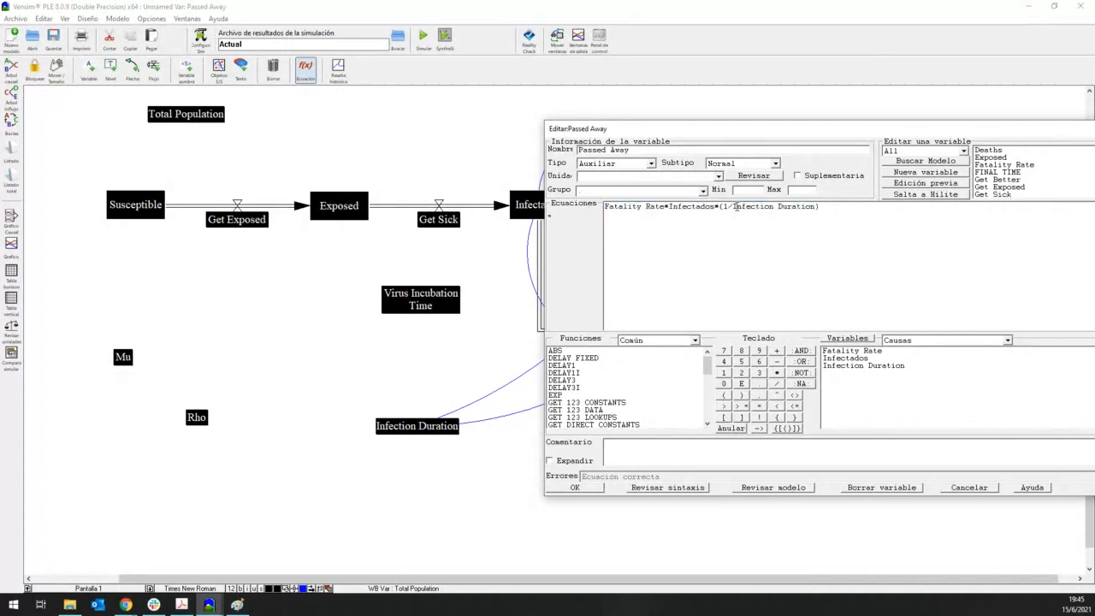
pyautogui.moveTo(736, 207); pyautogui.dragTo(593, 214)
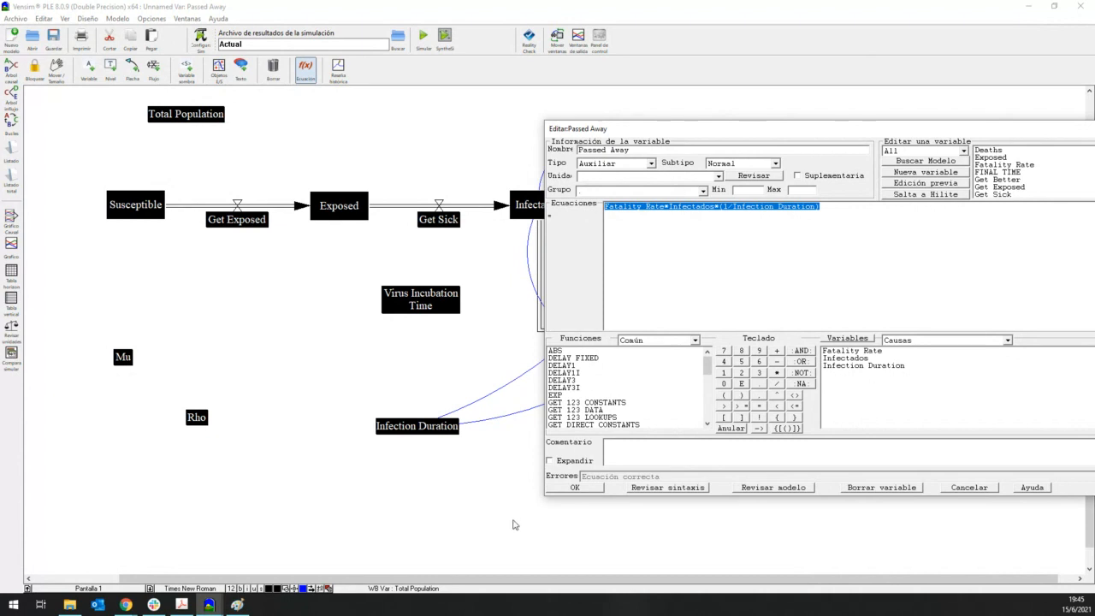
pyautogui.click(770, 274)
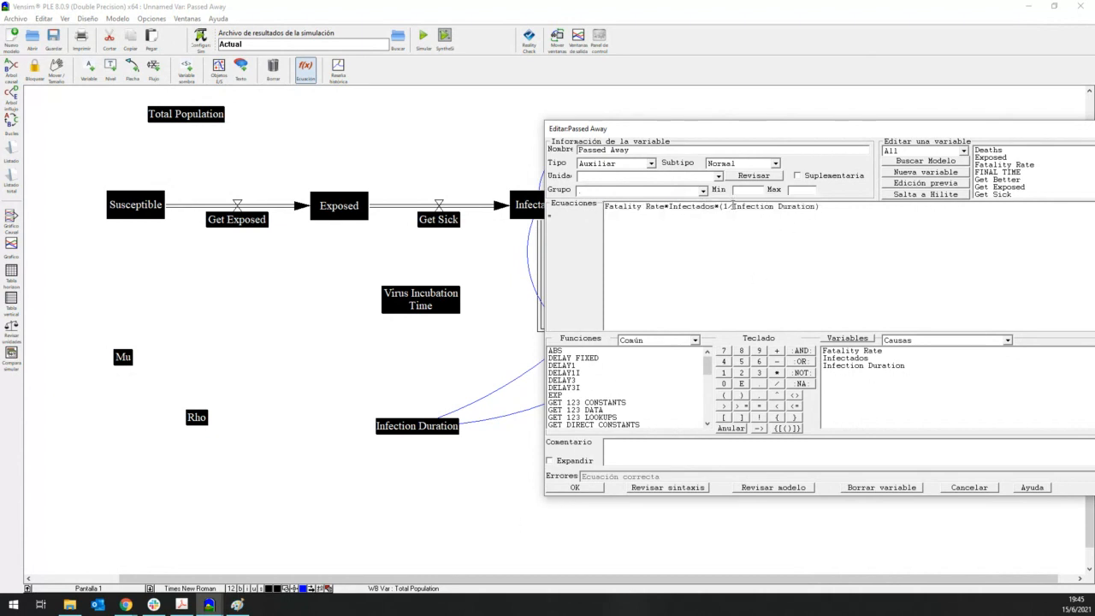
pyautogui.moveTo(733, 207); pyautogui.dragTo(817, 207)
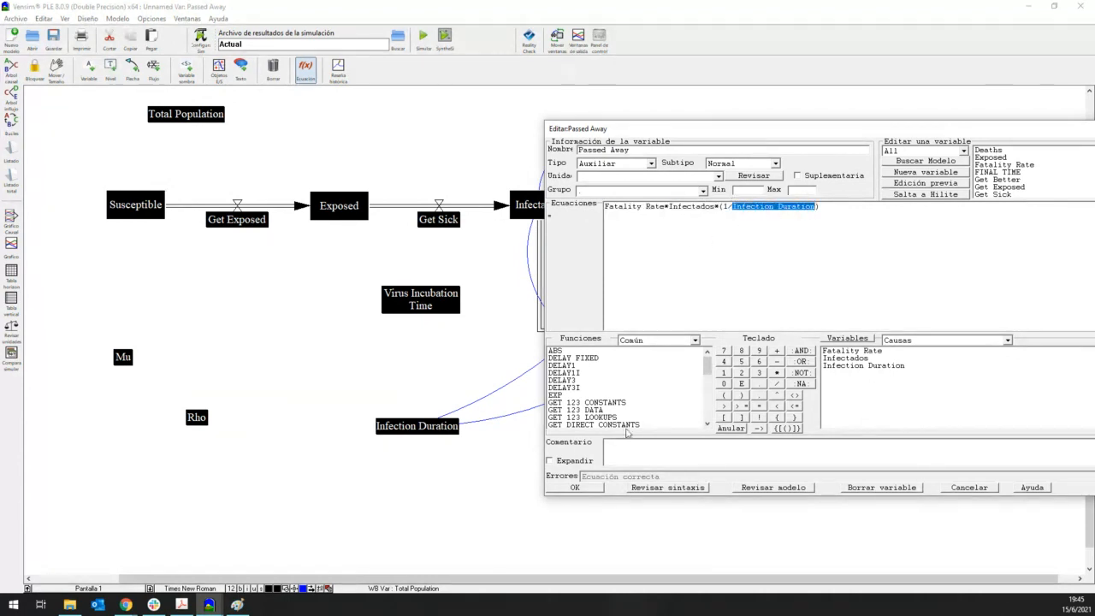
pyautogui.click(599, 489)
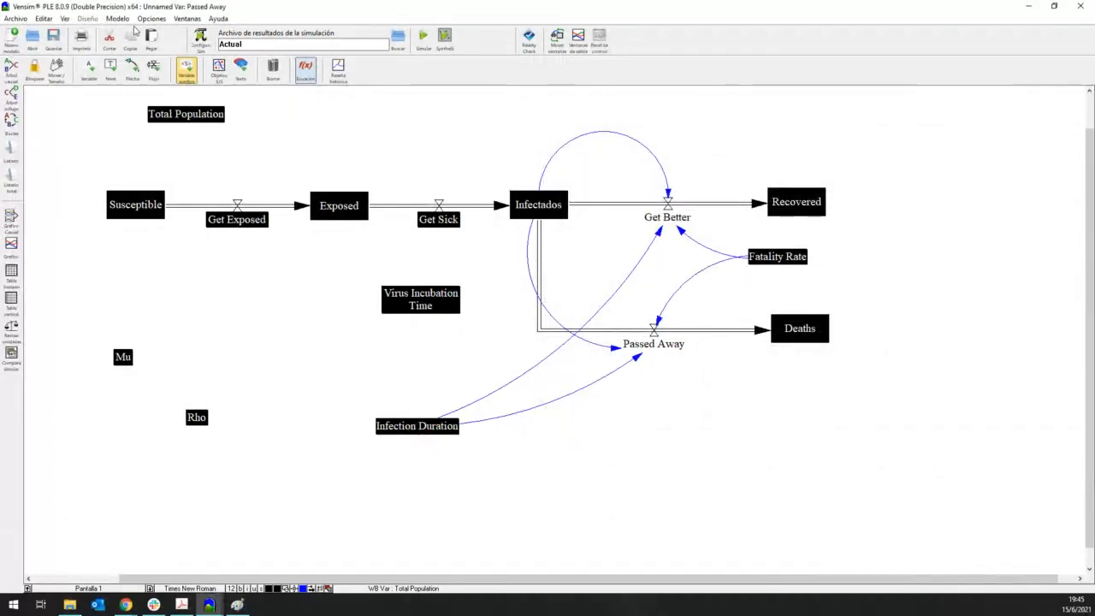
# Mark the causal arrow from Infection Duration to Passed Away with negative polarity
pyautogui.click(131, 69)
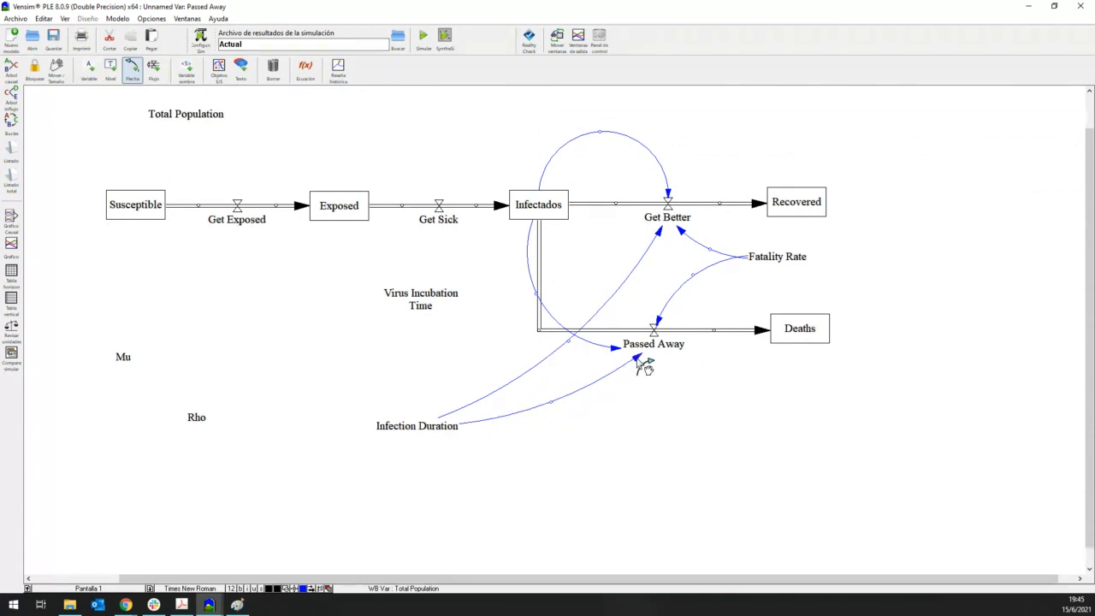
pyautogui.rightClick(644, 365)
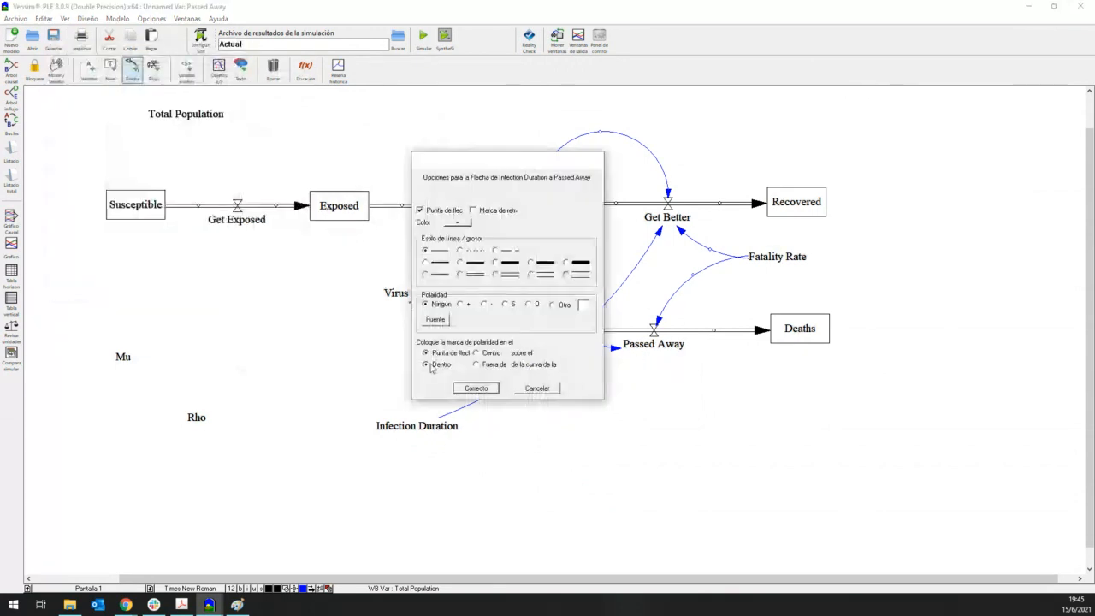
pyautogui.click(484, 305)
pyautogui.click(475, 388)
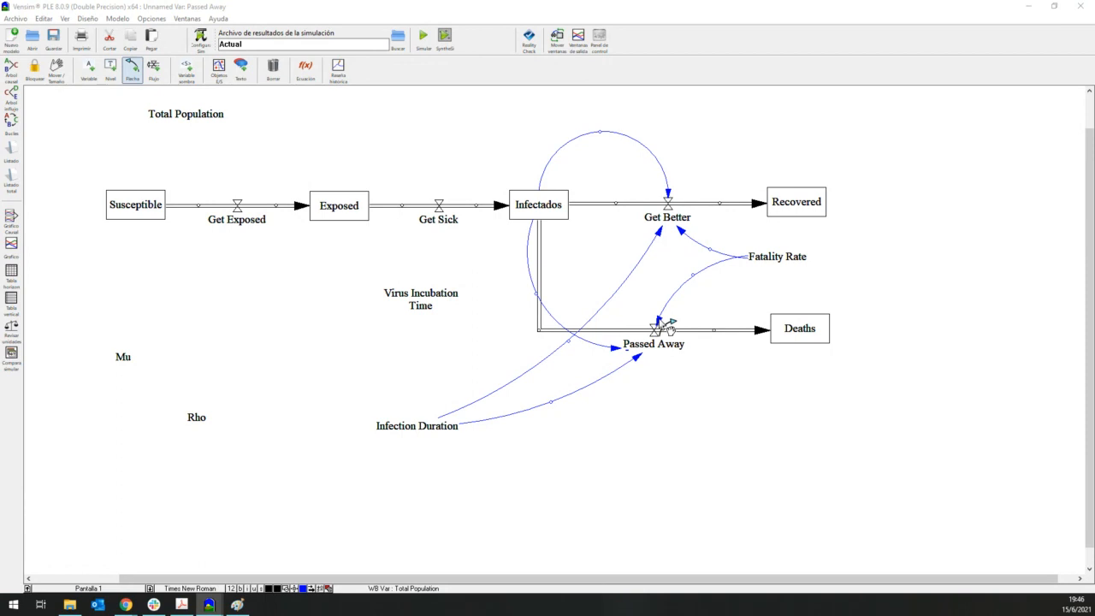
# Try simplifying the Passed Away equation to Fatality Rate*Infectados/Infection Duration
pyautogui.click(305, 70)
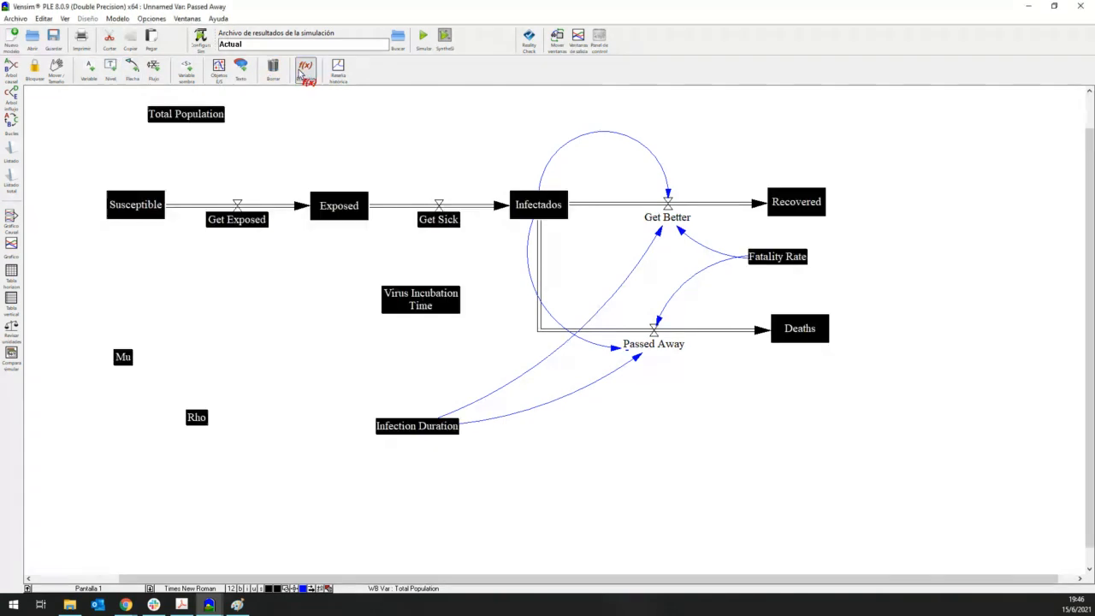
pyautogui.click(650, 342)
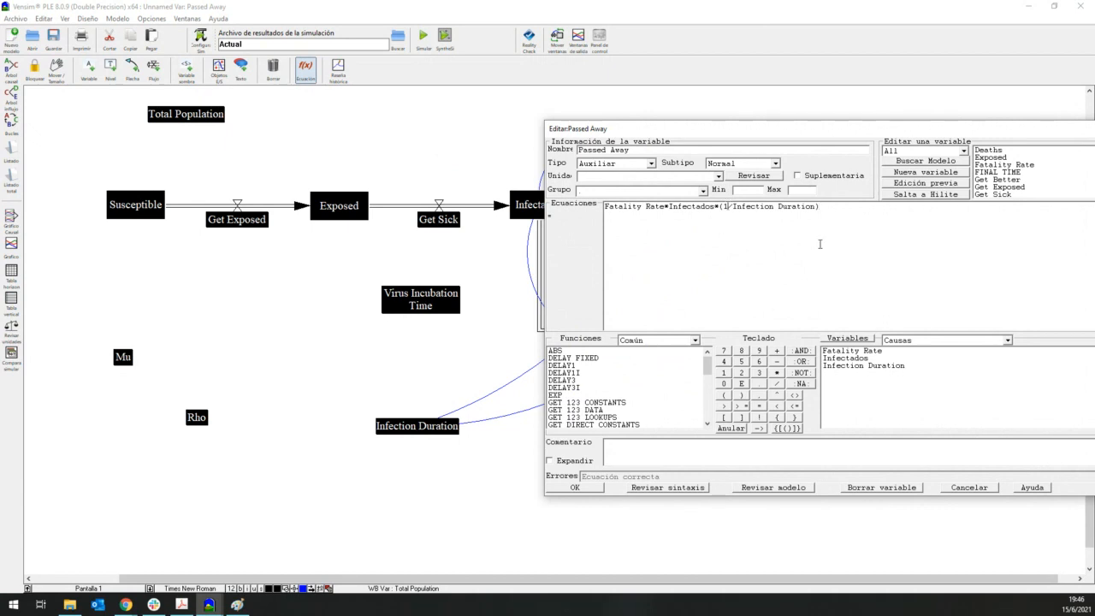
pyautogui.press('BackSpace')
pyautogui.press('BackSpace')
pyautogui.press('BackSpace')
pyautogui.press('End')
pyautogui.press('BackSpace')
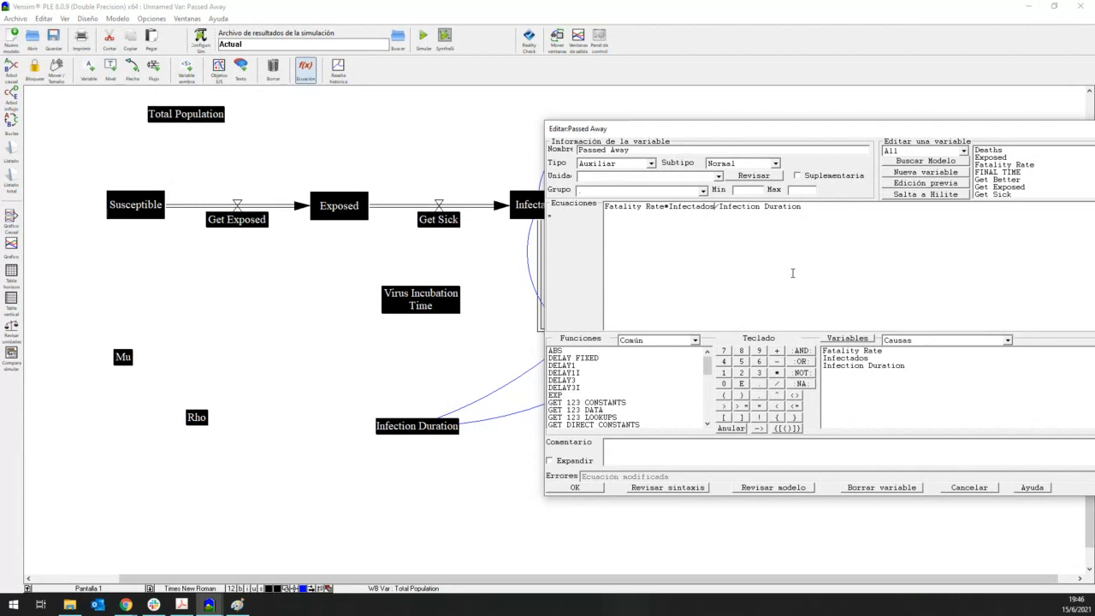
# Restore the Passed Away equation to Fatality Rate*Infectados*(1/Infection Duration) and accept it
pyautogui.write('(1')
pyautogui.press('End')
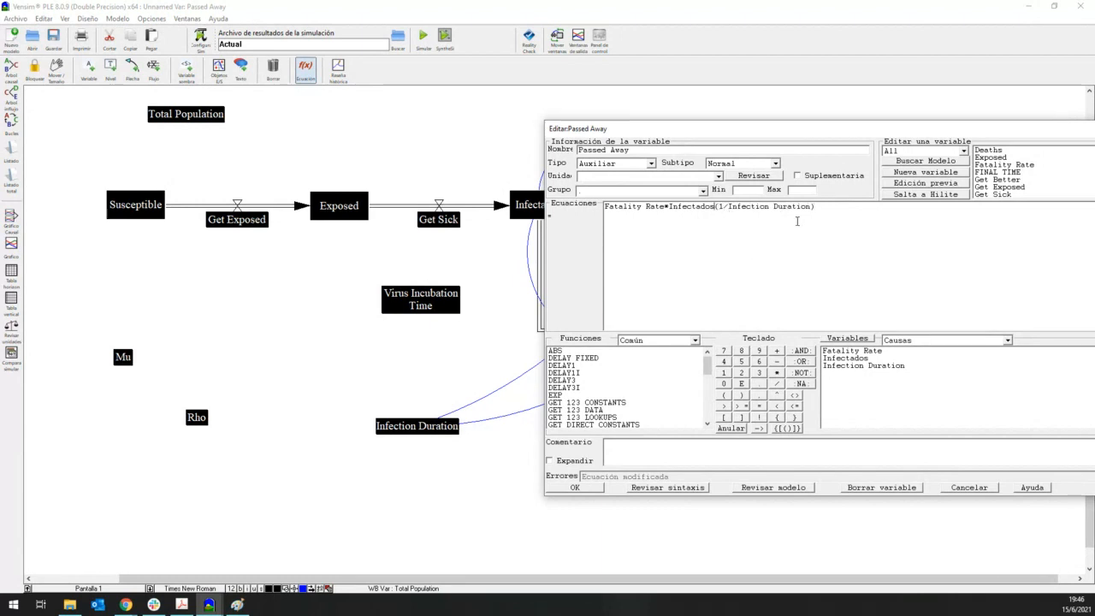
pyautogui.write('*')
pyautogui.click(590, 489)
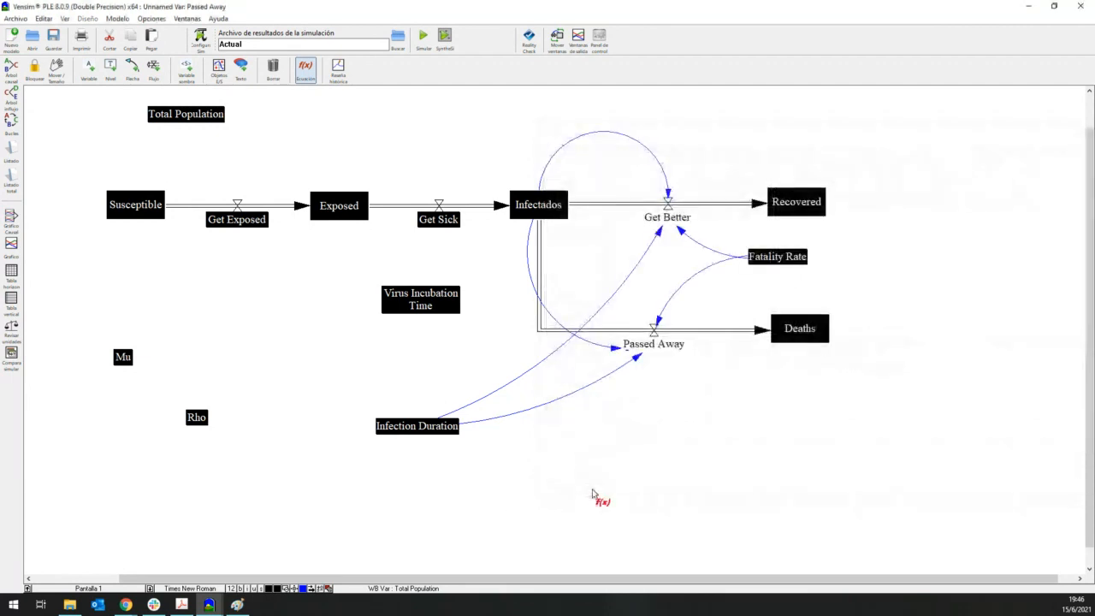
# Mark the causal arrow from Fatality Rate to Passed Away with positive polarity
pyautogui.click(132, 69)
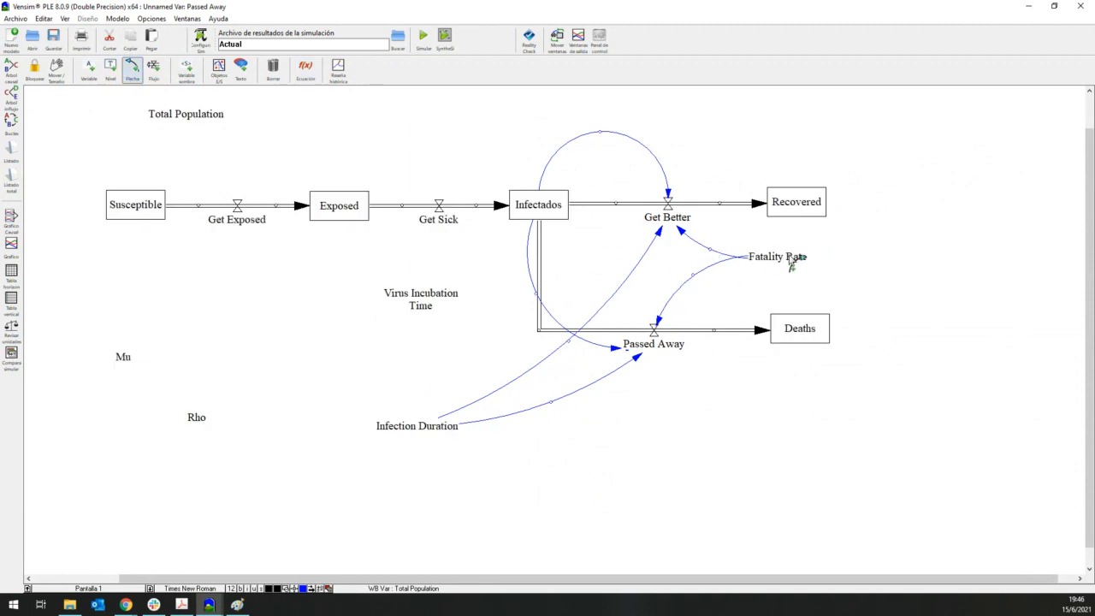
pyautogui.rightClick(660, 319)
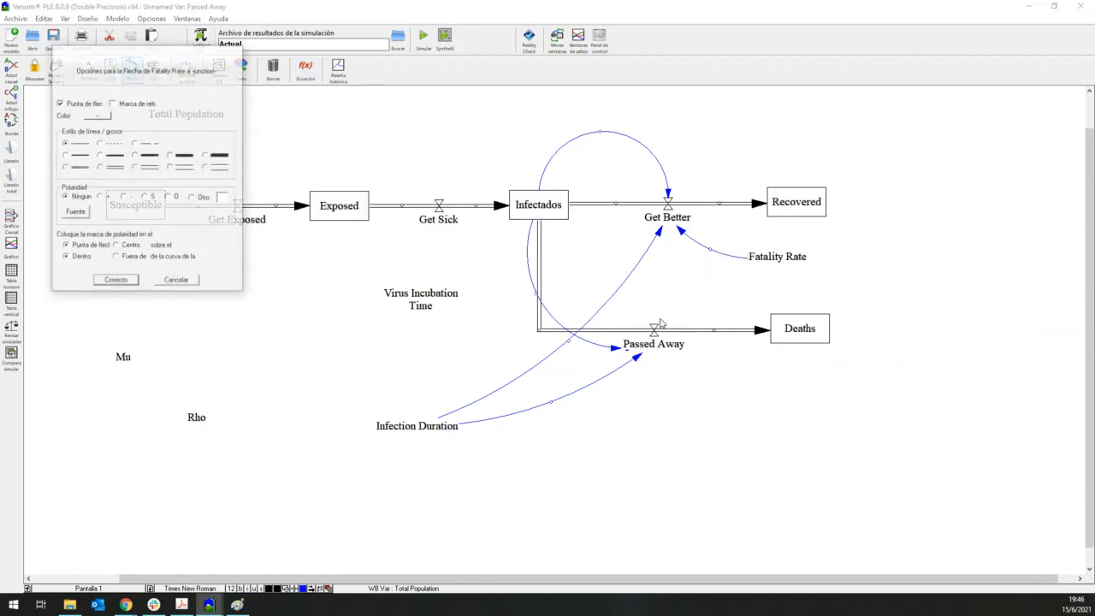
pyautogui.click(117, 280)
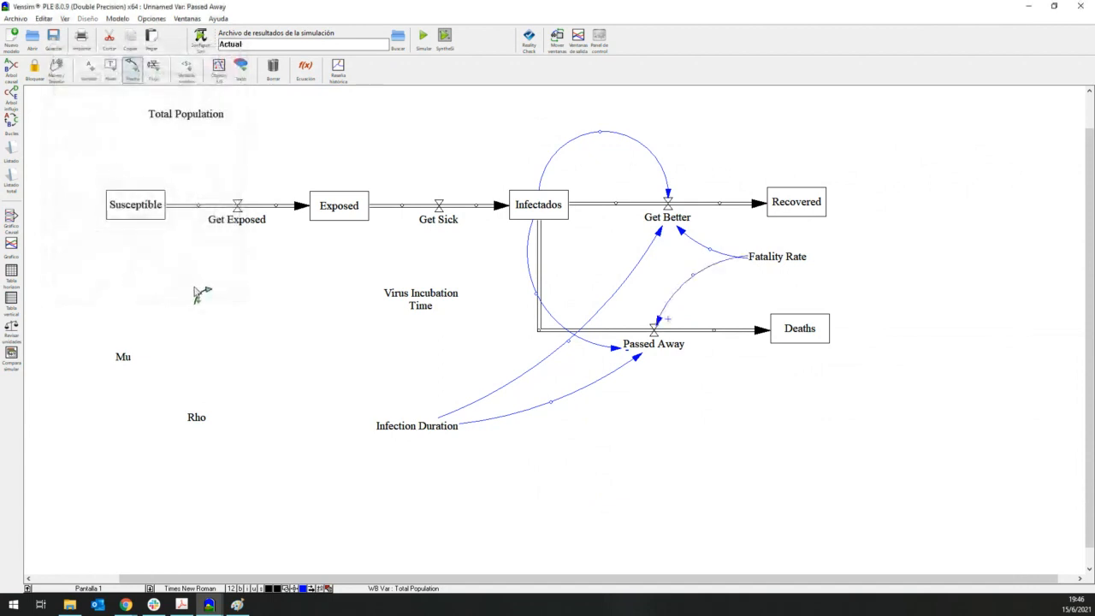
# Mark the causal arrows from Infectados to Passed Away and from Infectados to Get Better with positive polarity
pyautogui.rightClick(621, 349)
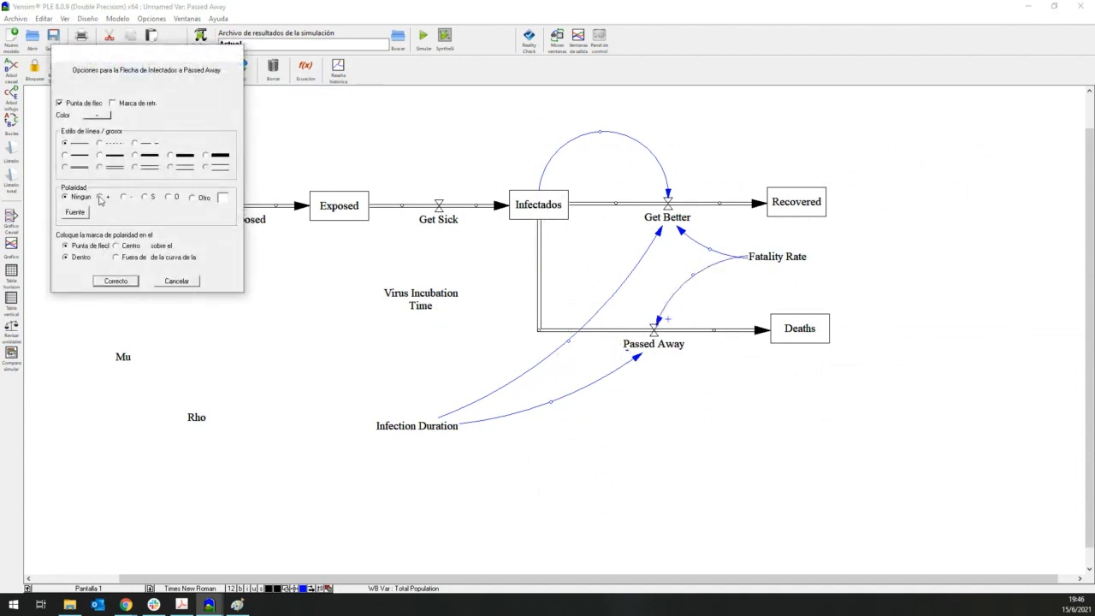
pyautogui.click(116, 280)
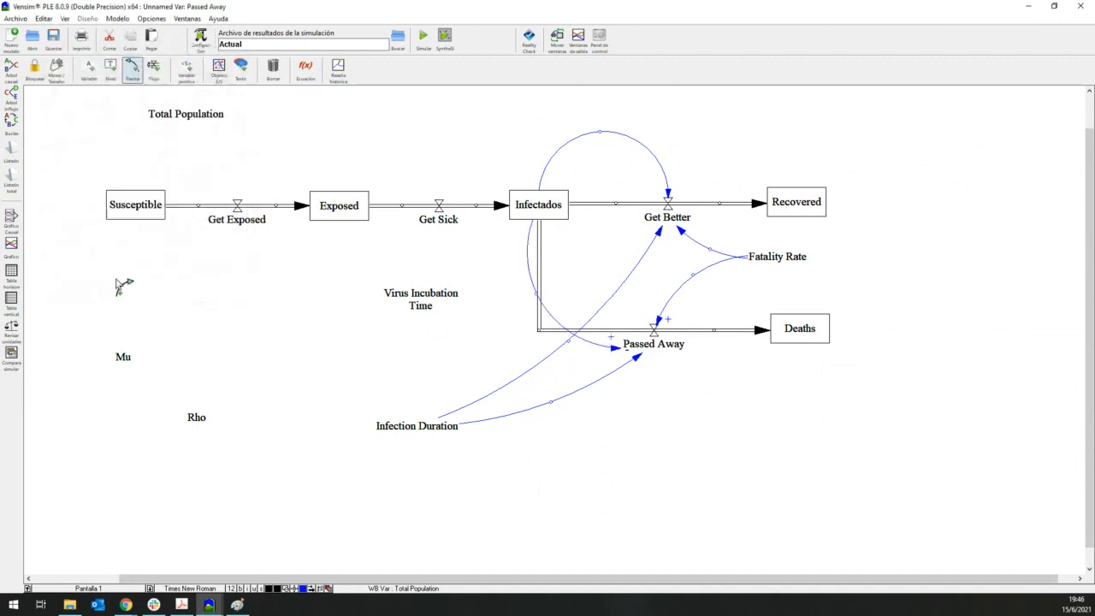
pyautogui.rightClick(677, 198)
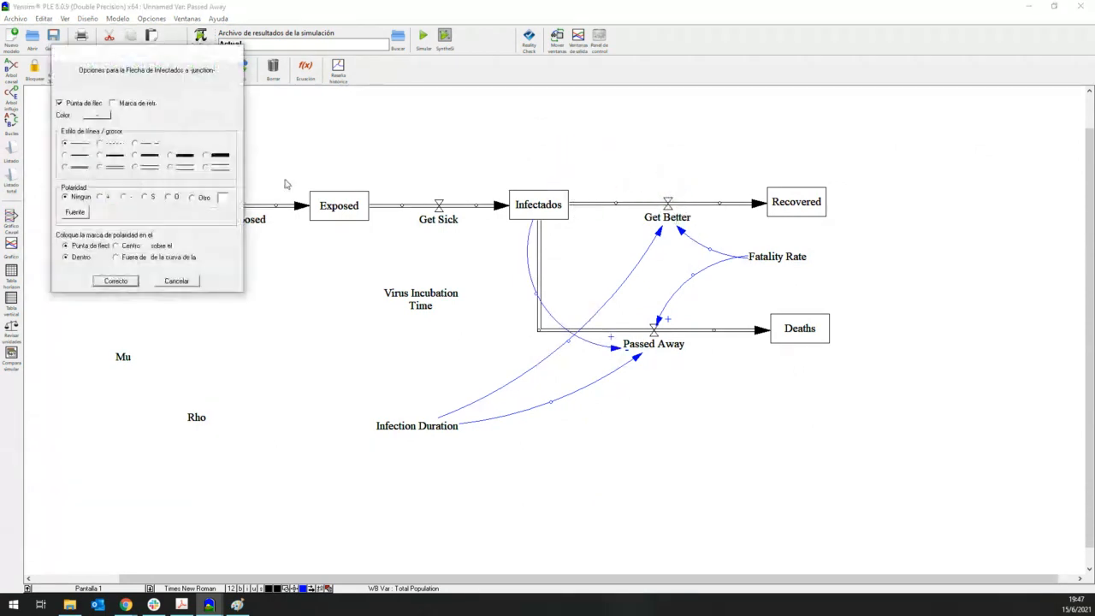
pyautogui.click(106, 281)
# Give the arrows into Get Better negative polarity from Infection Duration and positive polarity from Fatality Rate
pyautogui.rightClick(661, 233)
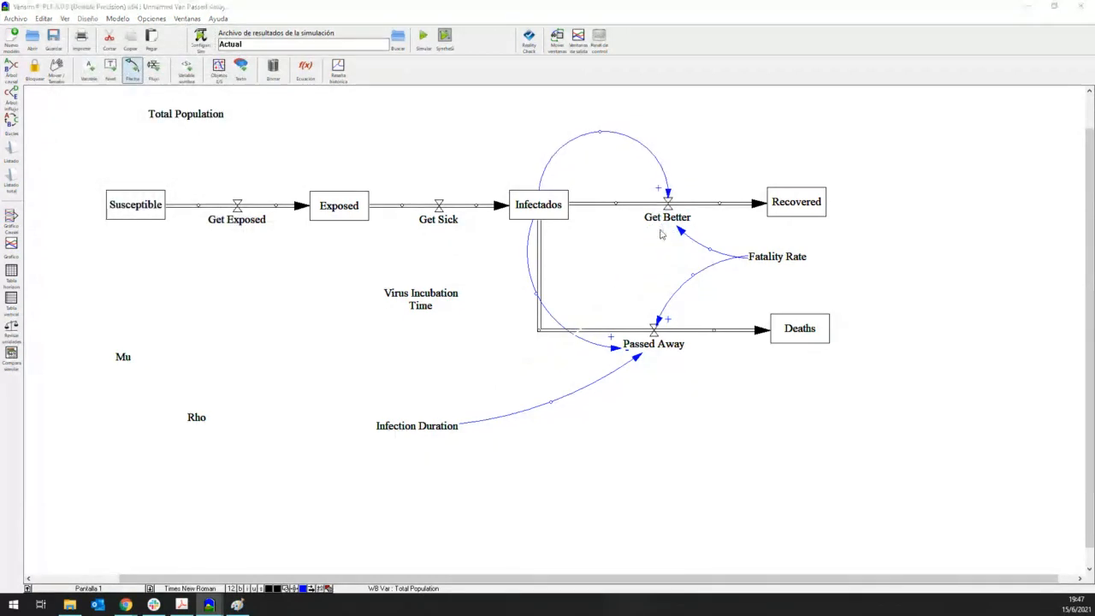
pyautogui.click(137, 281)
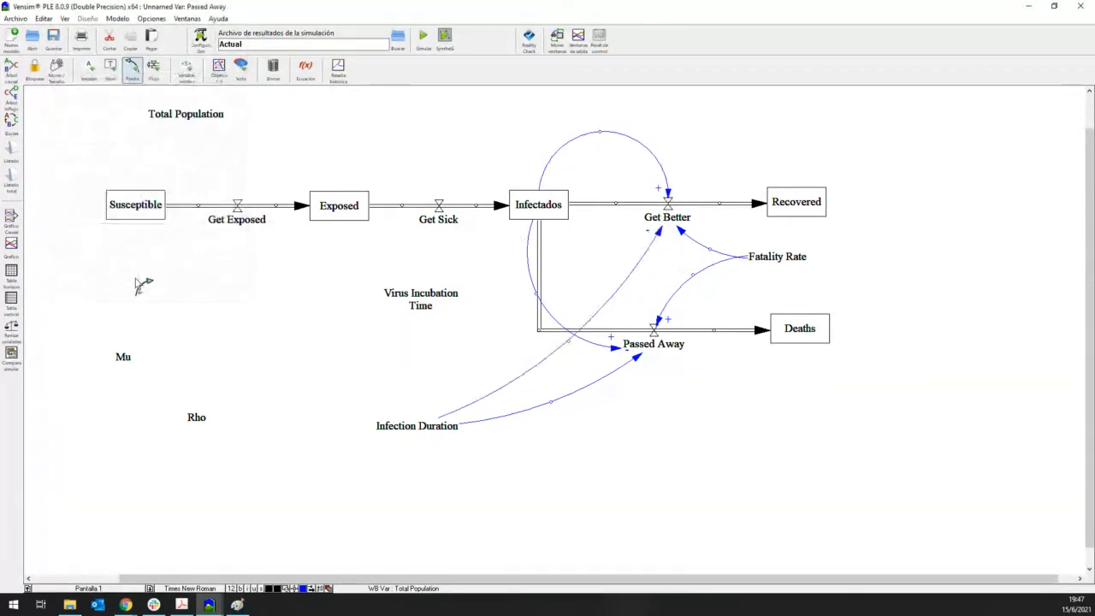
pyautogui.rightClick(682, 230)
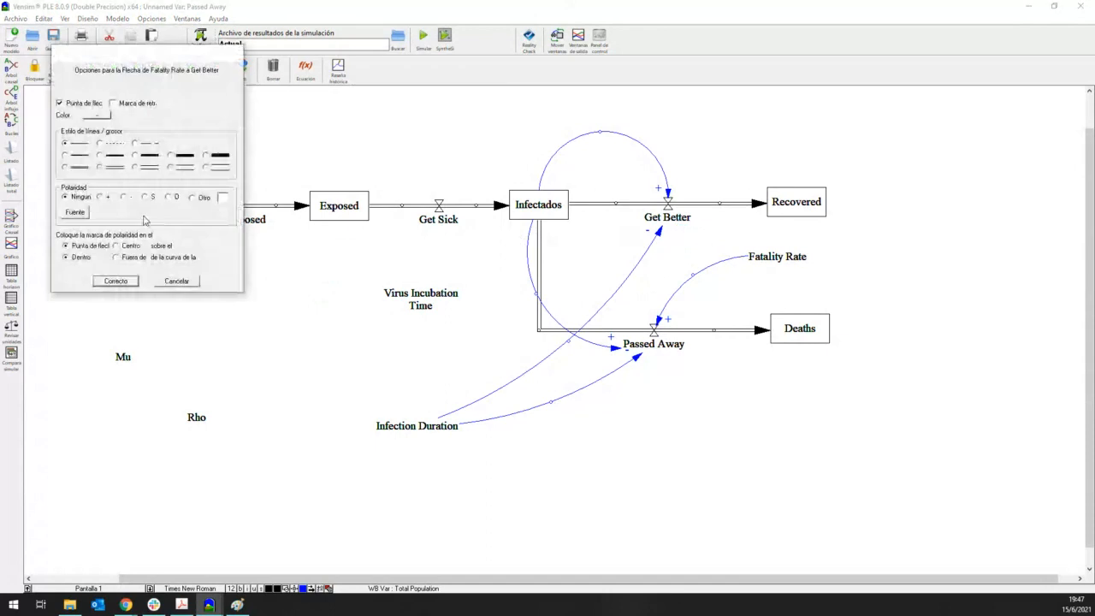
pyautogui.click(129, 280)
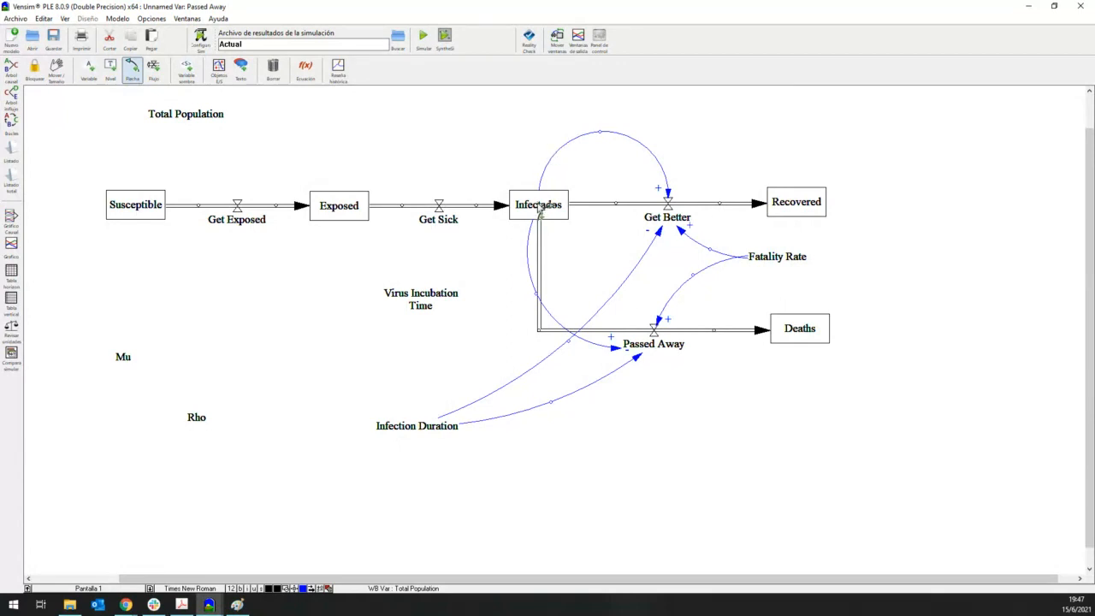
# Place a clockwise loop symbol labelled B inside the causal loop between Infectados and Get Better
pyautogui.click(241, 69)
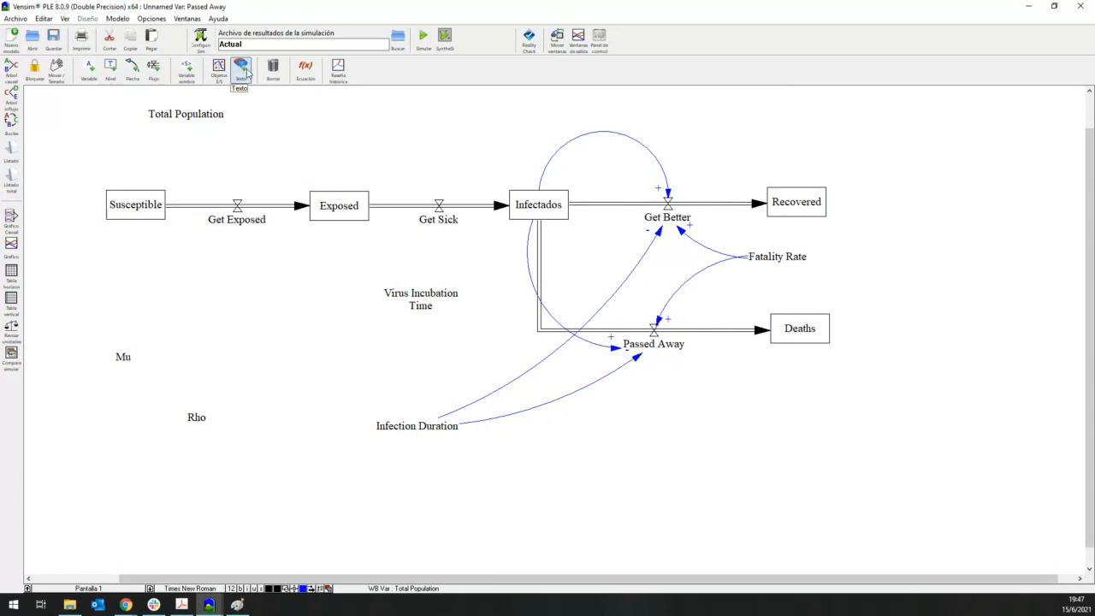
pyautogui.click(609, 174)
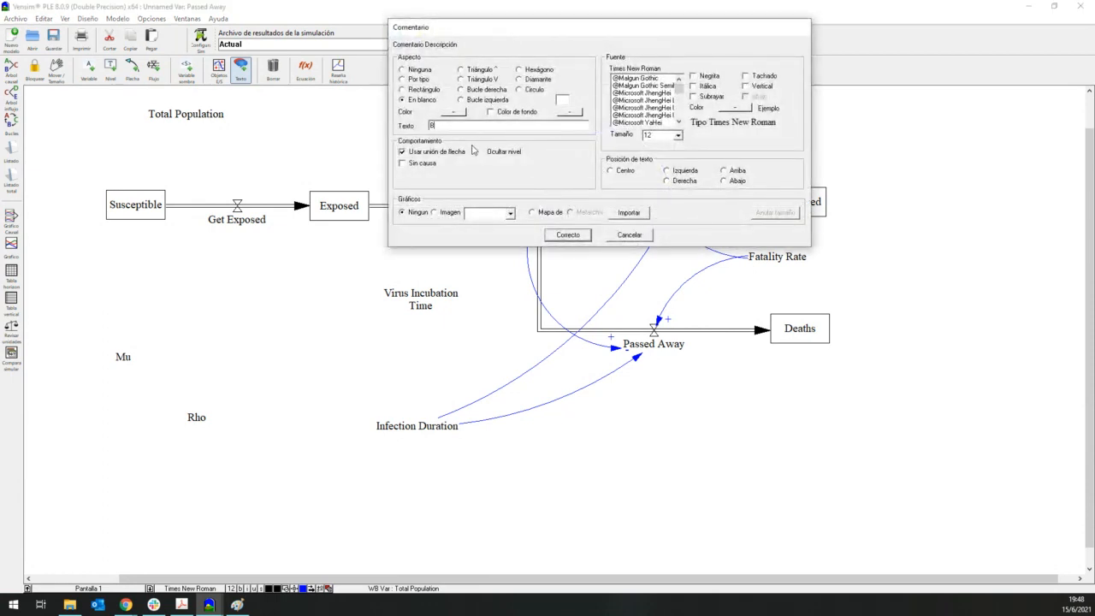
pyautogui.moveTo(530, 27); pyautogui.dragTo(330, 282)
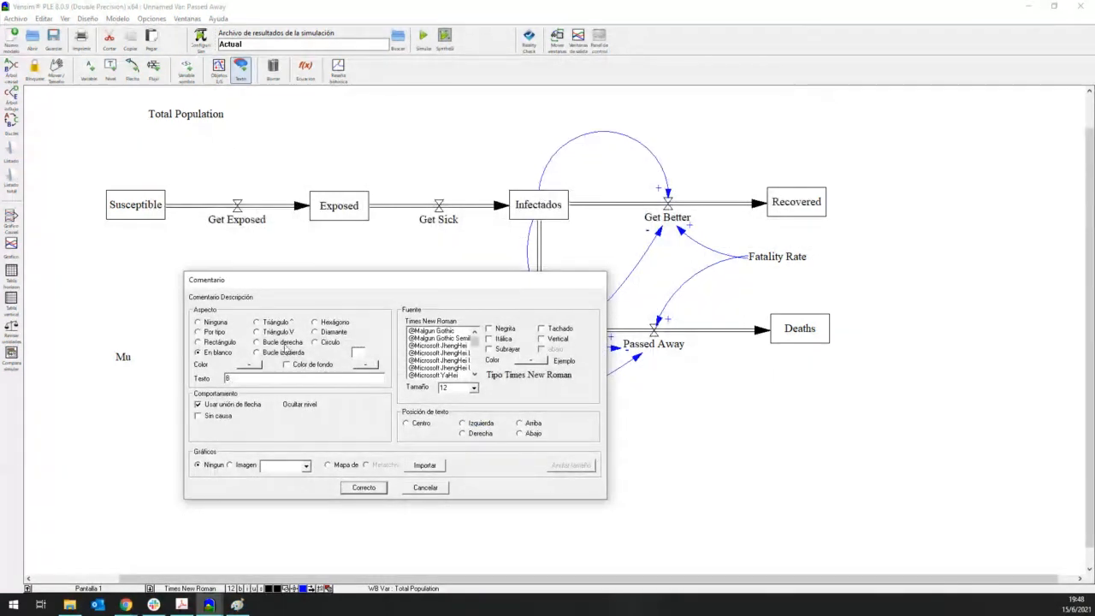
pyautogui.click(364, 487)
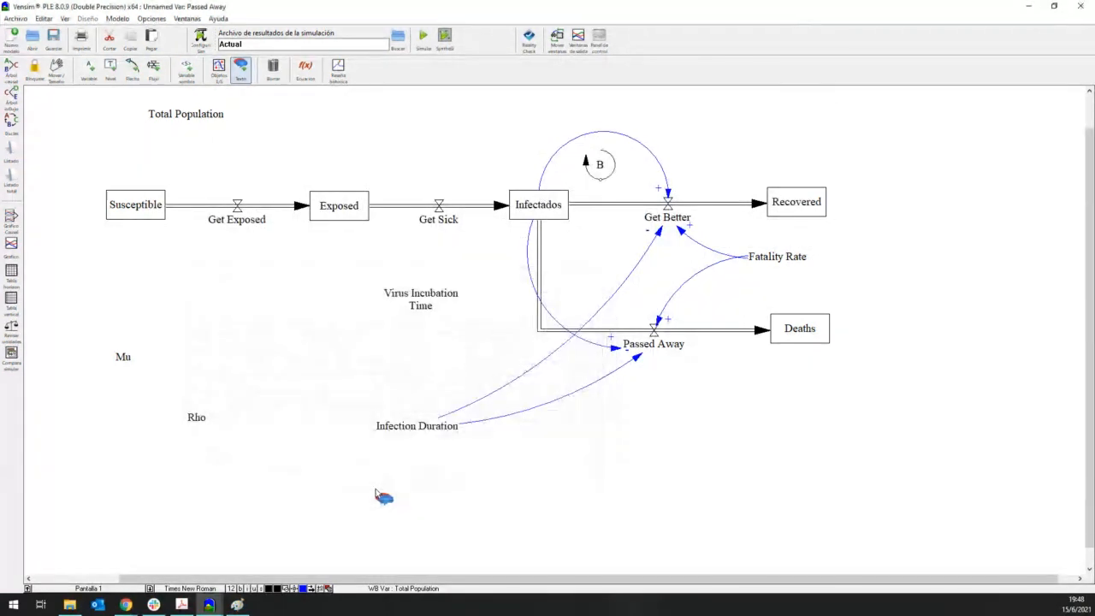
pyautogui.moveTo(602, 168); pyautogui.dragTo(604, 166)
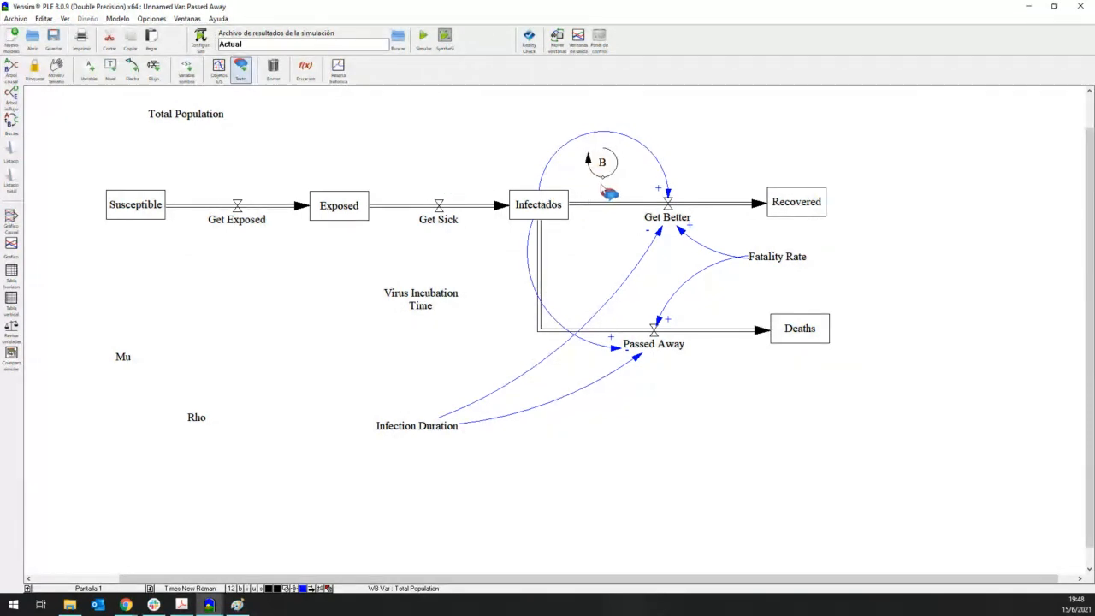
# Add an italic text comment "Recovery" and position it just beneath the B loop symbol
pyautogui.click(599, 183)
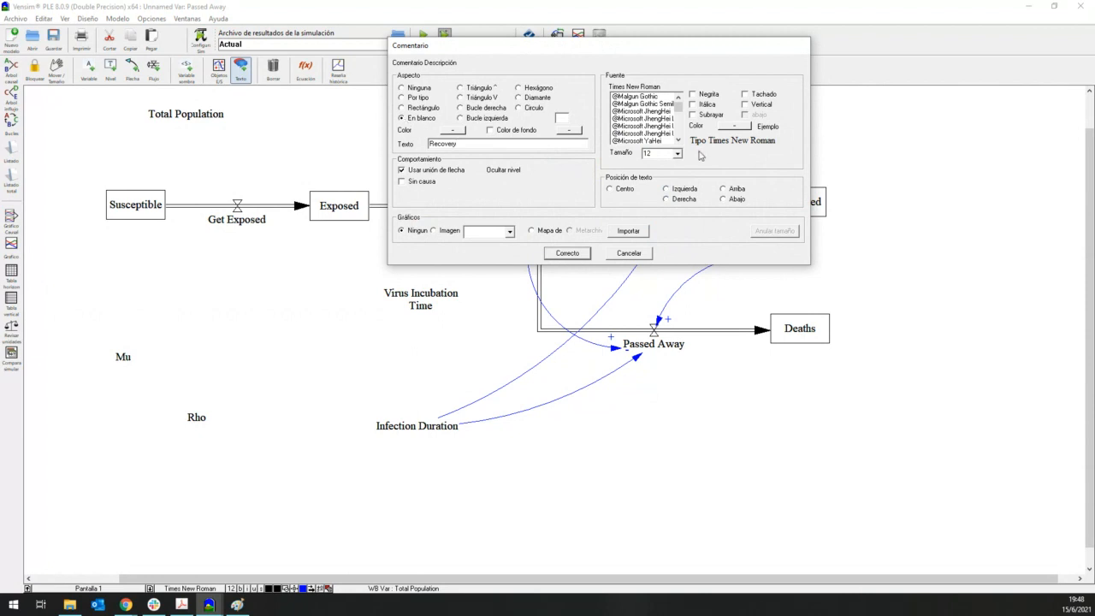
pyautogui.click(693, 104)
pyautogui.click(587, 254)
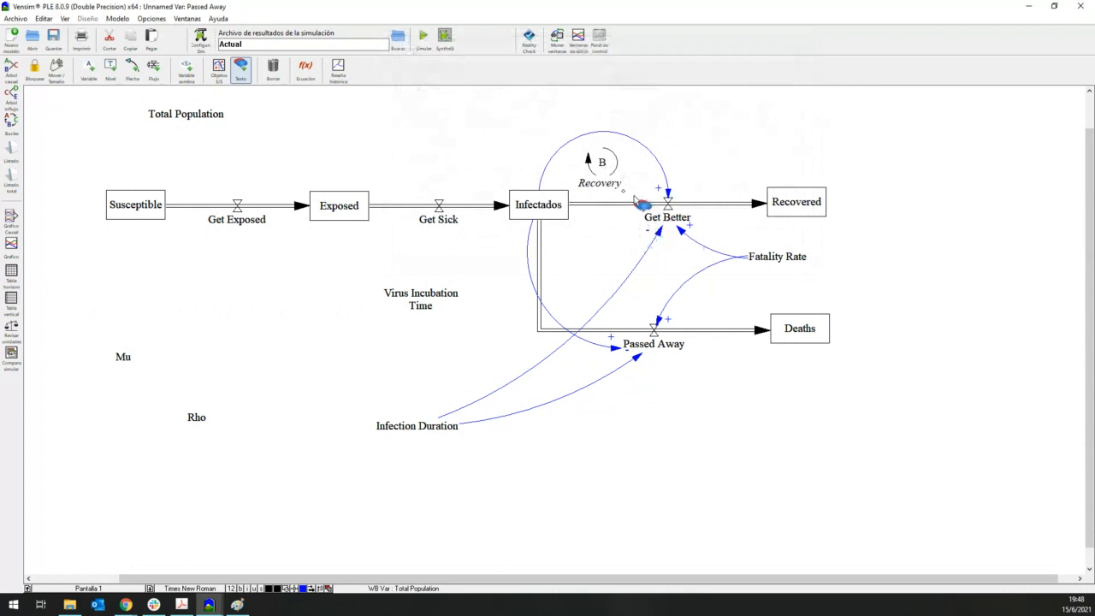
pyautogui.click(619, 190)
pyautogui.moveTo(622, 195)
pyautogui.mouseDown()
pyautogui.moveTo(710, 152)
pyautogui.moveTo(618, 210)
pyautogui.moveTo(615, 196)
pyautogui.mouseUp()
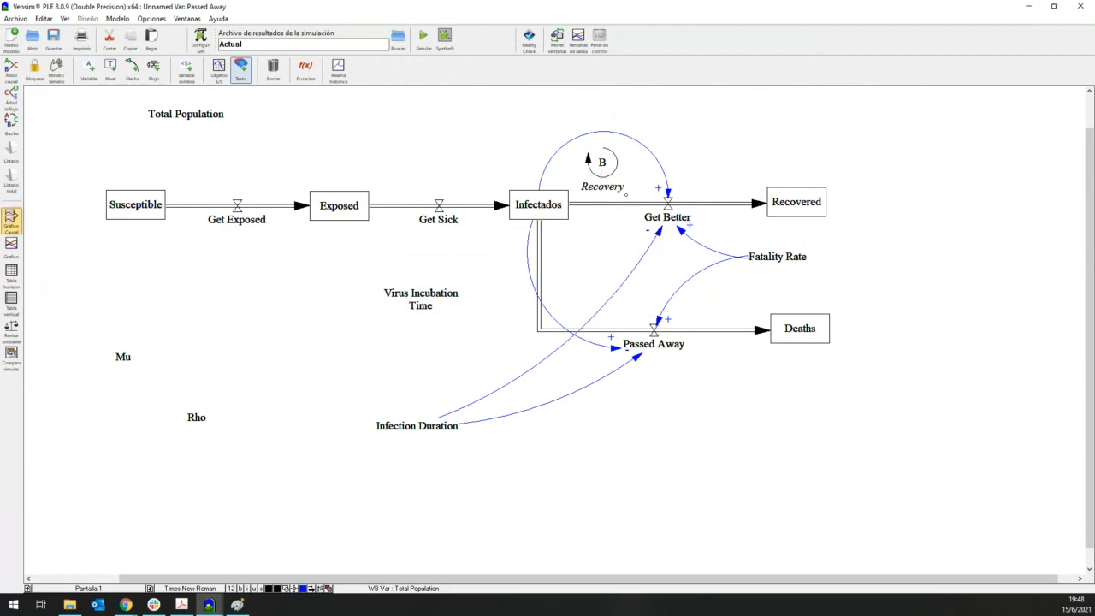
# Examine the feedback loops and polarities around Infected in the causal diagram of Laboratorio8.pdf, comparing them with the Vensim model
pyautogui.click(126, 605)
pyautogui.click(91, 587)
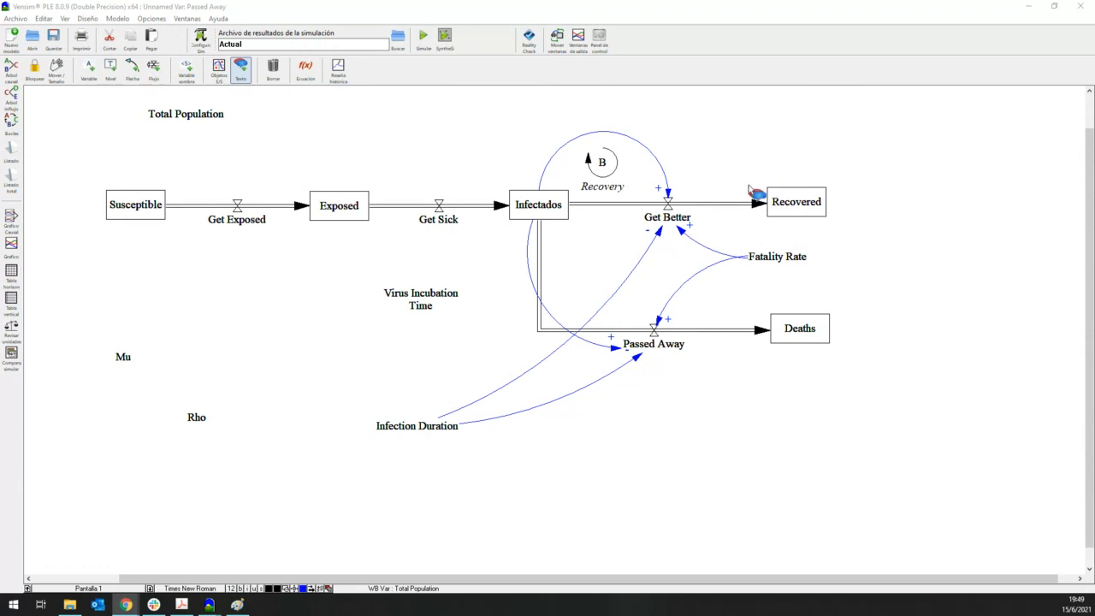
pyautogui.click(190, 608)
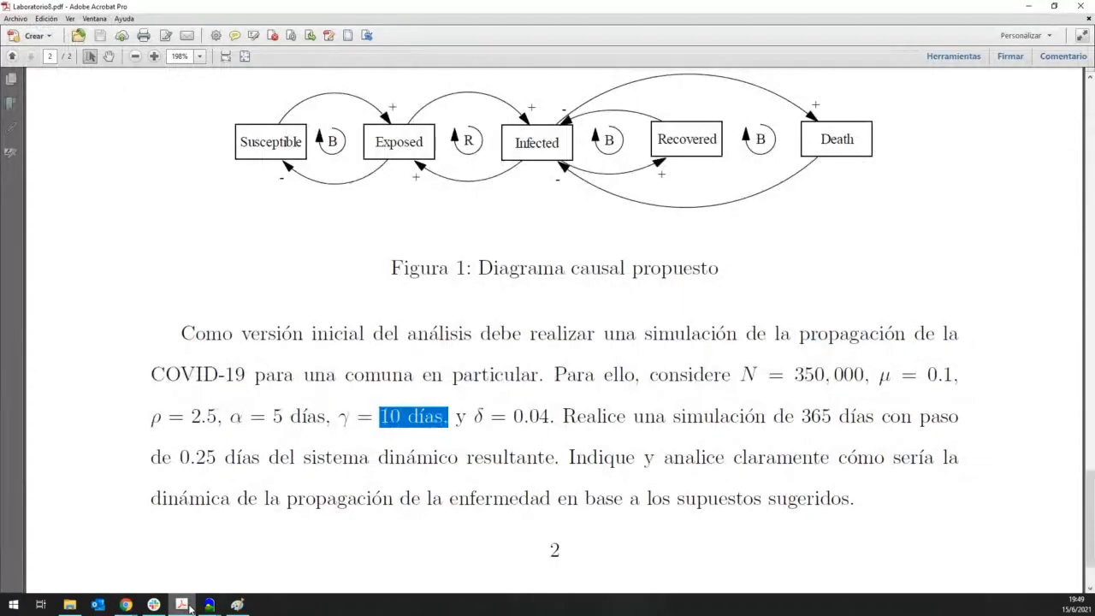
pyautogui.scroll(1, 625, 195)
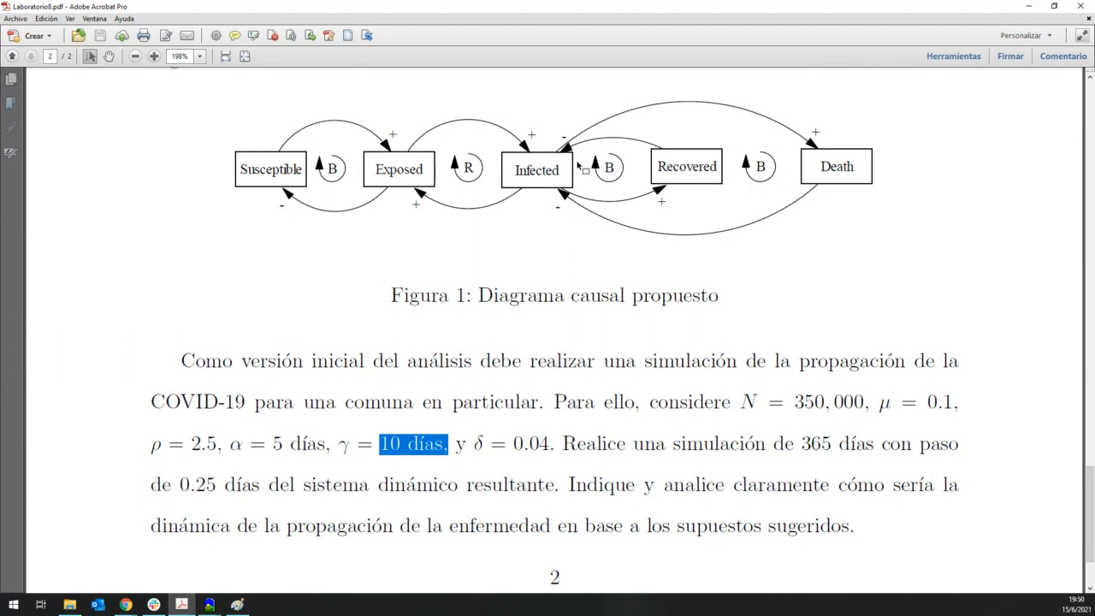
pyautogui.click(1029, 6)
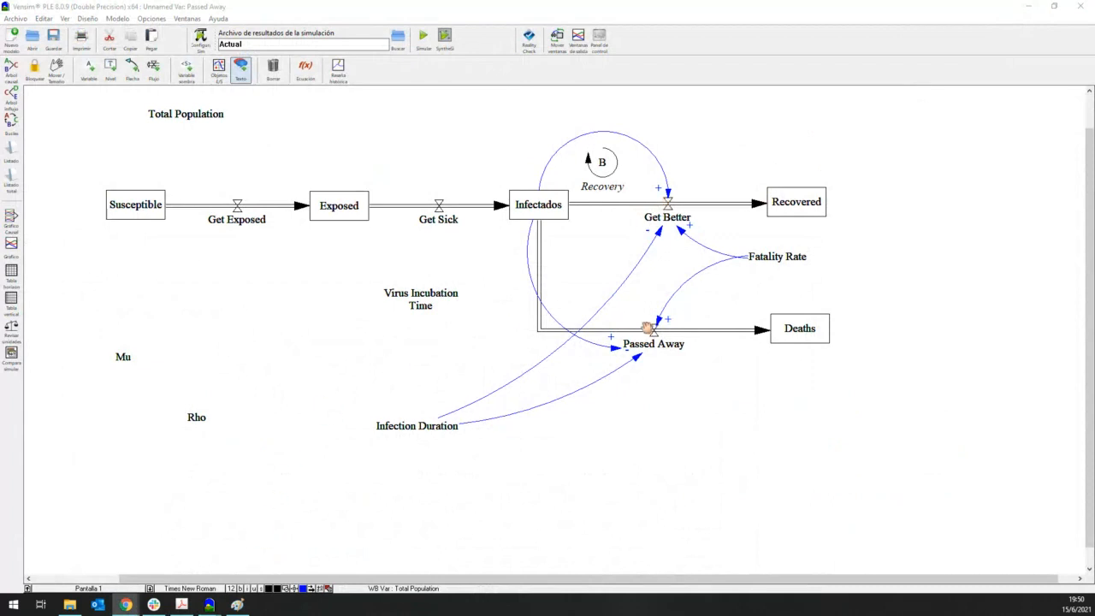
pyautogui.click(181, 605)
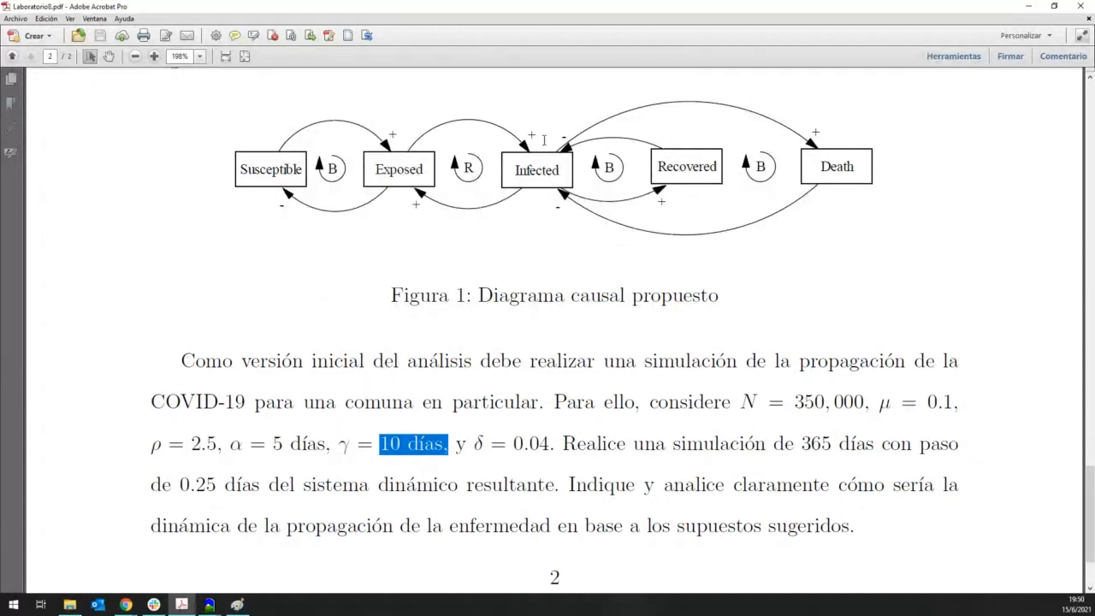
pyautogui.click(1028, 6)
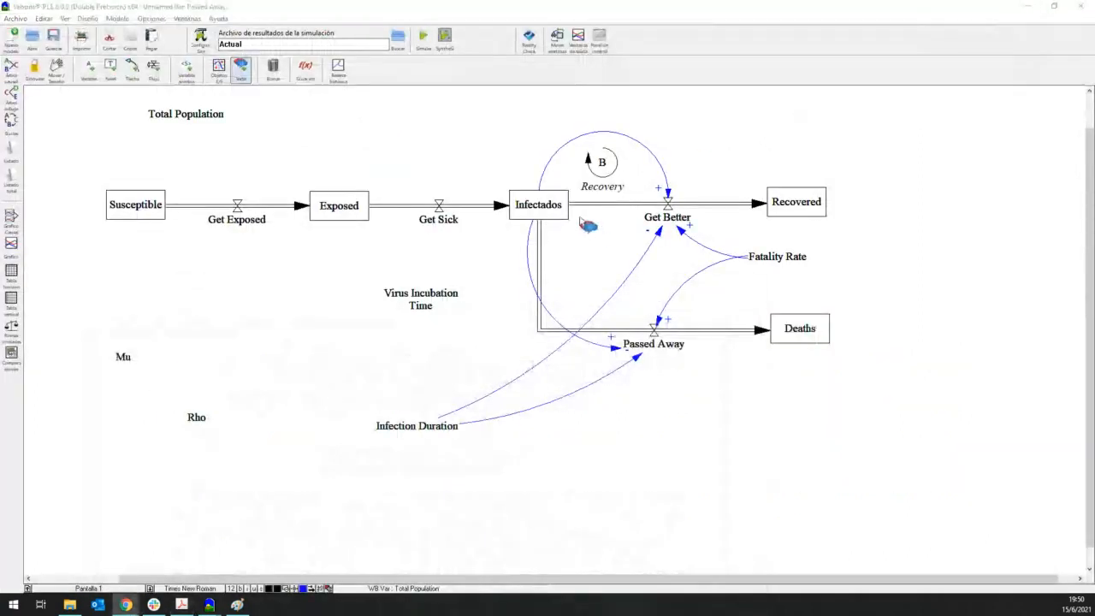
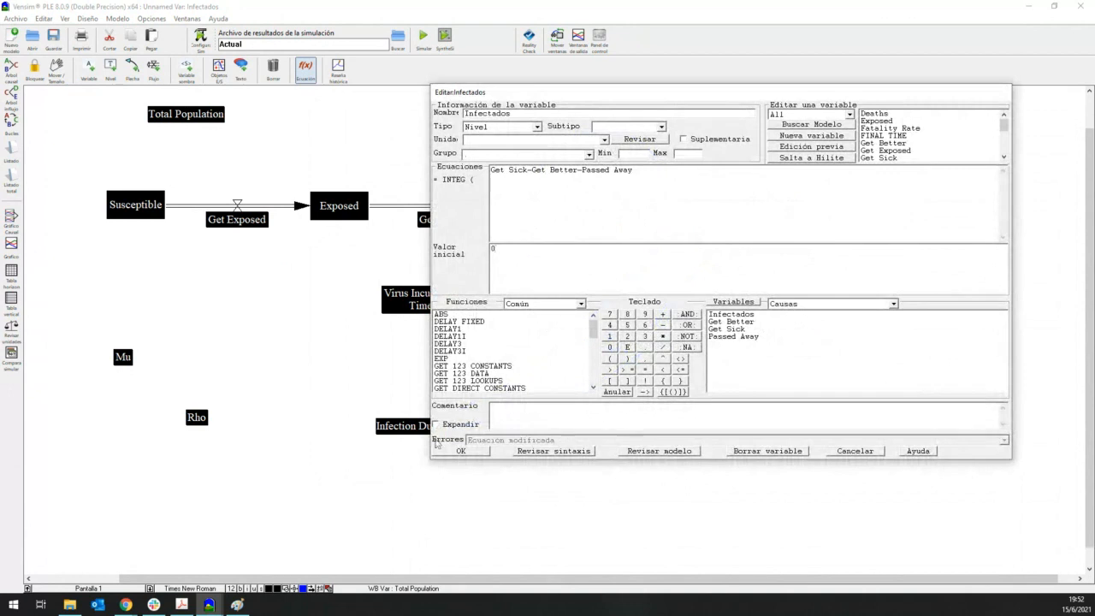
# Accept the Infectados level equation Get Sick-Get Better-Passed Away with initial value 0 and leave equation editing
pyautogui.click(447, 451)
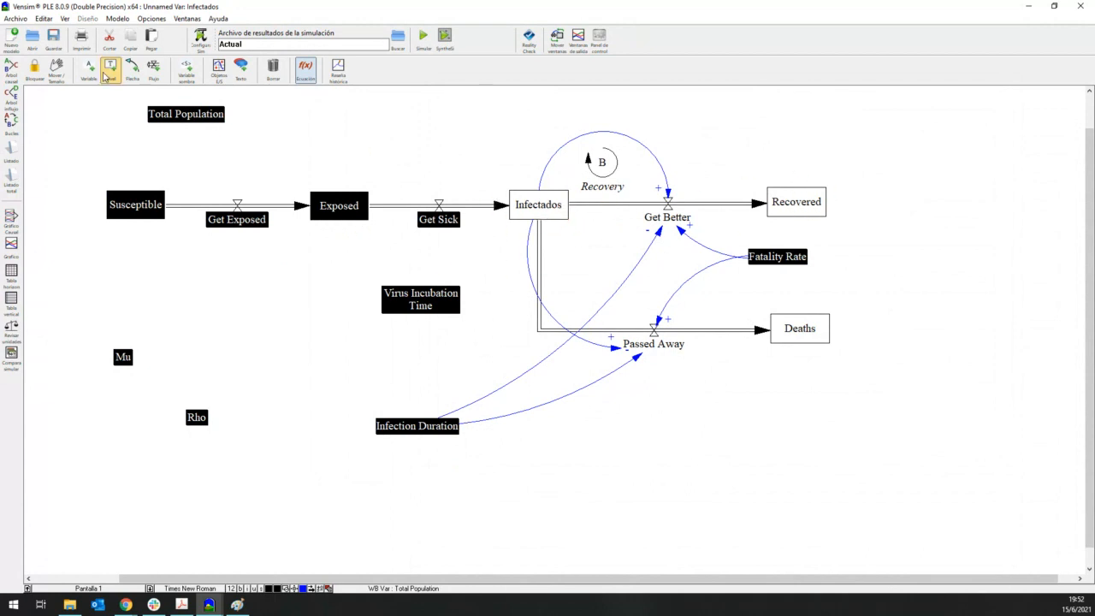
pyautogui.click(56, 69)
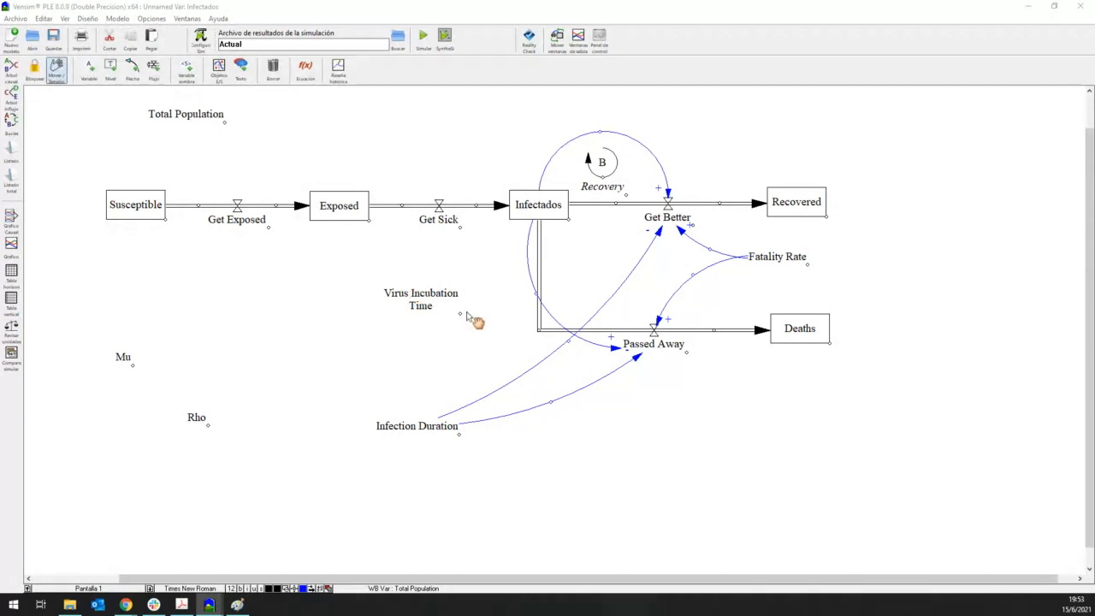
# Draw a causal arrow from Virus Incubation Time to Get Sick and curve it outward toward Infectados
pyautogui.click(134, 77)
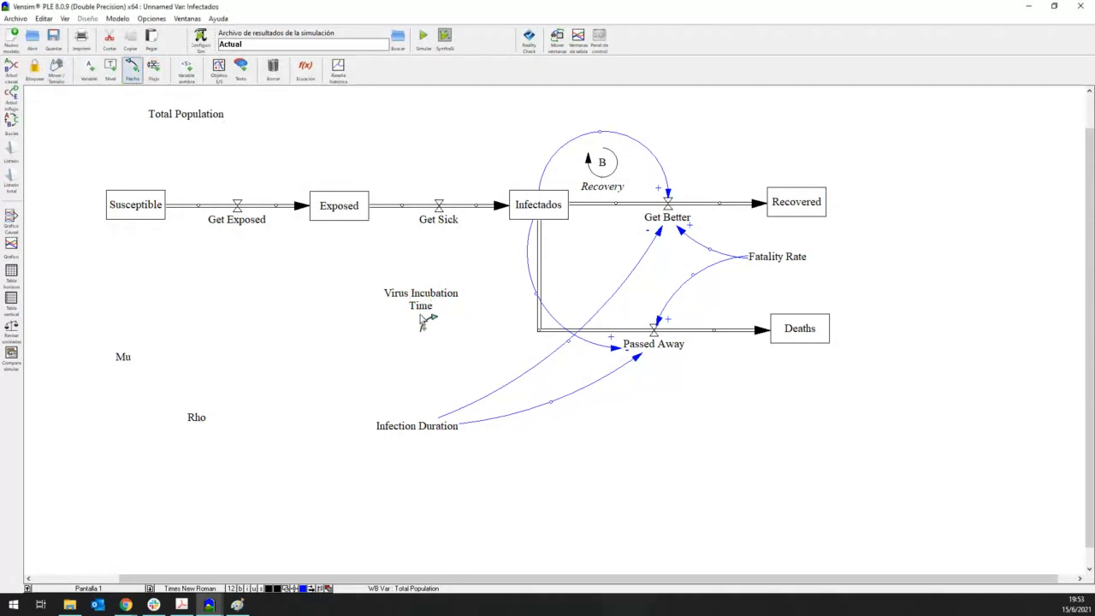
pyautogui.click(426, 303)
pyautogui.click(438, 221)
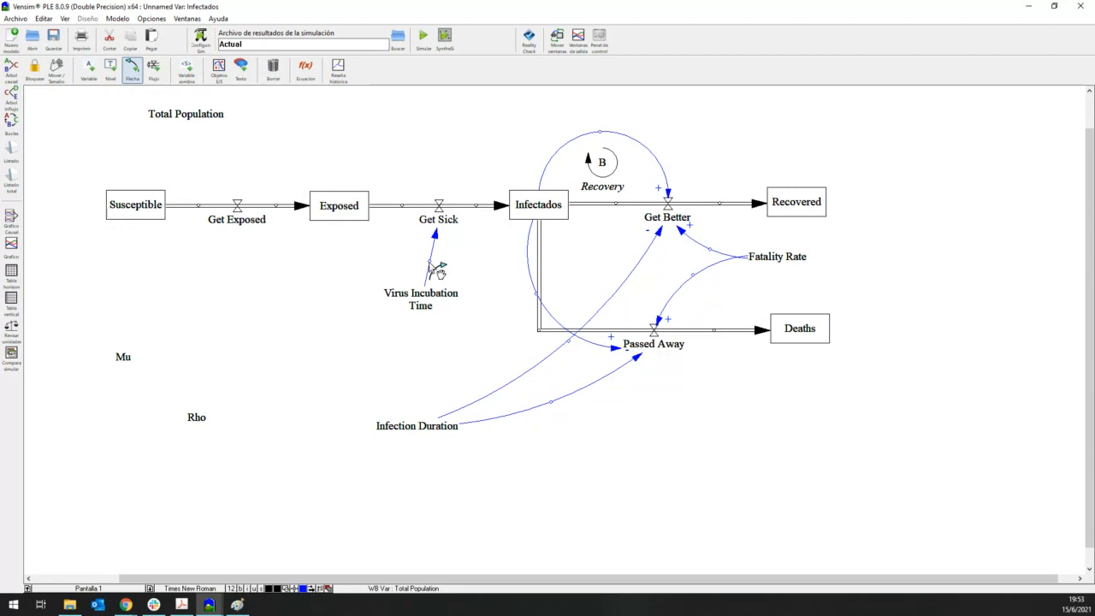
pyautogui.moveTo(437, 270); pyautogui.dragTo(488, 283)
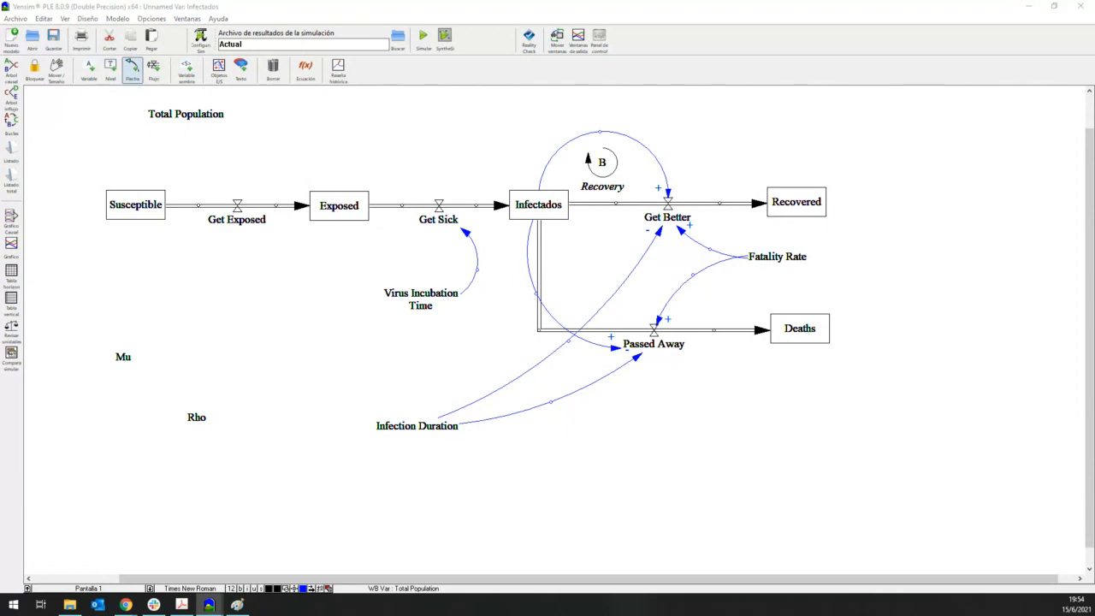
# Draw a causal arrow from the Exposed level to Get Sick and curve it below the flow
pyautogui.click(345, 214)
pyautogui.click(438, 224)
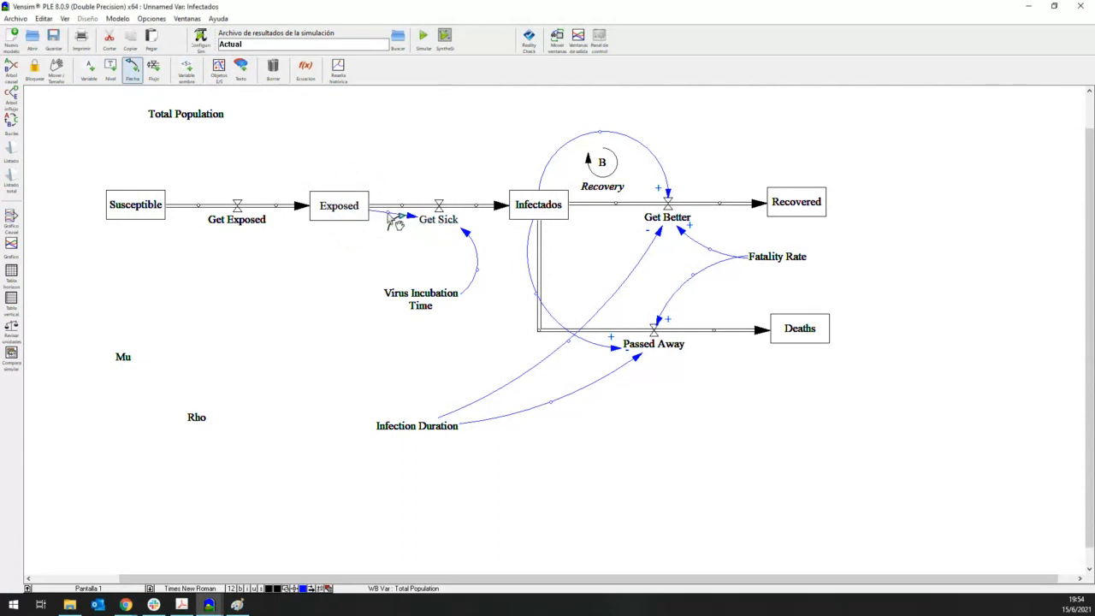
pyautogui.moveTo(396, 217); pyautogui.dragTo(372, 257)
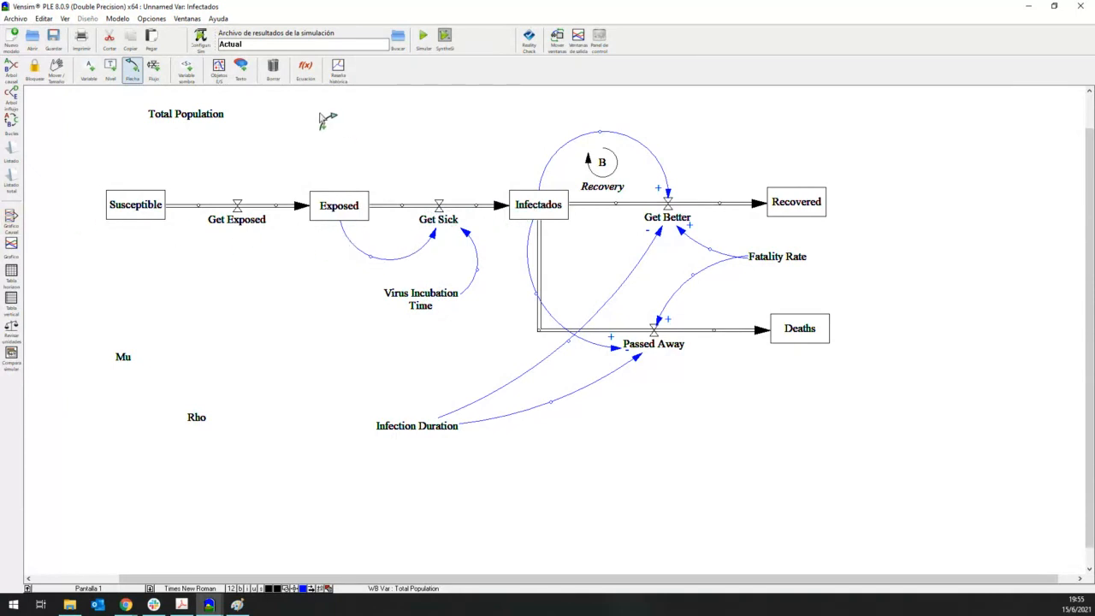
# Begin defining the equation of the Get Sick flow
pyautogui.click(306, 70)
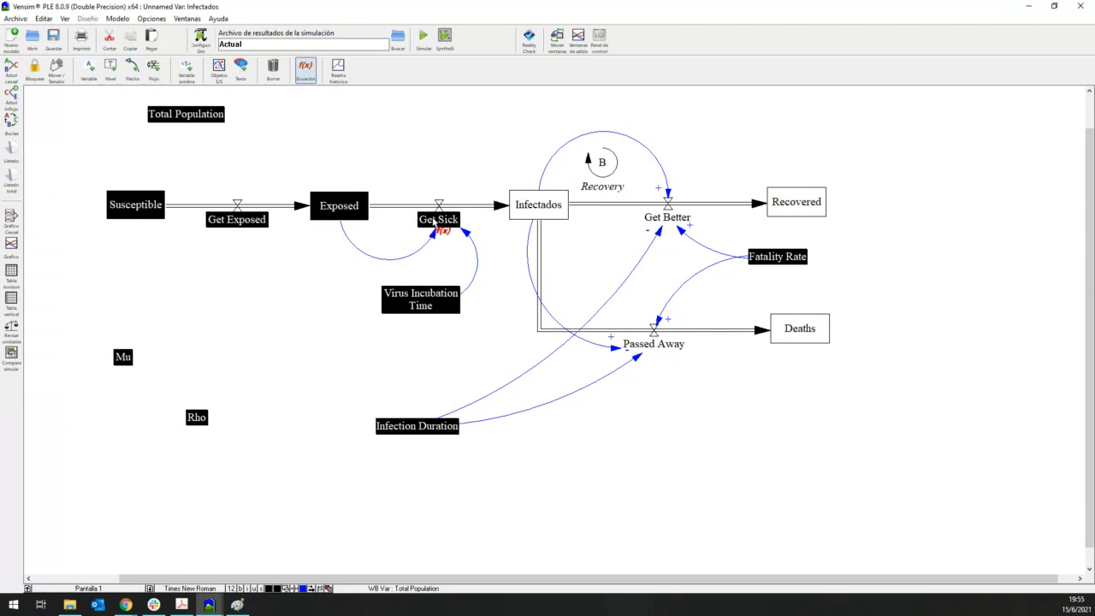
# Define the Get Sick flow with the equation Exposed*(1/Virus Incubation Time)
pyautogui.click(438, 221)
pyautogui.moveTo(530, 95); pyautogui.dragTo(601, 106)
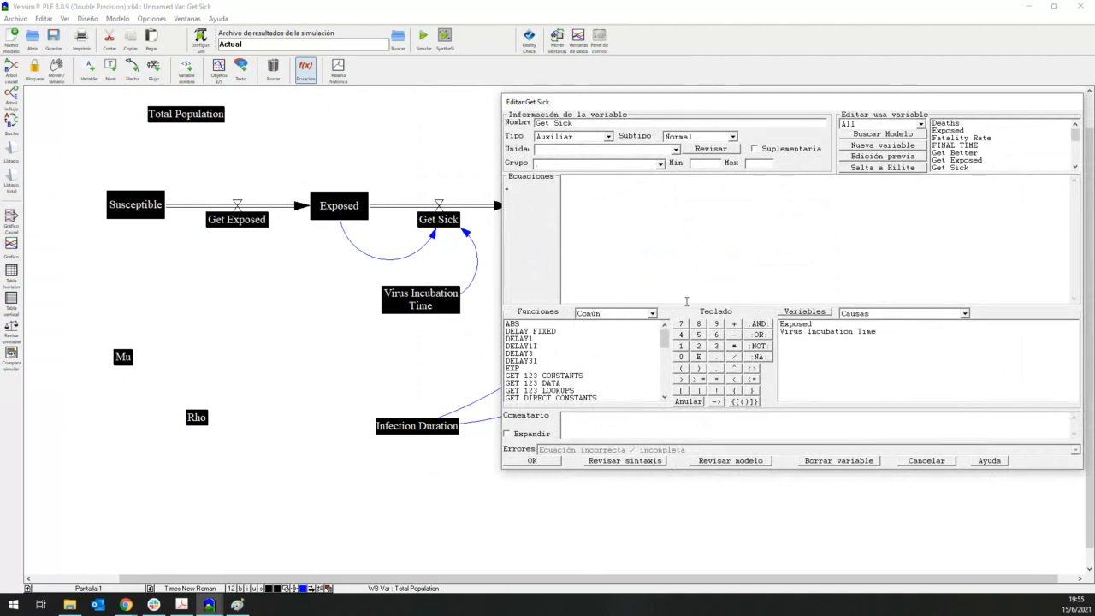
pyautogui.click(795, 326)
pyautogui.click(735, 346)
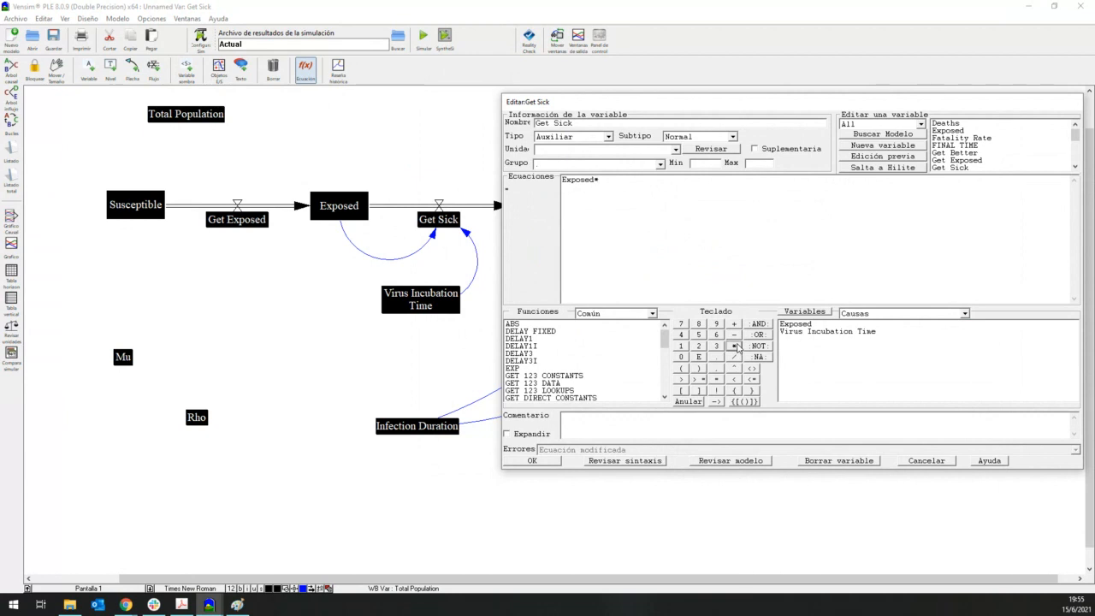
pyautogui.click(845, 332)
pyautogui.write('(1/Virus Incubation Time')
pyautogui.press('End')
pyautogui.write(')')
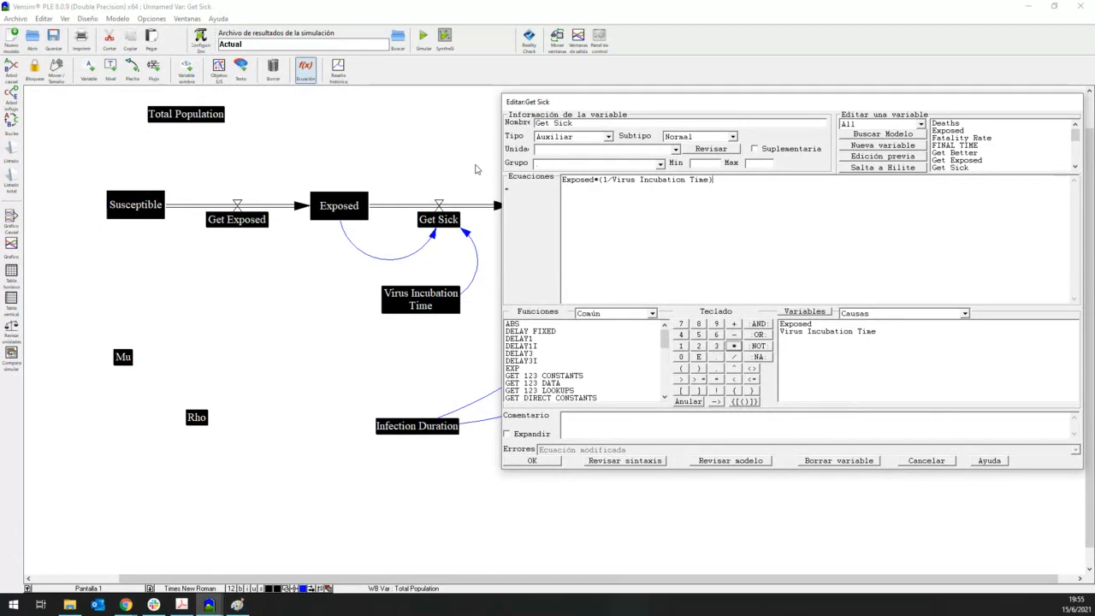
# Review the Exposed and 1/Virus Incubation Time terms of the Get Sick equation and accept it
pyautogui.moveTo(716, 181); pyautogui.dragTo(565, 182)
pyautogui.click(635, 185)
pyautogui.moveTo(562, 181); pyautogui.dragTo(595, 181)
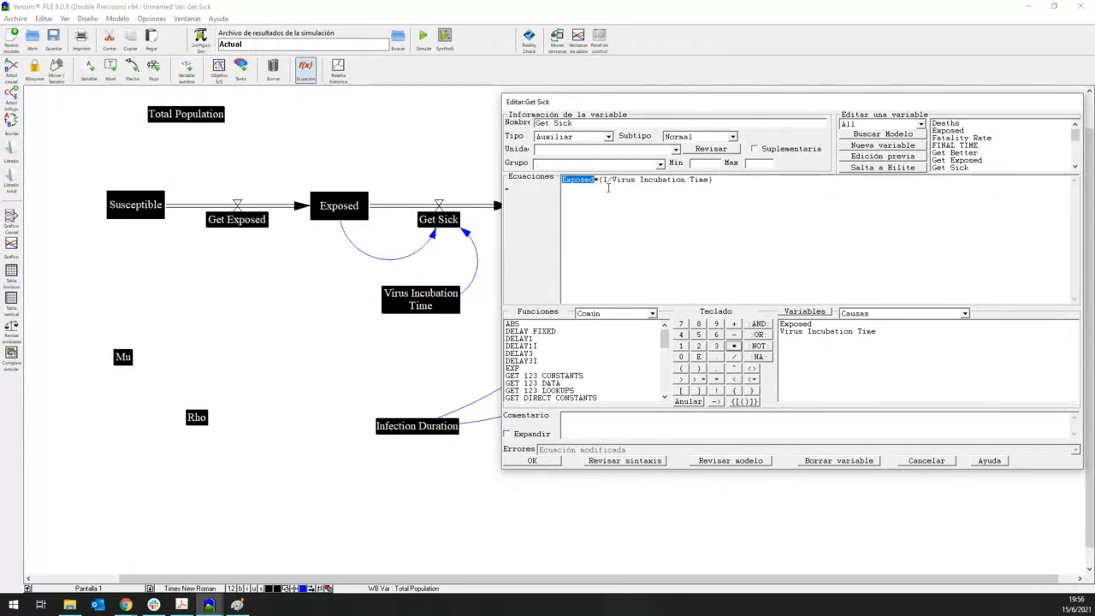
pyautogui.moveTo(710, 181); pyautogui.dragTo(603, 181)
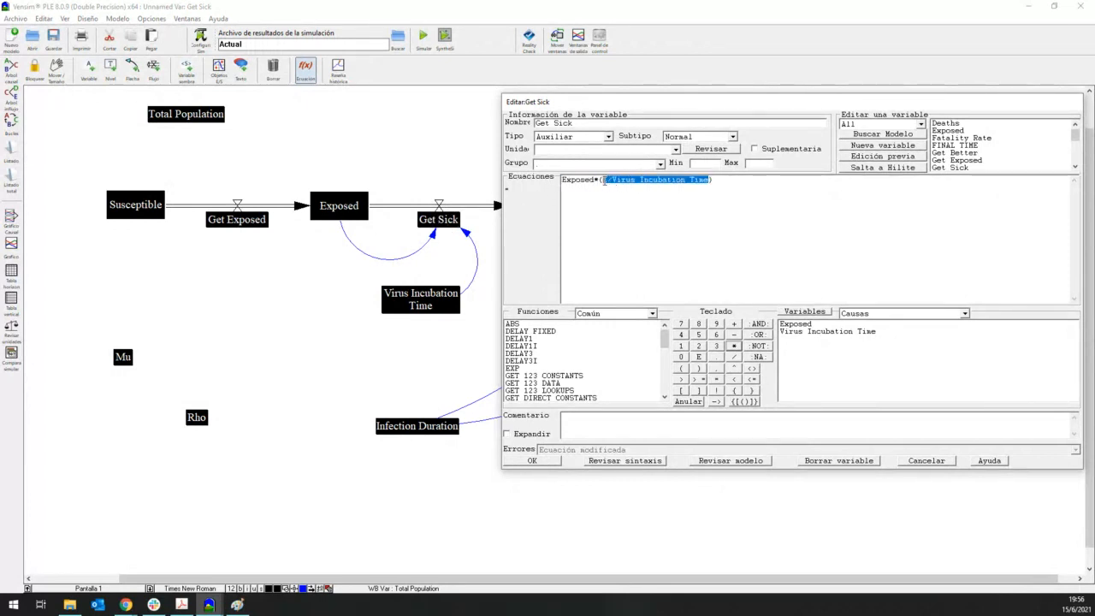
pyautogui.click(648, 197)
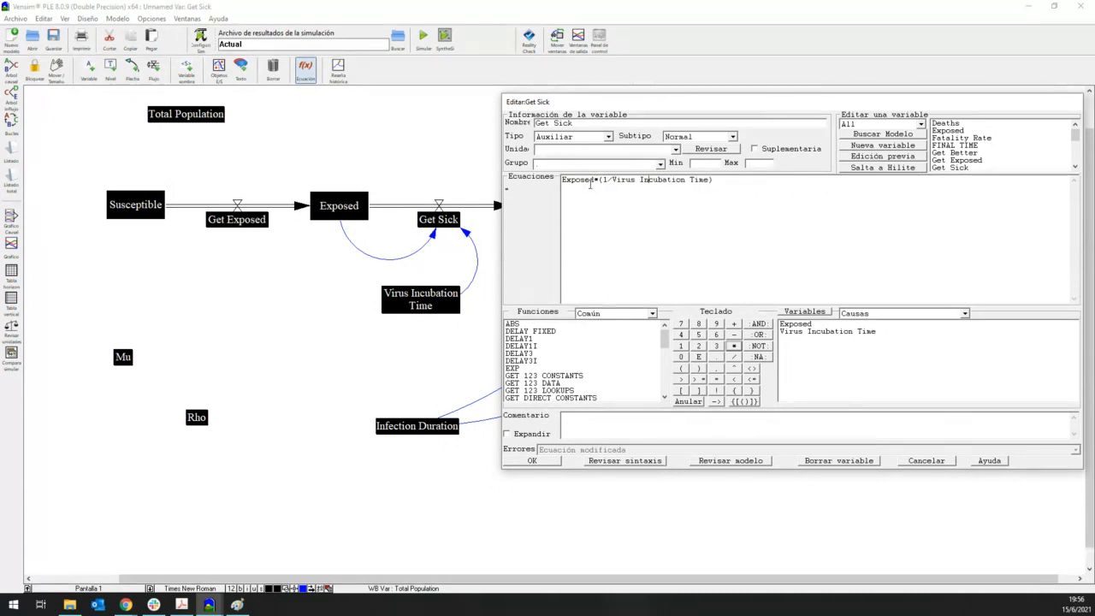
pyautogui.moveTo(595, 181); pyautogui.dragTo(562, 181)
pyautogui.click(610, 187)
pyautogui.moveTo(603, 179); pyautogui.dragTo(727, 176)
pyautogui.click(705, 213)
pyautogui.click(532, 461)
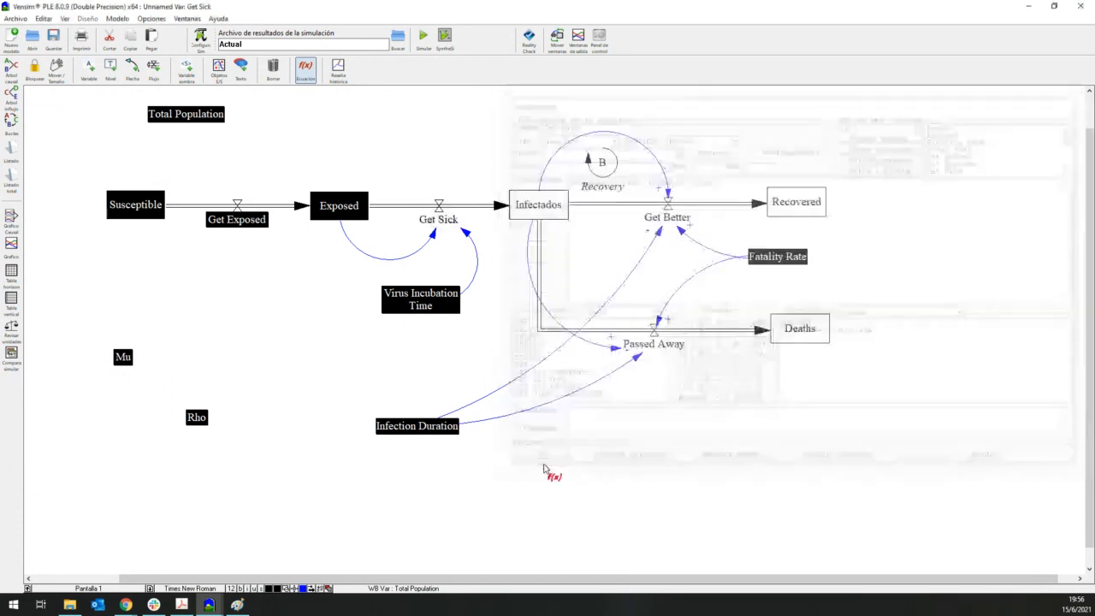
# Set the initial value of the Exposed level to 0
pyautogui.click(351, 213)
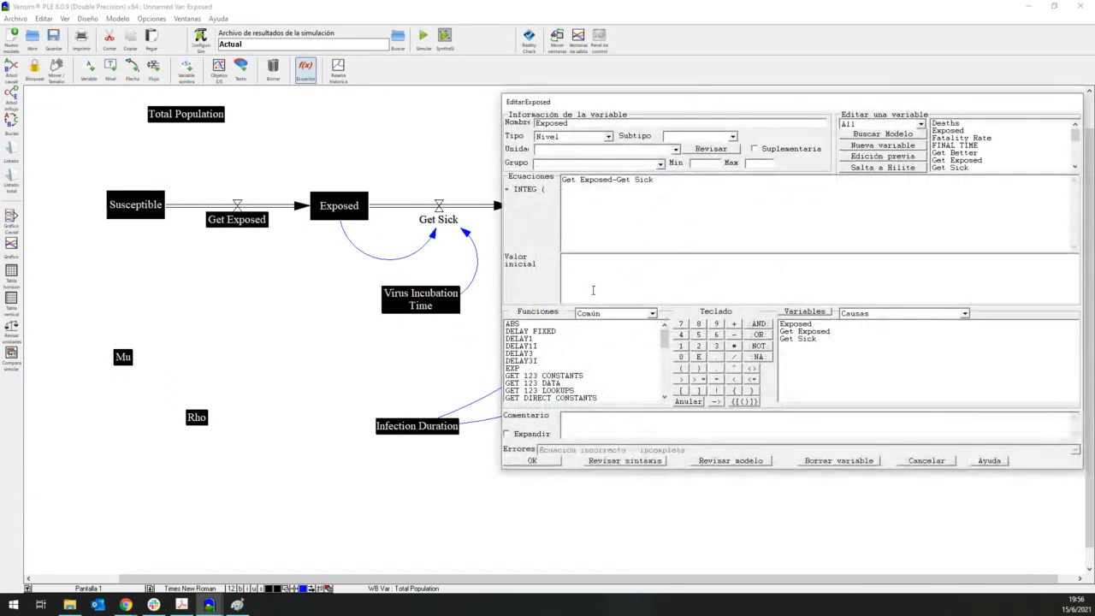
pyautogui.write('0')
pyautogui.click(532, 461)
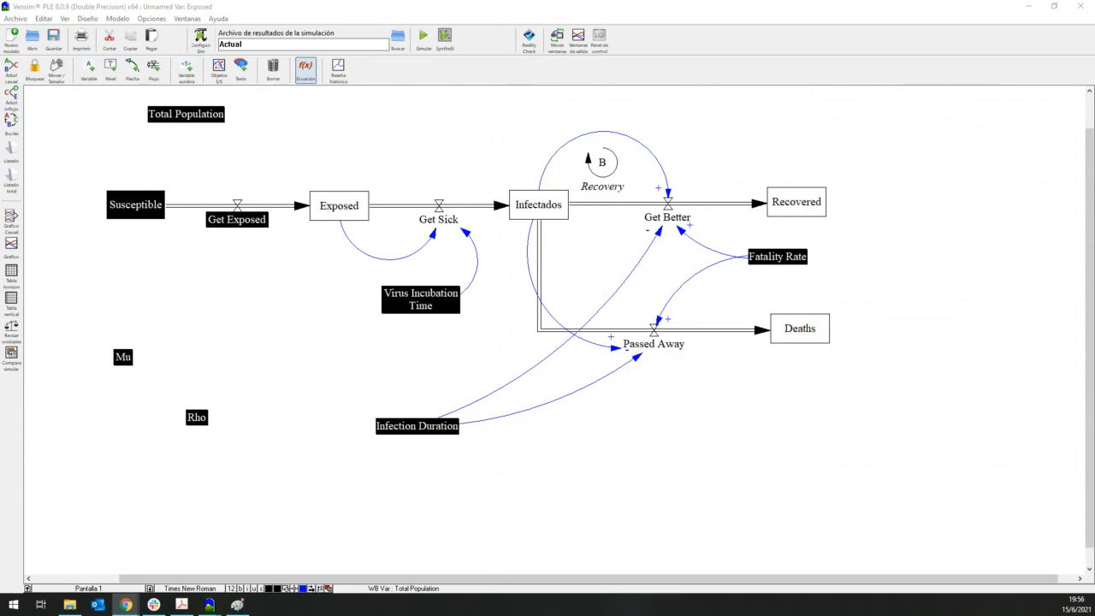
# Read the definitions of Nivel de Seguridad (μ) and Número de Reproducción (ρ) in Laboratorio8.pdf in Adobe Acrobat, and return to the Vensim model
pyautogui.click(181, 604)
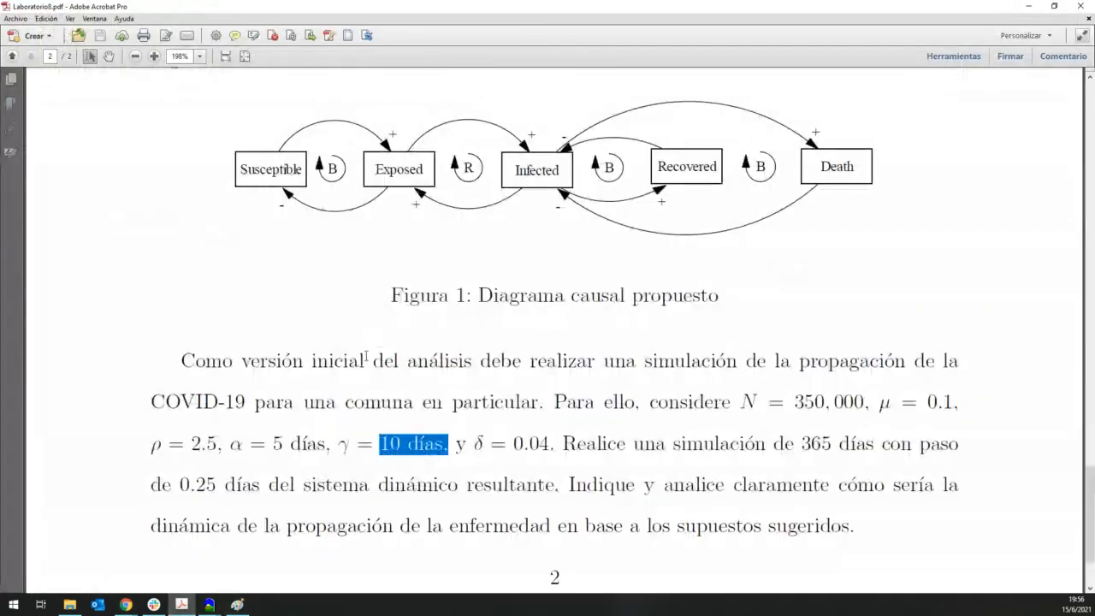
pyautogui.scroll(10, 367, 356)
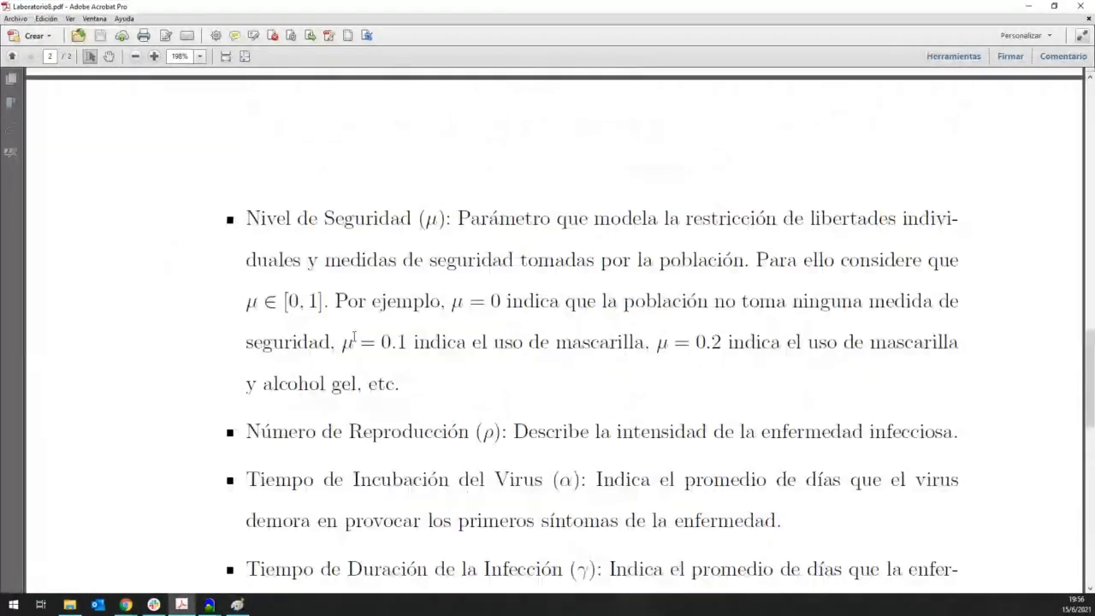
pyautogui.scroll(1, 354, 336)
pyautogui.moveTo(425, 246); pyautogui.dragTo(247, 246)
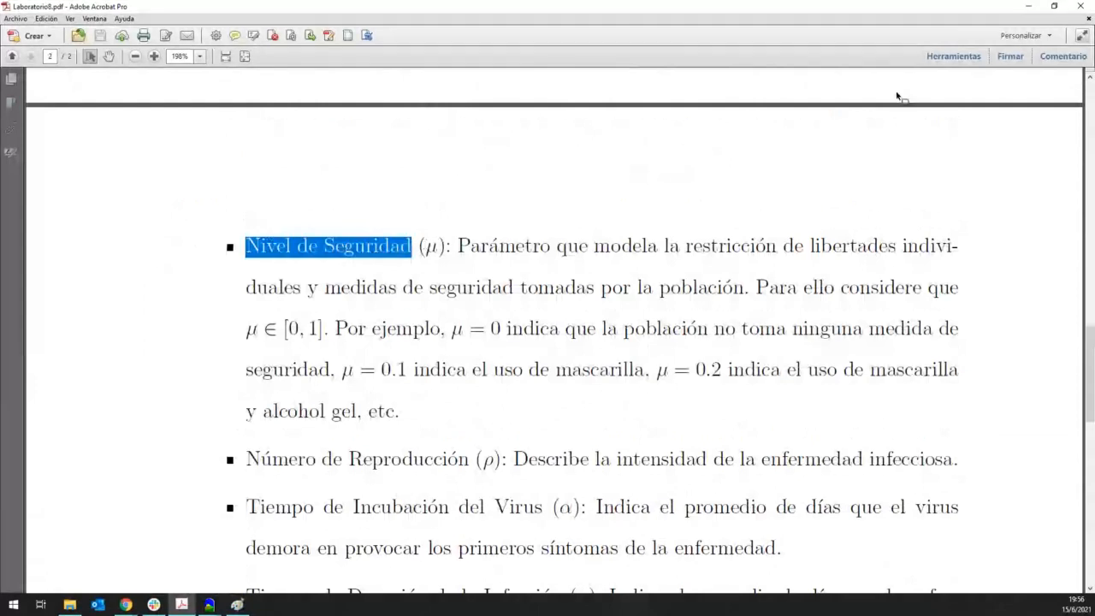
pyautogui.click(1028, 6)
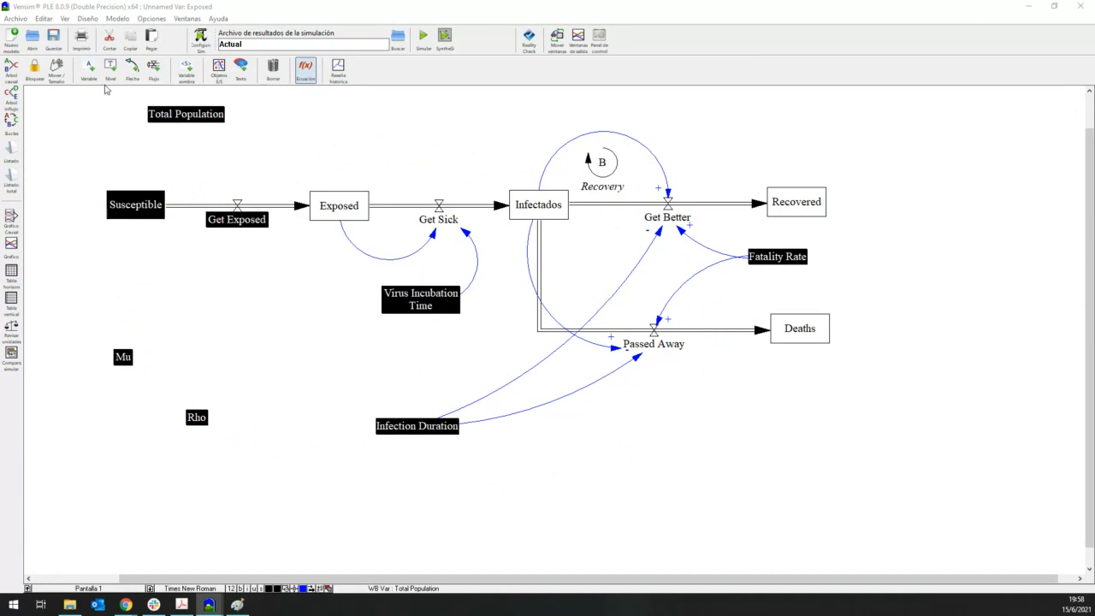
pyautogui.click(133, 68)
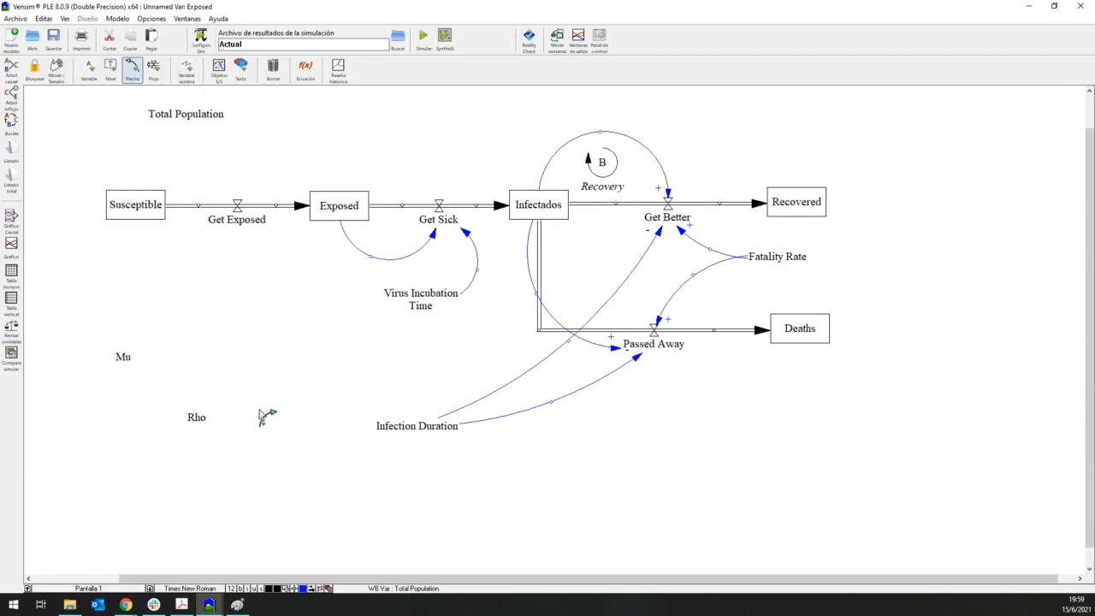
pyautogui.hotkey('alt', 'Tab')
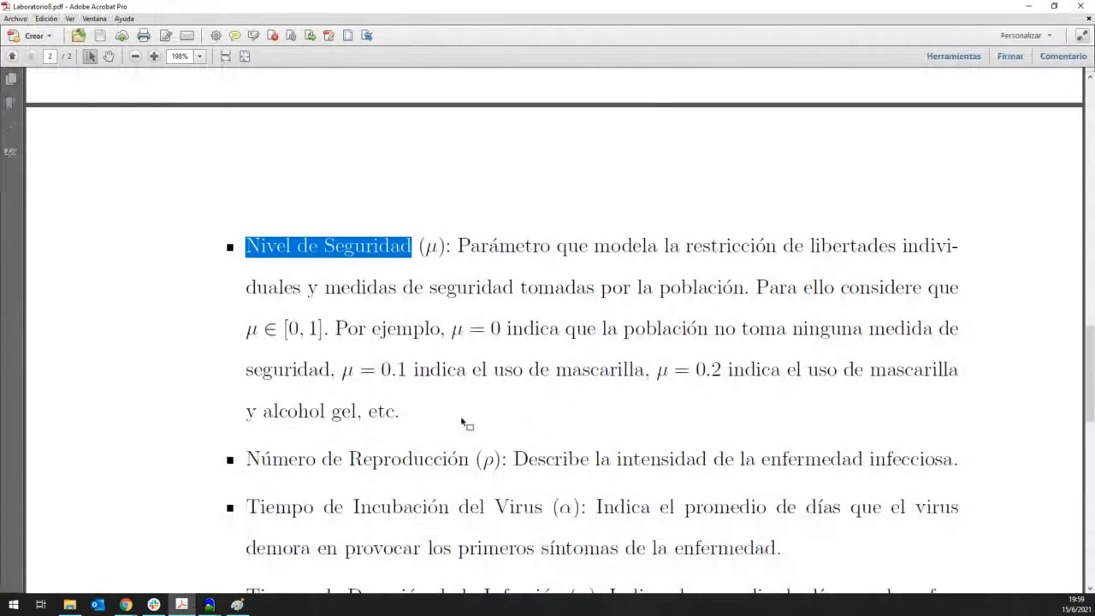
pyautogui.scroll(-2, 462, 423)
pyautogui.moveTo(517, 376); pyautogui.dragTo(905, 377)
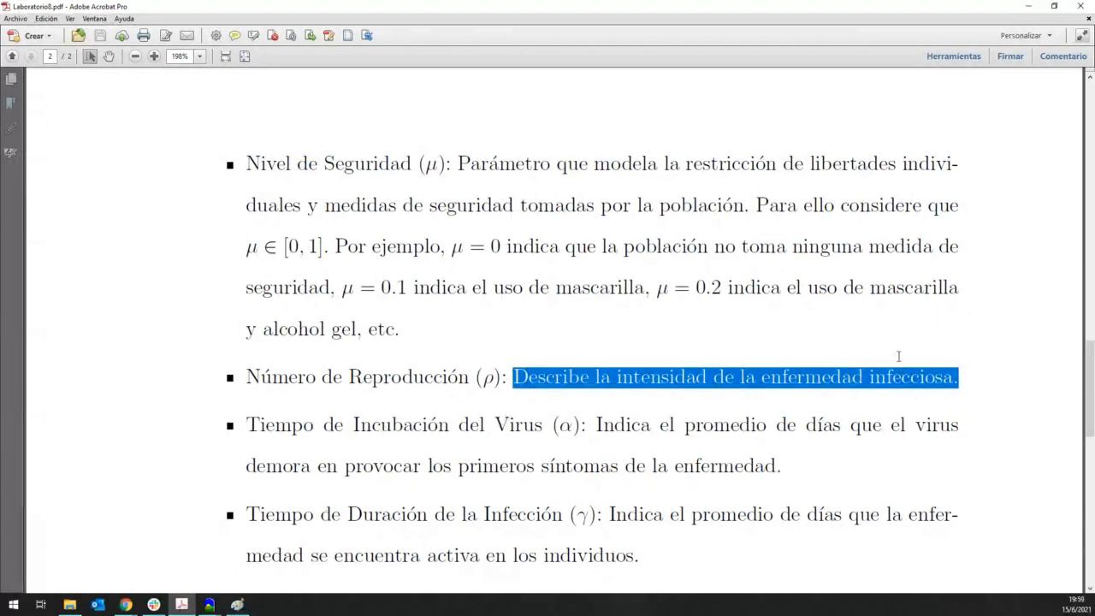
pyautogui.click(1026, 9)
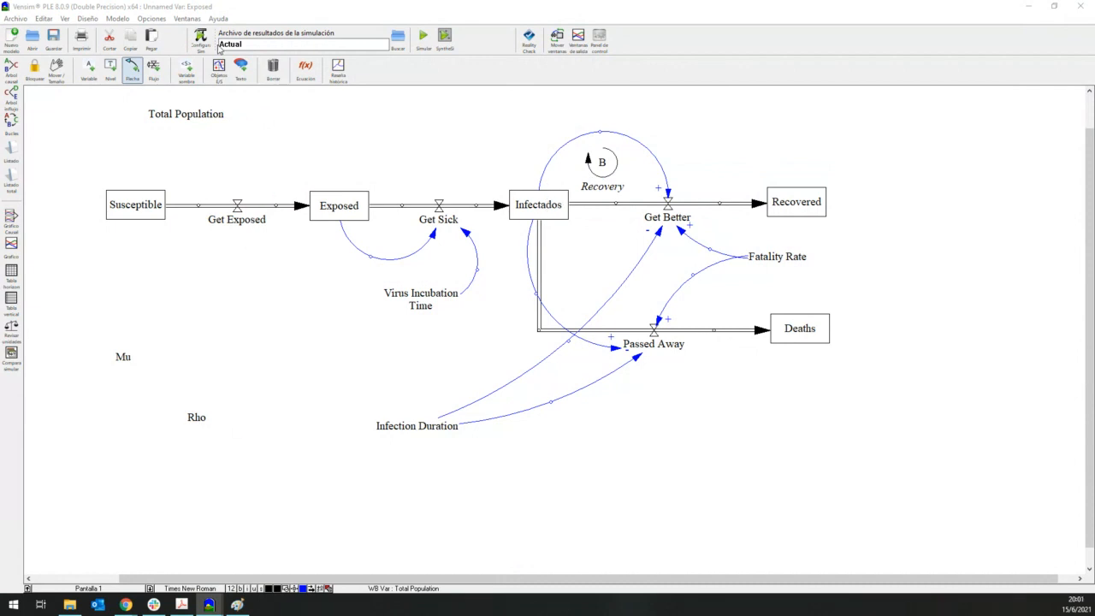
# Add a variable named Infectious Contact Rate between Mu and Infection Duration, below Get Exposed
pyautogui.click(88, 75)
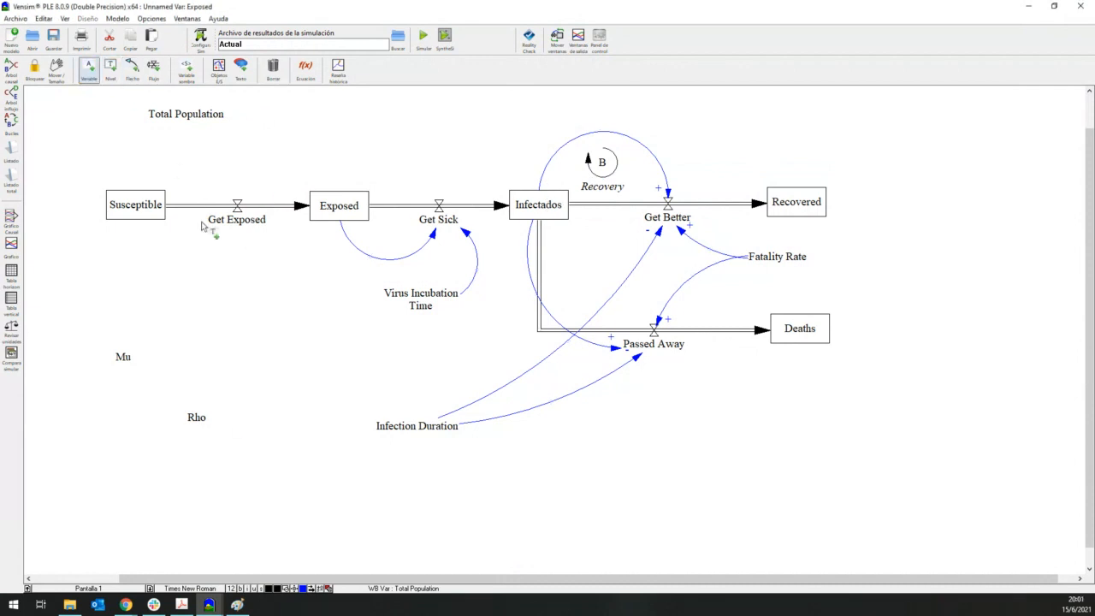
pyautogui.click(278, 347)
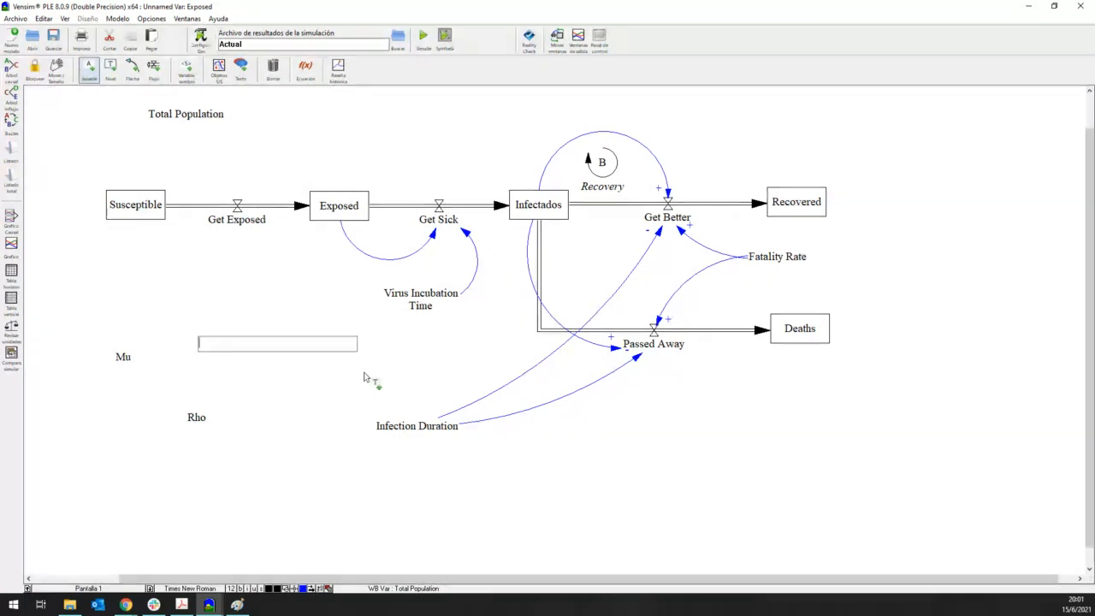
pyautogui.write('Infec')
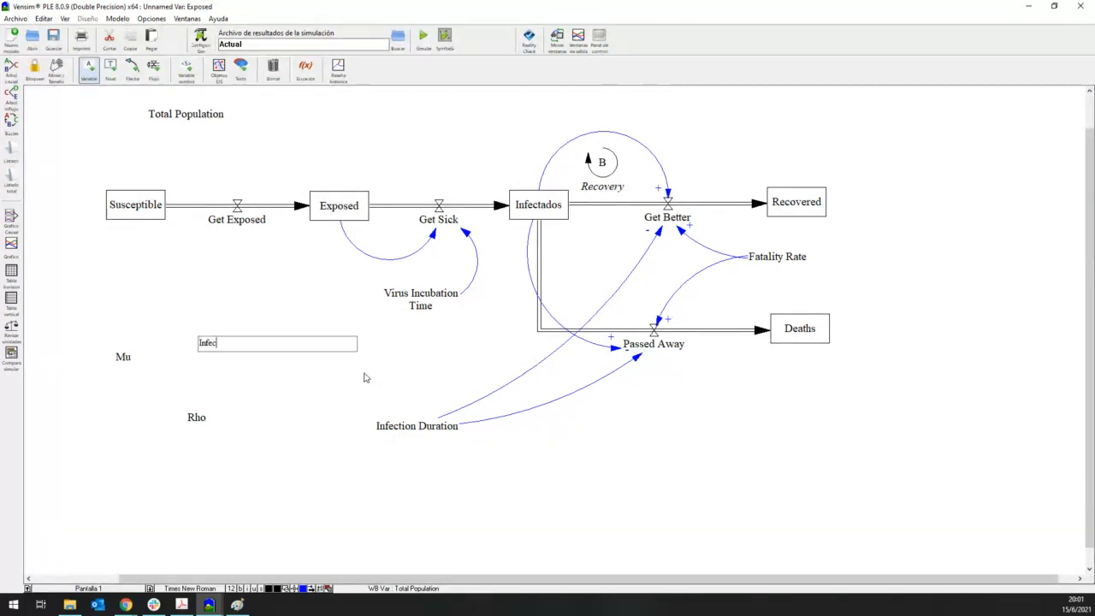
pyautogui.write('tious Contact Rate')
pyautogui.press('Return')
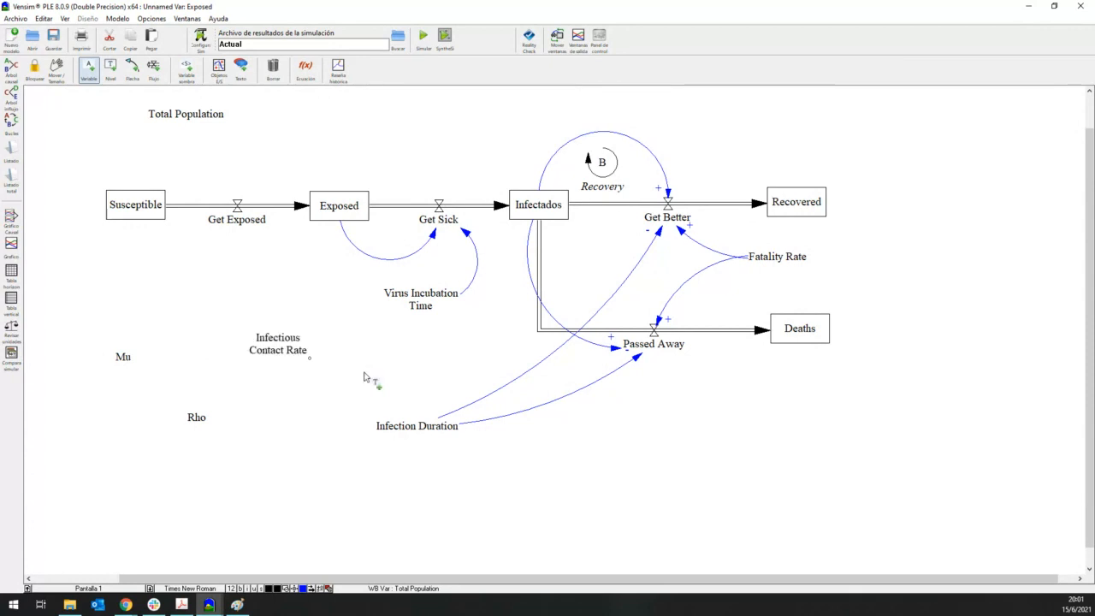
# Connect Mu to Infectious Contact Rate with a slightly curved arrow, declining the backup save
pyautogui.click(132, 69)
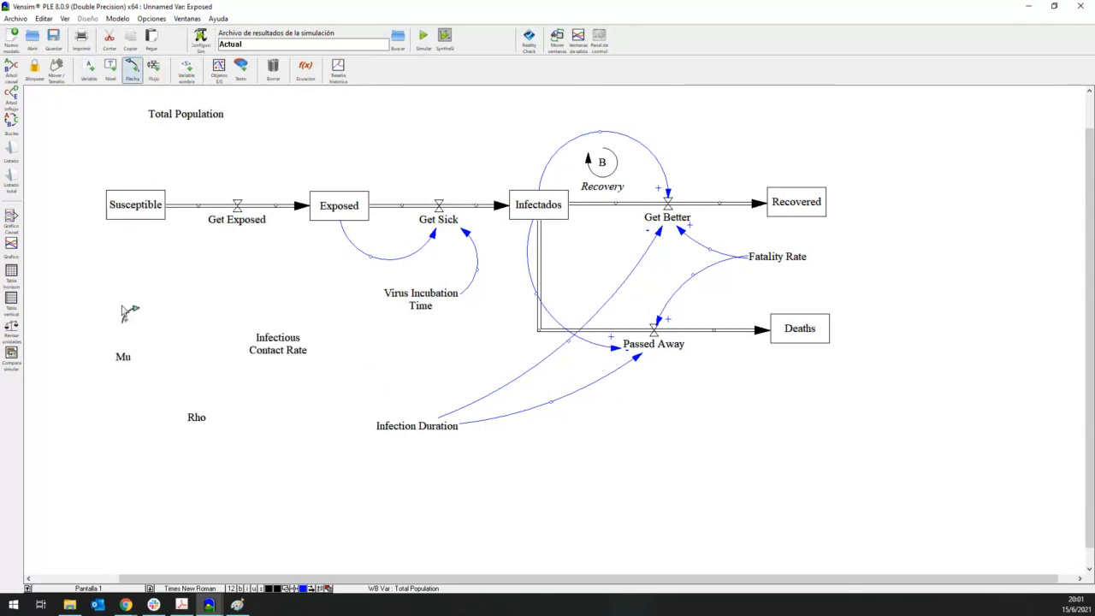
pyautogui.click(124, 359)
pyautogui.click(272, 346)
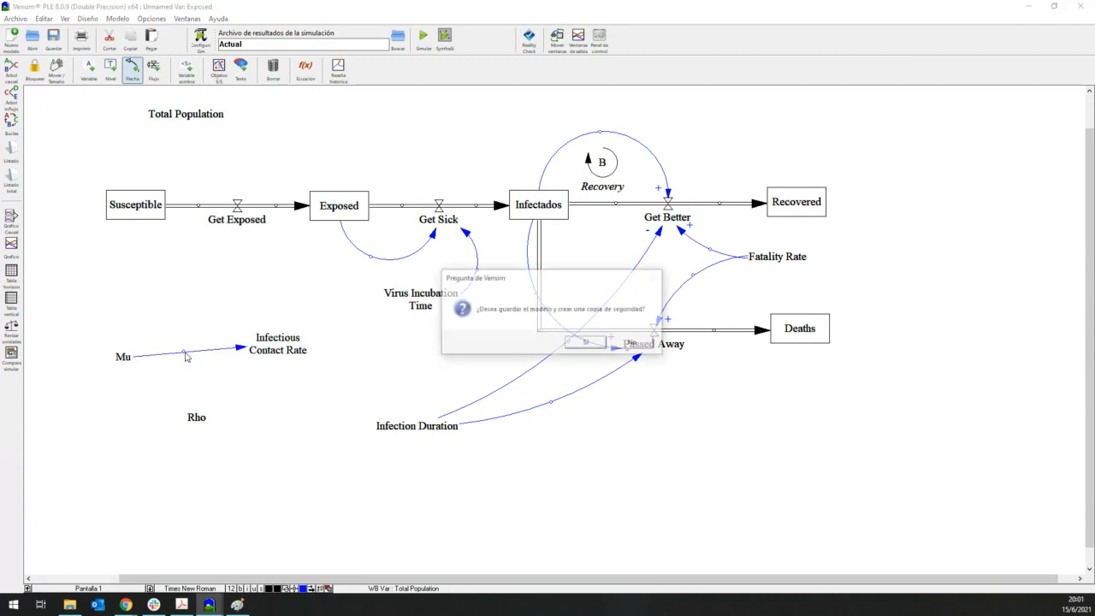
pyautogui.click(633, 343)
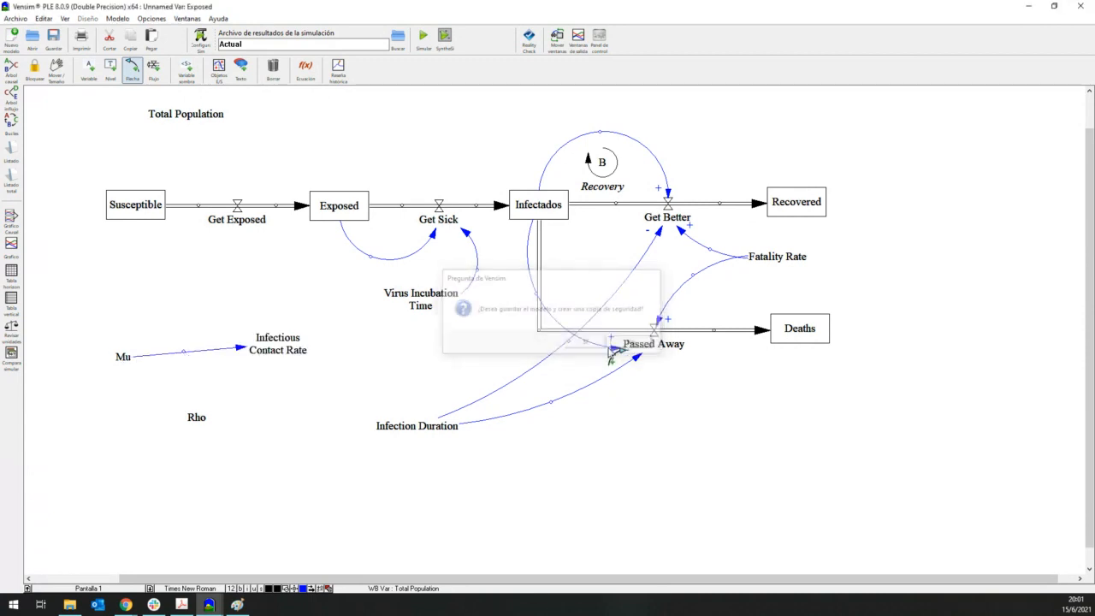
pyautogui.moveTo(184, 353); pyautogui.dragTo(185, 364)
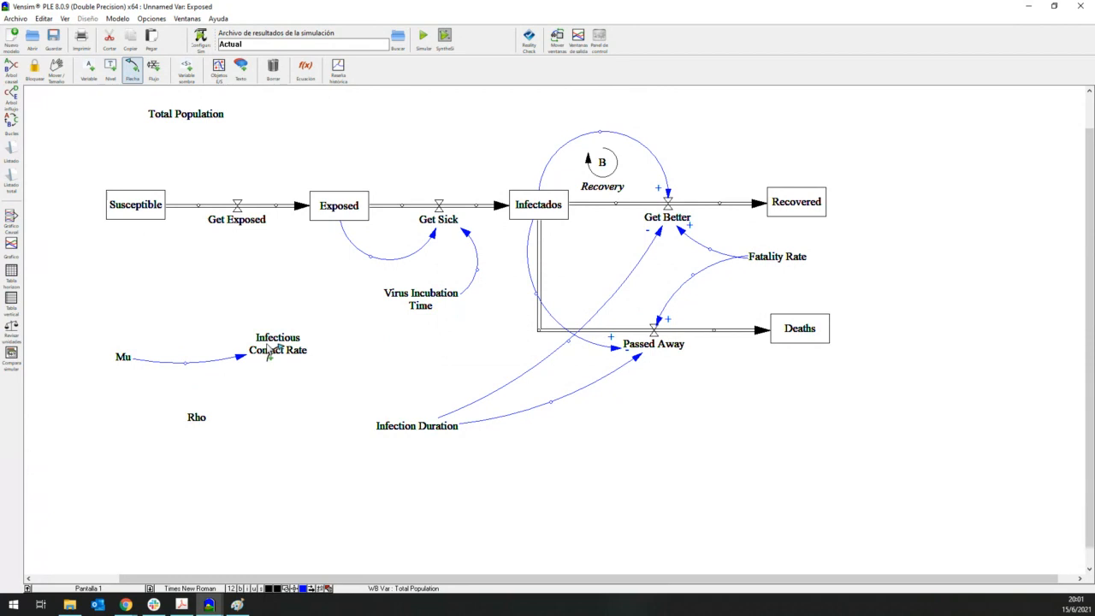
# Connect Rho and Infection Duration to Infectious Contact Rate with curved arrows
pyautogui.click(197, 418)
pyautogui.click(272, 349)
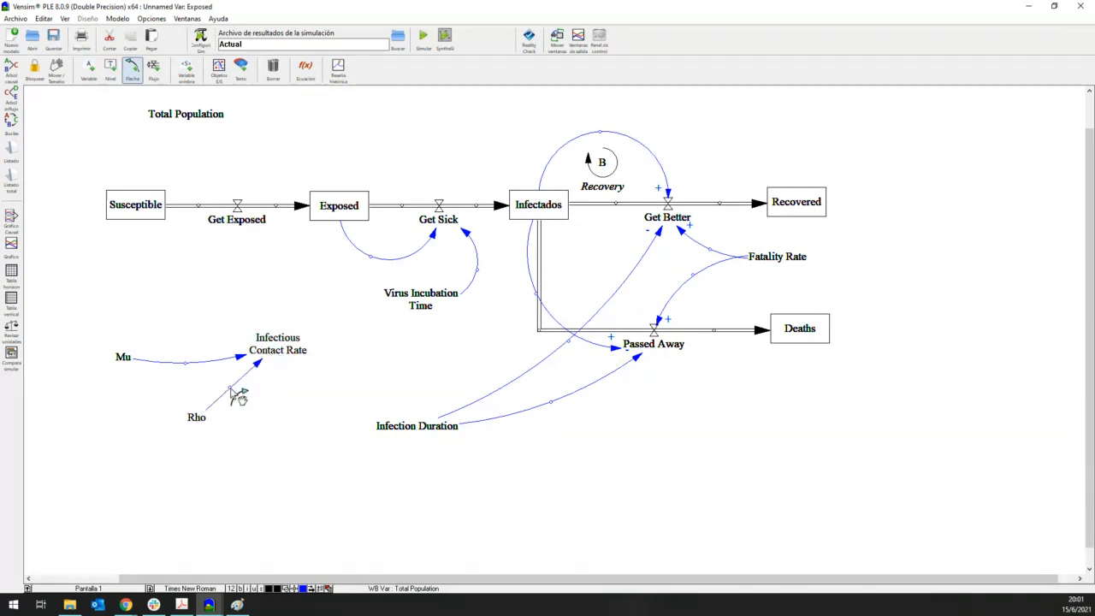
pyautogui.moveTo(235, 391); pyautogui.dragTo(244, 396)
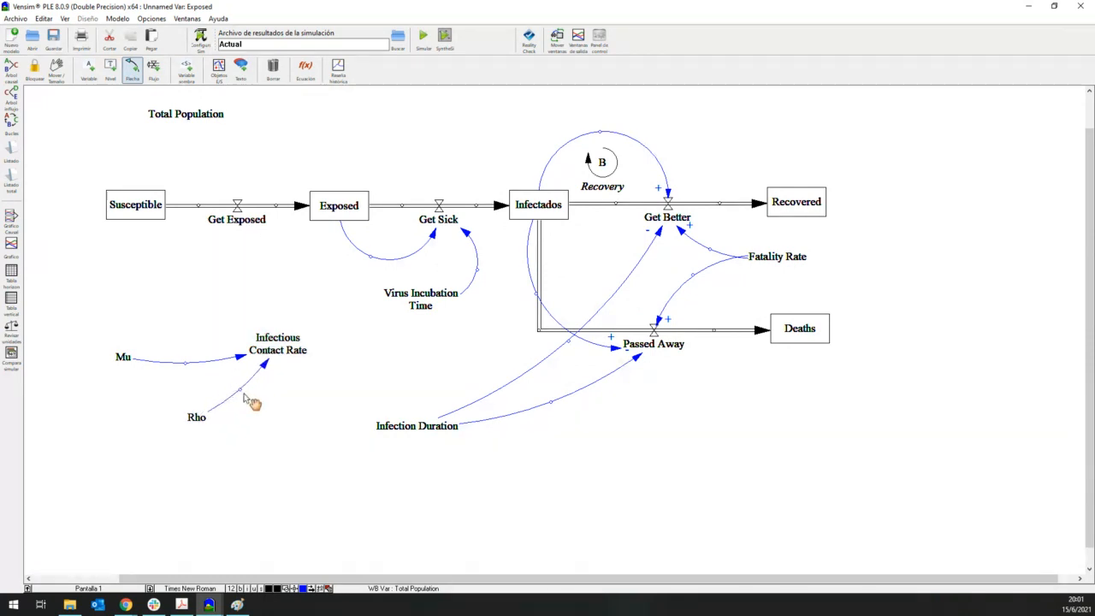
pyautogui.click(417, 426)
pyautogui.click(285, 379)
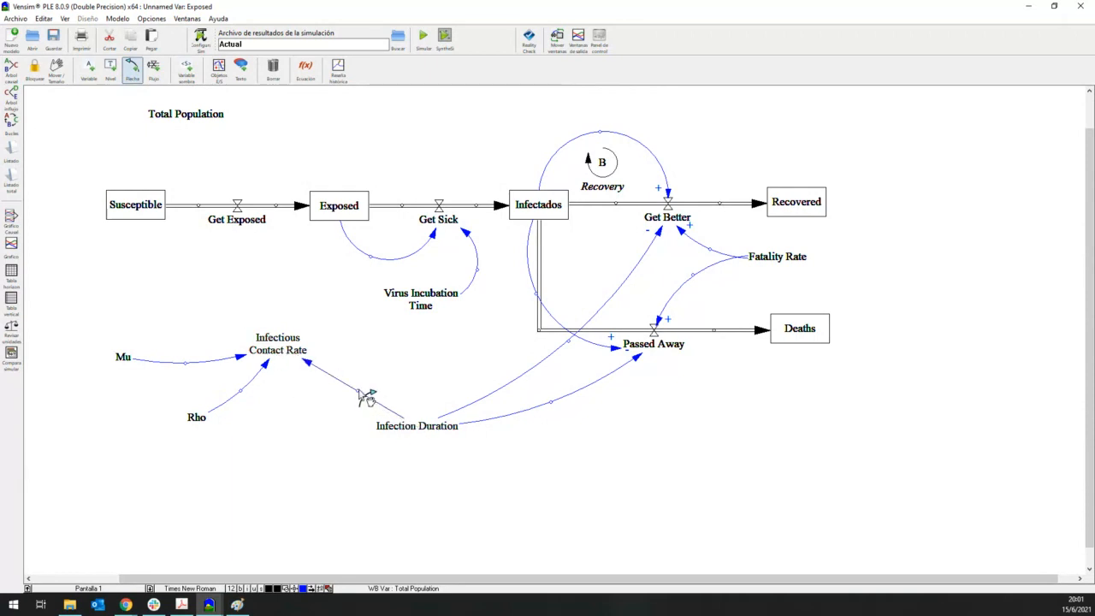
pyautogui.moveTo(368, 398); pyautogui.dragTo(325, 409)
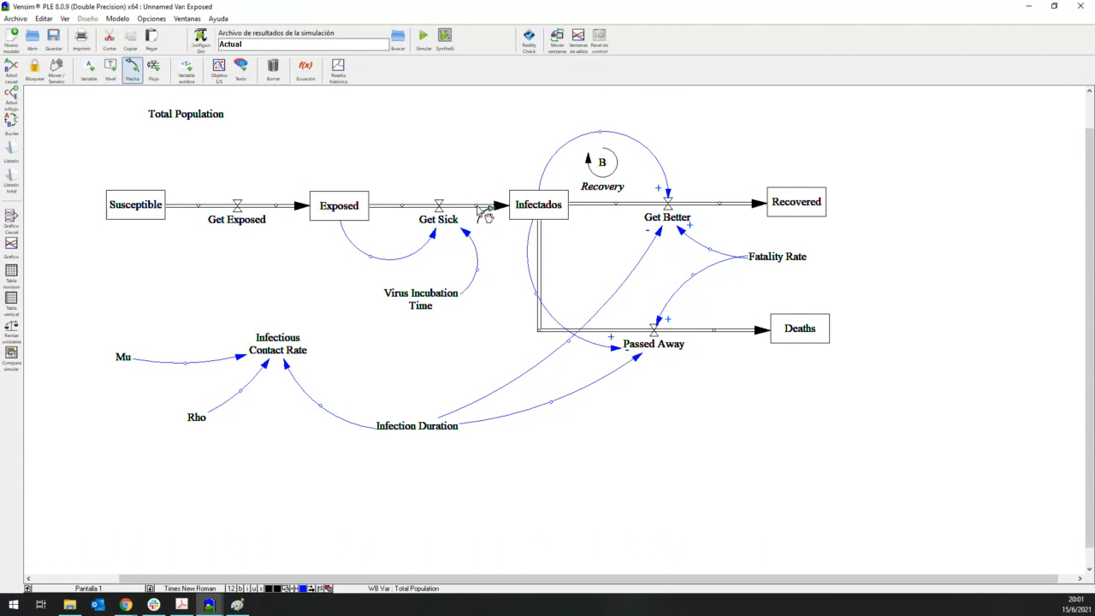
# Connect Infectados to Infectious Contact Rate with a curved arrow, and reshape the Infectados–Passed Away arrow to curve clear of it
pyautogui.click(524, 212)
pyautogui.click(300, 350)
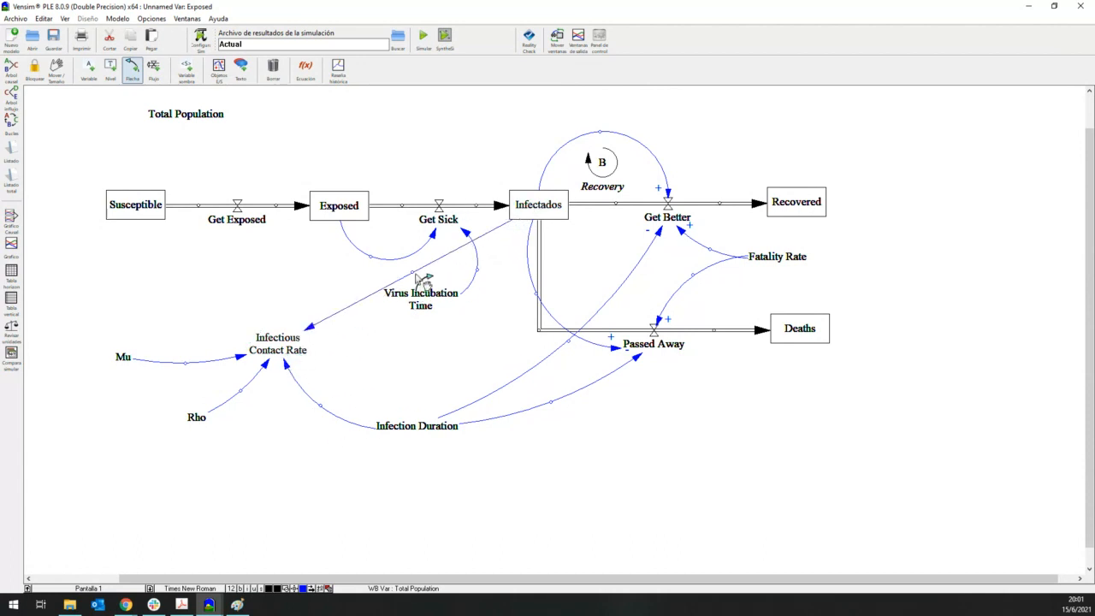
pyautogui.moveTo(413, 273); pyautogui.dragTo(458, 346)
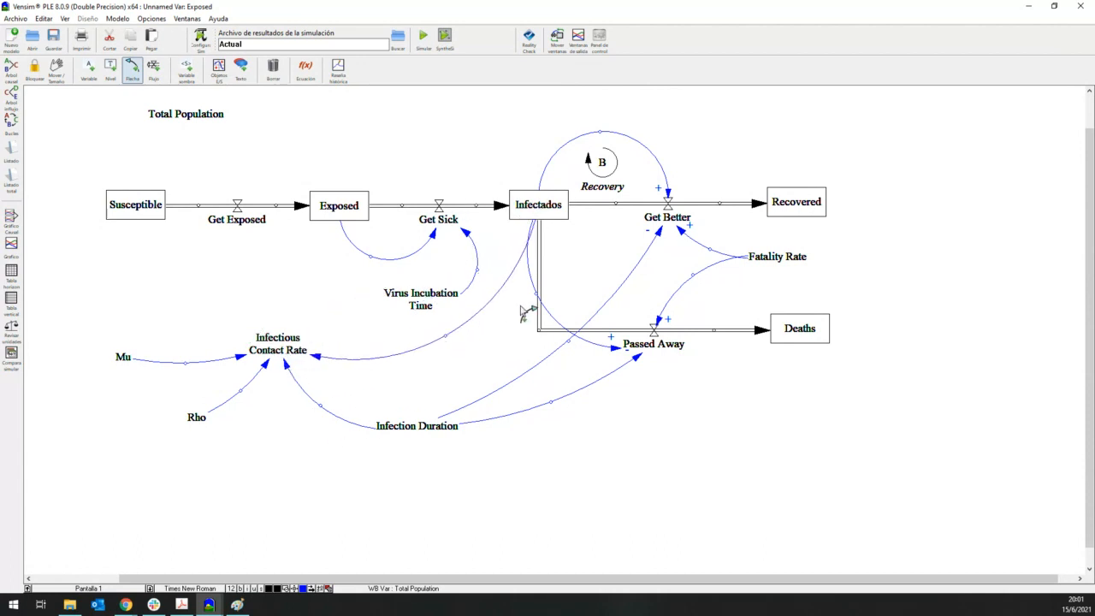
pyautogui.moveTo(546, 303); pyautogui.dragTo(566, 287)
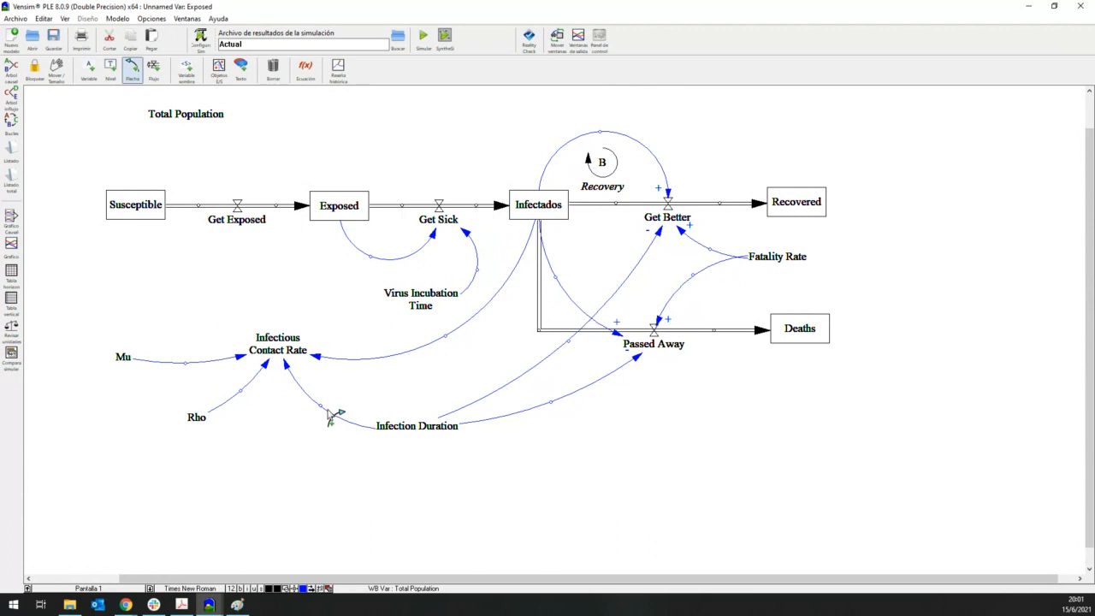
# Connect Total Population to Infectious Contact Rate with an arrow curving to the right of Get Exposed
pyautogui.click(196, 123)
pyautogui.click(272, 319)
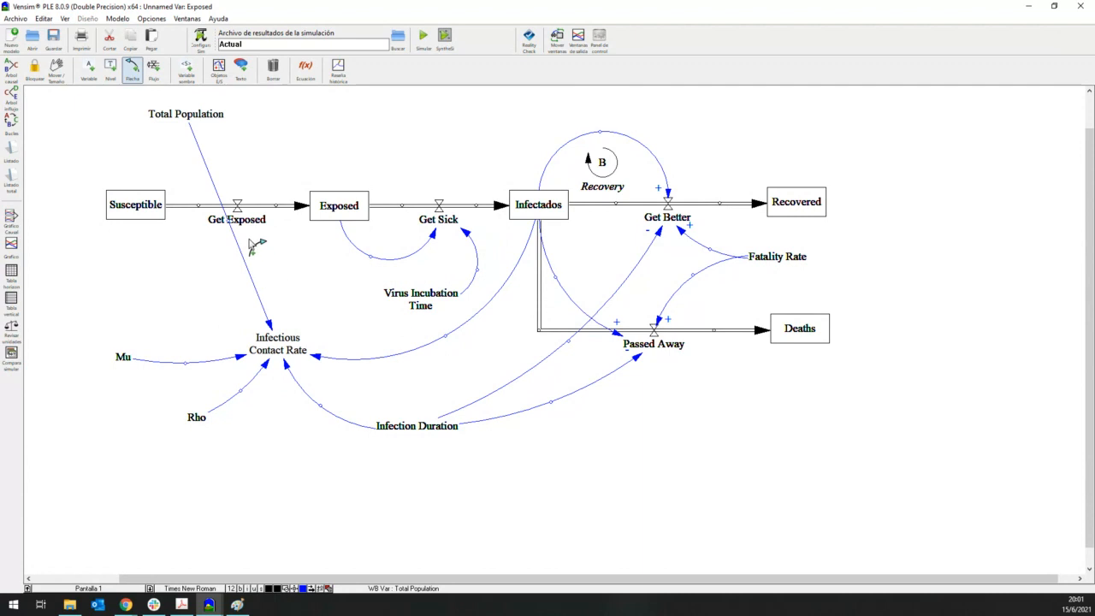
pyautogui.moveTo(229, 224); pyautogui.dragTo(291, 208)
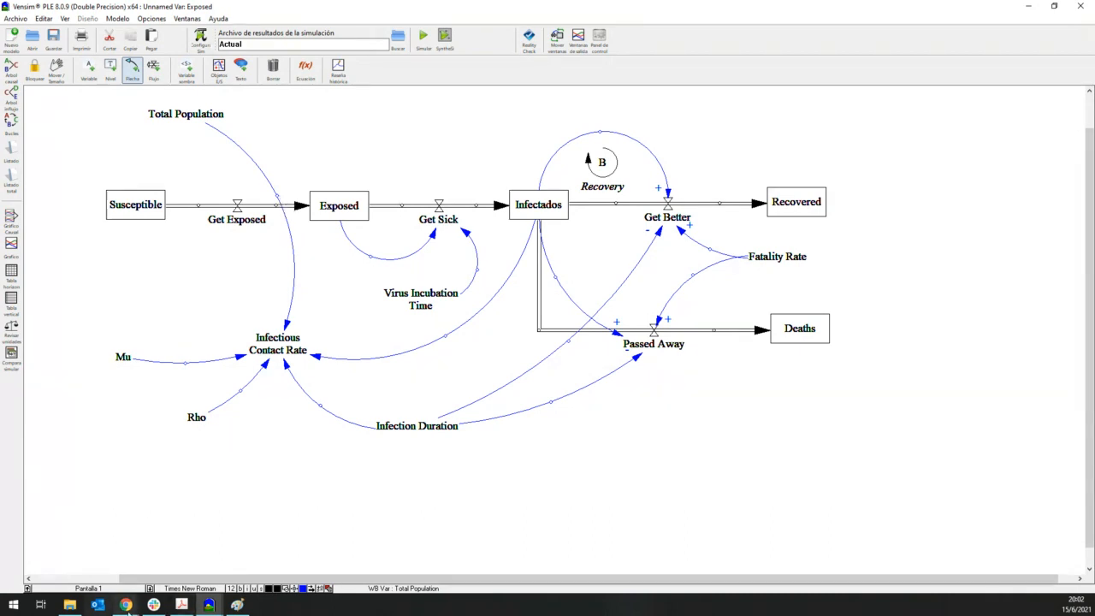
# Switch to Chrome and open the bookmarked article "Homeostatic representation for risk decision making" in a new tab
pyautogui.moveTo(126, 605)
pyautogui.click(291, 557)
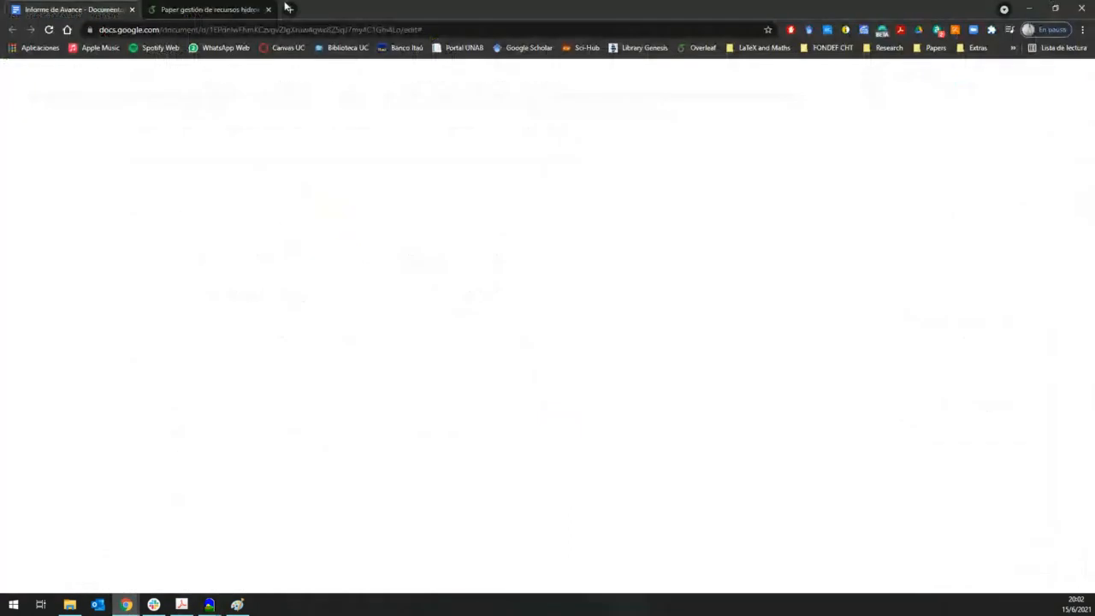
pyautogui.hotkey('ctrl', 't')
pyautogui.click(931, 48)
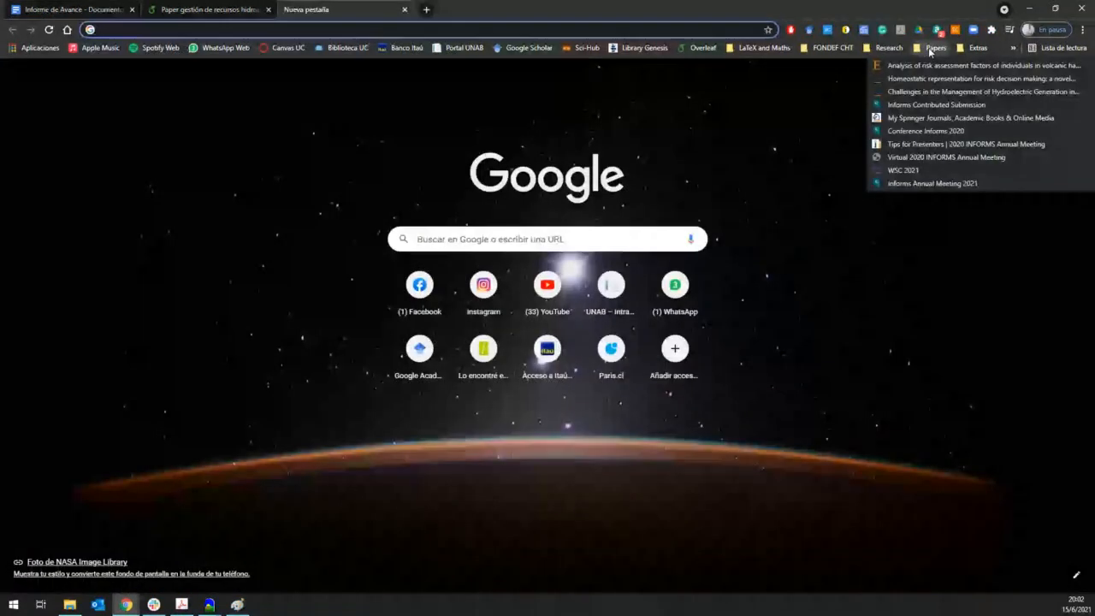
pyautogui.click(912, 77)
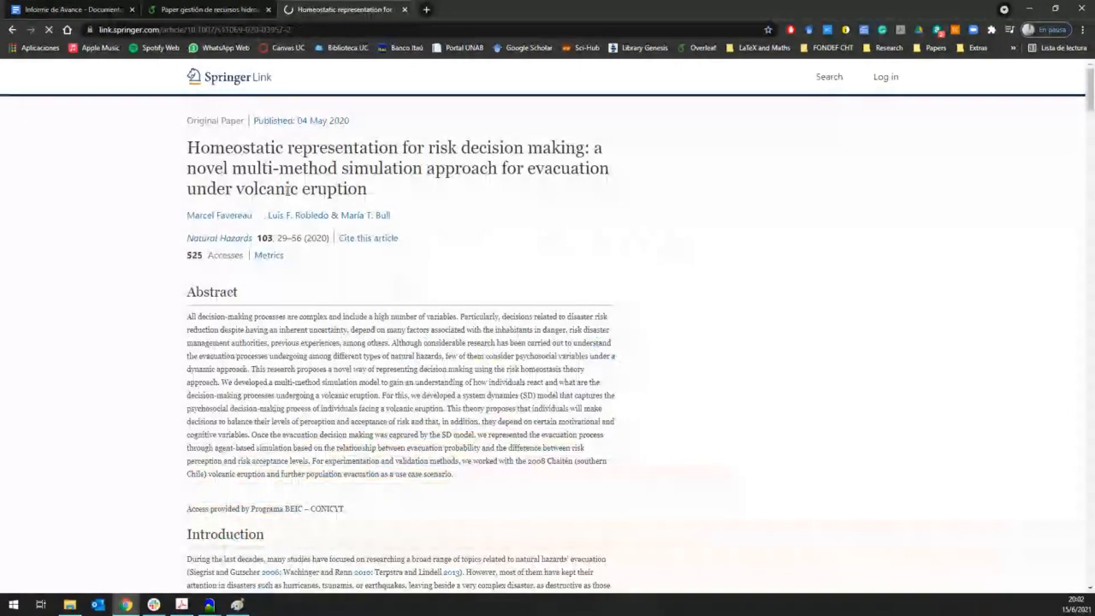
# Examine the article's Fig. 7 decision-making system dynamics model at full size, and return to Vensim
pyautogui.scroll(-8, 203, 251)
pyautogui.scroll(-5, 204, 251)
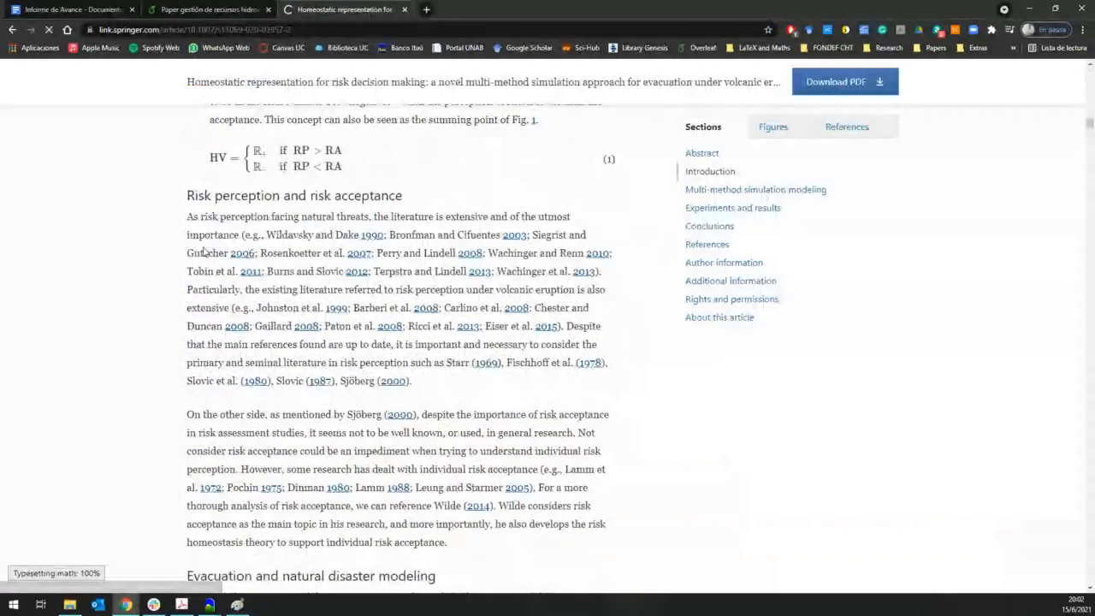
pyautogui.scroll(-5, 204, 252)
pyautogui.scroll(-15, 203, 248)
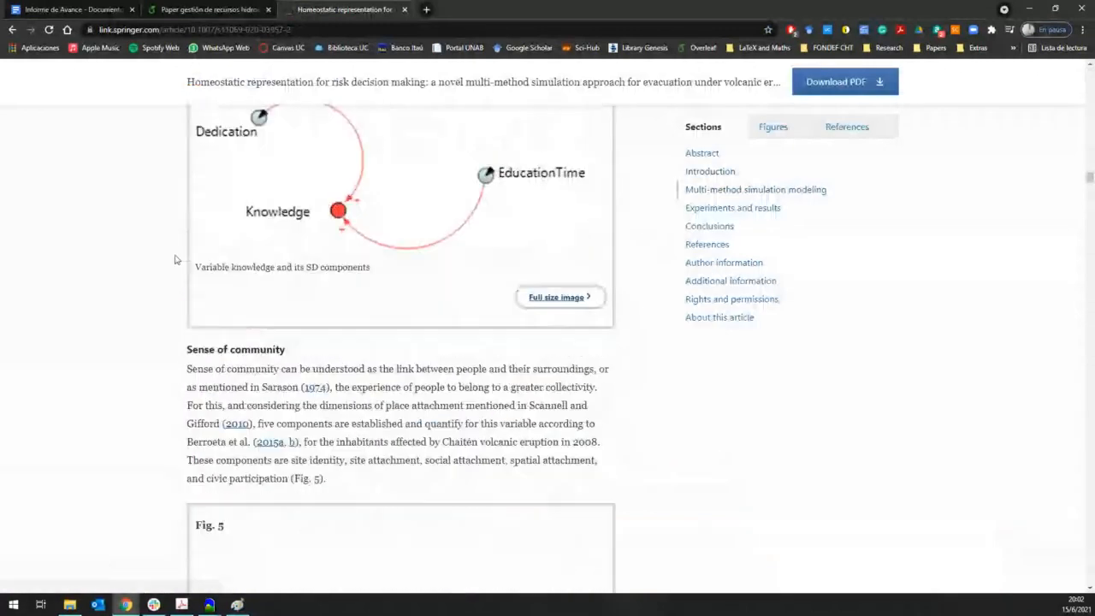
pyautogui.scroll(-8, 146, 268)
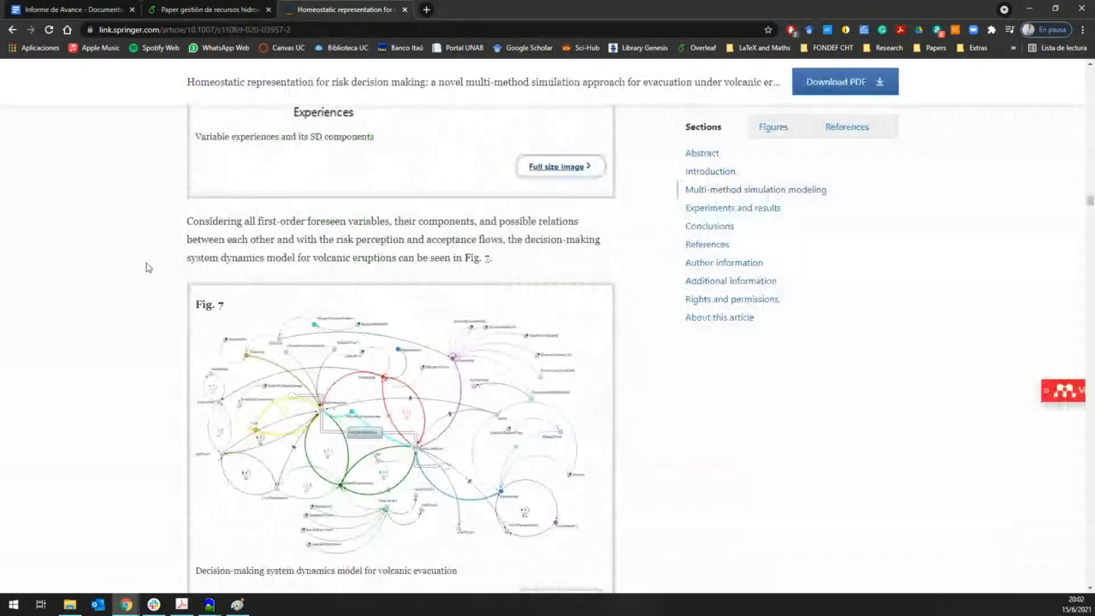
pyautogui.scroll(-1, 147, 268)
pyautogui.click(497, 450)
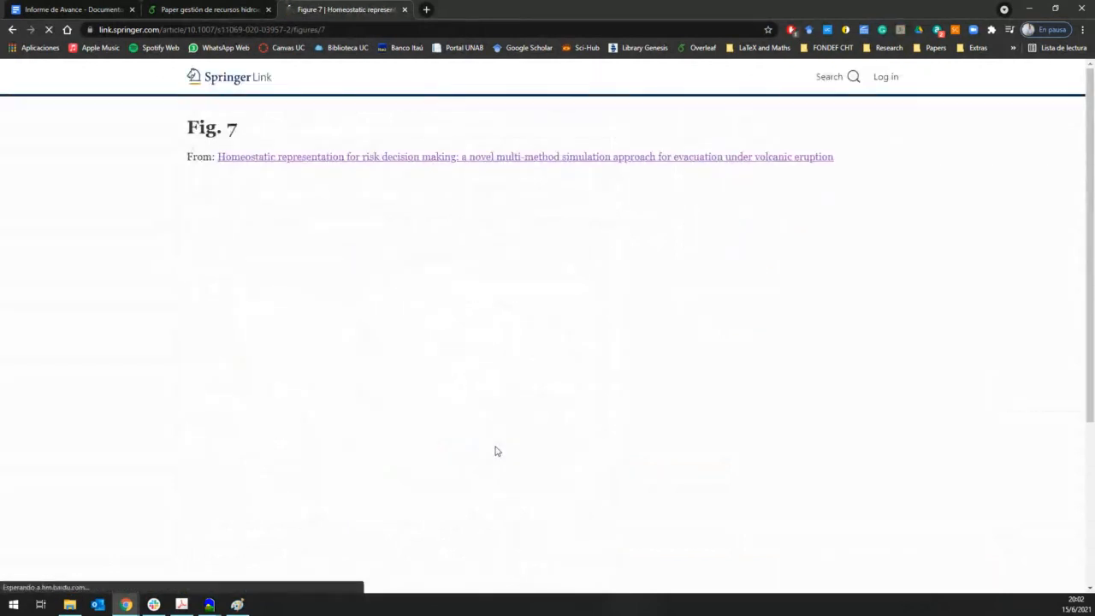
pyautogui.scroll(-1, 496, 450)
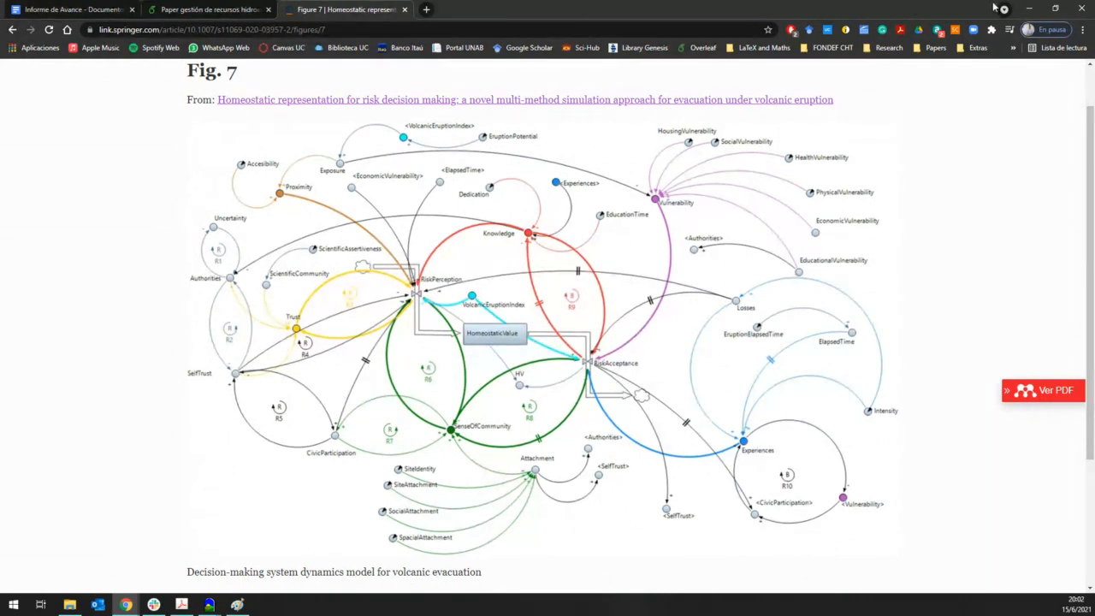
pyautogui.click(1029, 9)
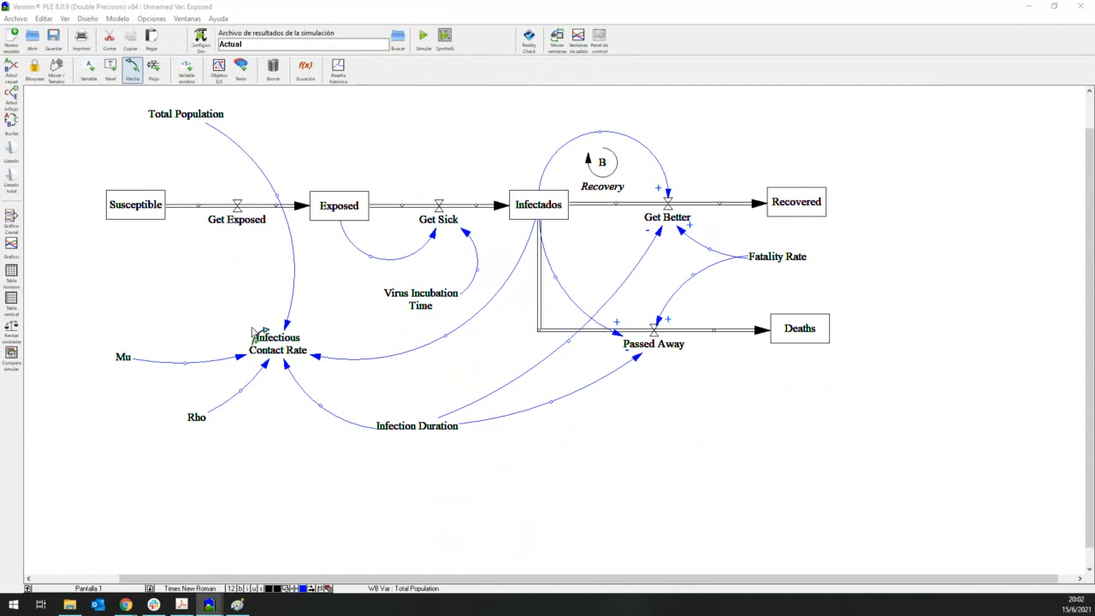
# Set the polarity of the arrows into Infectious Contact Rate: + for Rho and - for Mu
pyautogui.rightClick(267, 377)
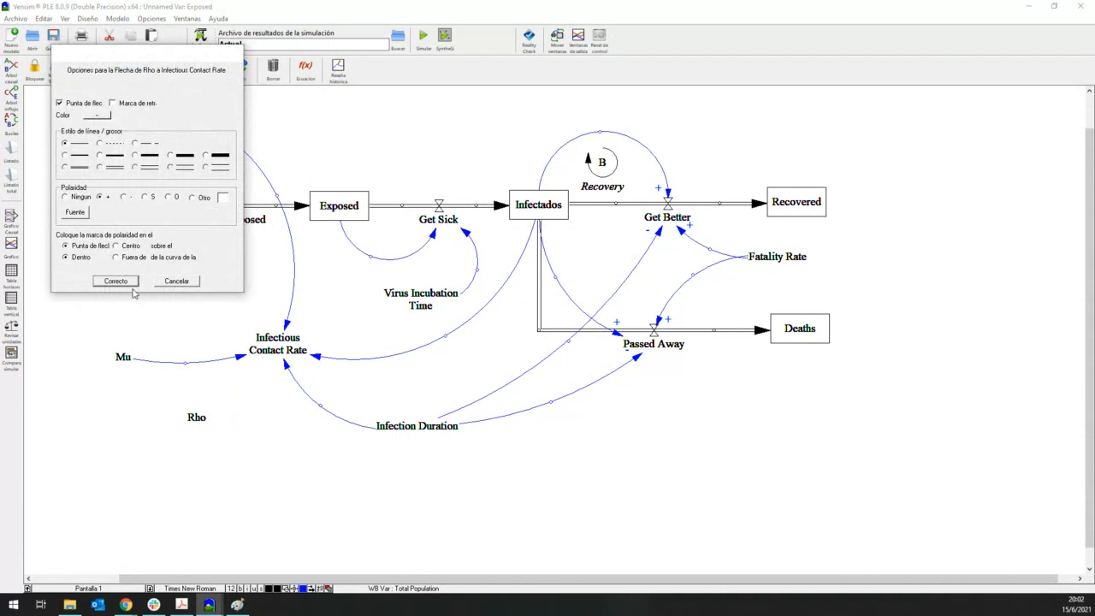
pyautogui.click(132, 284)
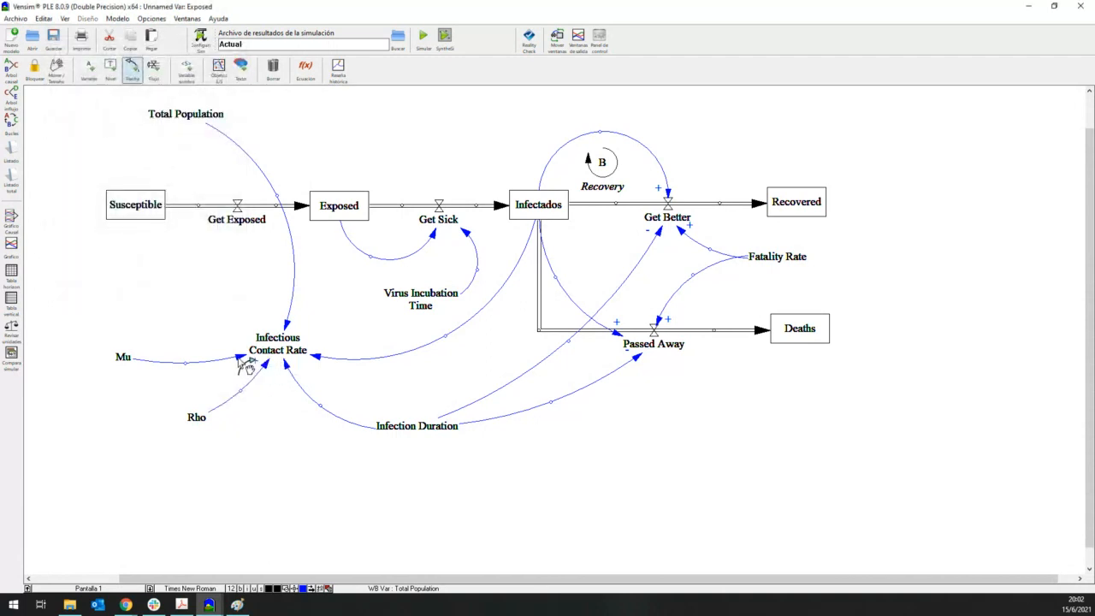
pyautogui.rightClick(244, 361)
pyautogui.click(125, 202)
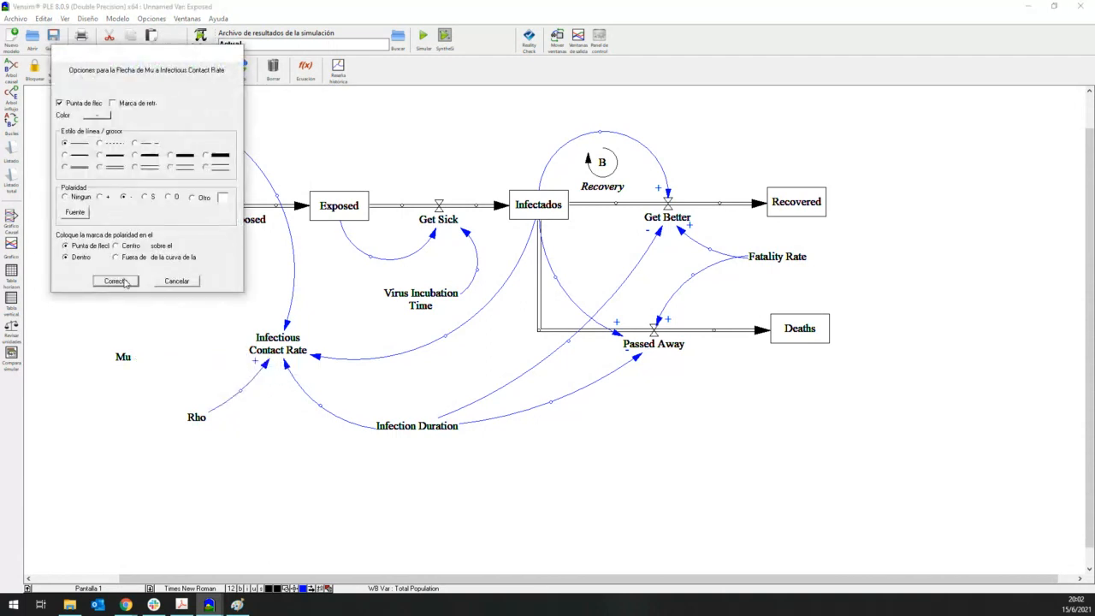
pyautogui.click(127, 283)
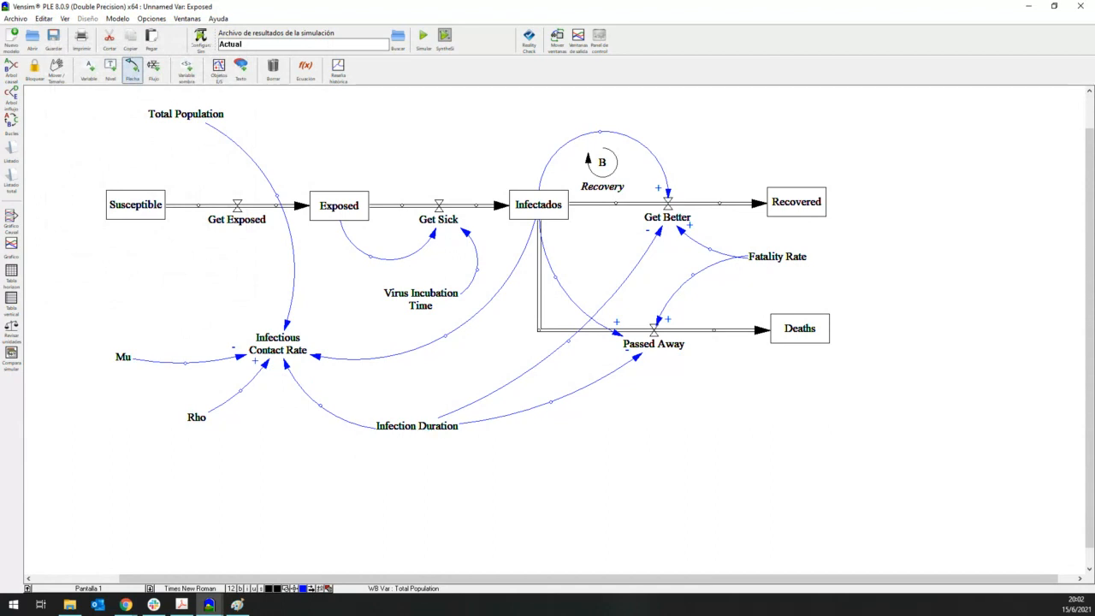
# Assign + polarity to the arrow from Infectados to Infectious Contact Rate
pyautogui.rightClick(287, 364)
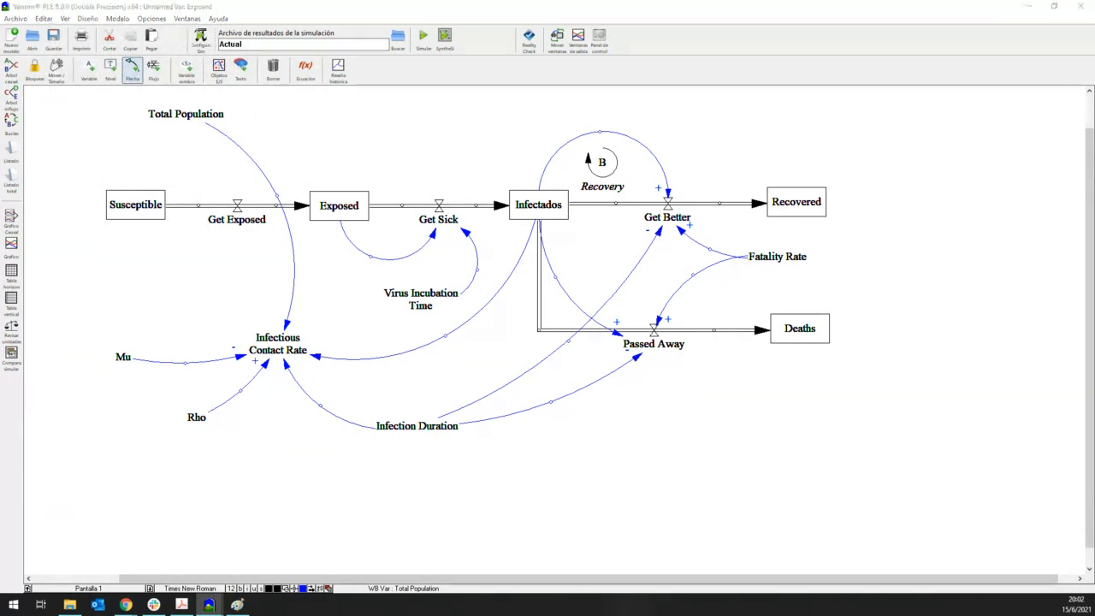
pyautogui.click(319, 358)
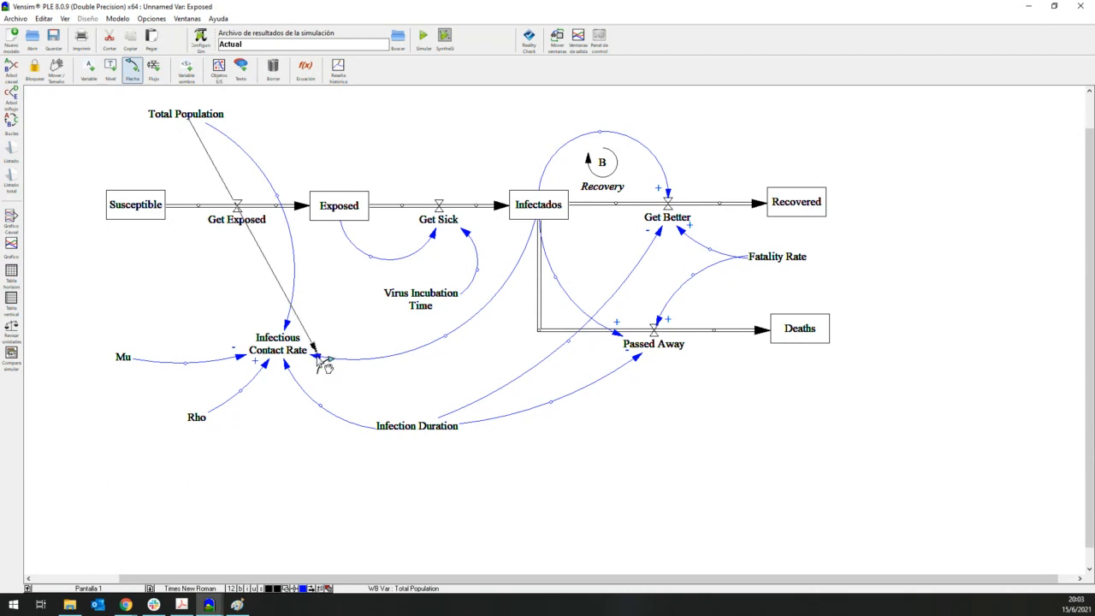
pyautogui.rightClick(323, 360)
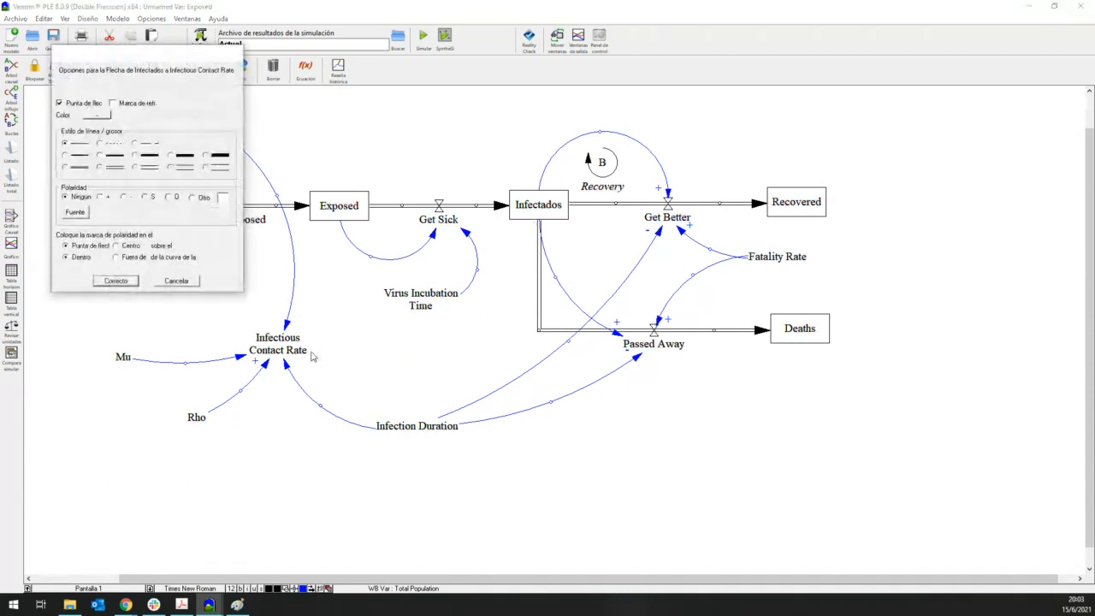
pyautogui.click(100, 197)
pyautogui.click(115, 281)
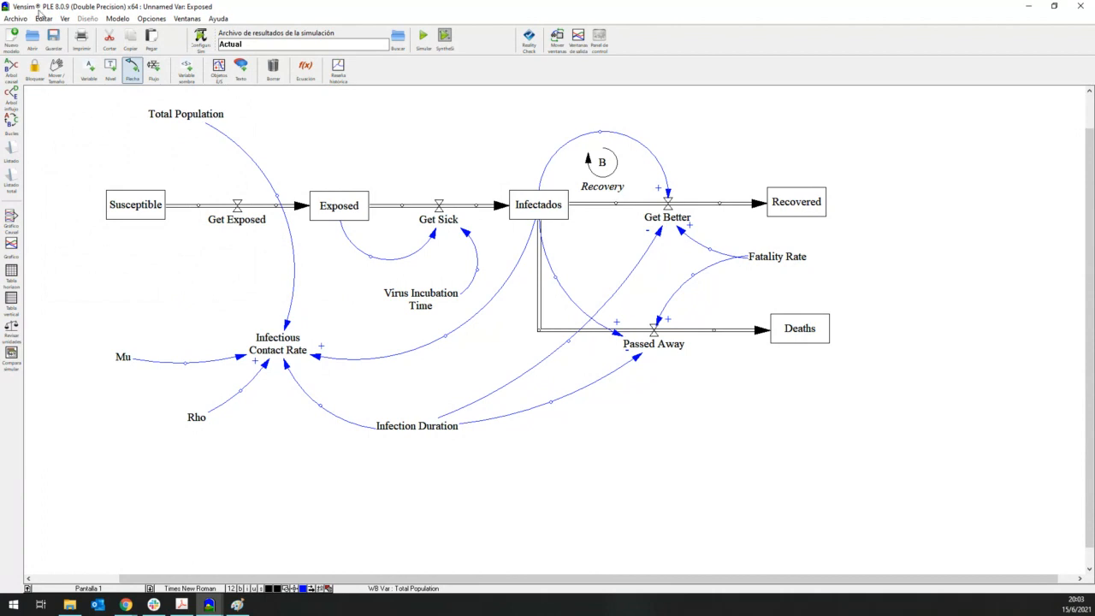
# Connect Infectious Contact Rate to Get Exposed with an arrow curving outward to the left, and give it + polarity
pyautogui.click(272, 336)
pyautogui.click(239, 220)
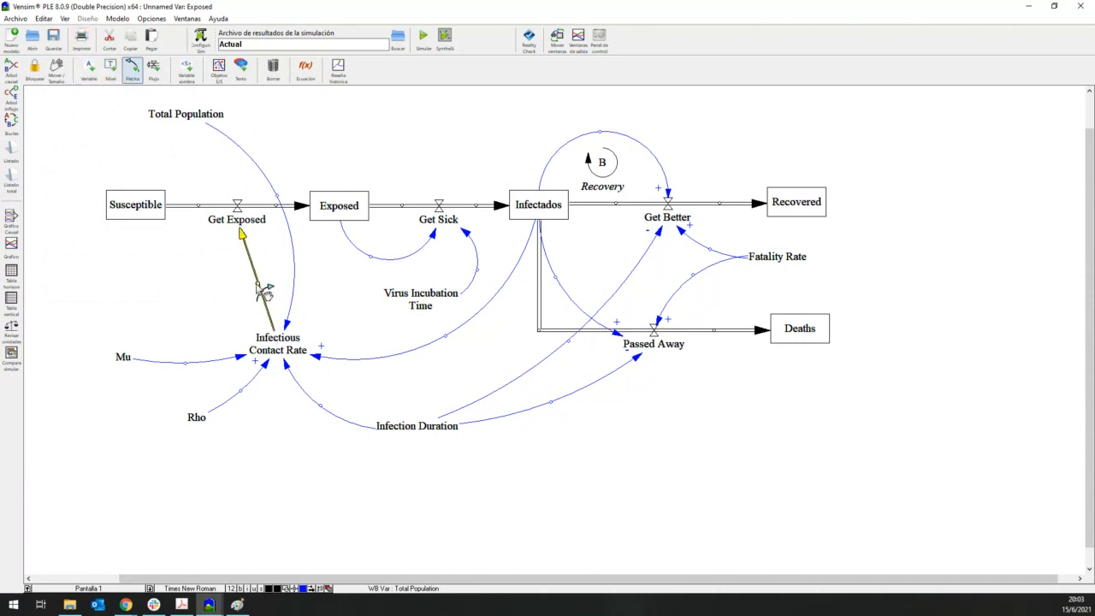
pyautogui.moveTo(259, 283); pyautogui.dragTo(225, 298)
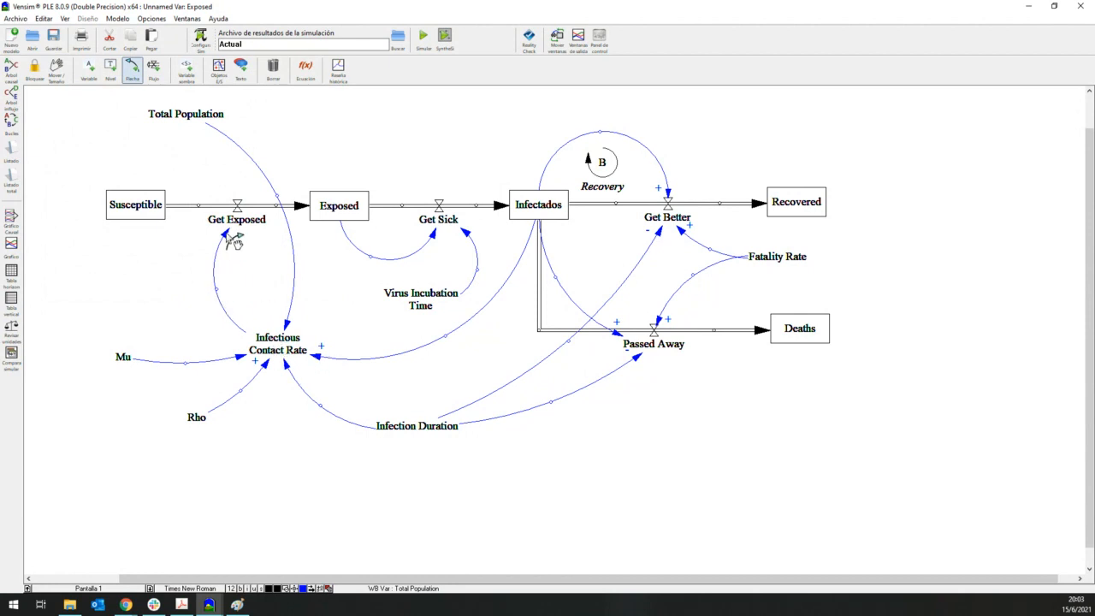
pyautogui.doubleClick(234, 241)
pyautogui.click(104, 204)
pyautogui.click(128, 282)
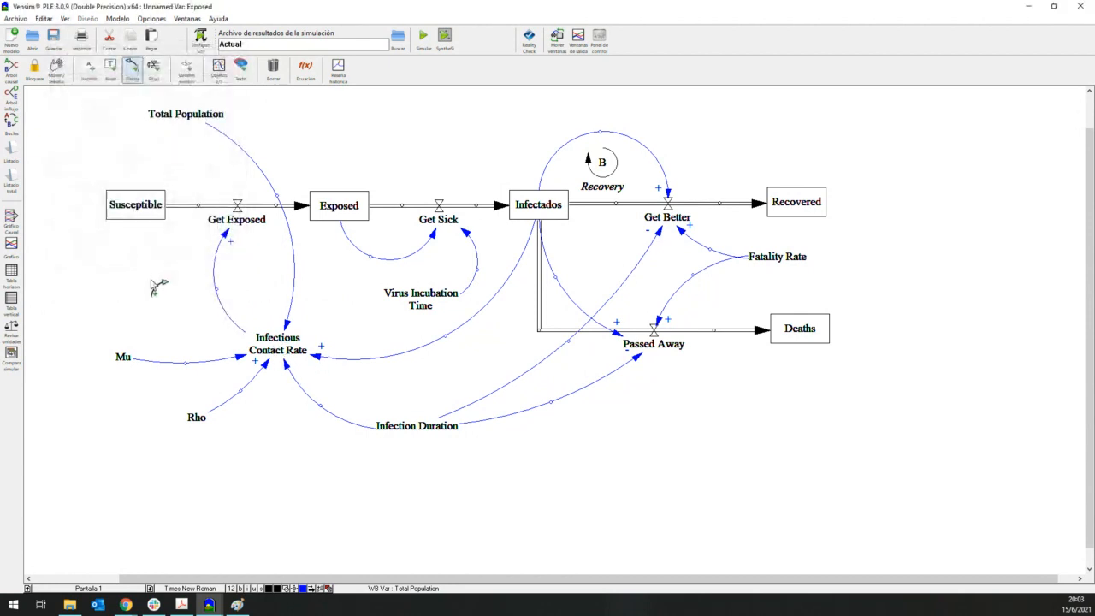
# Connect Susceptible to the Get Exposed flow with an arrow curving above the flow pipe
pyautogui.click(305, 68)
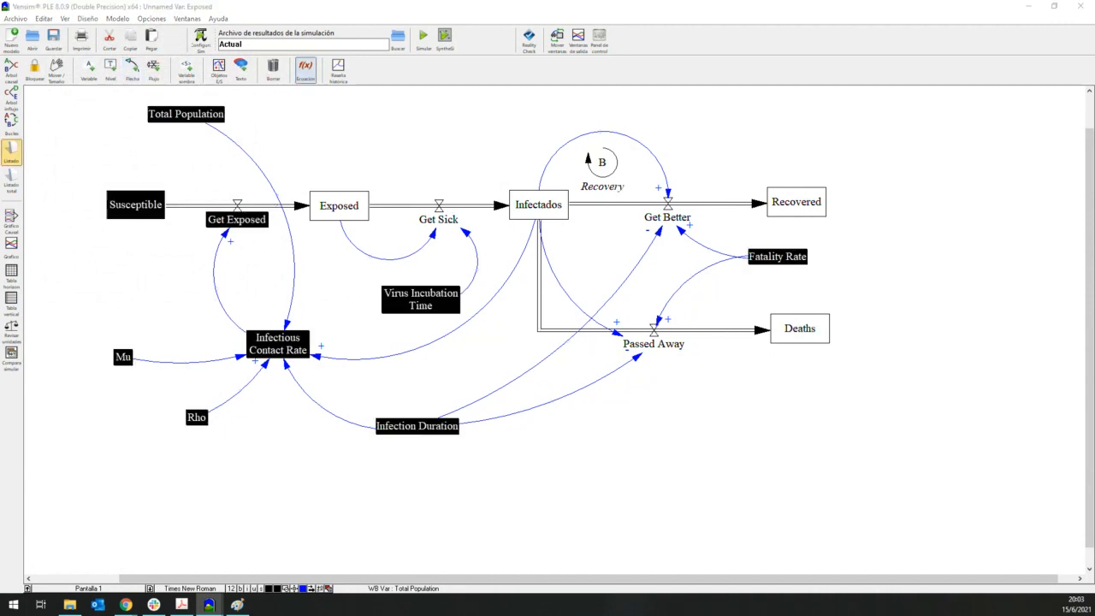
pyautogui.click(294, 358)
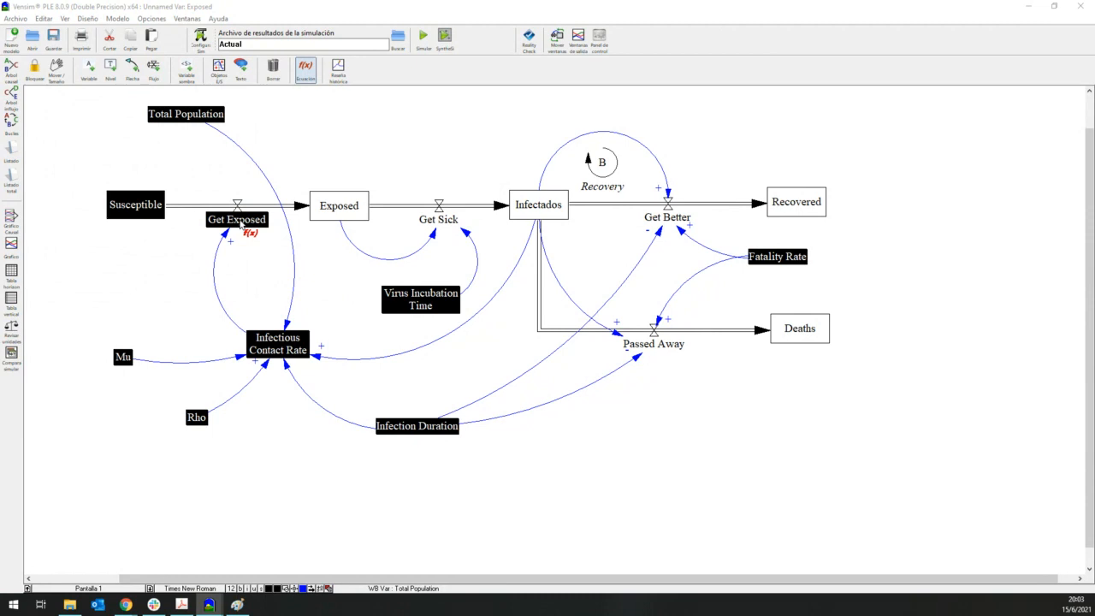
pyautogui.click(133, 69)
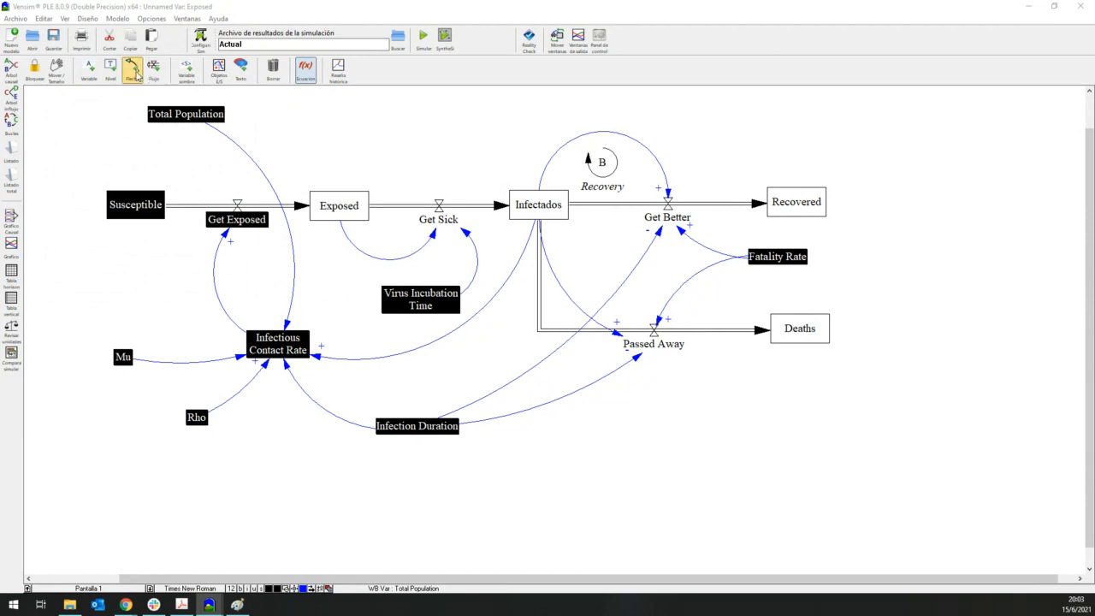
pyautogui.click(151, 208)
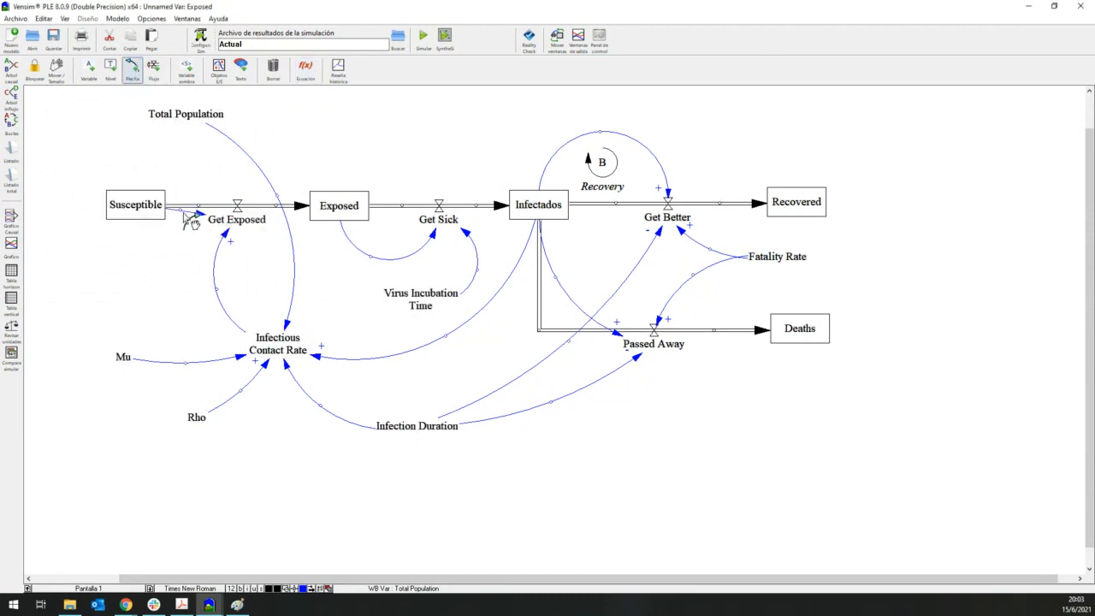
pyautogui.moveTo(177, 220); pyautogui.dragTo(171, 176)
# Define the Get Exposed equation as Susceptible*Infectious Contact Rate
pyautogui.click(305, 68)
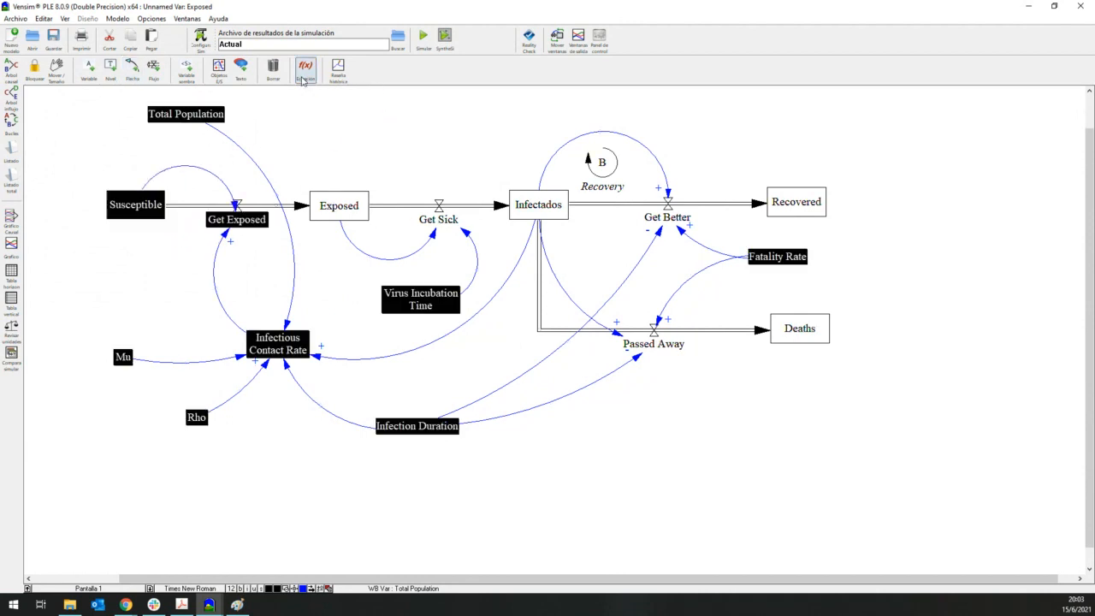
pyautogui.click(246, 224)
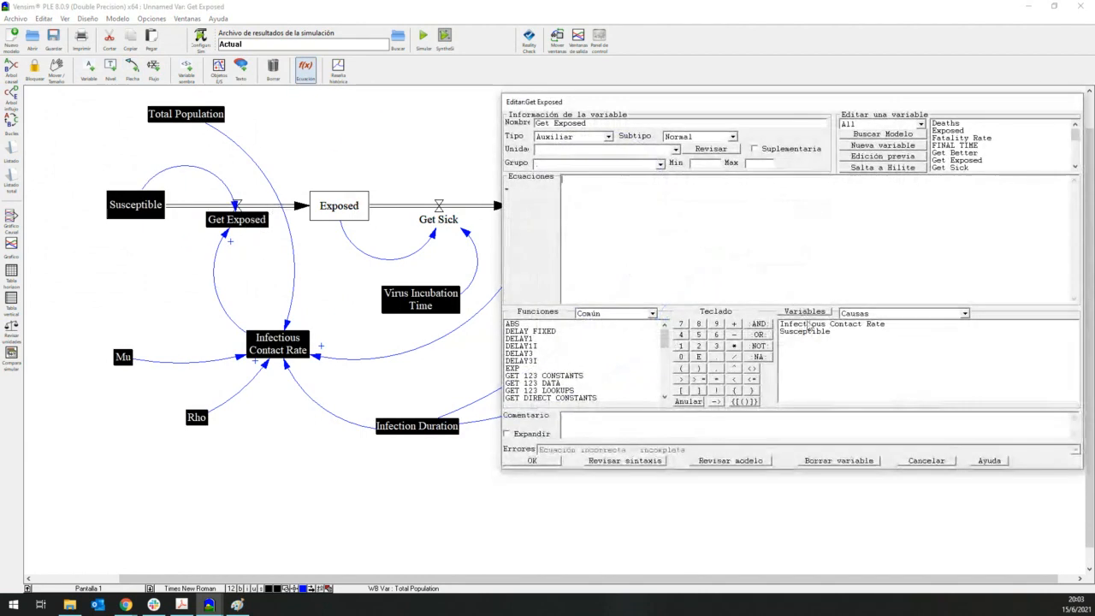
pyautogui.click(808, 333)
pyautogui.write('*')
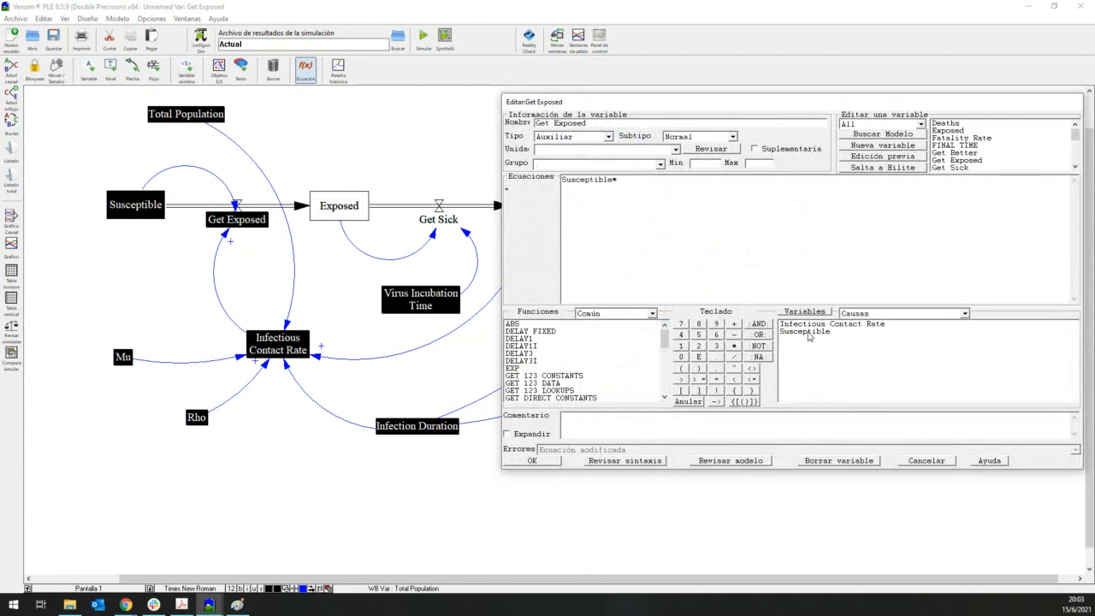
pyautogui.click(832, 324)
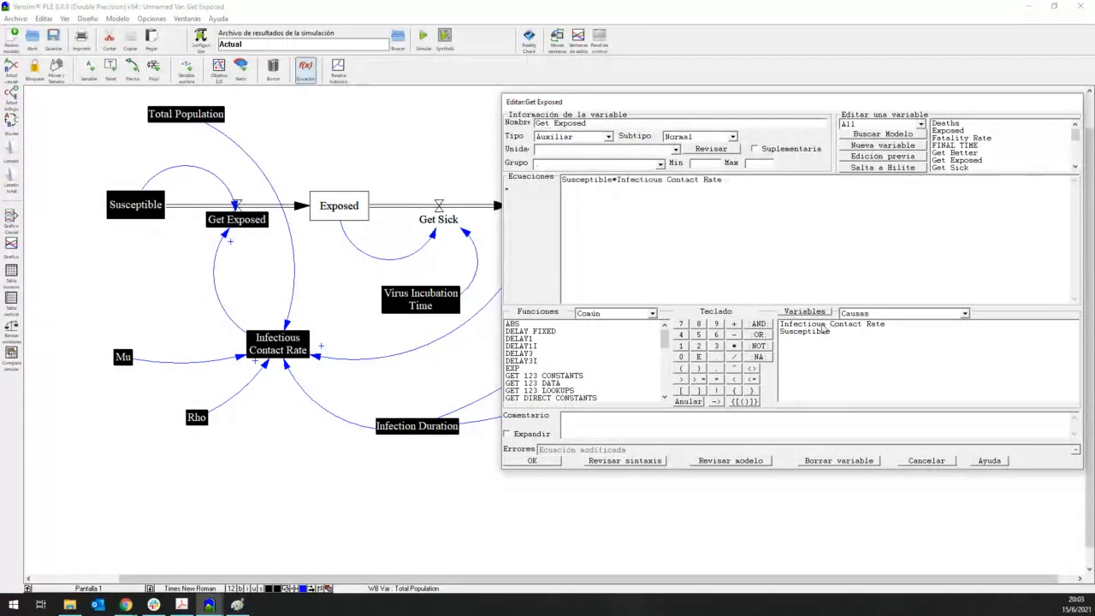
pyautogui.click(532, 461)
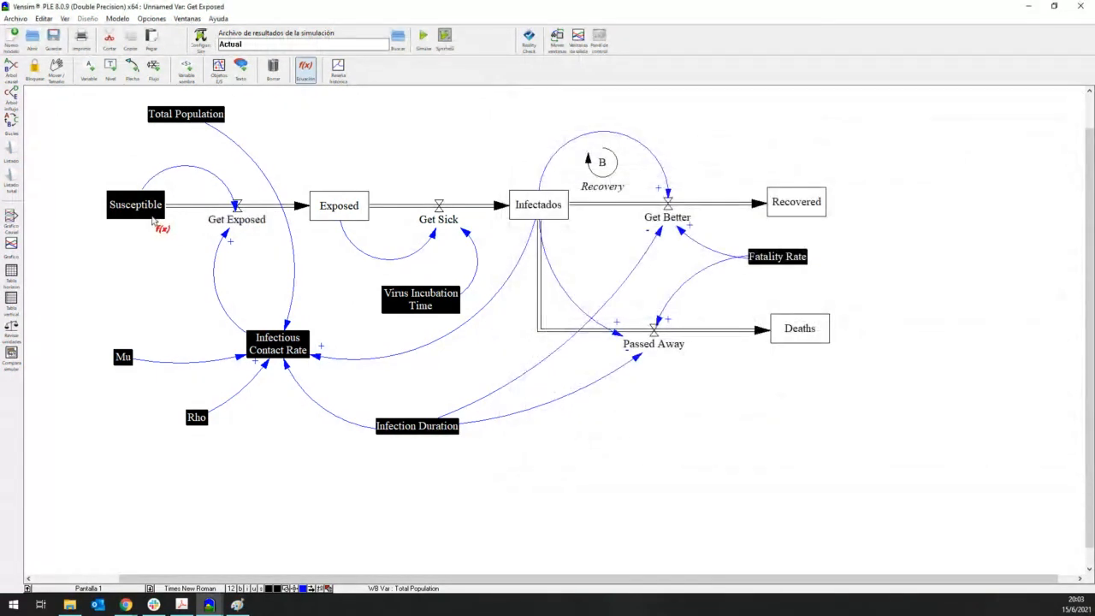
# Open the Infectious Contact Rate equation and begin it with (1-Mu)*, keeping the variable visible beside the editor
pyautogui.click(279, 344)
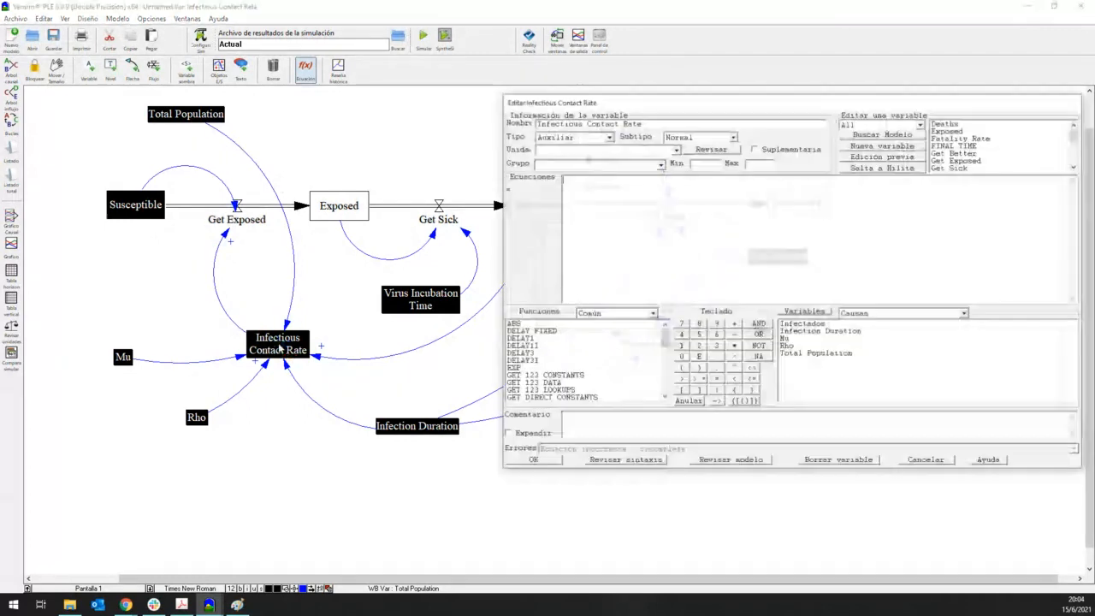
pyautogui.moveTo(685, 102); pyautogui.dragTo(533, 97)
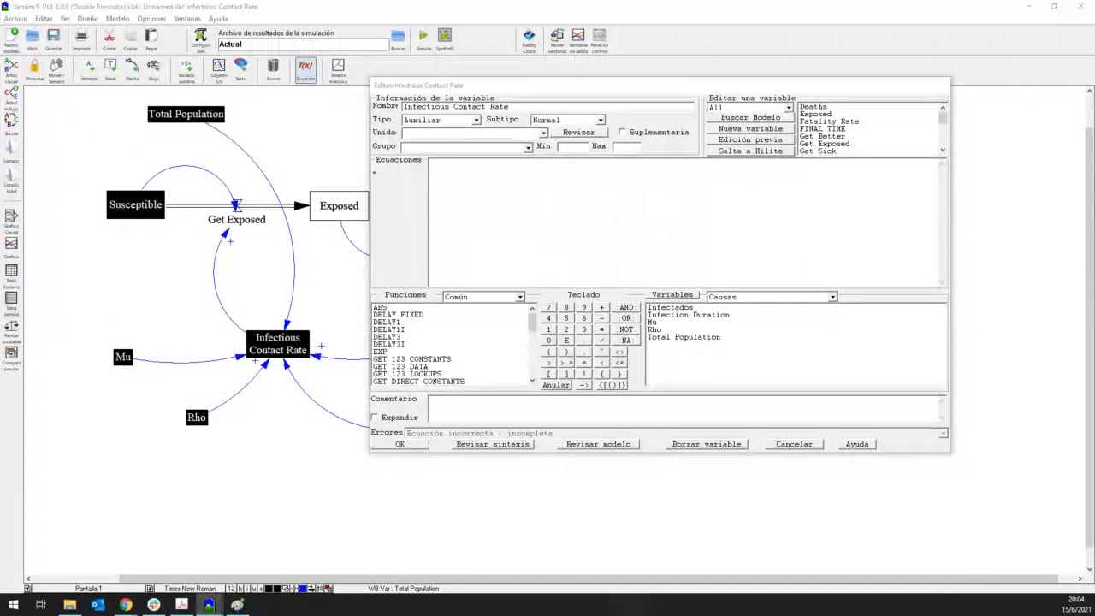
pyautogui.moveTo(125, 605)
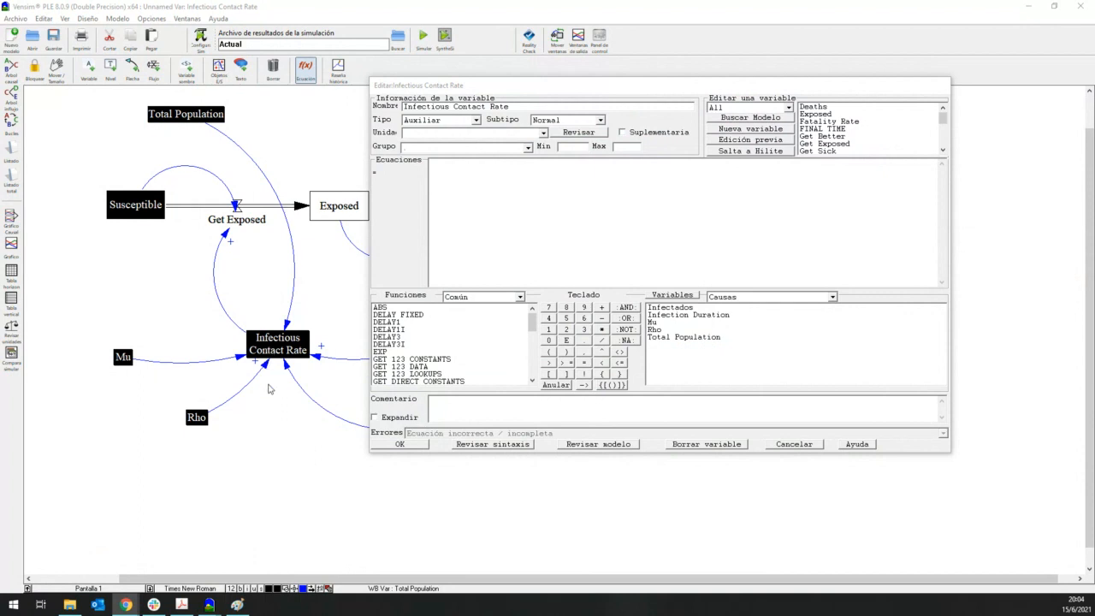
pyautogui.click(493, 214)
pyautogui.hotkey('alt', 'Tab')
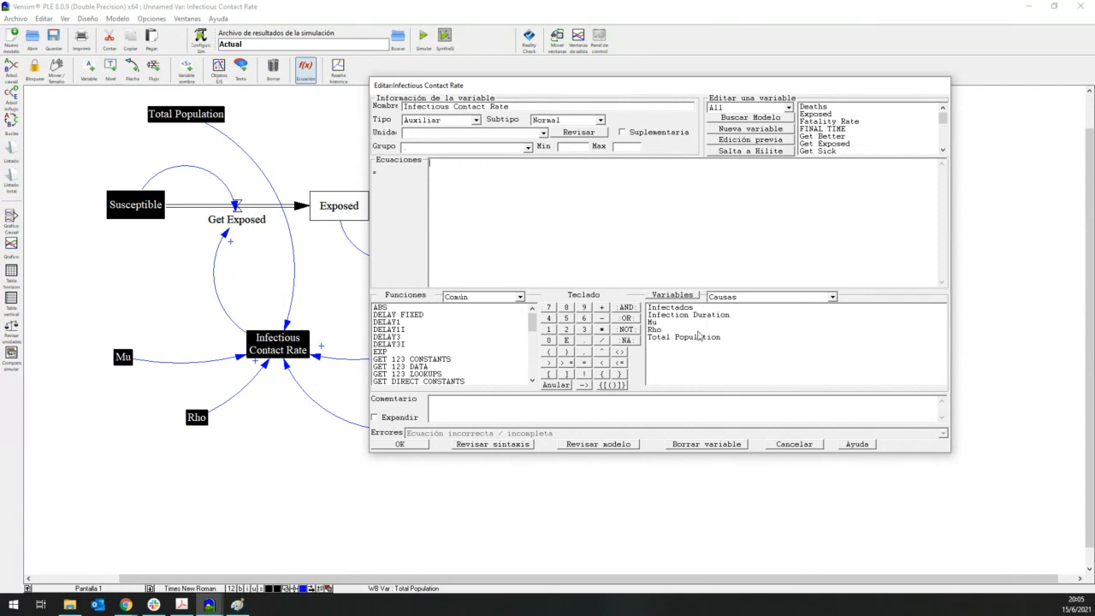
pyautogui.doubleClick(652, 325)
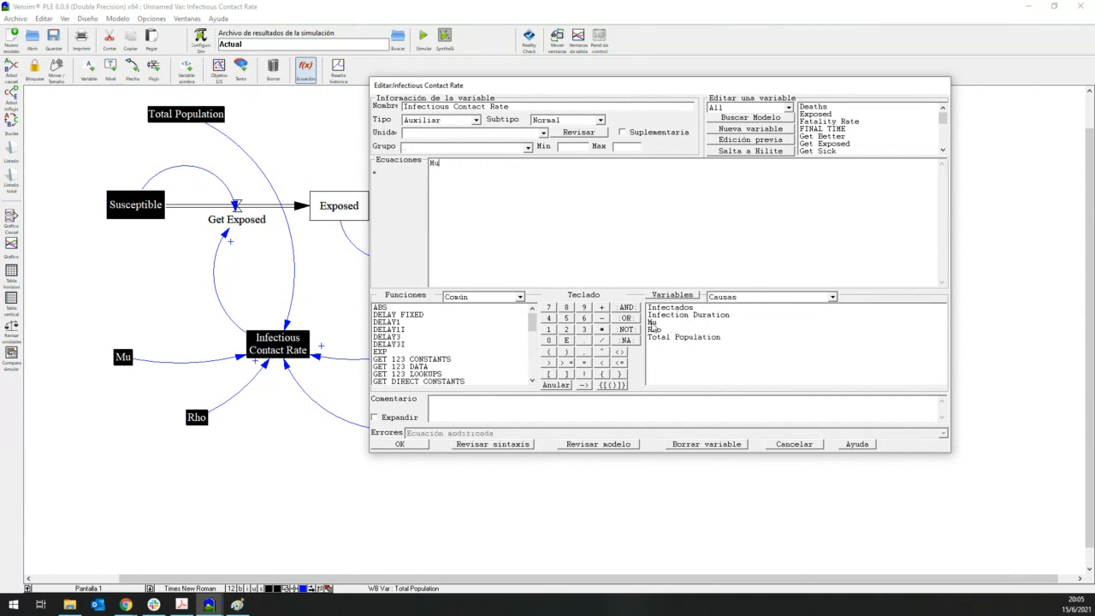
pyautogui.moveTo(481, 163); pyautogui.dragTo(417, 165)
pyautogui.click(469, 170)
pyautogui.write('(1-Mu)*')
# Add Infectados as the factor after (1-Mu)* in the Infectious Contact Rate equation, and shift the editor slightly over the diagram
pyautogui.moveTo(460, 163); pyautogui.dragTo(427, 165)
pyautogui.click(452, 163)
pyautogui.moveTo(454, 163); pyautogui.dragTo(434, 165)
pyautogui.click(458, 165)
pyautogui.moveTo(458, 164); pyautogui.dragTo(430, 164)
pyautogui.click(456, 162)
pyautogui.click(684, 307)
pyautogui.moveTo(511, 87); pyautogui.dragTo(483, 131)
# Examine the (1-Mu) and Infectados factors of the Infectious Contact Rate equation by highlighting each one and the whole product
pyautogui.moveTo(480, 198); pyautogui.dragTo(403, 198)
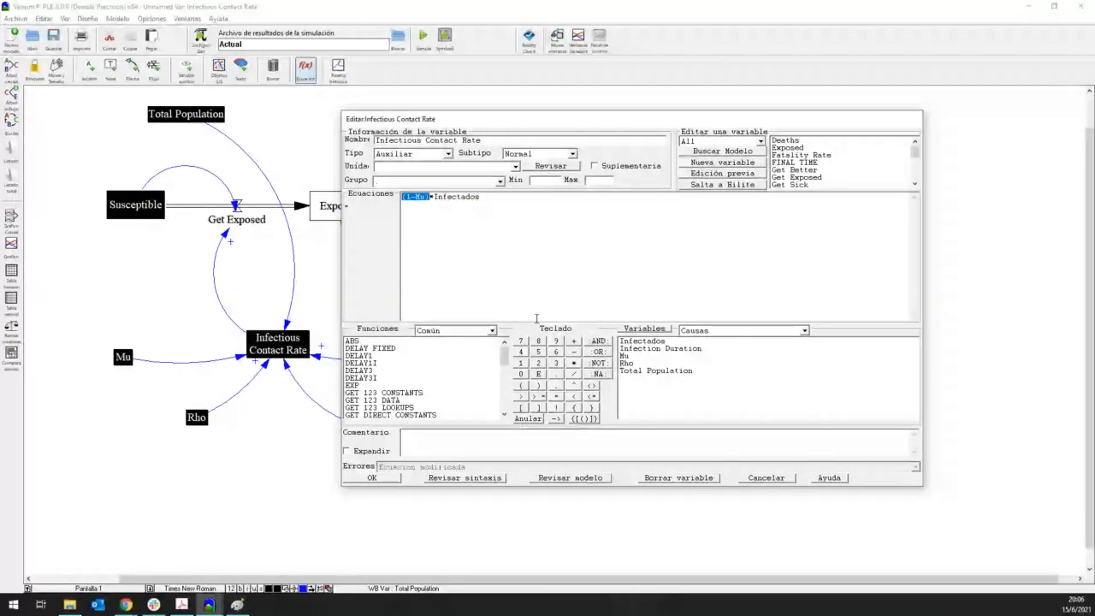
pyautogui.moveTo(480, 198); pyautogui.dragTo(433, 198)
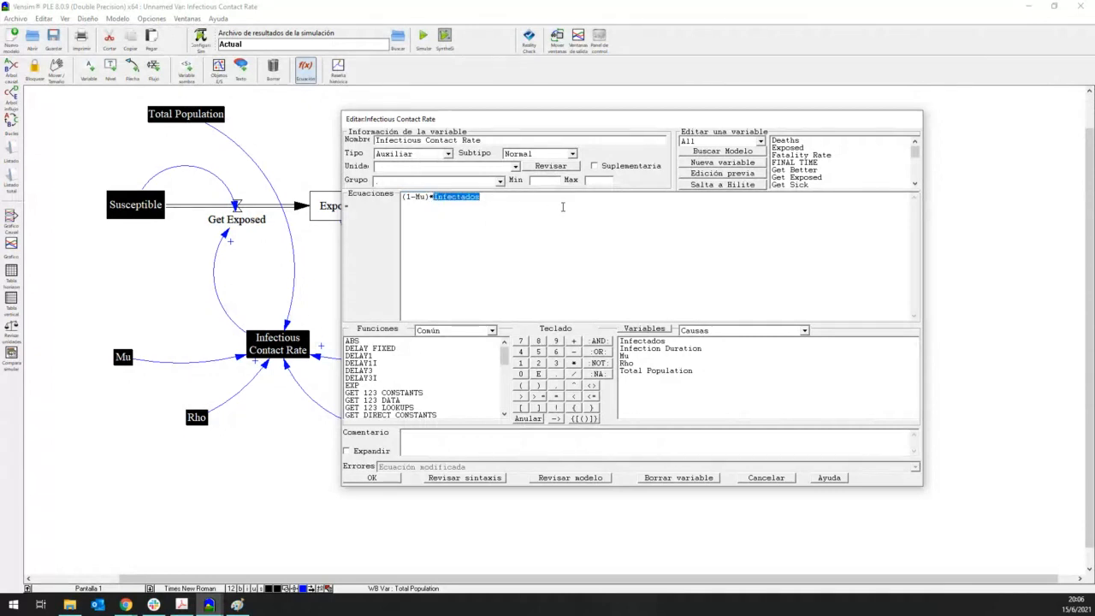
pyautogui.click(502, 207)
pyautogui.moveTo(430, 197); pyautogui.dragTo(393, 194)
pyautogui.click(436, 196)
pyautogui.moveTo(498, 197); pyautogui.dragTo(394, 197)
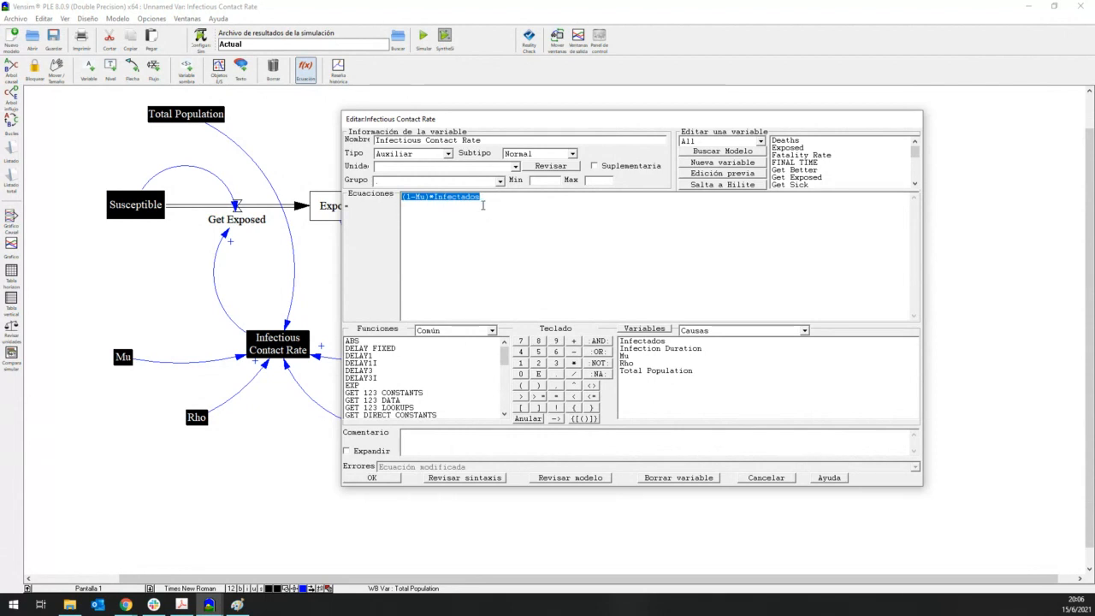
pyautogui.moveTo(490, 200); pyautogui.dragTo(433, 197)
pyautogui.click(536, 201)
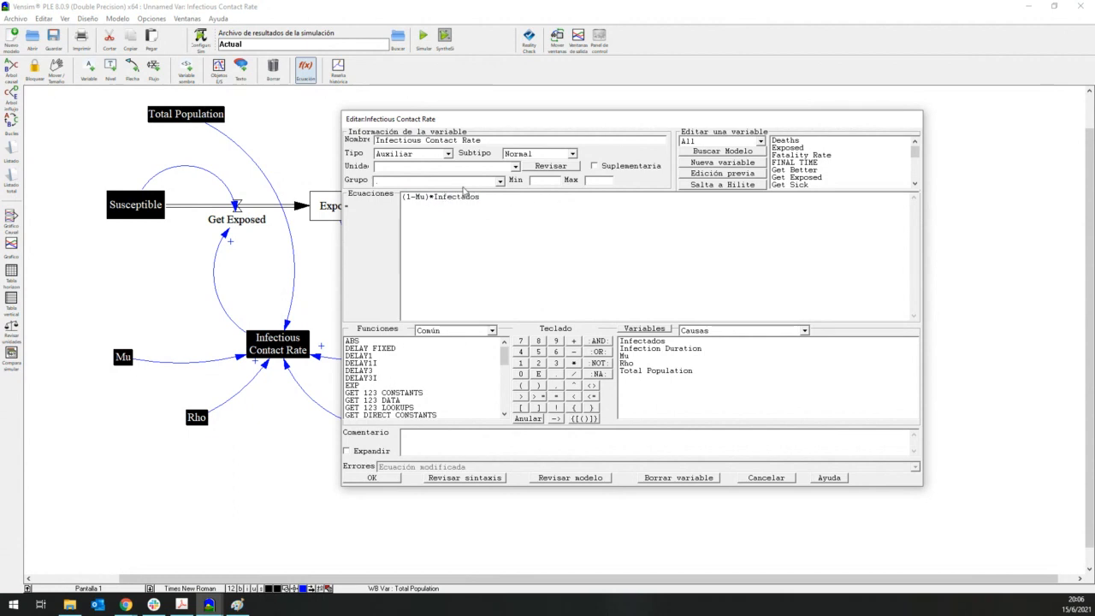
# Divide the Infectados factor by Total Population in the Infectious Contact Rate equation, and dismiss any message dialog
pyautogui.write('/')
pyautogui.click(672, 371)
pyautogui.moveTo(558, 196); pyautogui.dragTo(482, 197)
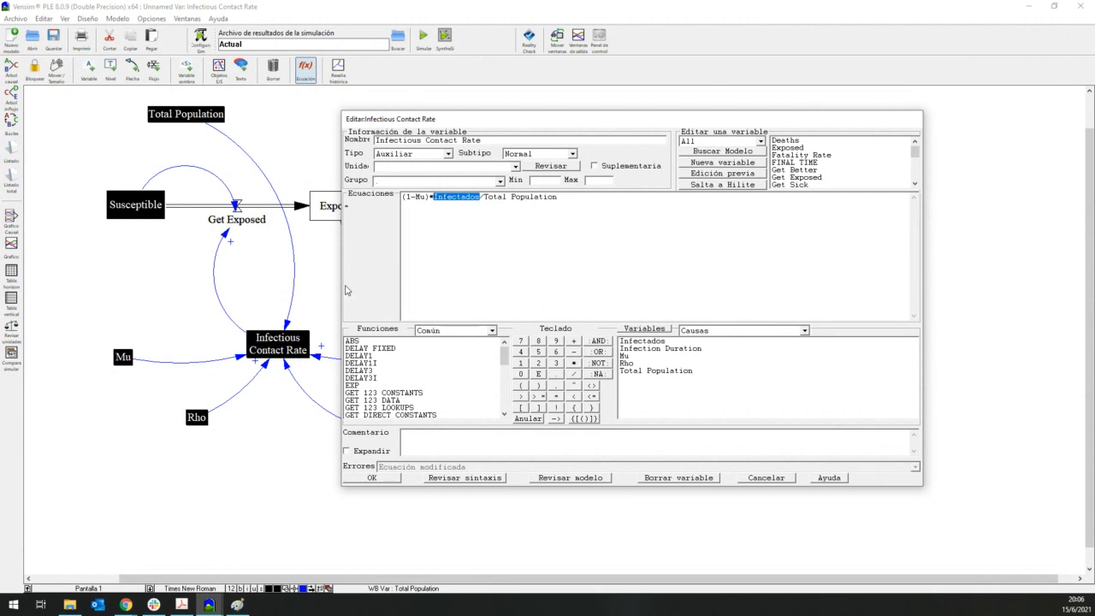
pyautogui.click(565, 198)
pyautogui.moveTo(565, 198); pyautogui.dragTo(434, 197)
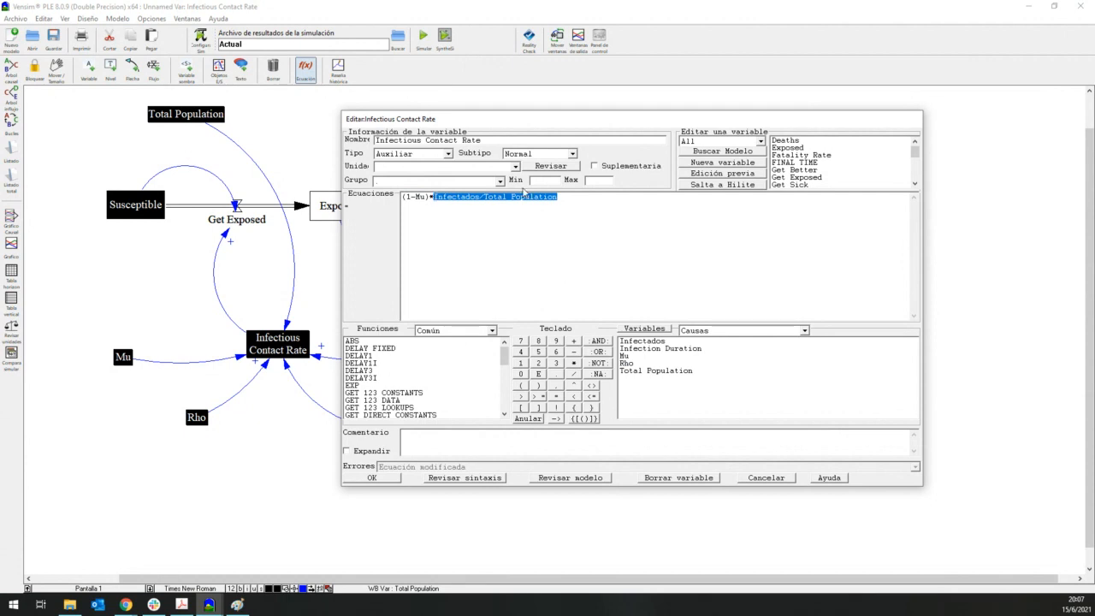
pyautogui.click(560, 198)
pyautogui.moveTo(560, 197); pyautogui.dragTo(433, 197)
pyautogui.click(420, 198)
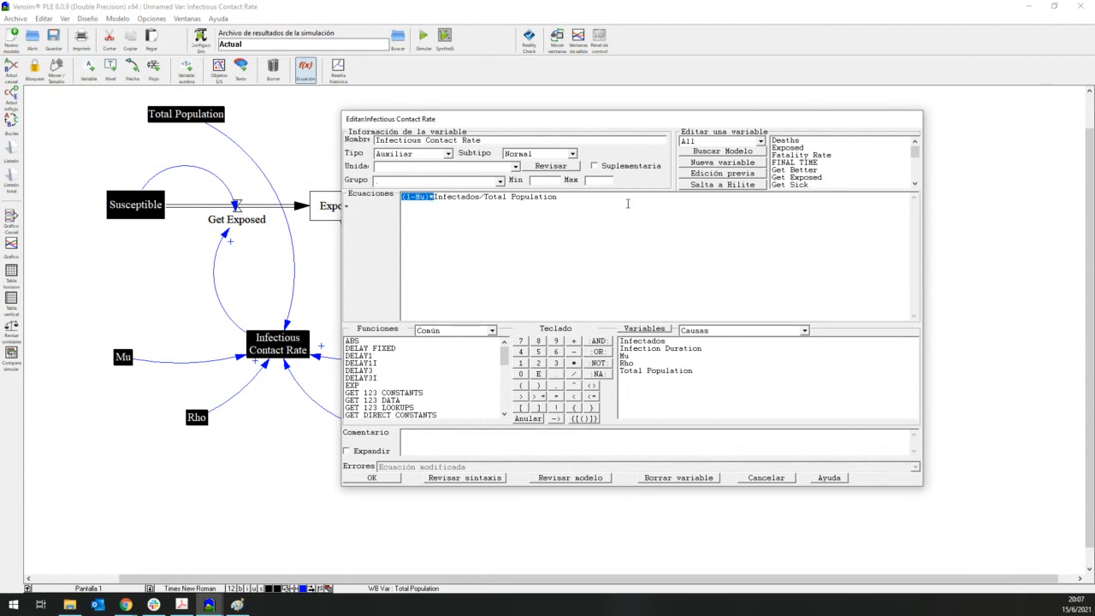
pyautogui.click(704, 185)
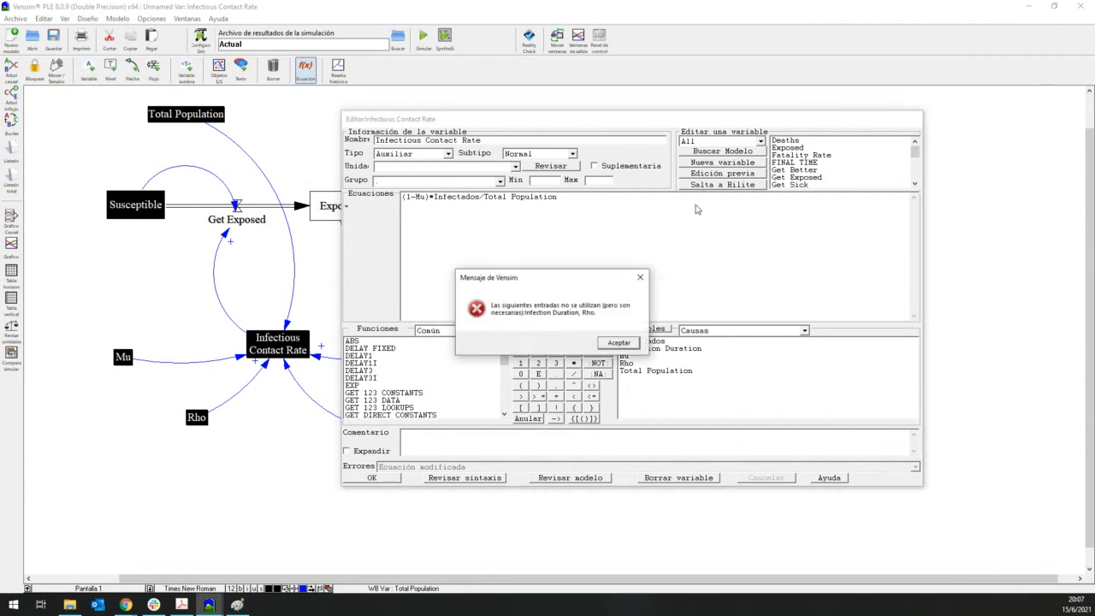
pyautogui.click(619, 341)
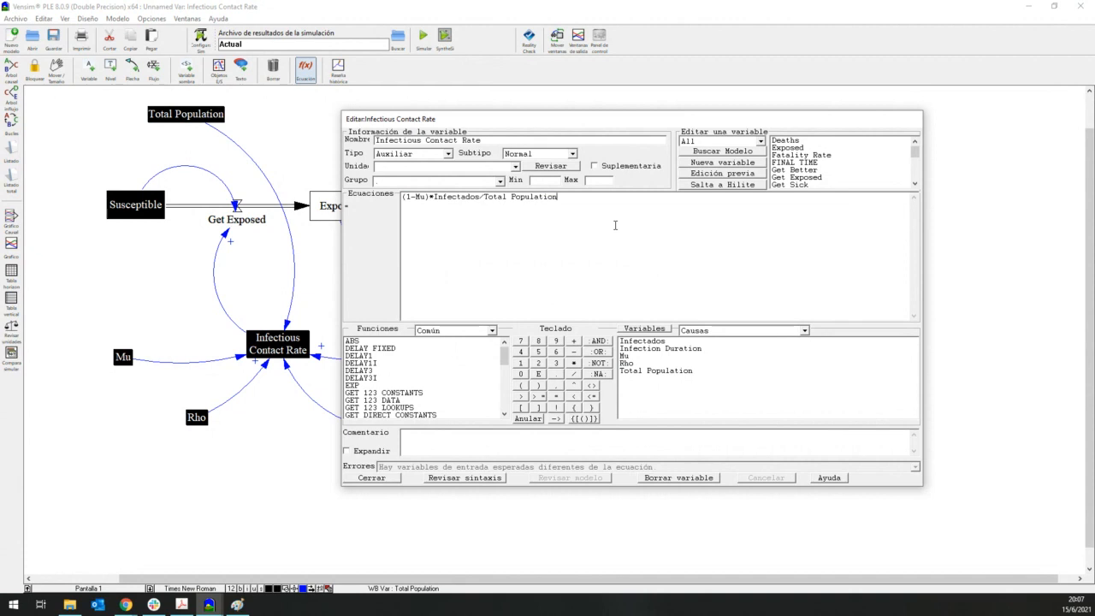
# Append a multiplication operator after Total Population in the equation, and reposition the editor over the diagram
pyautogui.write('*')
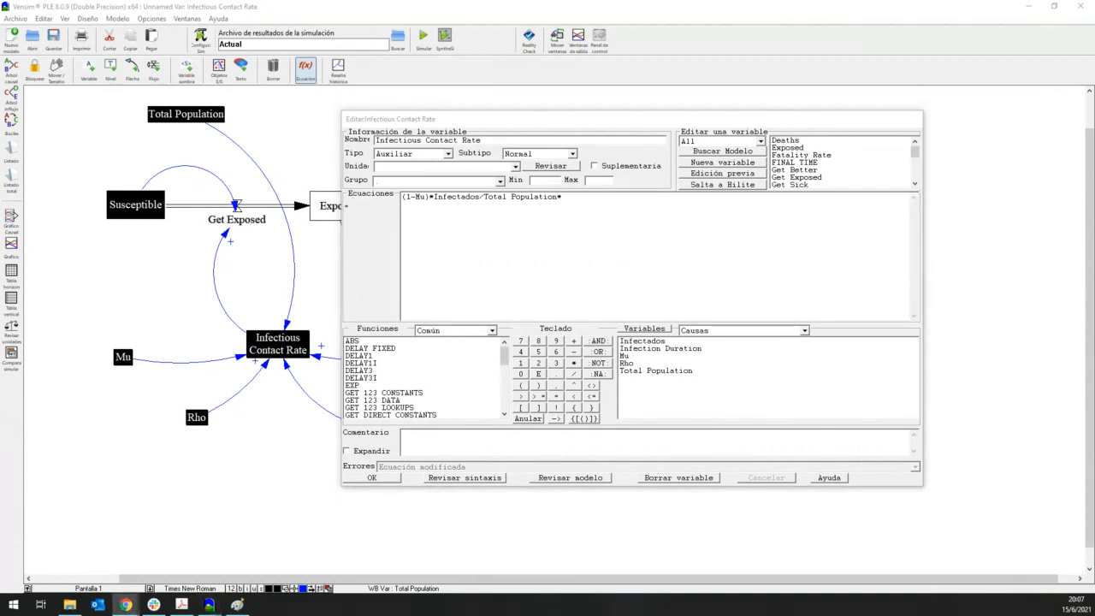
pyautogui.hotkey('alt', 'Tab')
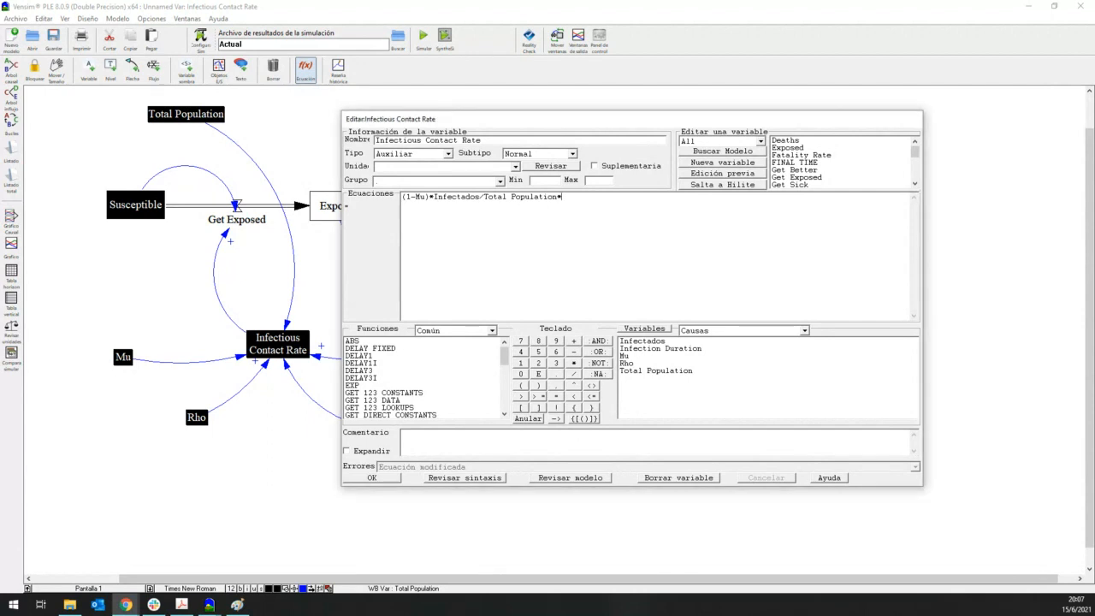
pyautogui.hotkey('alt', 'Tab')
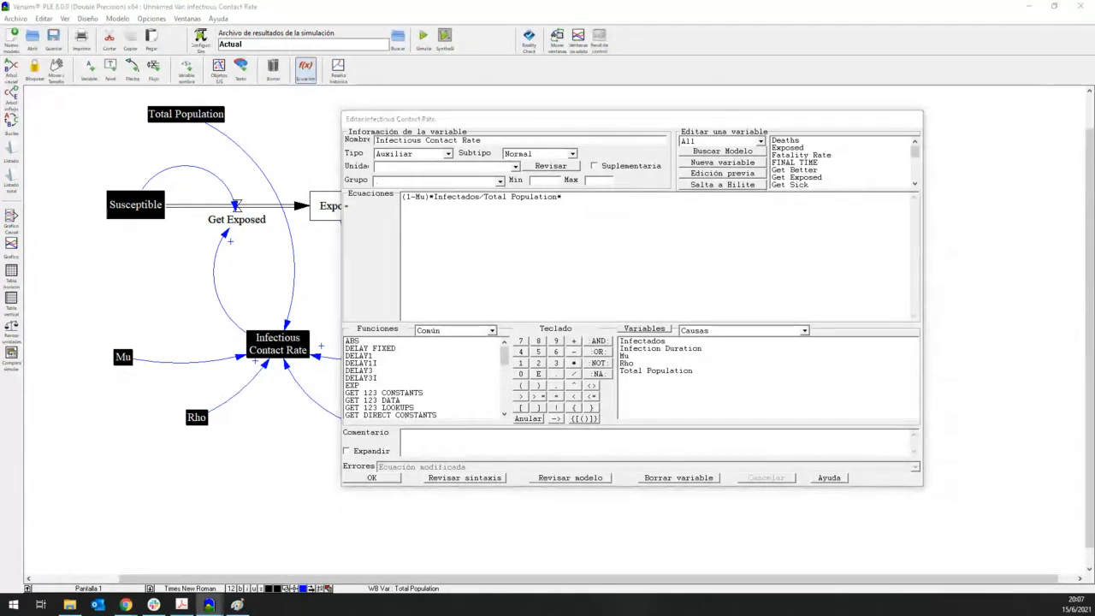
pyautogui.hotkey('alt', 'Tab')
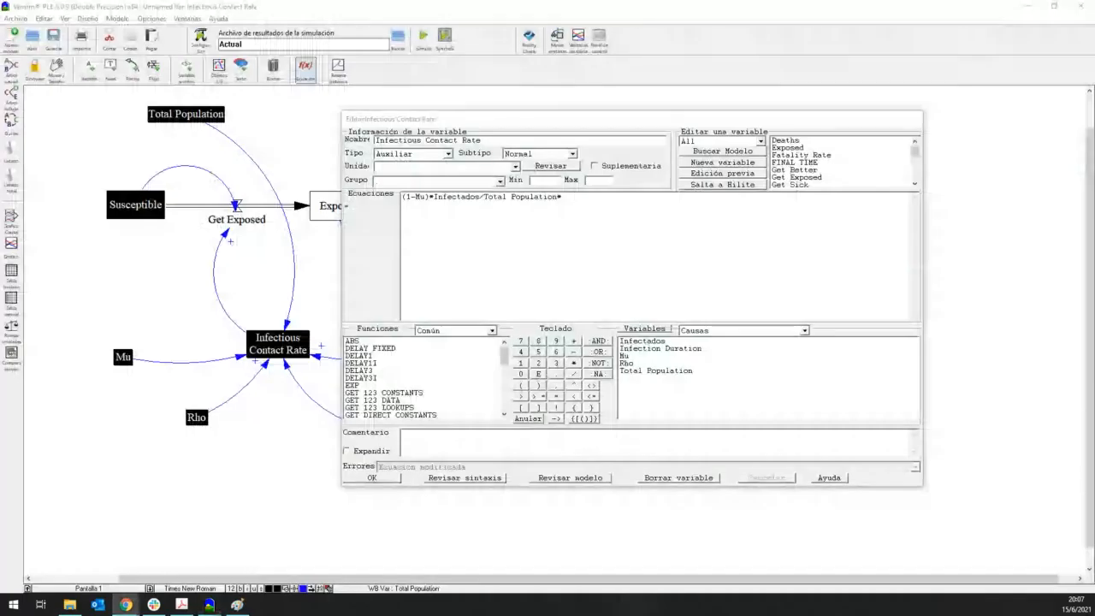
pyautogui.hotkey('alt', 'Tab')
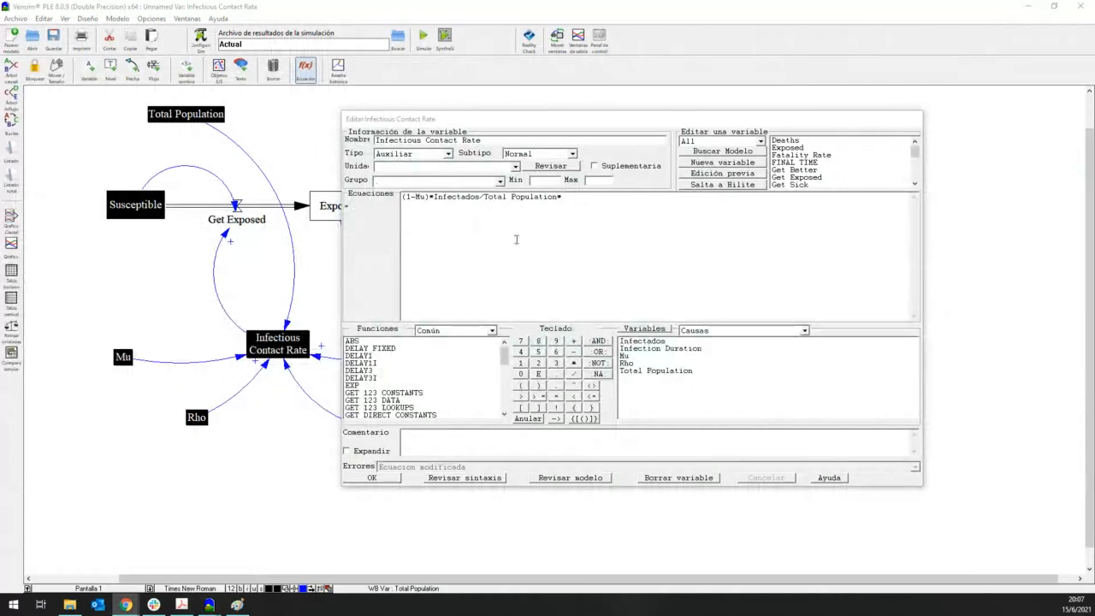
pyautogui.click(575, 203)
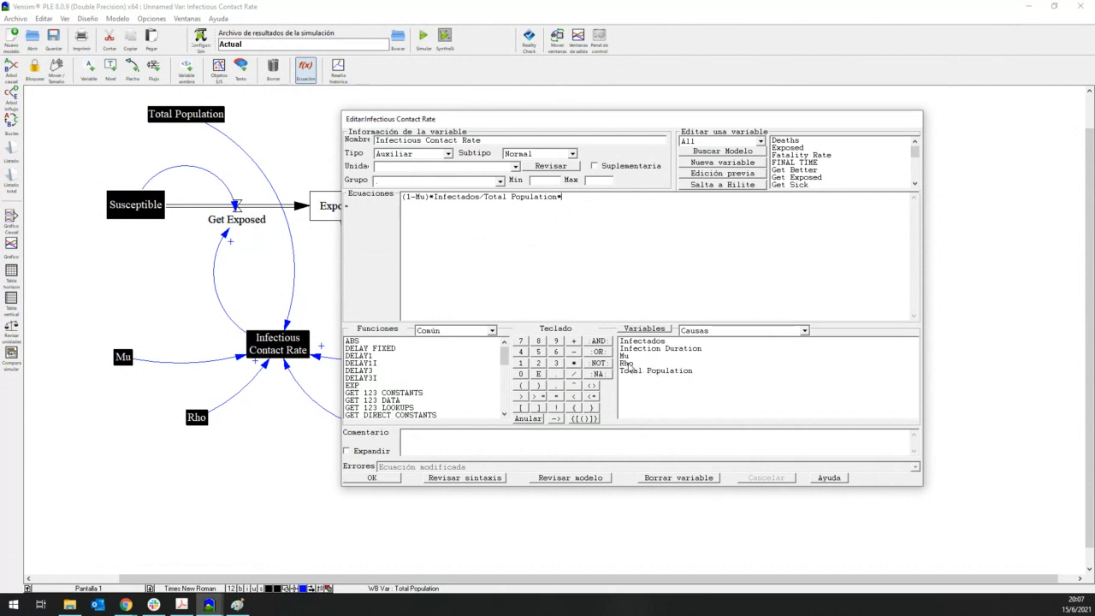
pyautogui.moveTo(572, 122); pyautogui.dragTo(492, 102)
# Switch to the lab PDF in Adobe Acrobat and examine the Número de Reproducción and Tiempo de Duración de la Infección definitions
pyautogui.hotkey('alt', 'Tab')
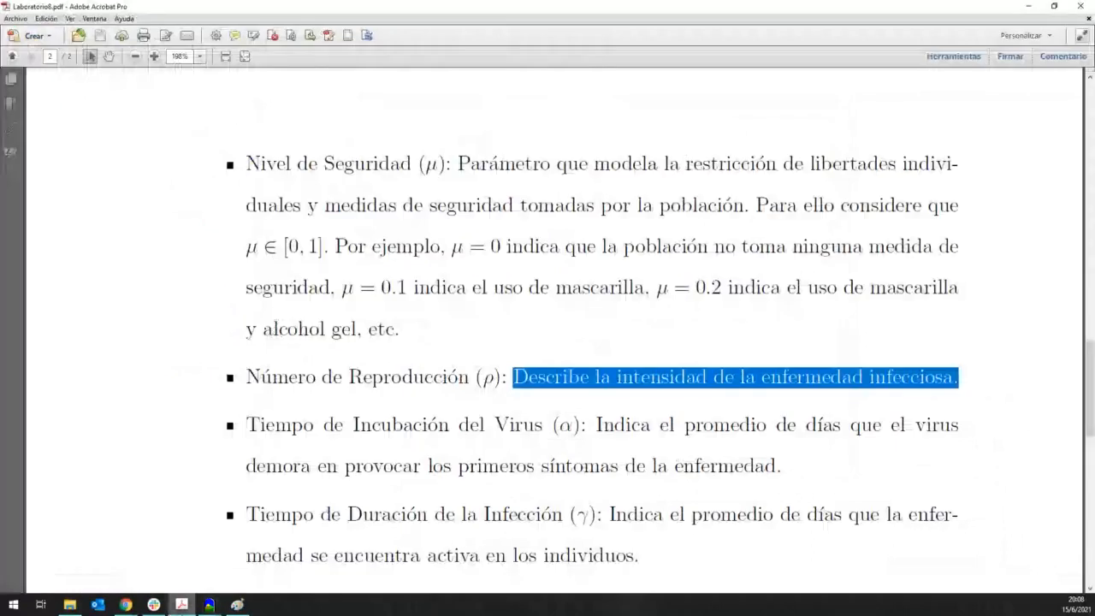
pyautogui.scroll(-2, 318, 416)
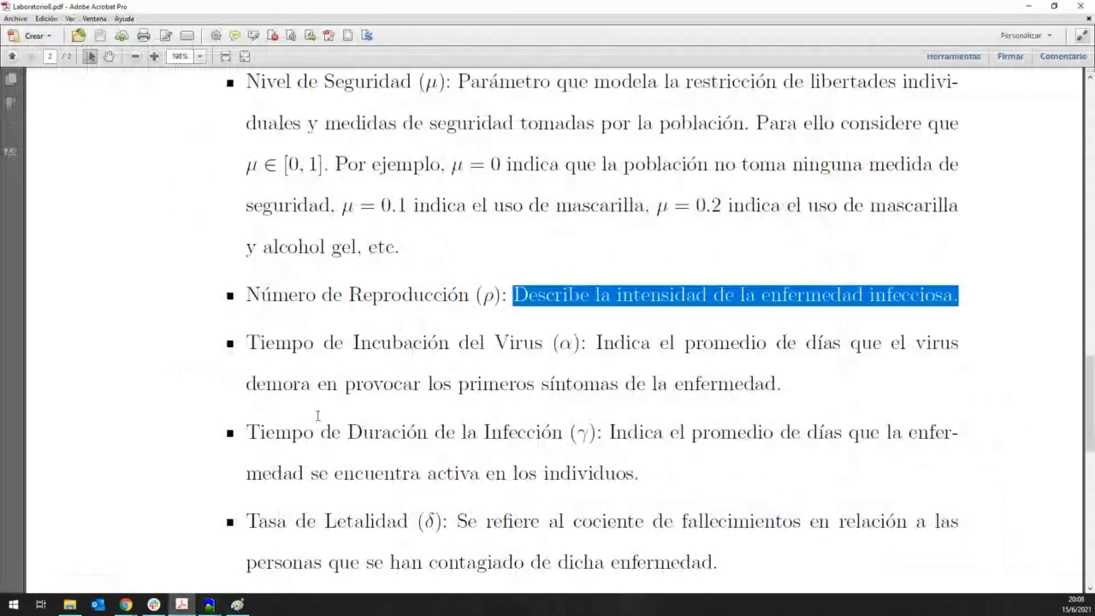
pyautogui.scroll(-1, 318, 416)
pyautogui.moveTo(246, 405); pyautogui.dragTo(564, 406)
pyautogui.click(488, 406)
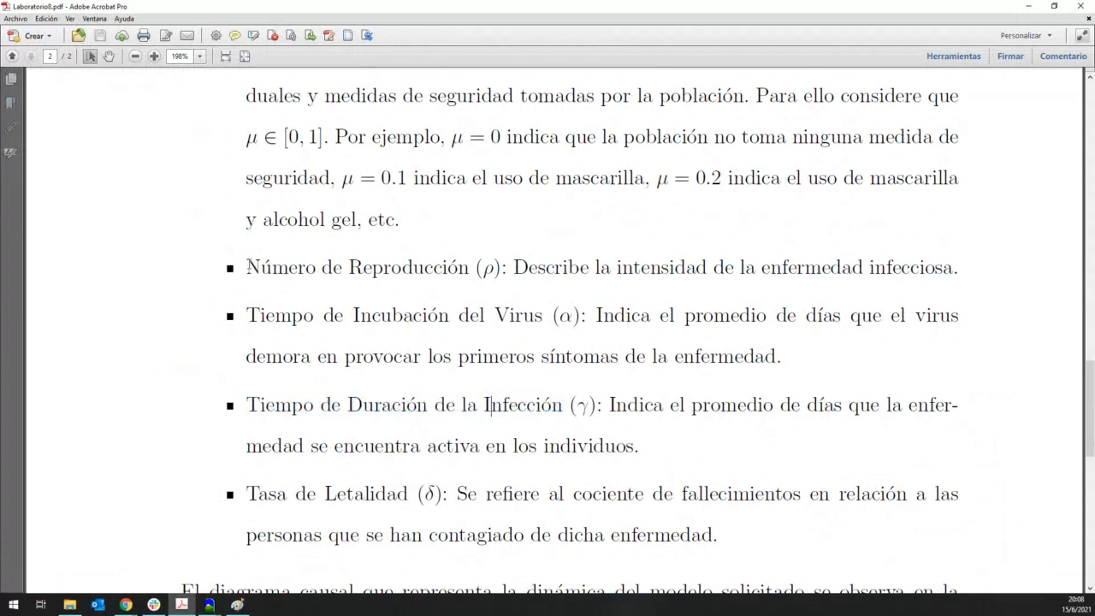
pyautogui.moveTo(247, 267); pyautogui.dragTo(470, 268)
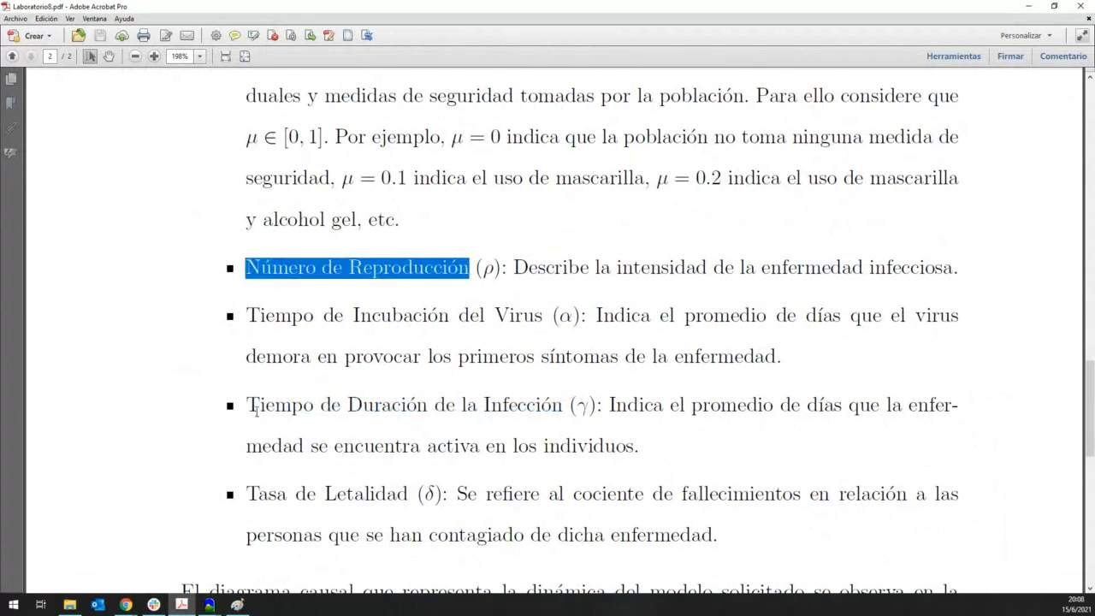
pyautogui.moveTo(248, 406); pyautogui.dragTo(562, 406)
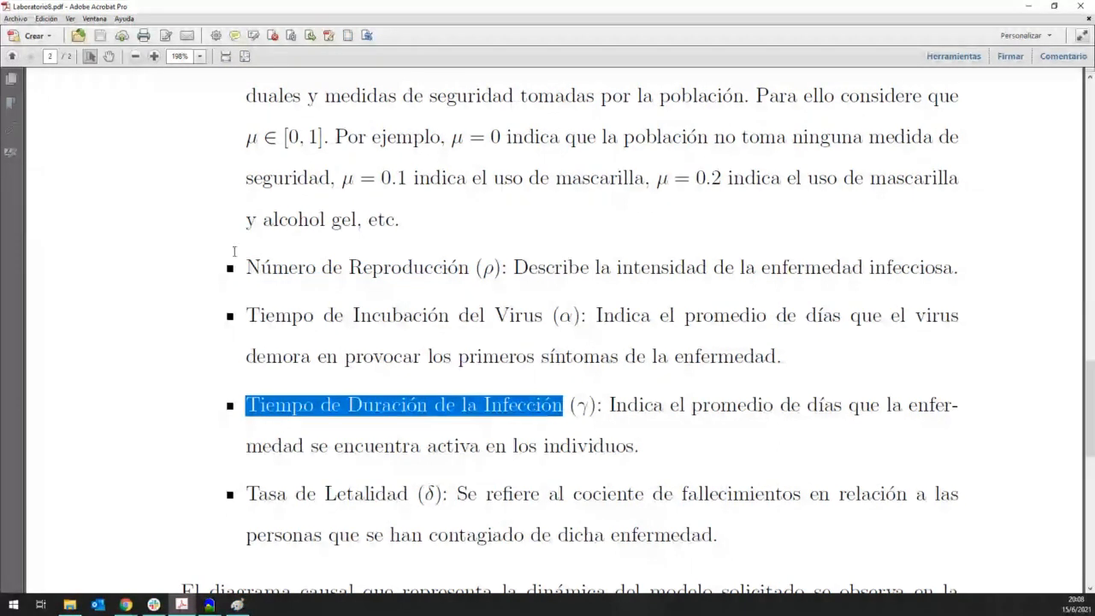
pyautogui.moveTo(247, 267); pyautogui.dragTo(470, 268)
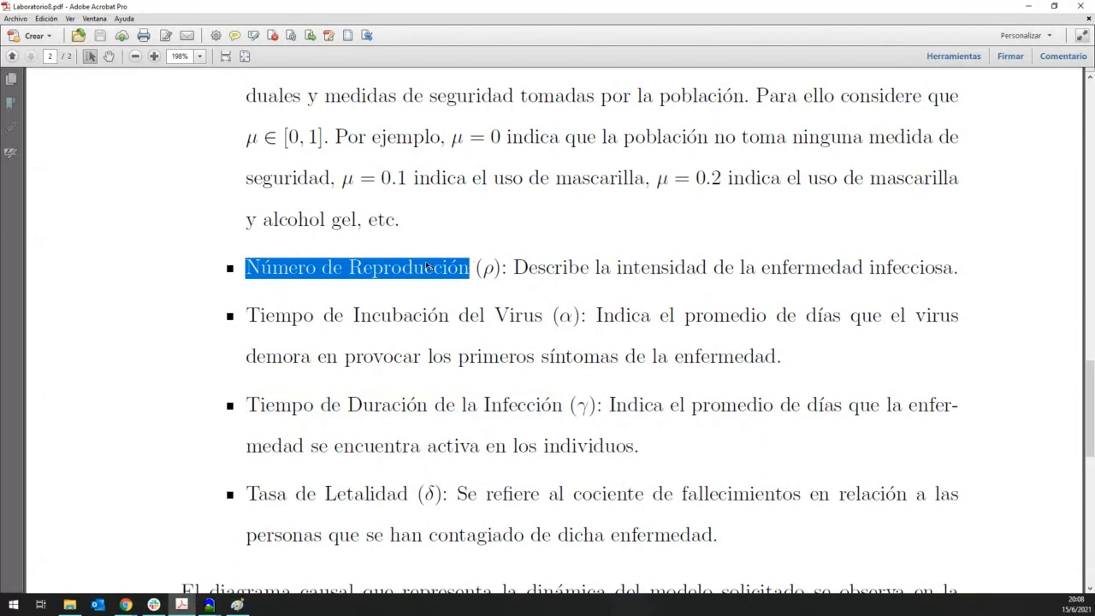
pyautogui.moveTo(248, 404); pyautogui.dragTo(538, 411)
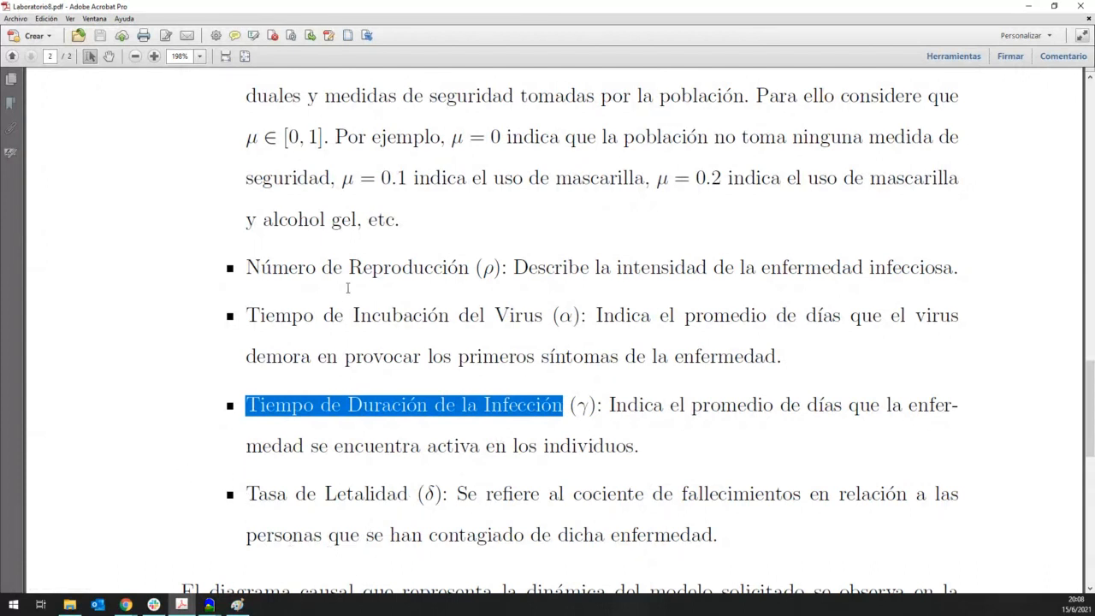
pyautogui.moveTo(246, 267); pyautogui.dragTo(506, 270)
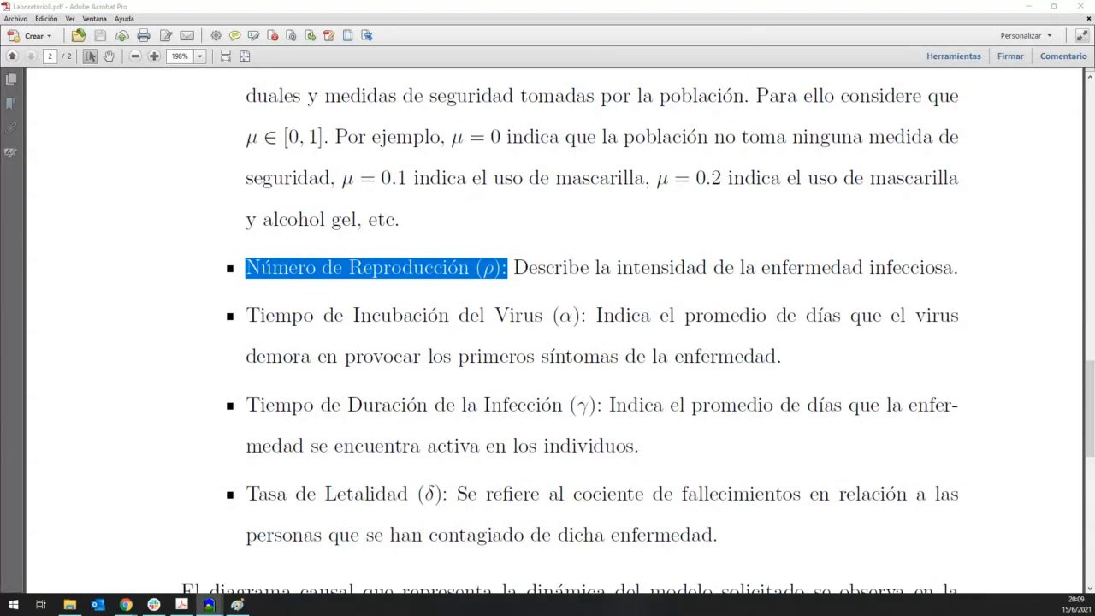
pyautogui.press('super+d')
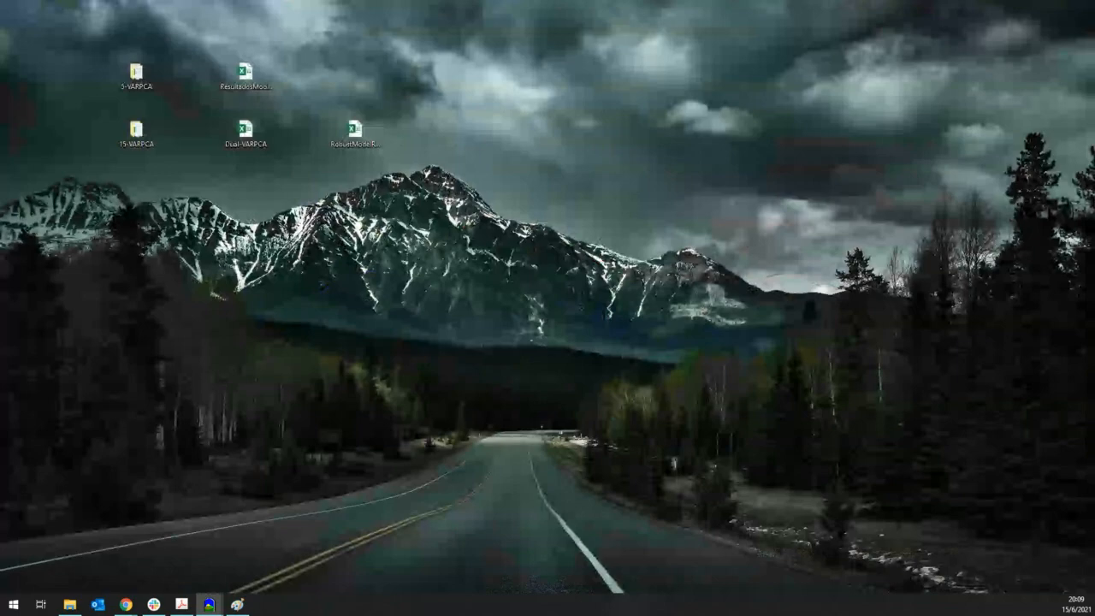
pyautogui.press('super+d')
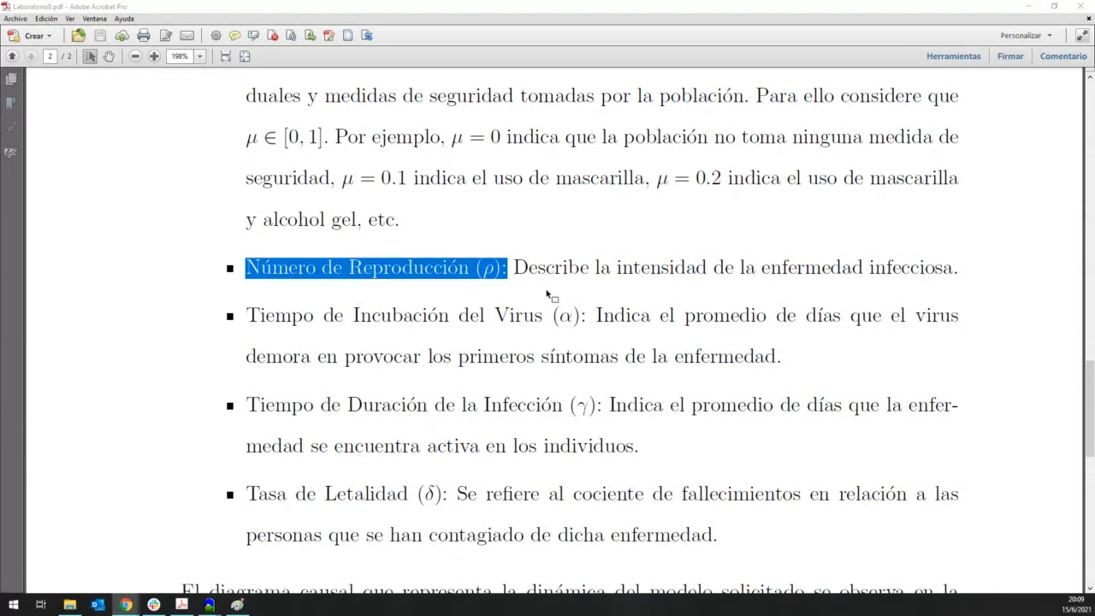
# Compare the ρ symbol of Número de Reproducción with the γ symbol of Tiempo de Duración de la Infección
pyautogui.click(493, 267)
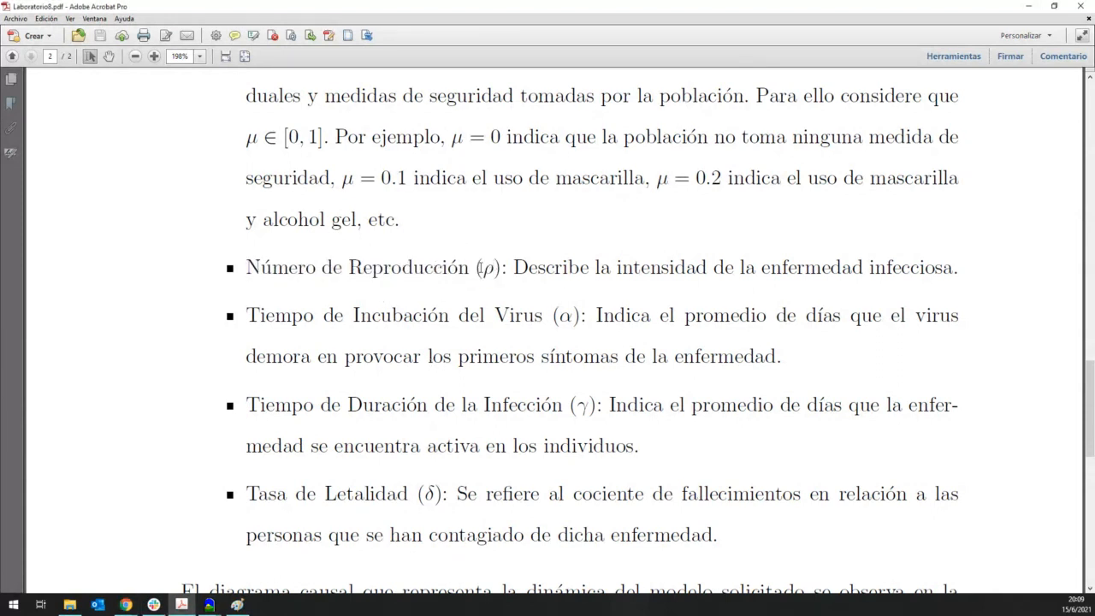
pyautogui.moveTo(484, 269); pyautogui.dragTo(499, 269)
pyautogui.click(582, 403)
pyautogui.doubleClick(582, 404)
pyautogui.moveTo(484, 269); pyautogui.dragTo(497, 269)
pyautogui.moveTo(577, 405); pyautogui.dragTo(597, 406)
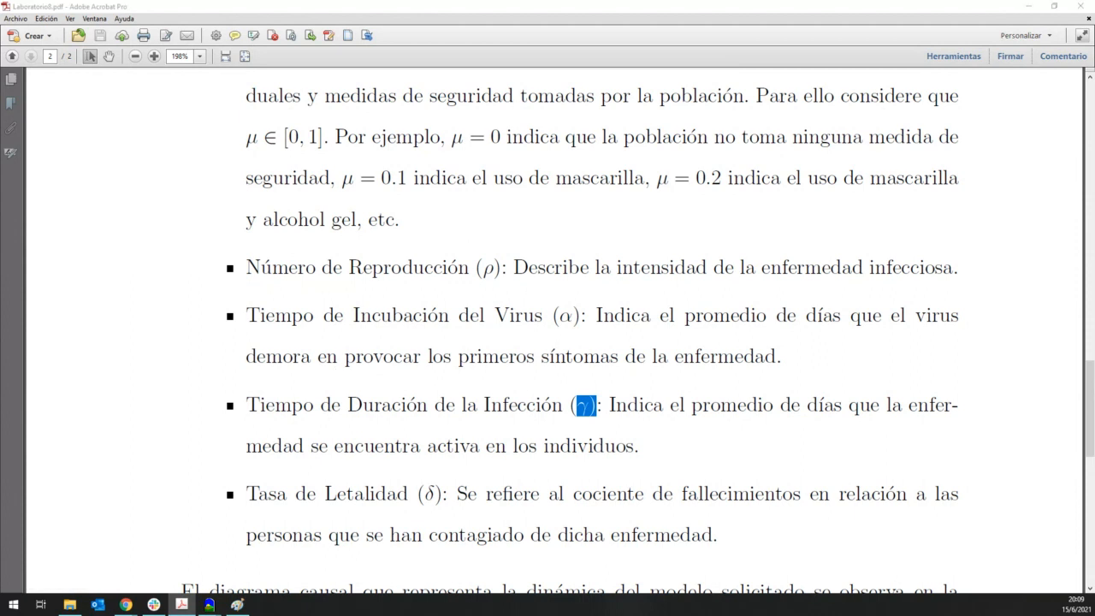
# Return to Vensim and complete the Infectious Contact Rate equation with the factor (Rho/Infection Duration)
pyautogui.hotkey('alt', 'Tab')
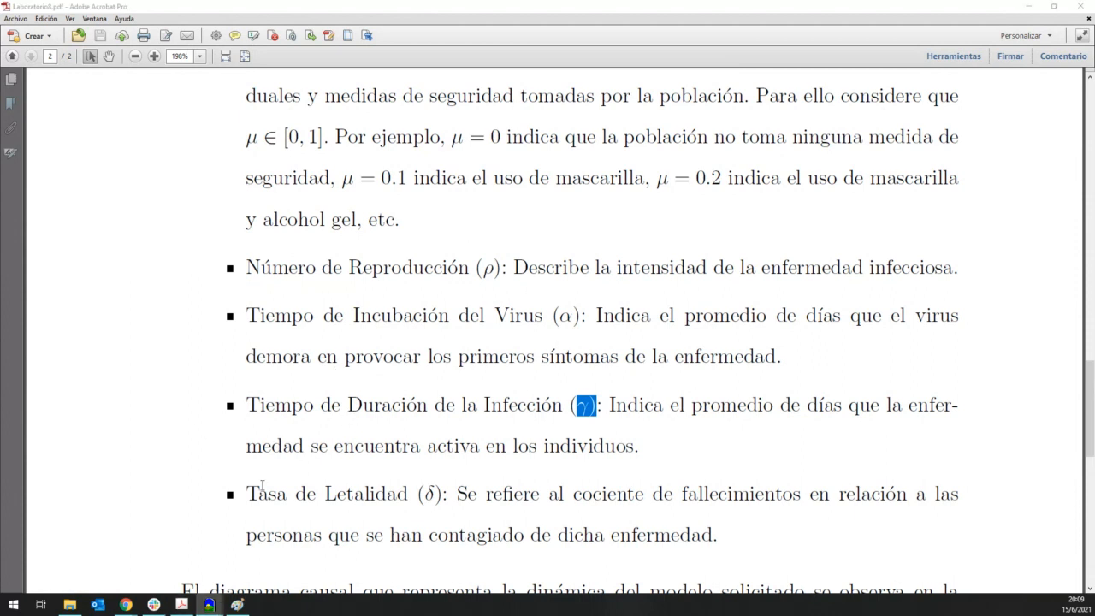
pyautogui.moveTo(209, 604)
pyautogui.click(272, 556)
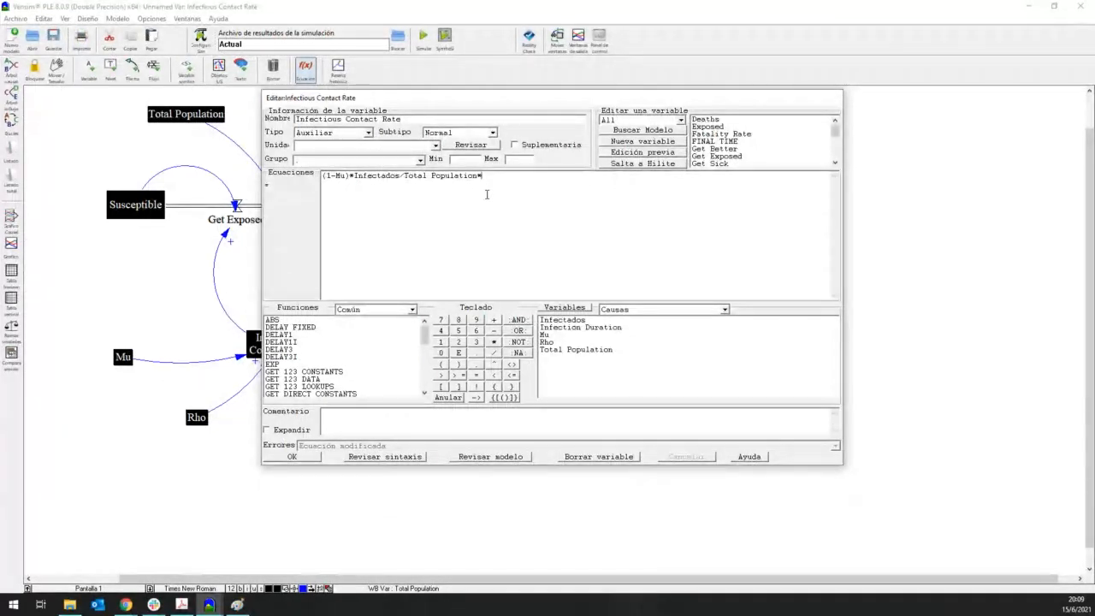
pyautogui.write('(')
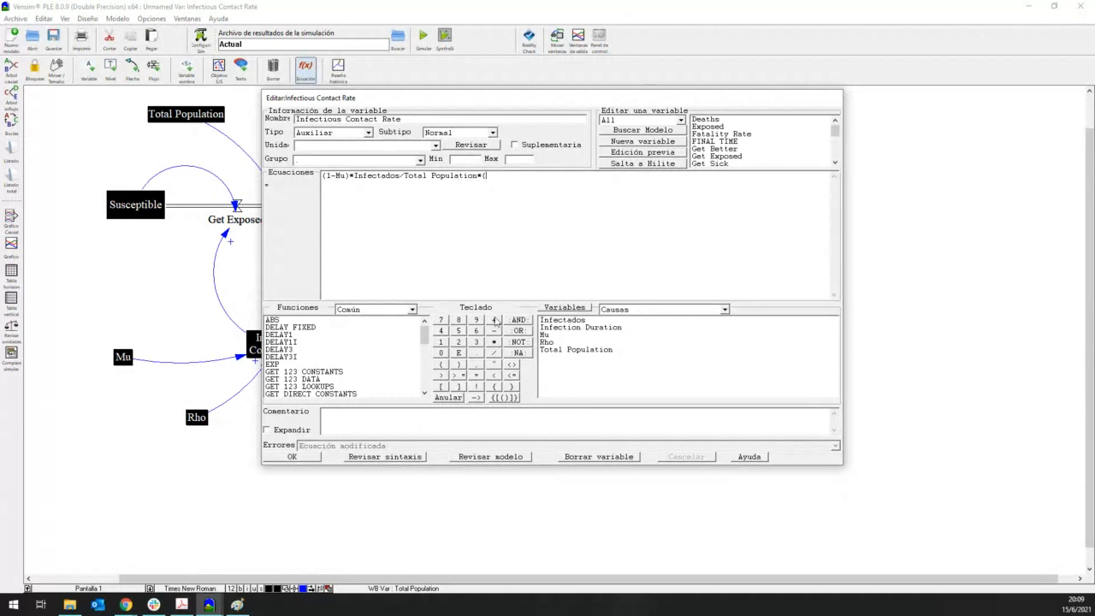
pyautogui.click(552, 343)
pyautogui.write('/')
pyautogui.click(565, 335)
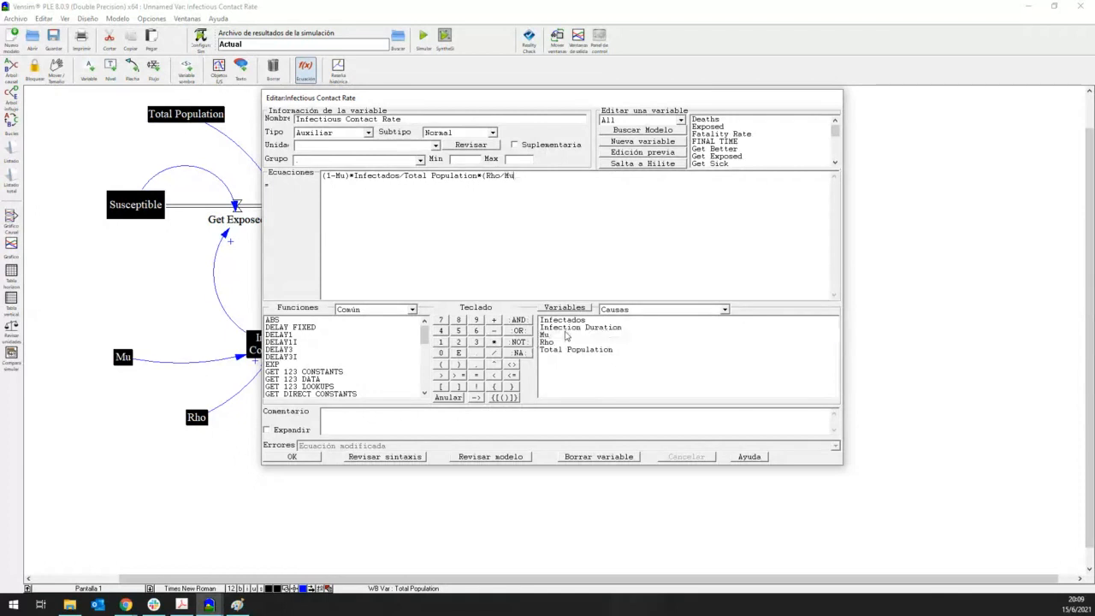
pyautogui.press('BackSpace')
pyautogui.press('BackSpace')
pyautogui.click(578, 328)
pyautogui.write(')')
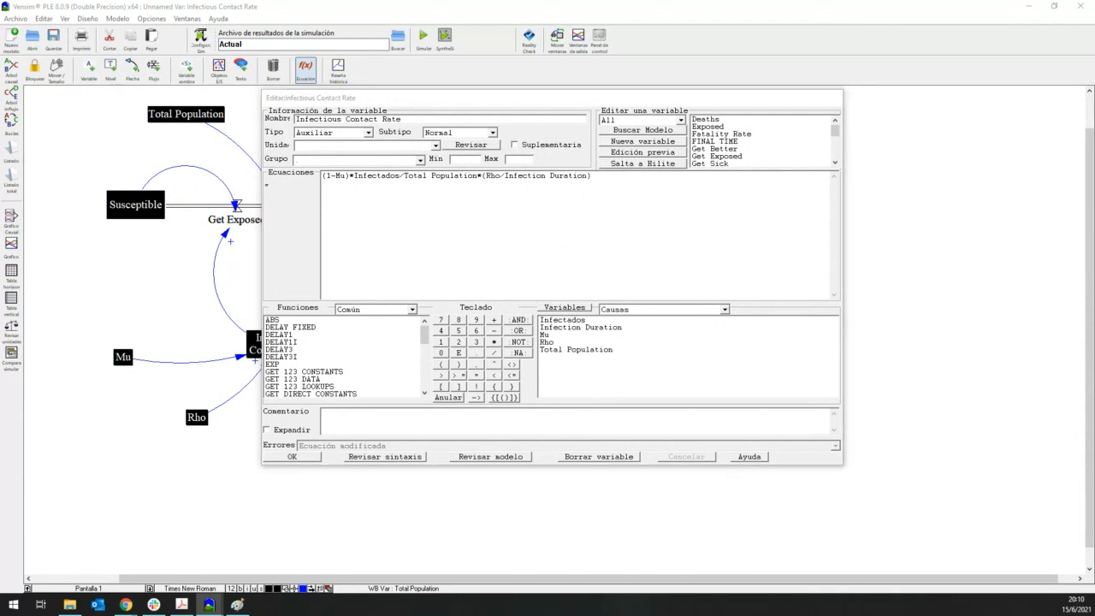
pyautogui.click(673, 221)
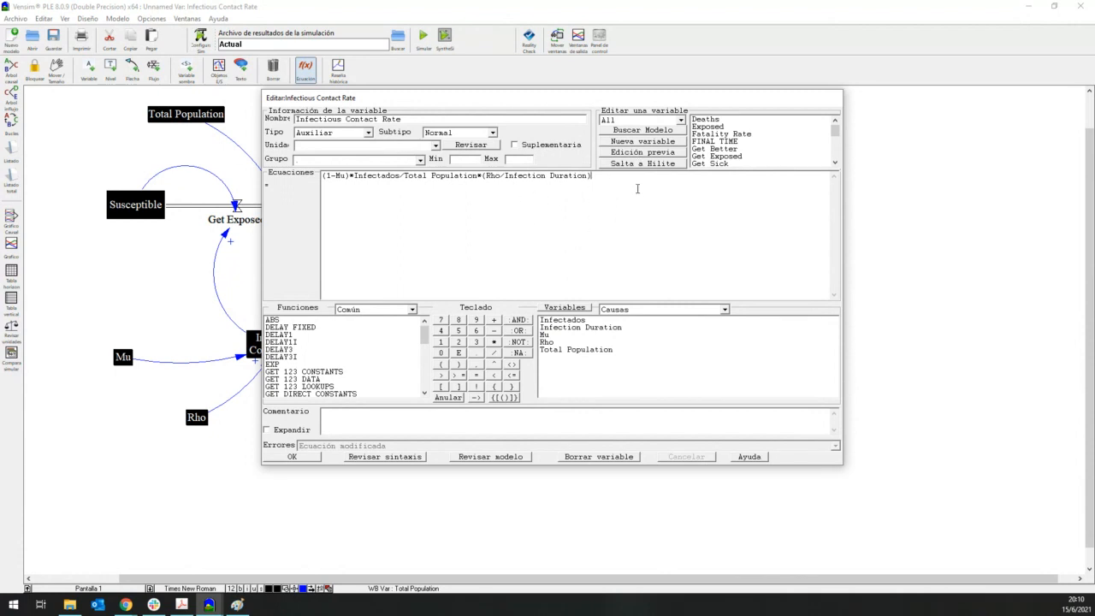
# Review the (Rho/Infection Duration) factor, accept the Infectious Contact Rate equation, and reopen its equation editor
pyautogui.moveTo(595, 176); pyautogui.dragTo(482, 176)
pyautogui.click(519, 189)
pyautogui.click(311, 459)
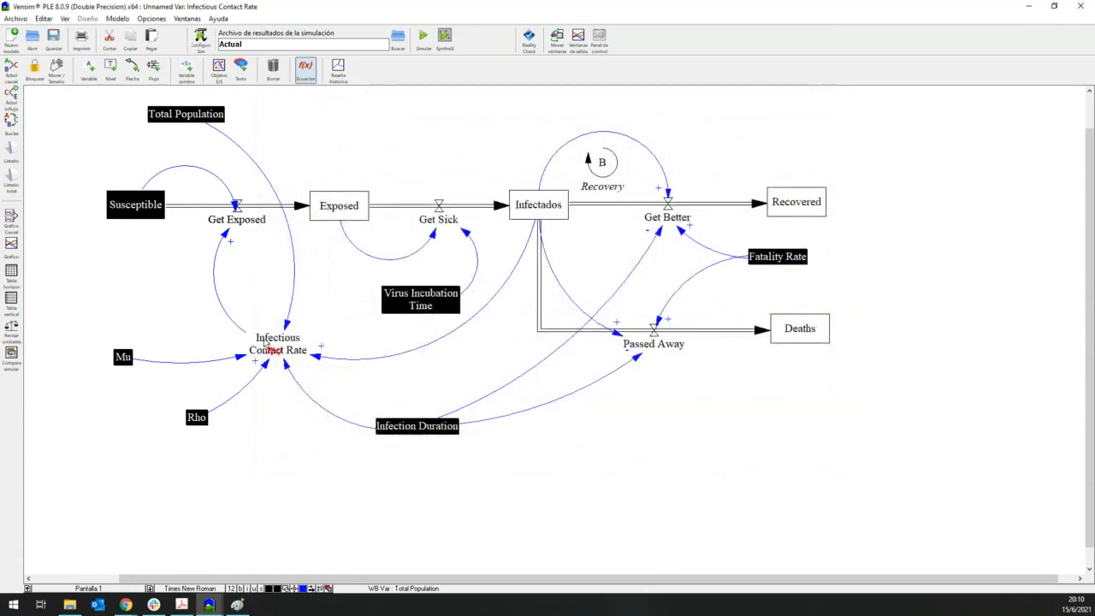
pyautogui.click(289, 351)
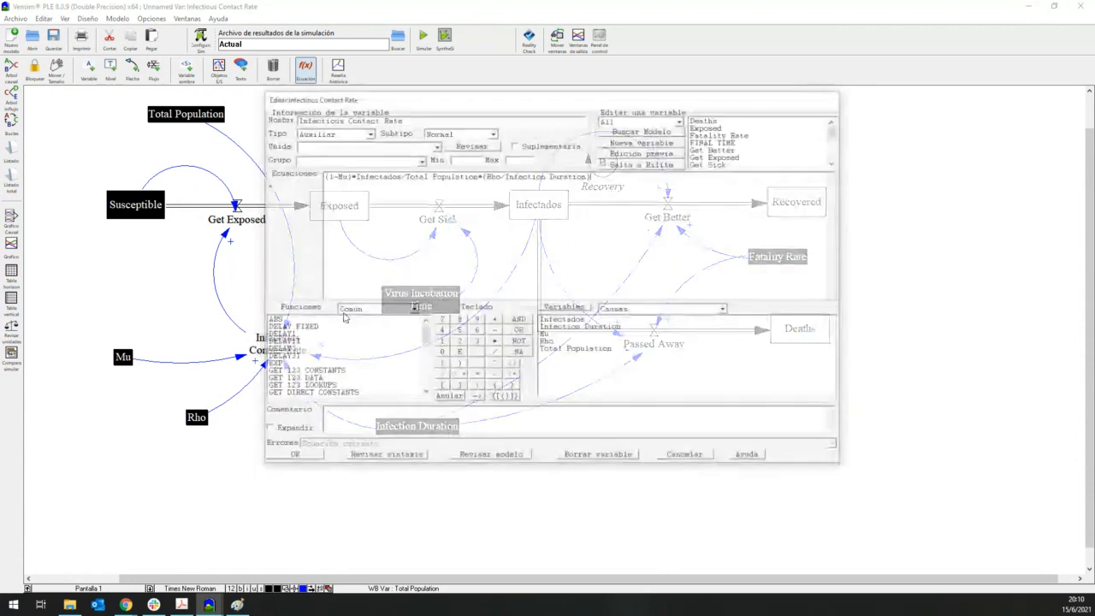
# Accept the Infectious Contact Rate equation and set negative polarity on its incoming arrows from Mu and Infection Duration
pyautogui.click(292, 457)
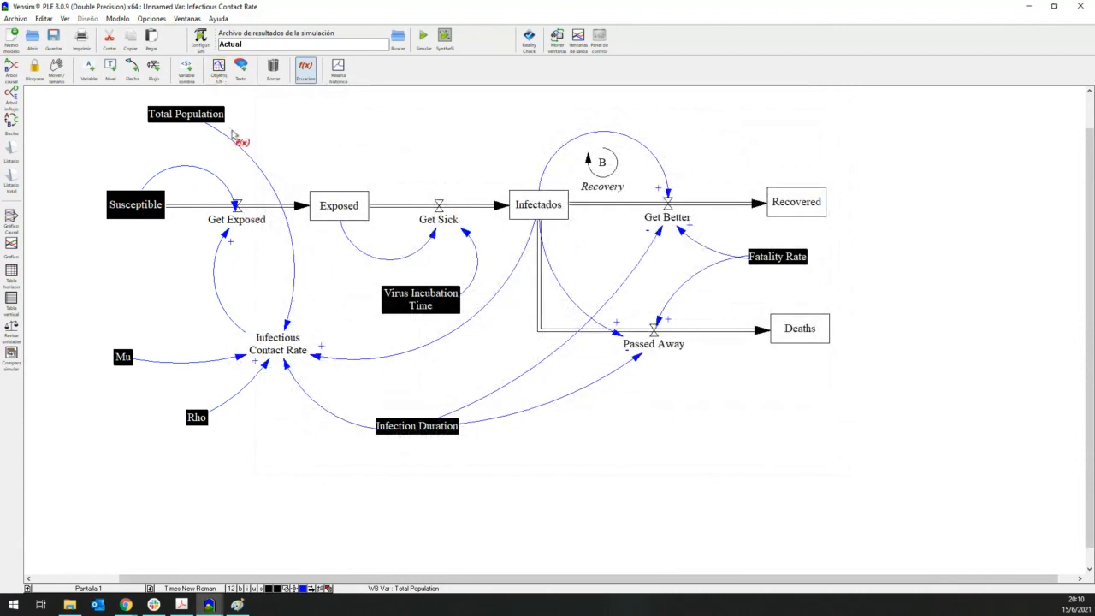
pyautogui.rightClick(246, 363)
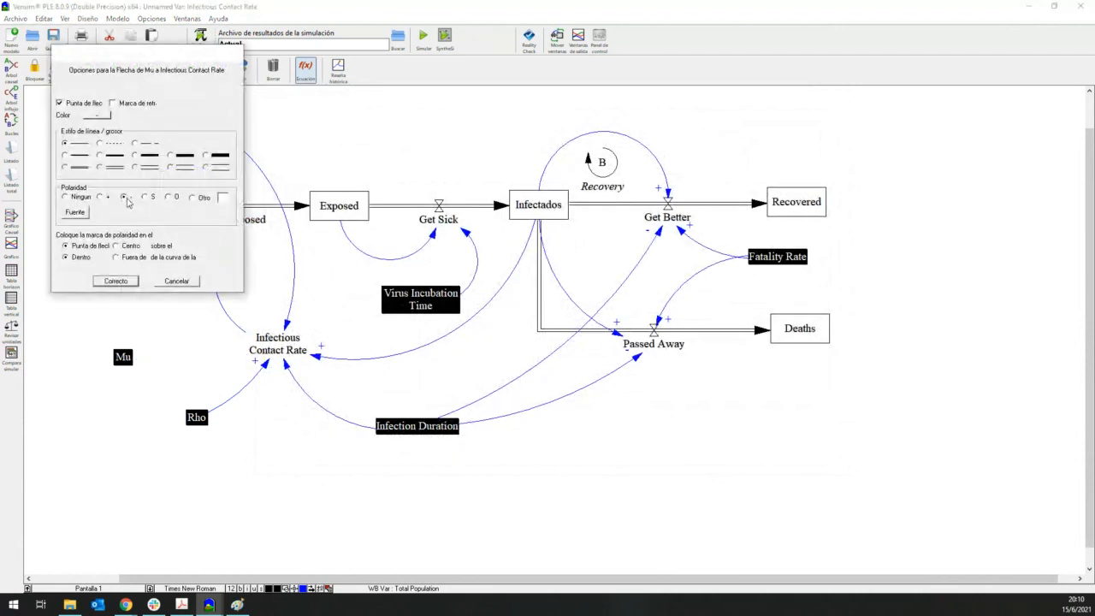
pyautogui.click(116, 280)
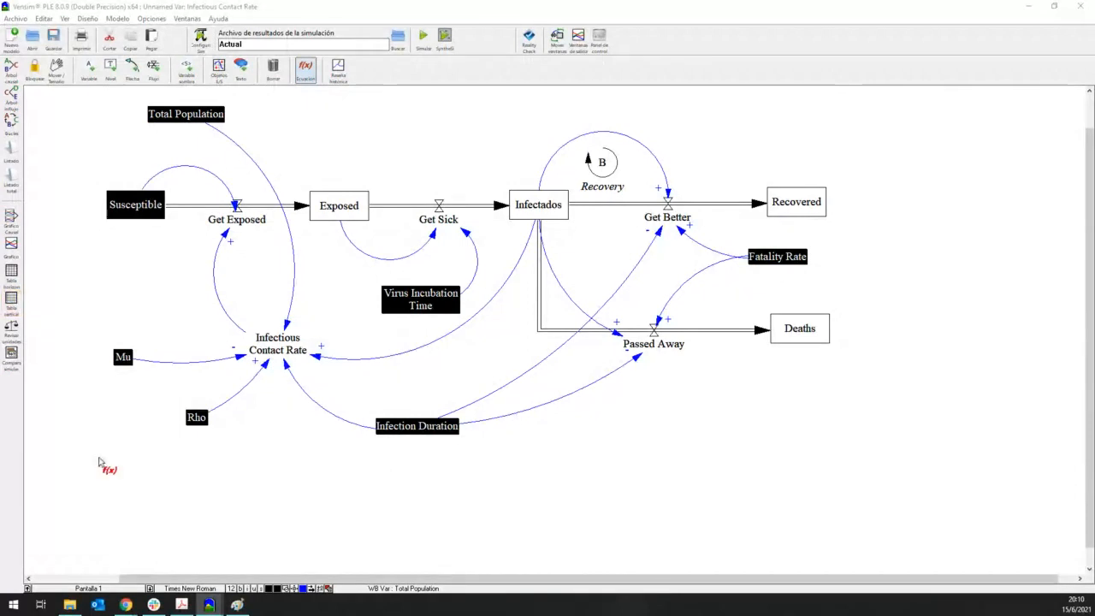
pyautogui.rightClick(290, 371)
pyautogui.click(124, 197)
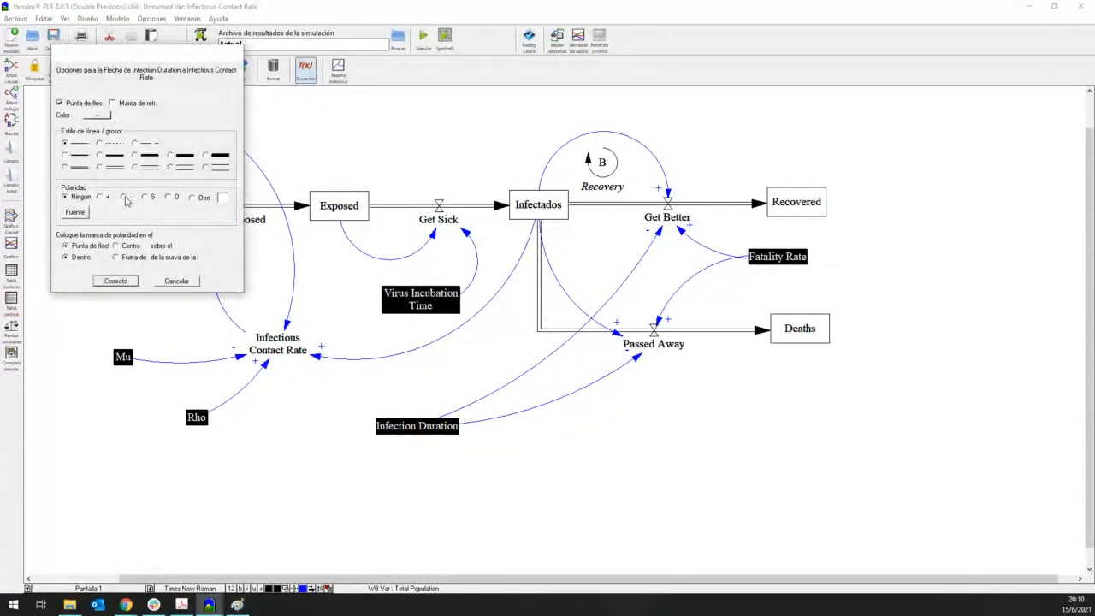
pyautogui.click(116, 281)
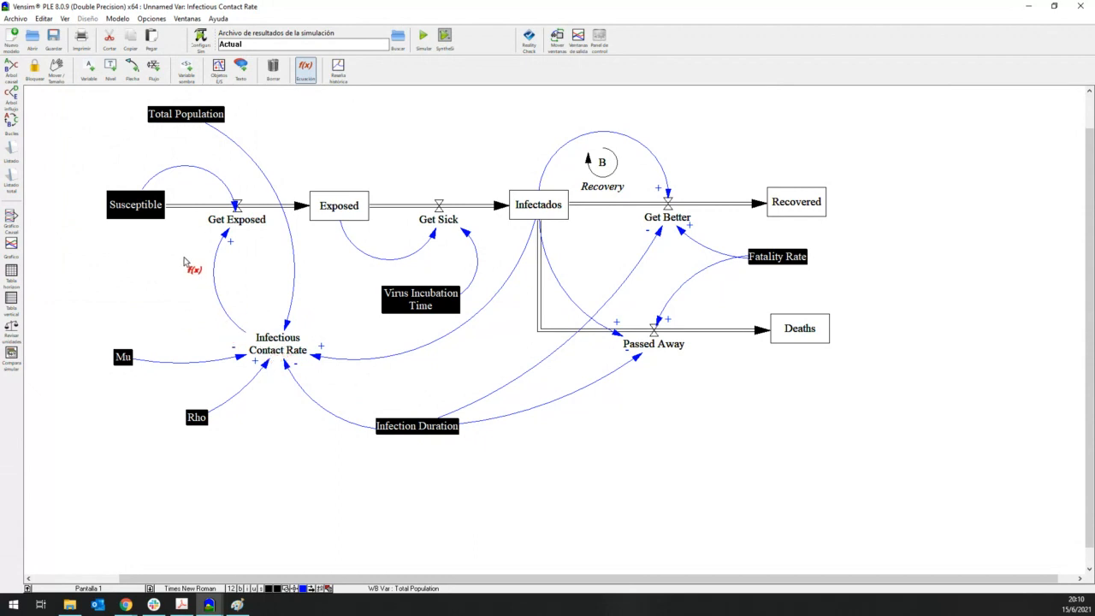
pyautogui.rightClick(142, 207)
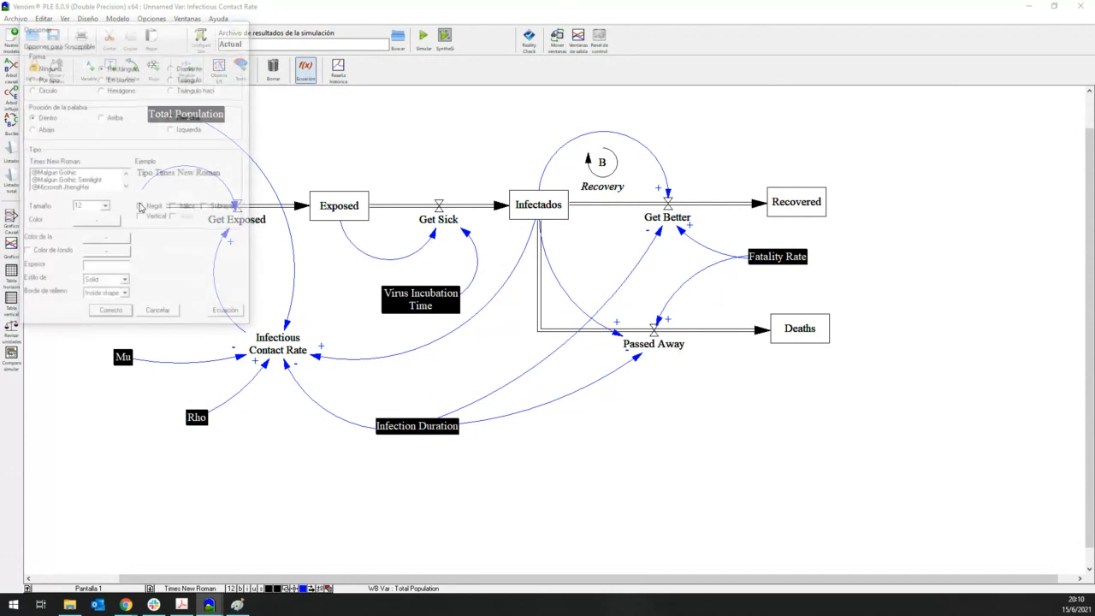
pyautogui.press('Escape')
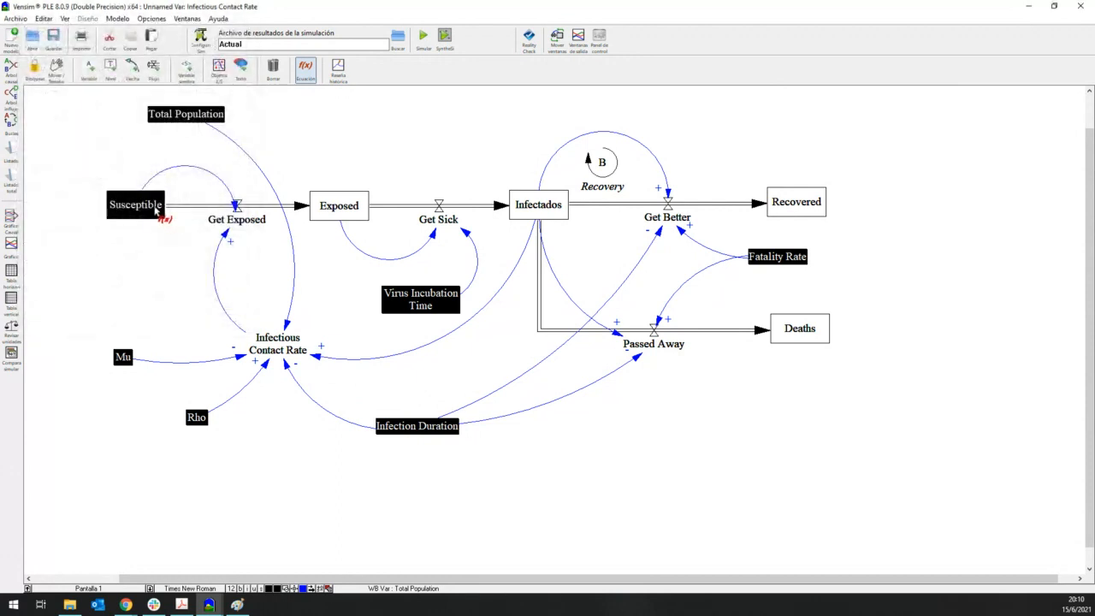
pyautogui.click(162, 214)
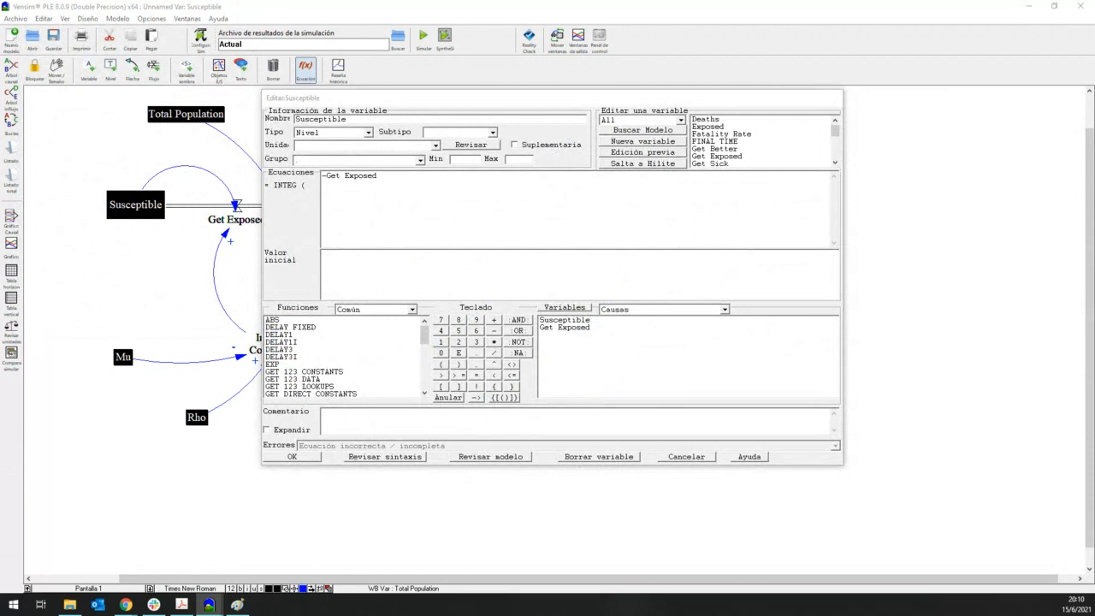
pyautogui.click(434, 284)
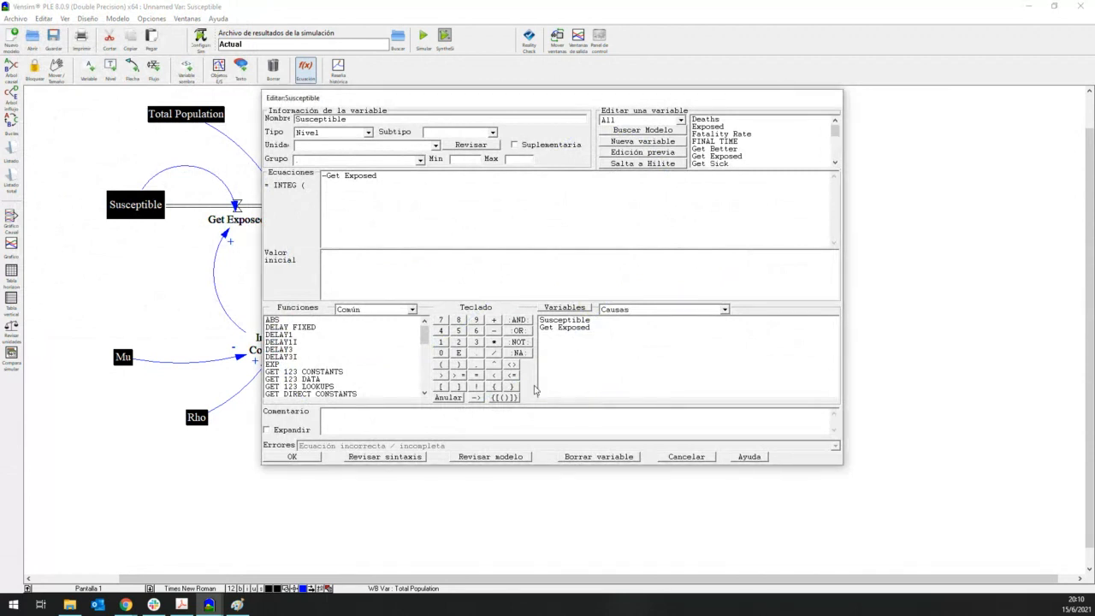
pyautogui.press('Escape')
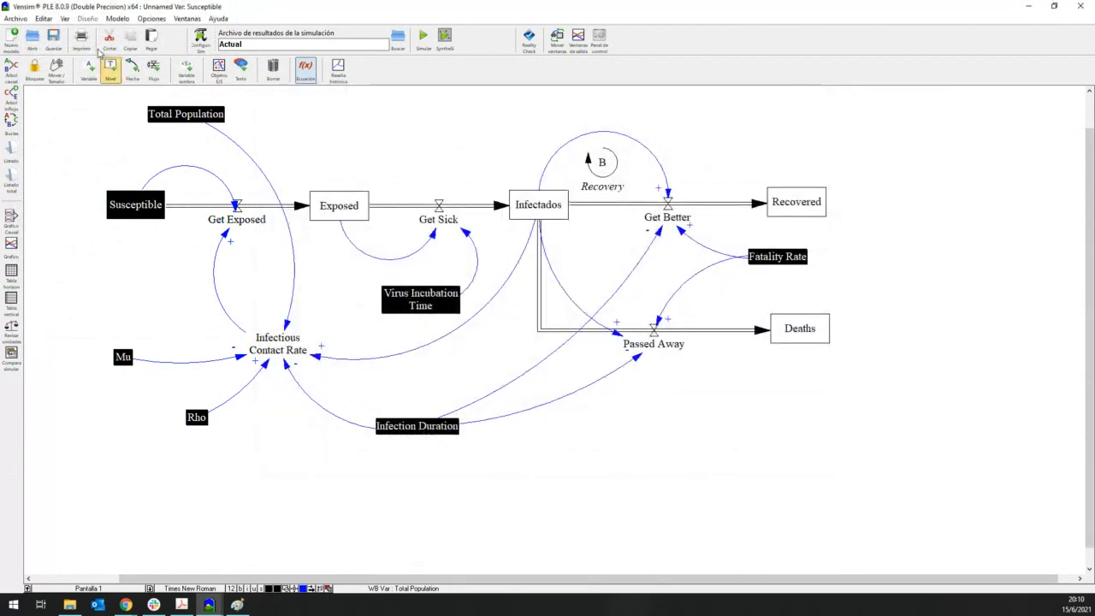
# Link Total Population to Susceptible with an arrow and bow it outward on the side away from Get Exposed
pyautogui.click(132, 70)
pyautogui.click(178, 115)
pyautogui.click(135, 199)
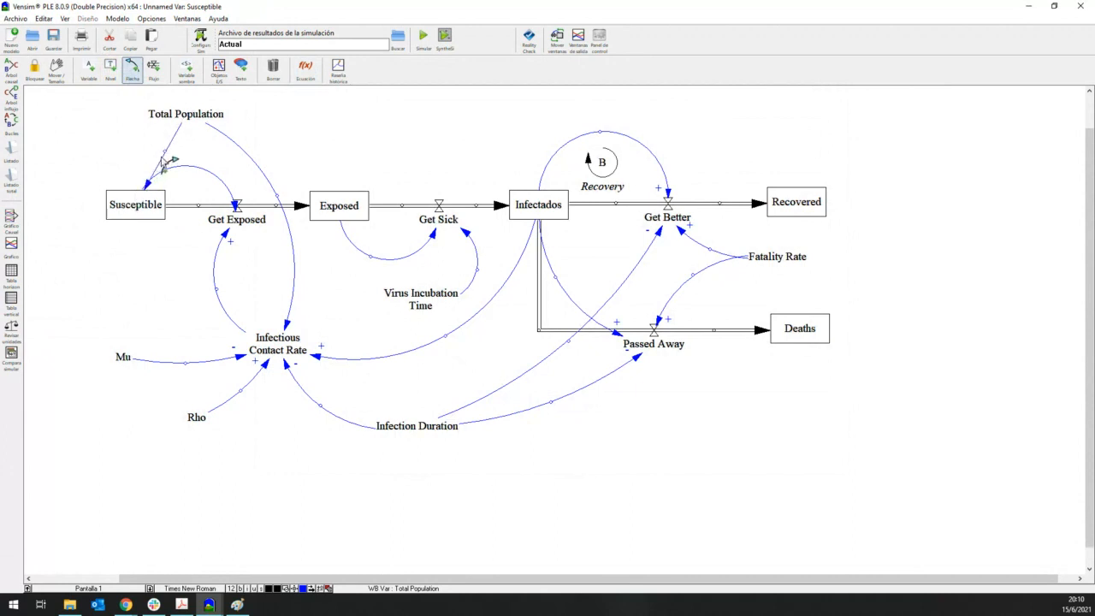
pyautogui.moveTo(159, 155); pyautogui.dragTo(119, 151)
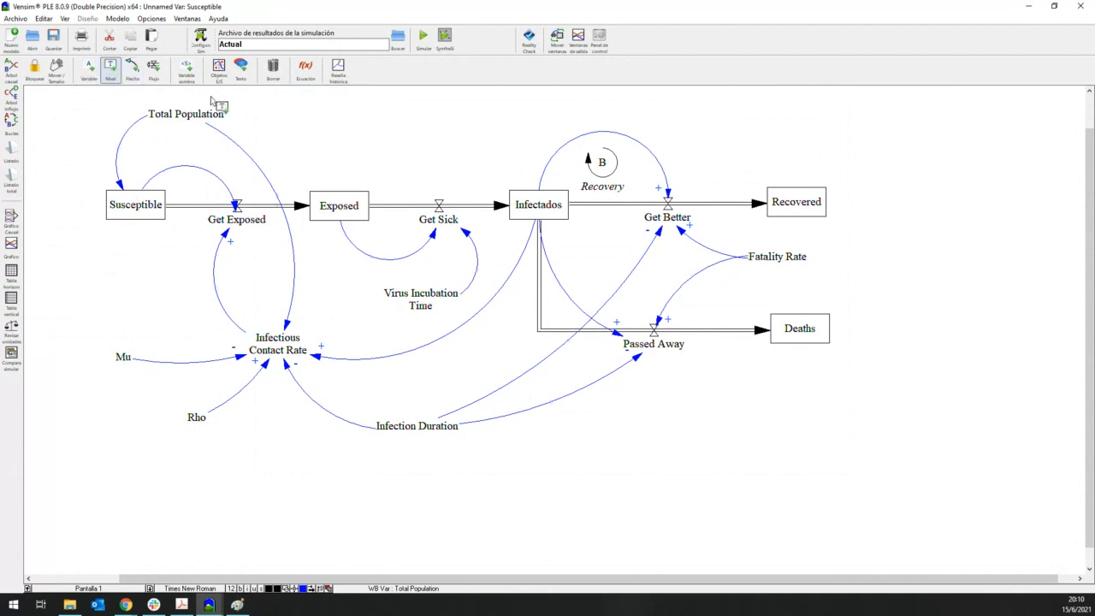
# Set the initial value of the Susceptible level to Total Population-1
pyautogui.click(306, 68)
pyautogui.click(137, 205)
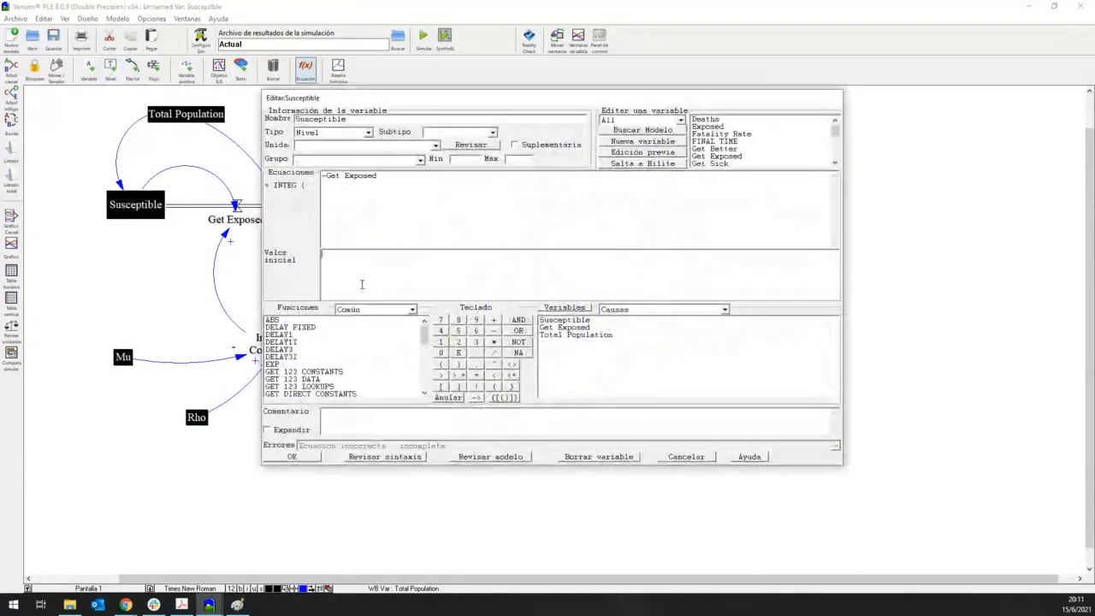
pyautogui.click(567, 337)
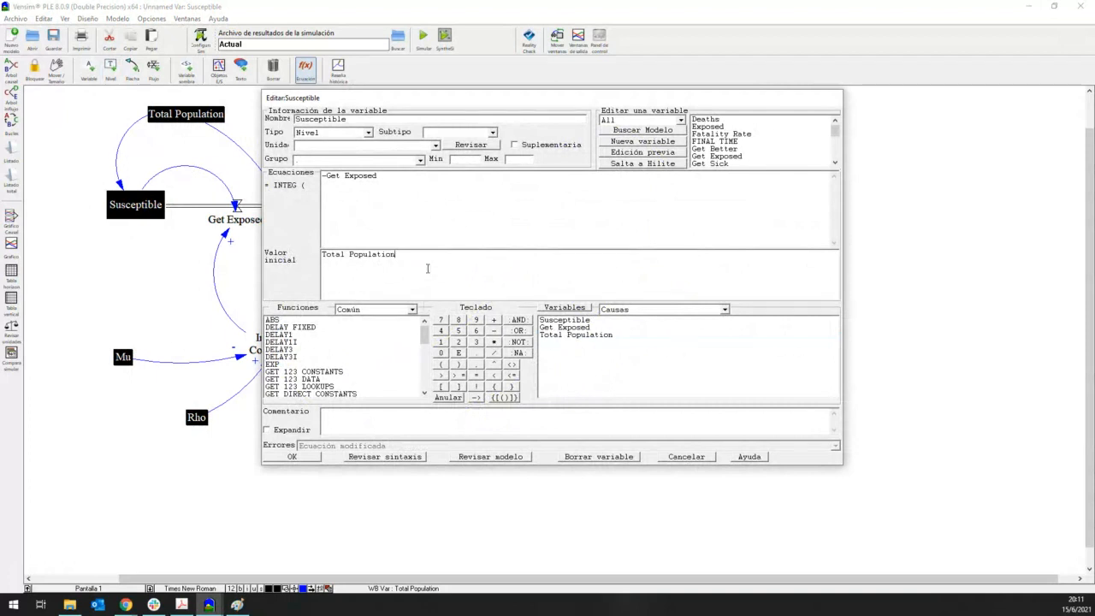
pyautogui.write('-1')
pyautogui.click(292, 456)
# Set the initial value of the Exposed level to 1, then check the Infectados level
pyautogui.click(351, 212)
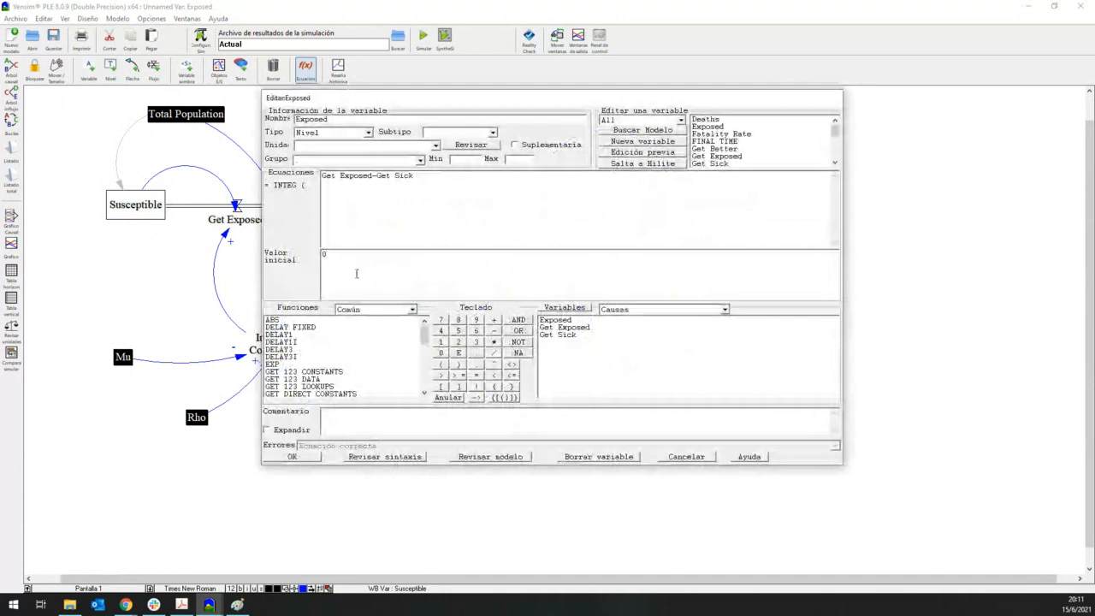
pyautogui.write('1')
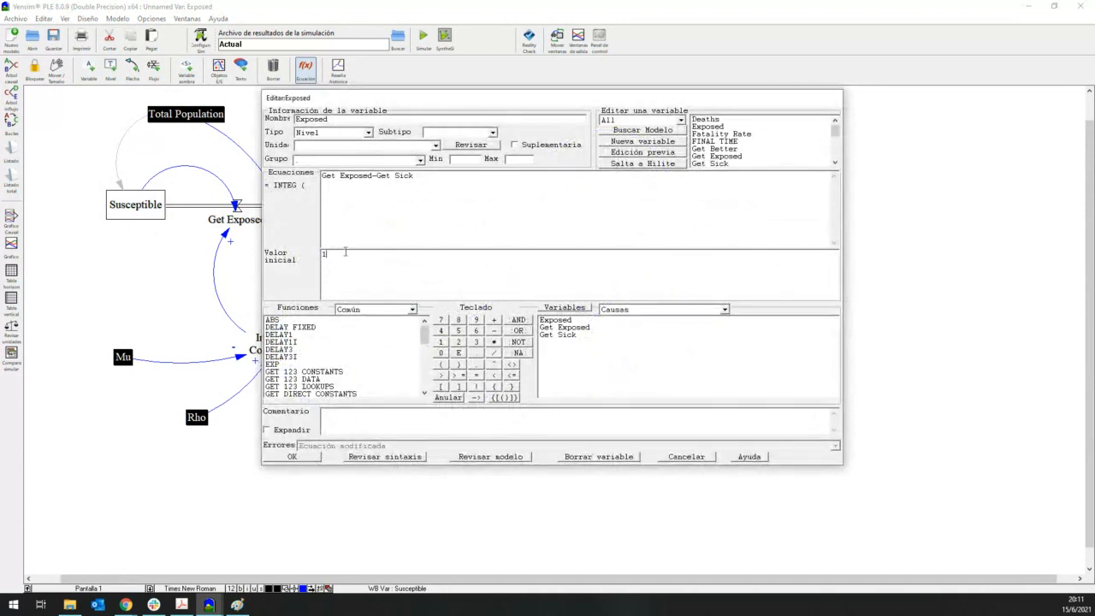
pyautogui.click(292, 456)
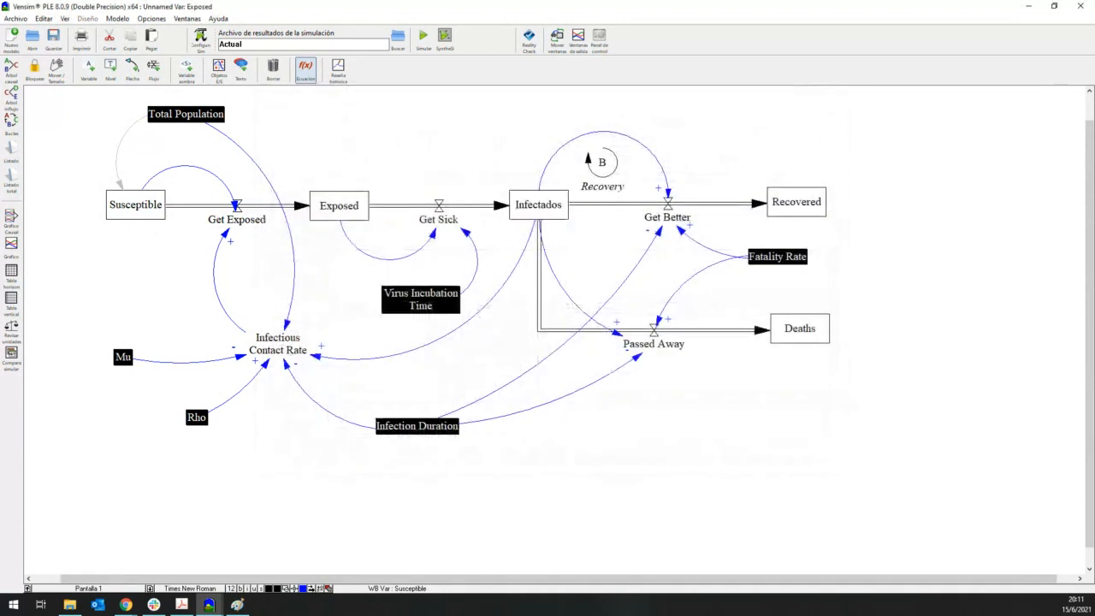
pyautogui.click(538, 206)
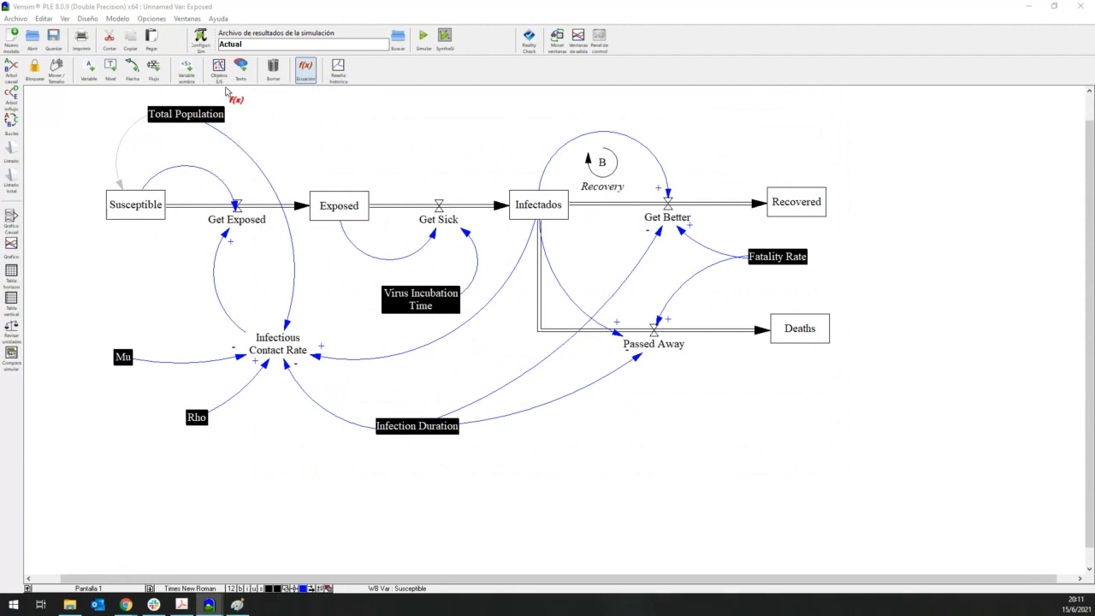
# Move Total Population below Susceptible and reshape its arrows to Susceptible and Infectious Contact Rate
pyautogui.click(56, 70)
pyautogui.moveTo(170, 114); pyautogui.dragTo(103, 279)
pyautogui.moveTo(147, 246); pyautogui.dragTo(85, 244)
pyautogui.moveTo(196, 291); pyautogui.dragTo(188, 332)
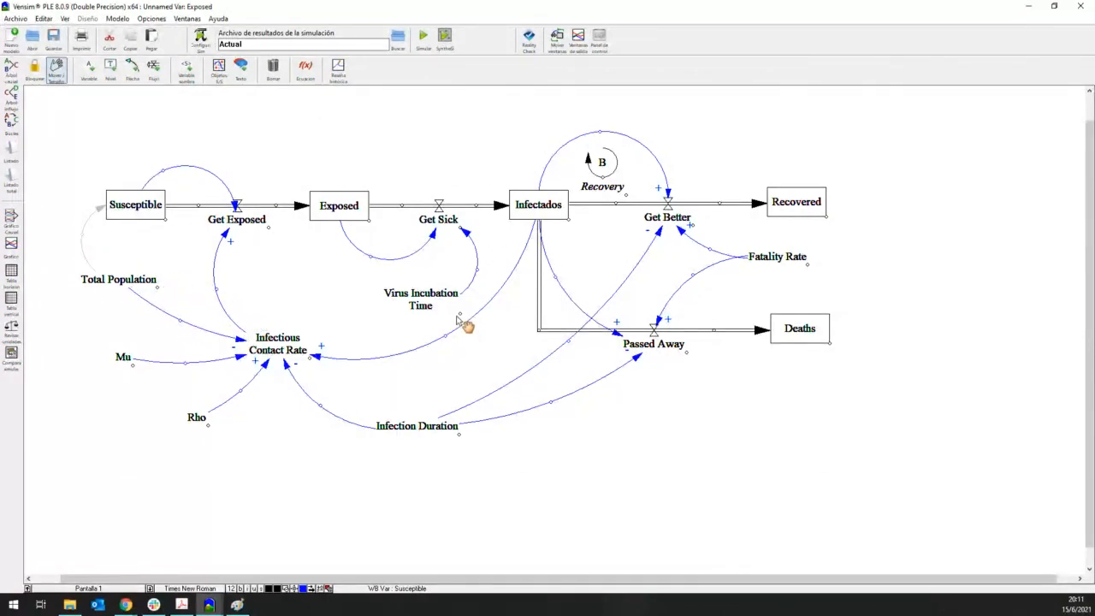
# Define the Total Population constant as 350000
pyautogui.click(307, 69)
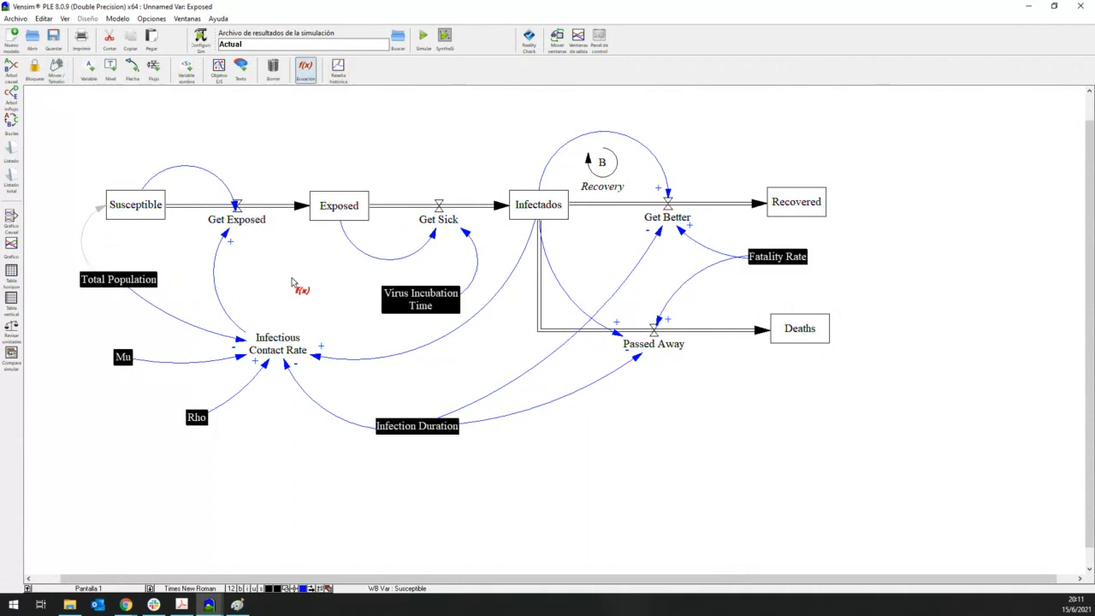
pyautogui.click(120, 286)
pyautogui.write('350')
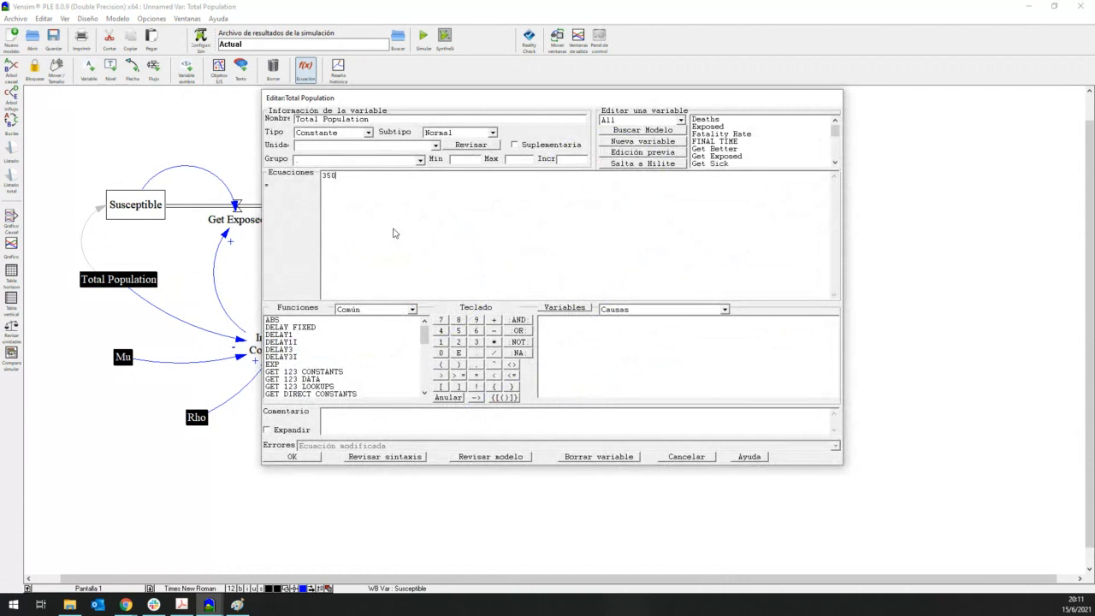
pyautogui.write('000')
pyautogui.click(295, 456)
# Look up the simulation parameters in the lab PDF in Adobe Acrobat, return to Vensim and define Mu as 0.1
pyautogui.click(122, 356)
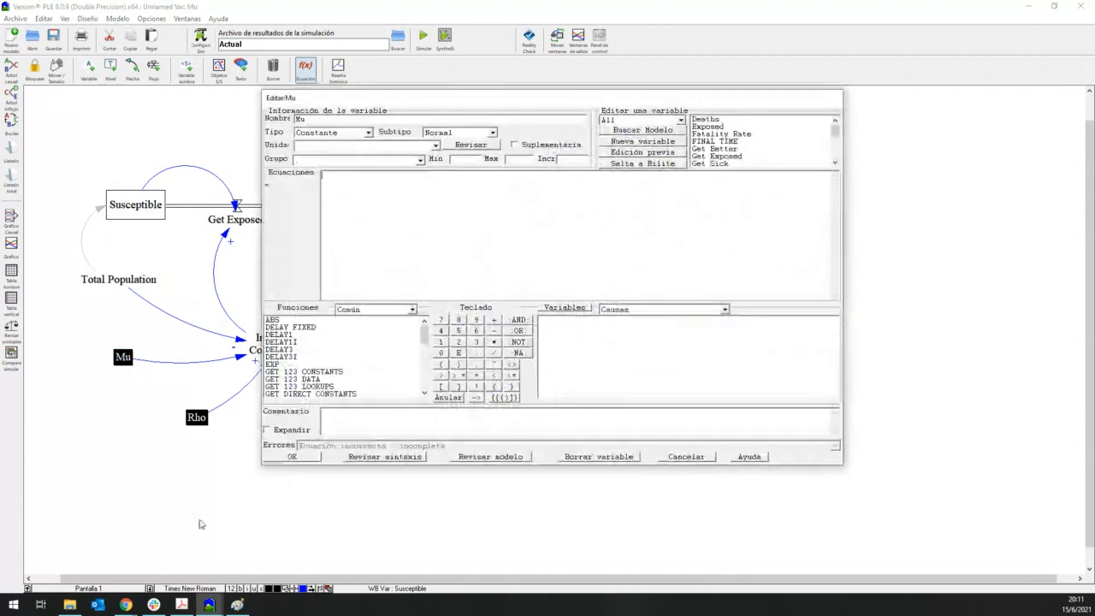
pyautogui.click(183, 605)
pyautogui.scroll(-5, 438, 449)
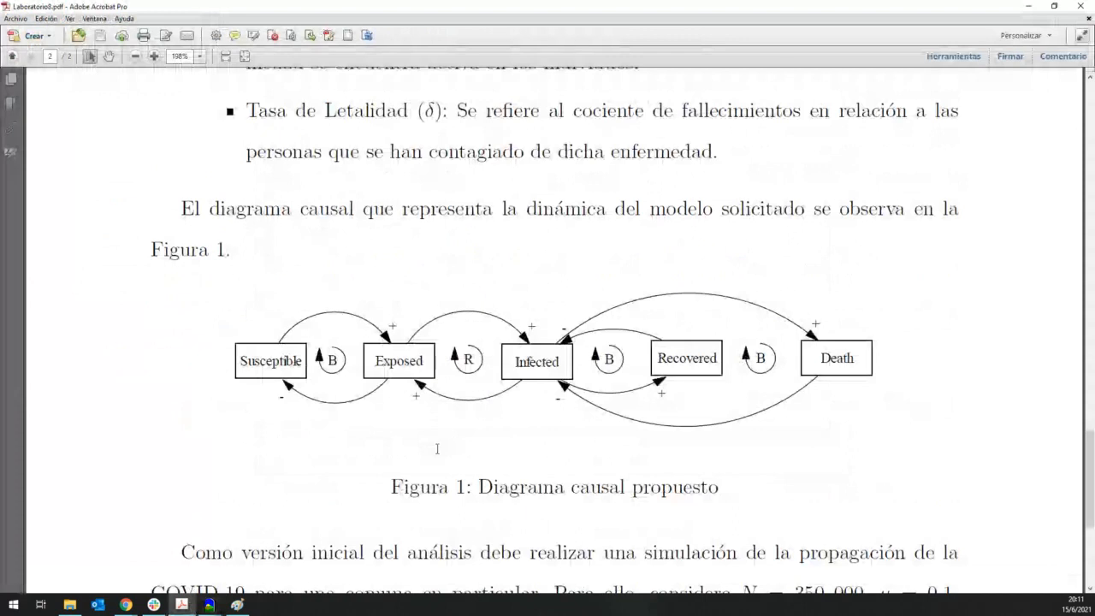
pyautogui.scroll(-3, 437, 449)
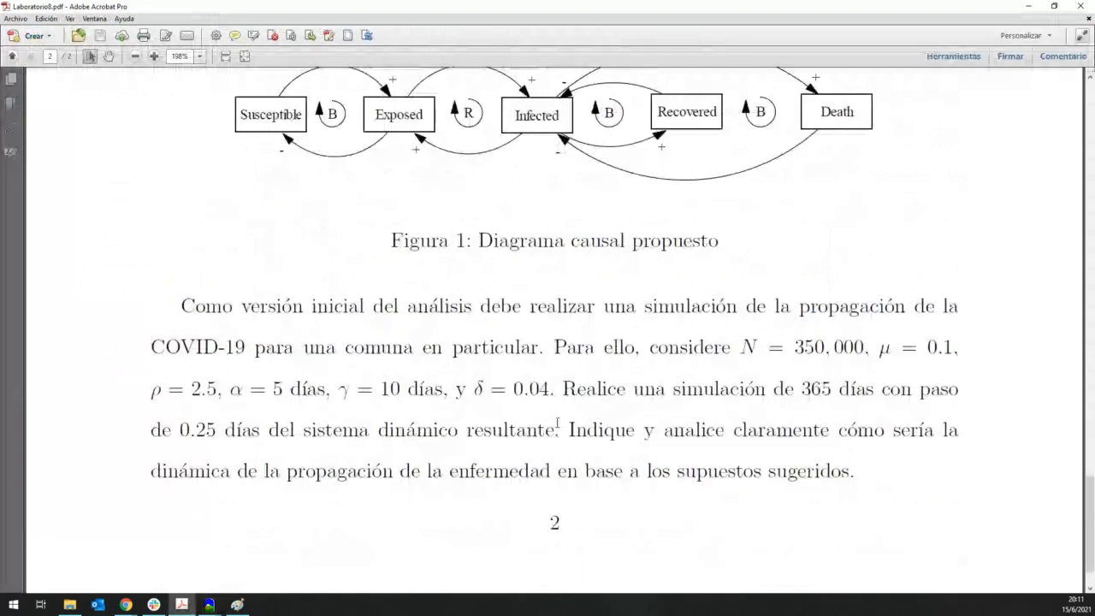
pyautogui.click(182, 604)
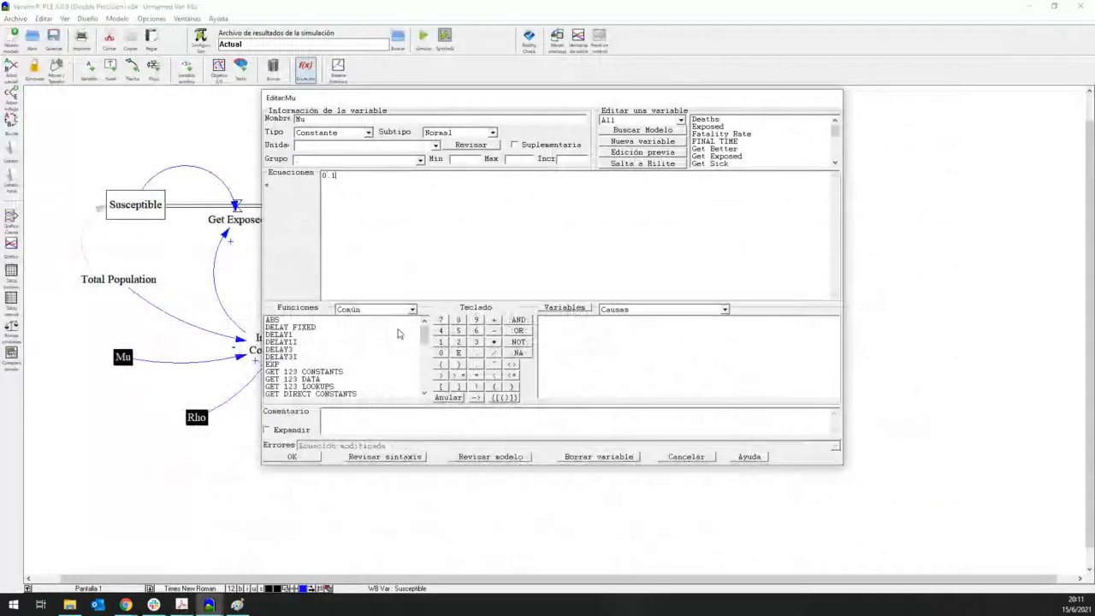
pyautogui.click(295, 457)
# Define the Rho constant as 2.5 and the Infection Duration constant as 10
pyautogui.click(196, 417)
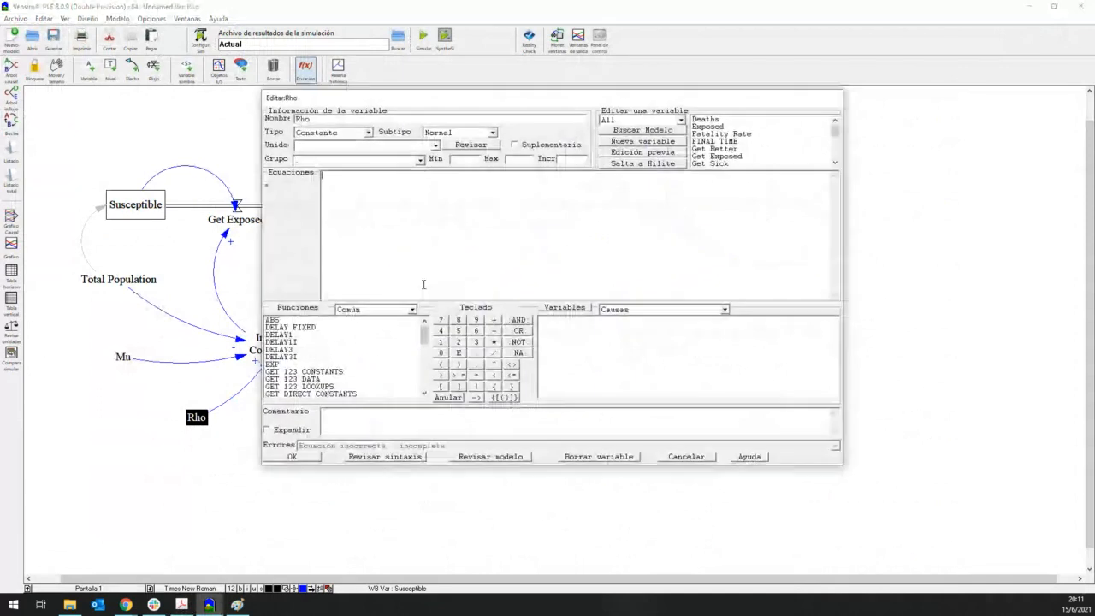
pyautogui.write('2.5')
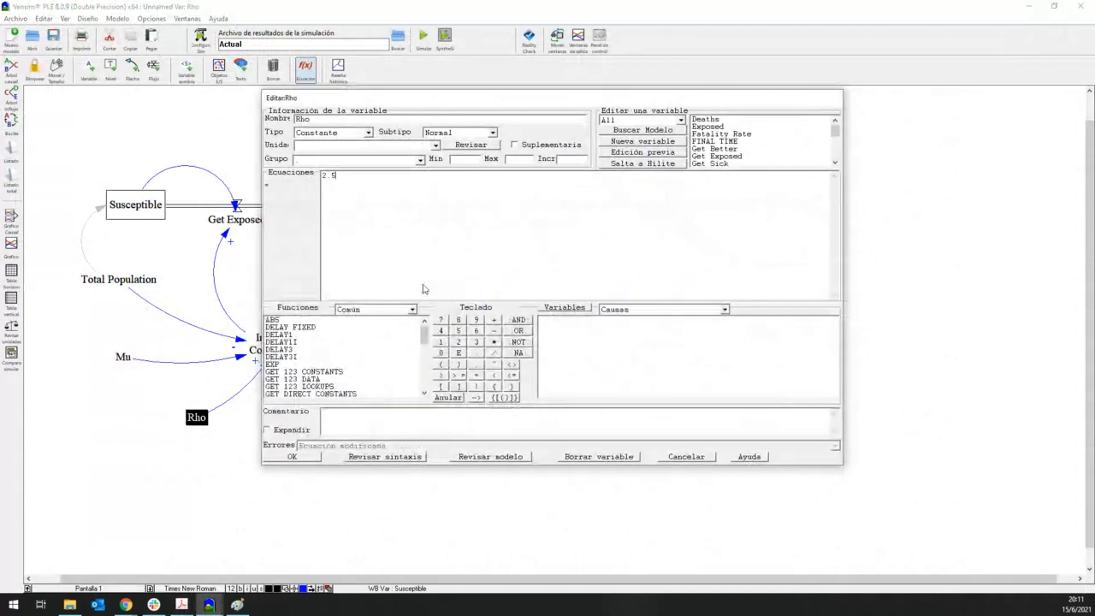
pyautogui.click(291, 457)
pyautogui.click(412, 427)
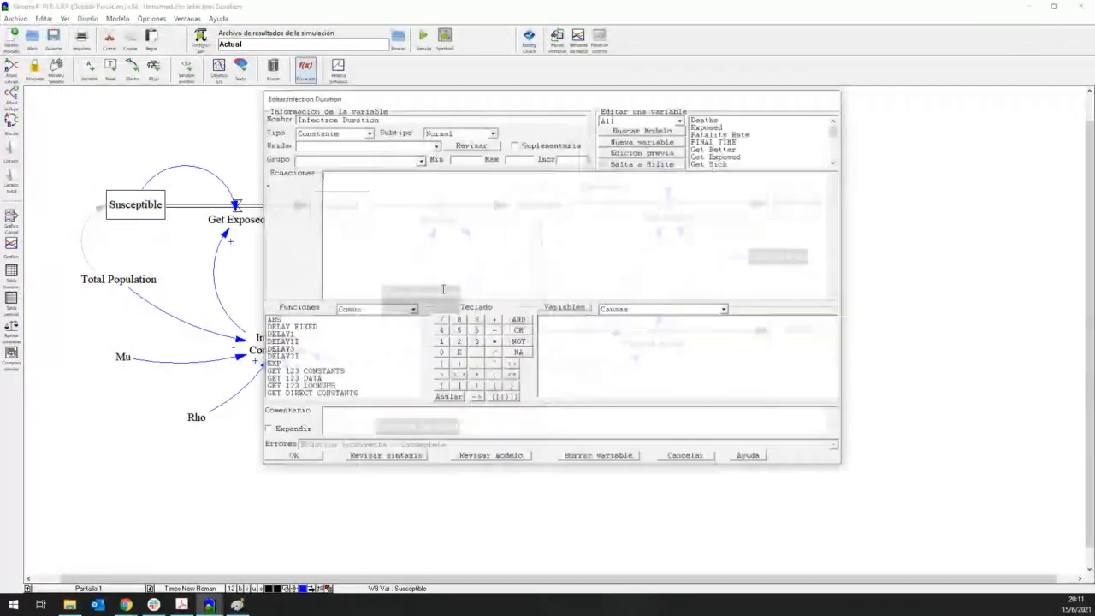
pyautogui.write('10')
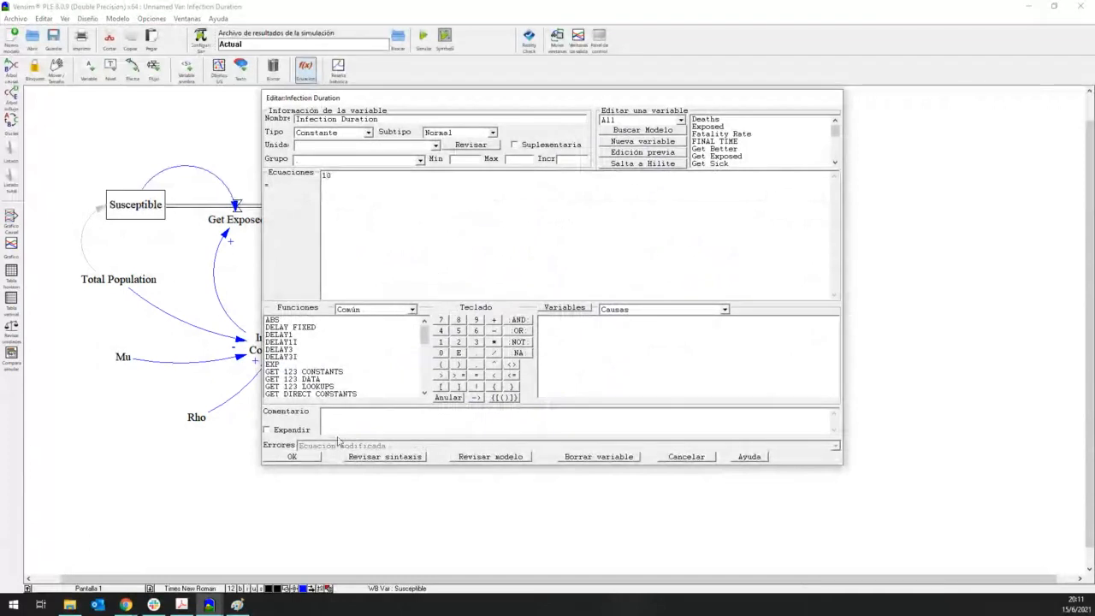
pyautogui.click(292, 457)
# Define the Virus Incubation Time constant as 5
pyautogui.click(430, 297)
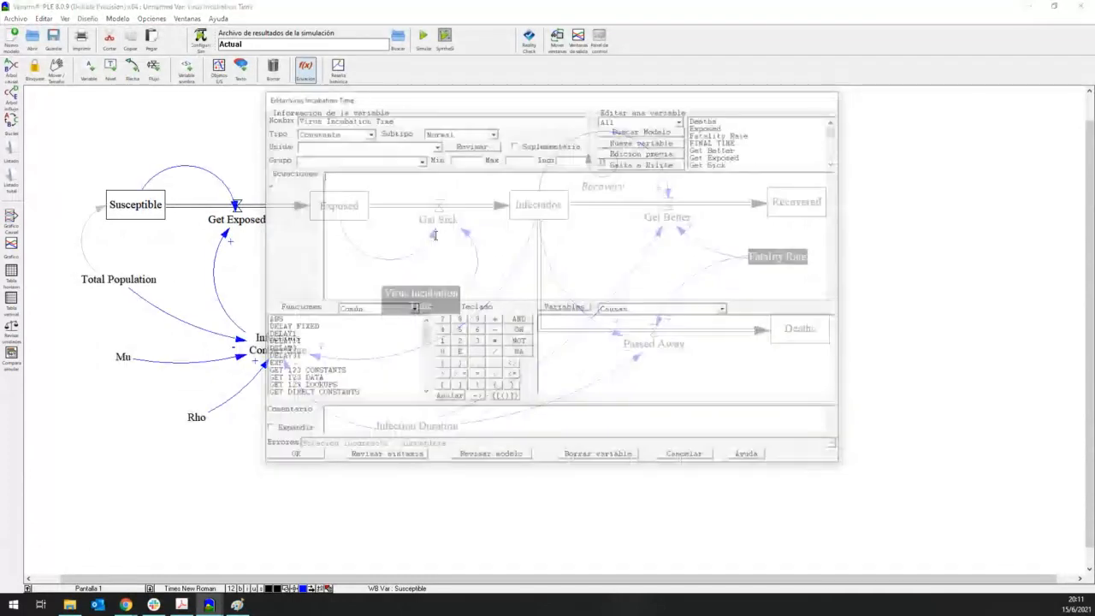
pyautogui.write('5')
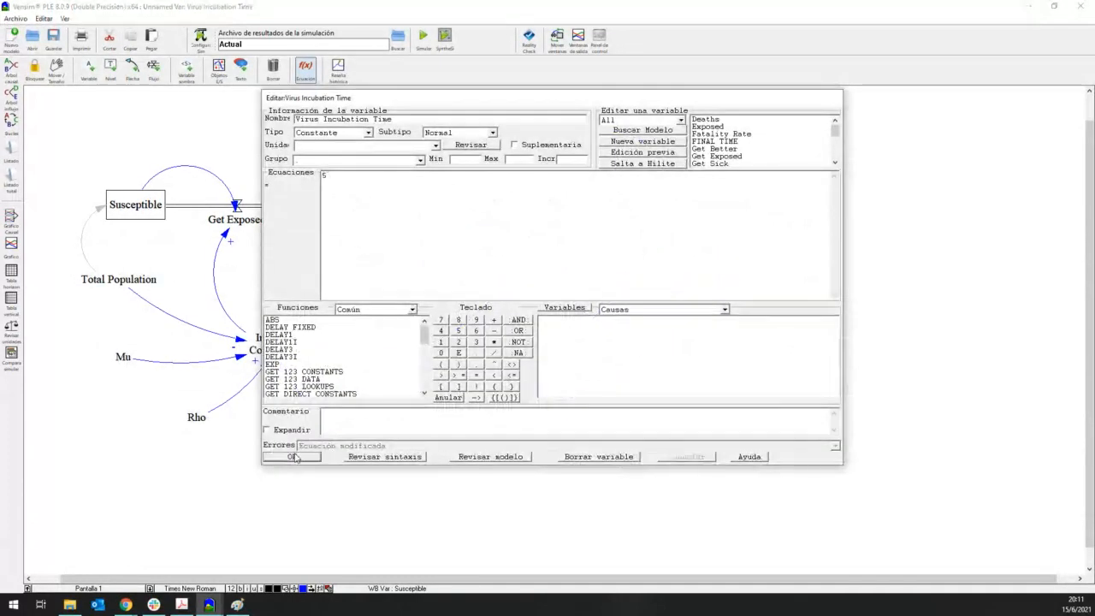
pyautogui.click(292, 457)
# Check δ in the lab PDF, define Fatality Rate as 0.04 in Vensim, and recheck the Infection Duration equation
pyautogui.click(181, 605)
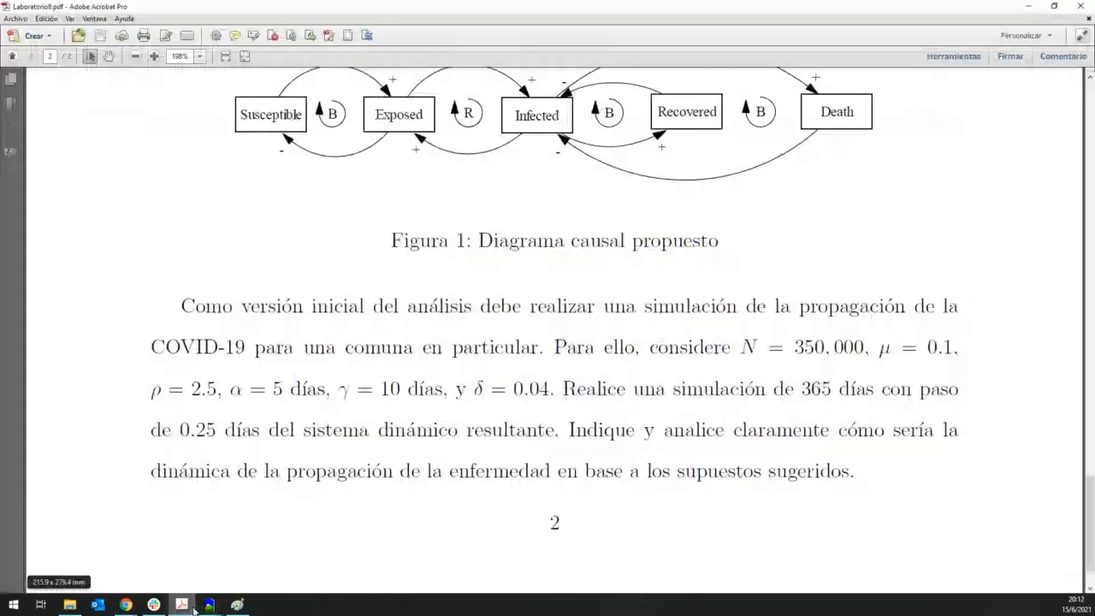
pyautogui.click(1034, 6)
pyautogui.click(781, 255)
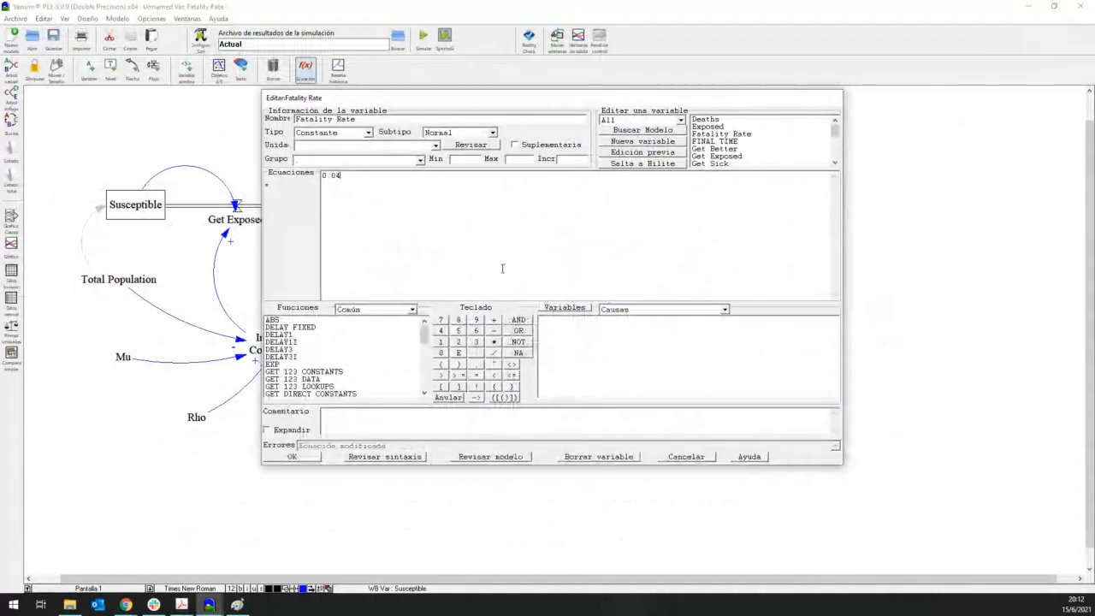
pyautogui.click(313, 460)
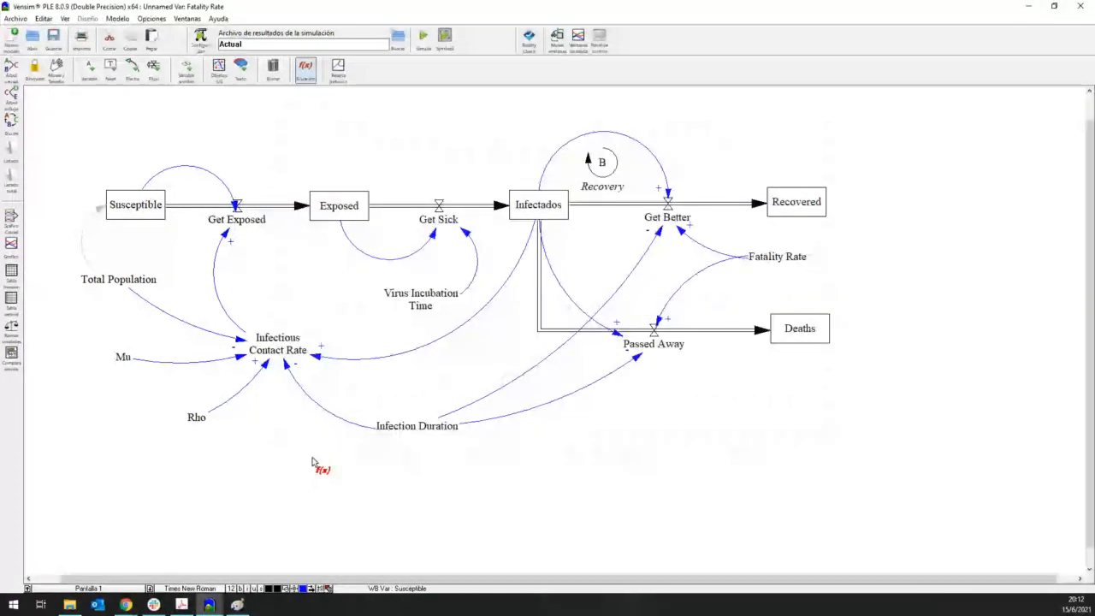
pyautogui.click(417, 426)
pyautogui.press('Return')
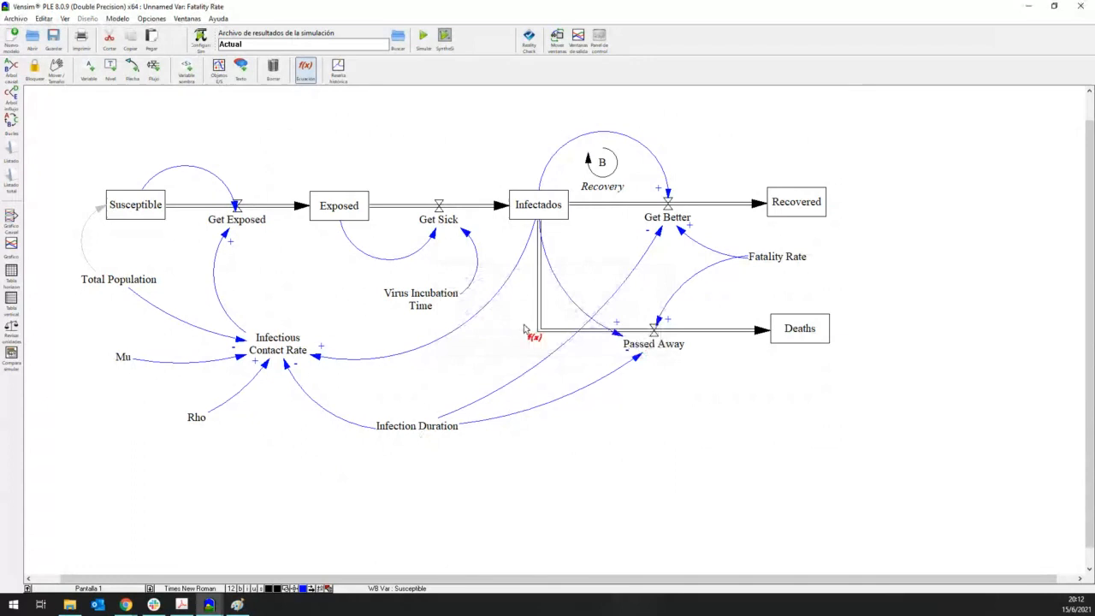
# Review the equations of the Virus Incubation Time and Infection Duration constants
pyautogui.click(421, 305)
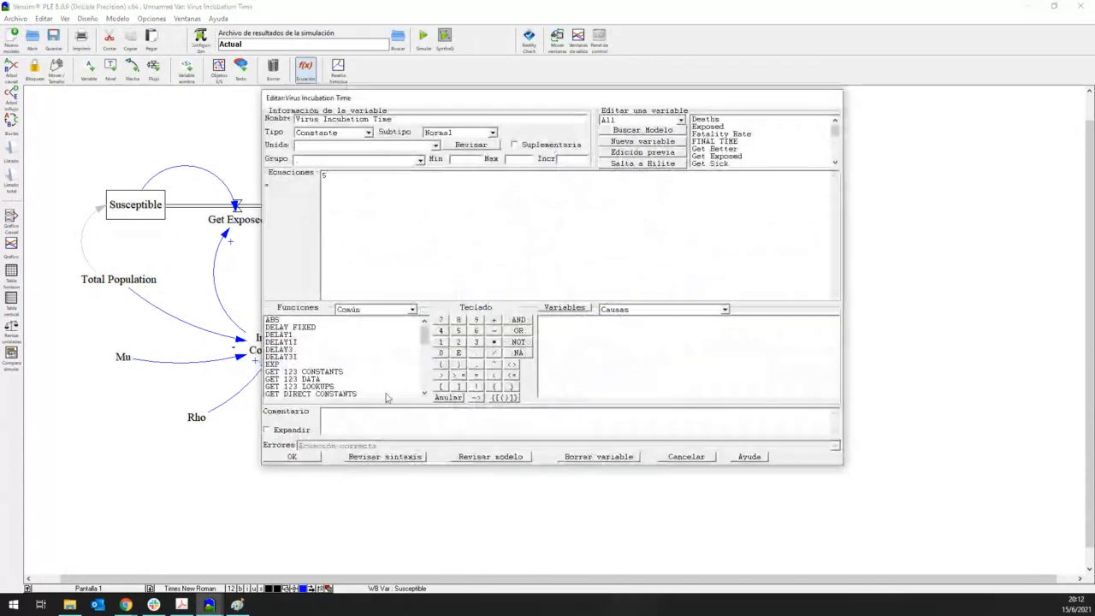
pyautogui.click(292, 456)
pyautogui.click(423, 482)
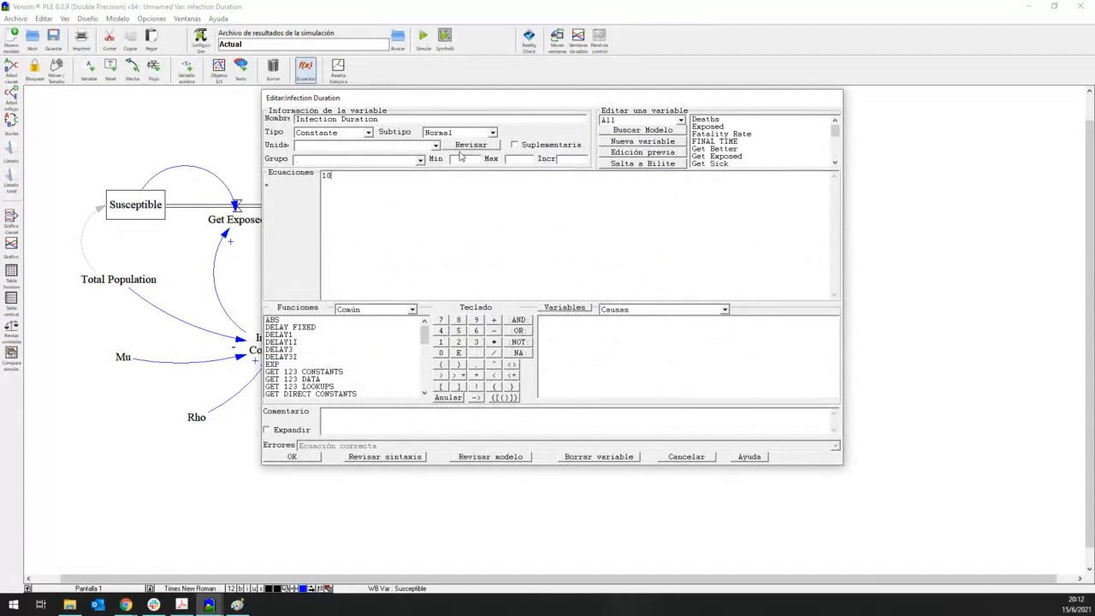
pyautogui.moveTo(349, 178); pyautogui.dragTo(306, 180)
pyautogui.write('*2')
pyautogui.press('BackSpace')
pyautogui.press('BackSpace')
pyautogui.click(312, 457)
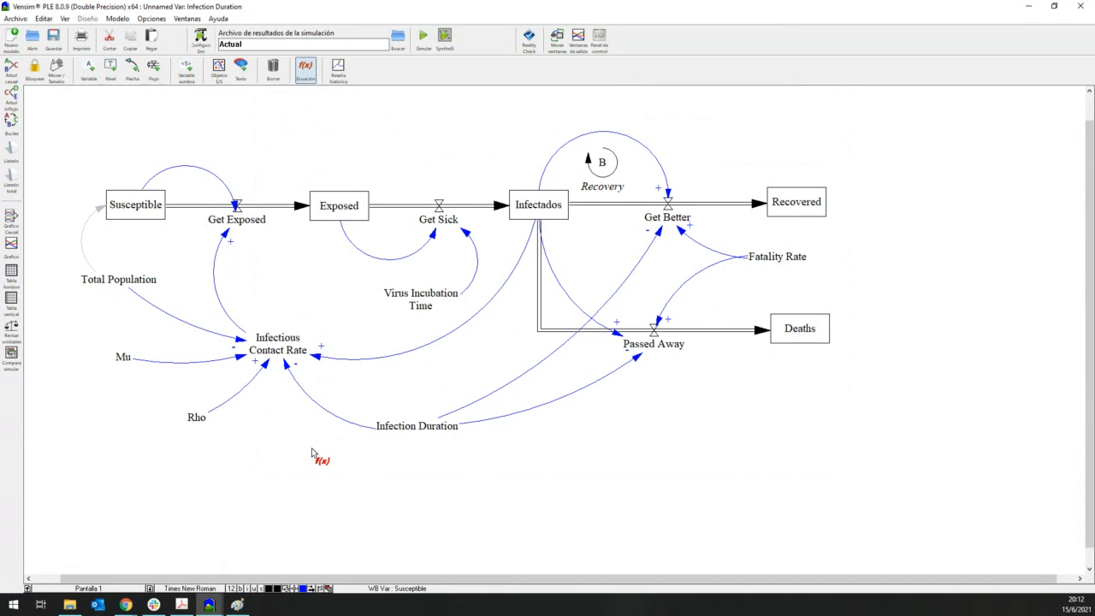
pyautogui.click(124, 604)
pyautogui.click(97, 561)
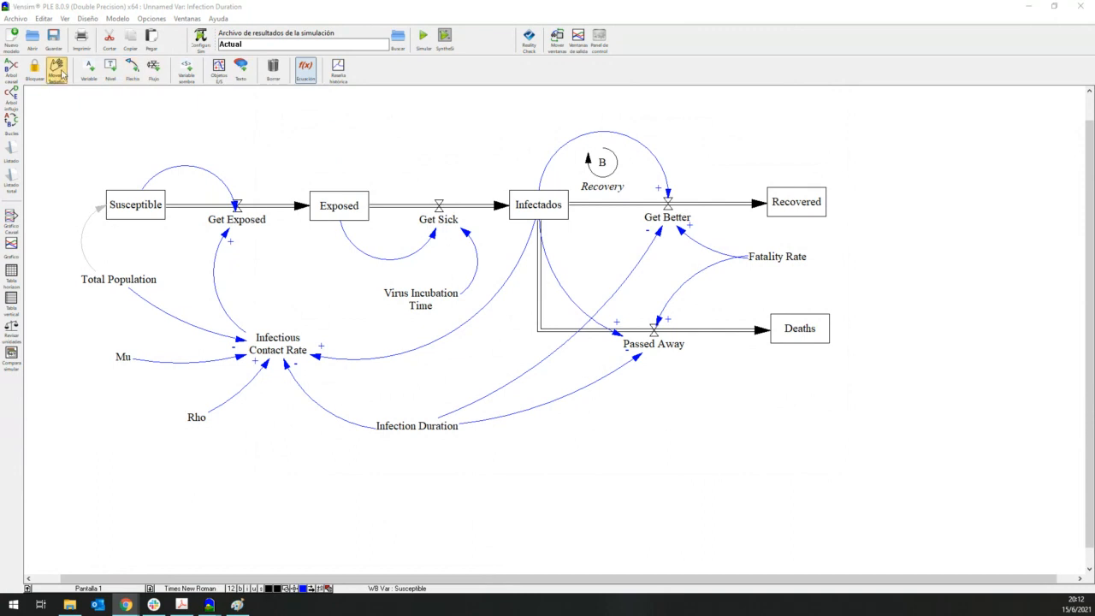
# Give the arrow from Total Population to Susceptible a positive polarity
pyautogui.click(132, 69)
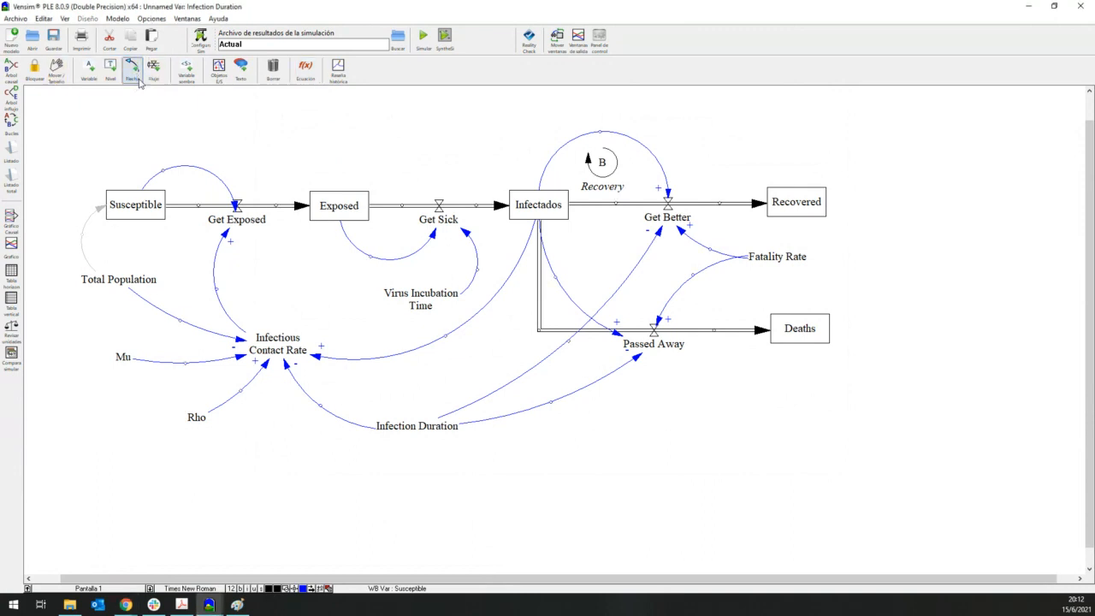
pyautogui.rightClick(98, 210)
pyautogui.click(97, 193)
pyautogui.click(133, 284)
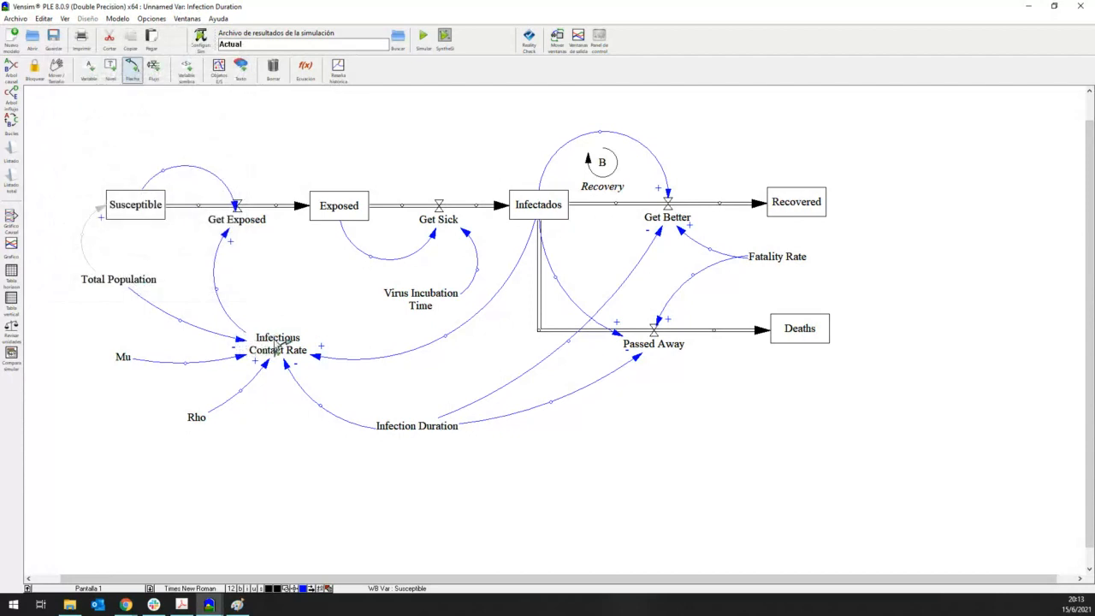
# Add parentheses to the Infectious Contact Rate equation so it reads (1-Mu)*(Infectados/Total Population)*(Rho/Infection Duration)
pyautogui.click(305, 67)
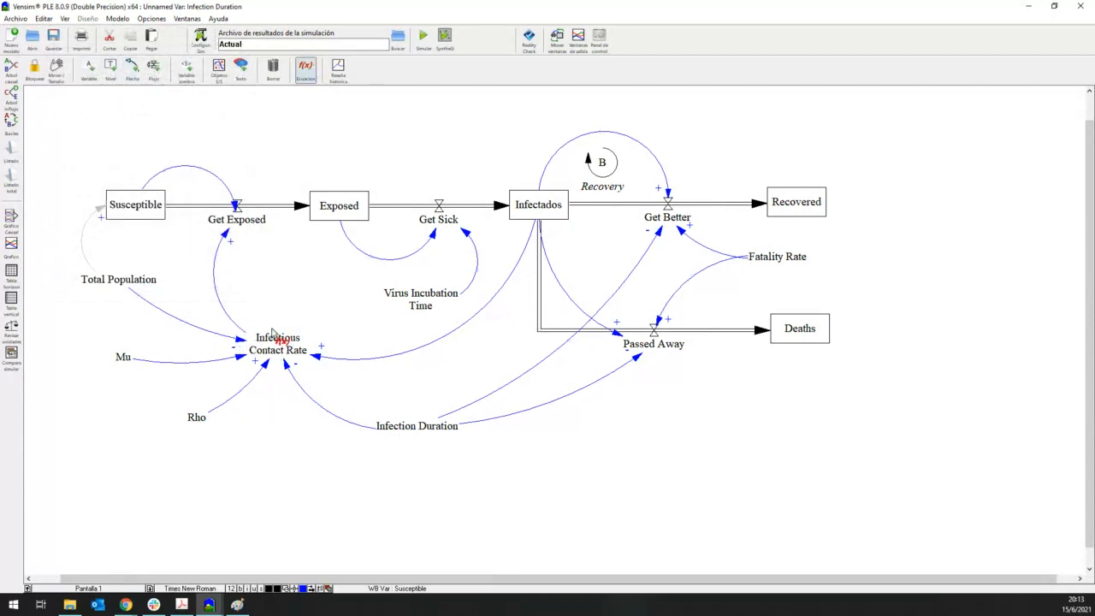
pyautogui.click(274, 338)
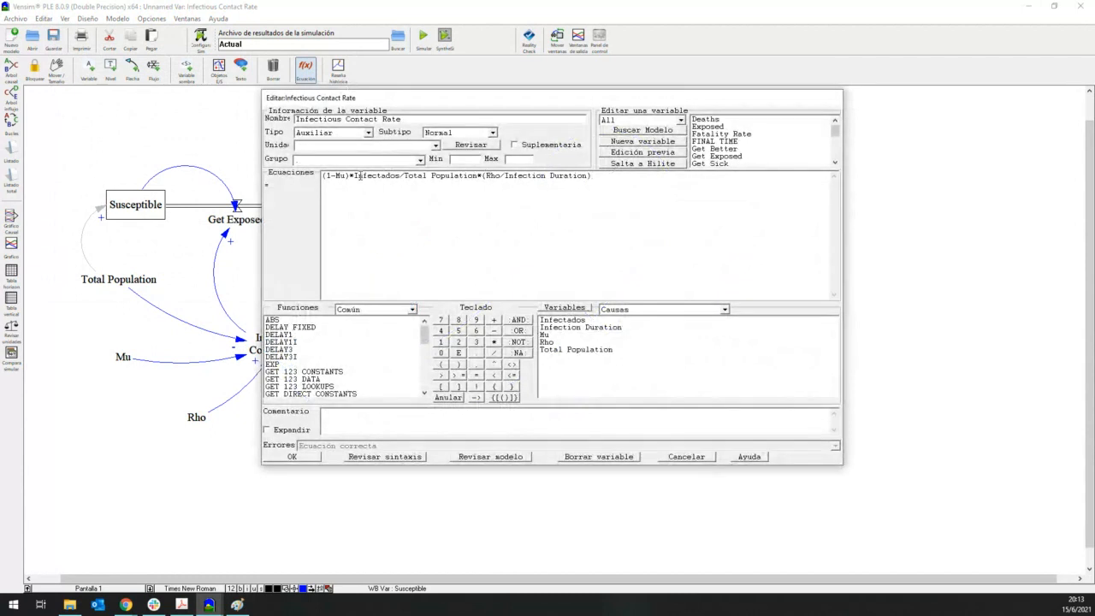
pyautogui.write('(')
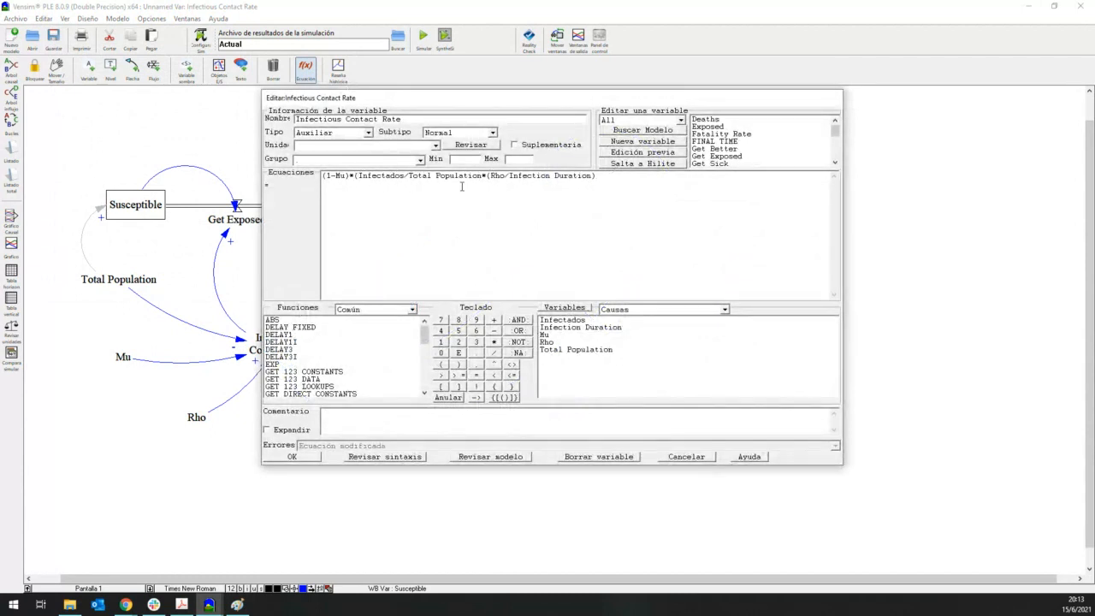
pyautogui.click(484, 176)
pyautogui.write(')')
pyautogui.click(291, 457)
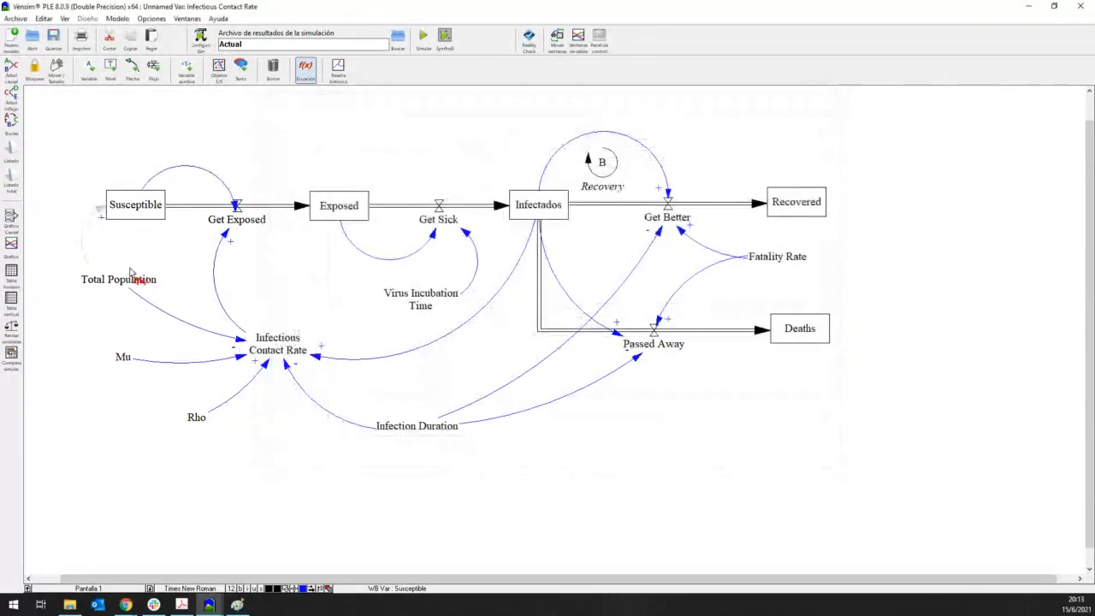
# Give the arrow from Total Population to Infectious Contact Rate a negative polarity
pyautogui.rightClick(232, 336)
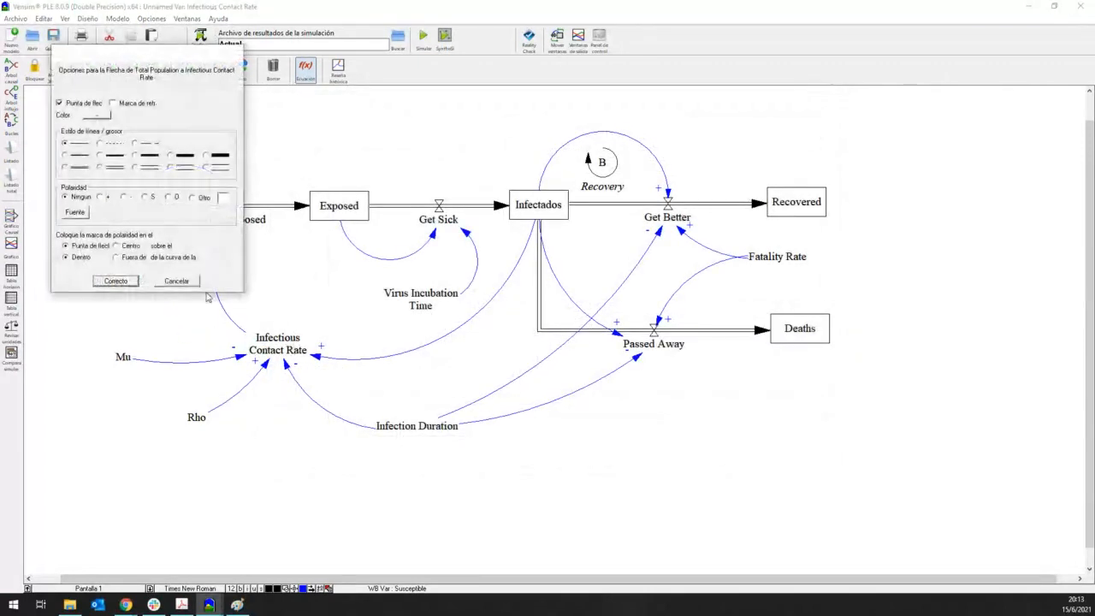
pyautogui.click(124, 198)
pyautogui.click(130, 283)
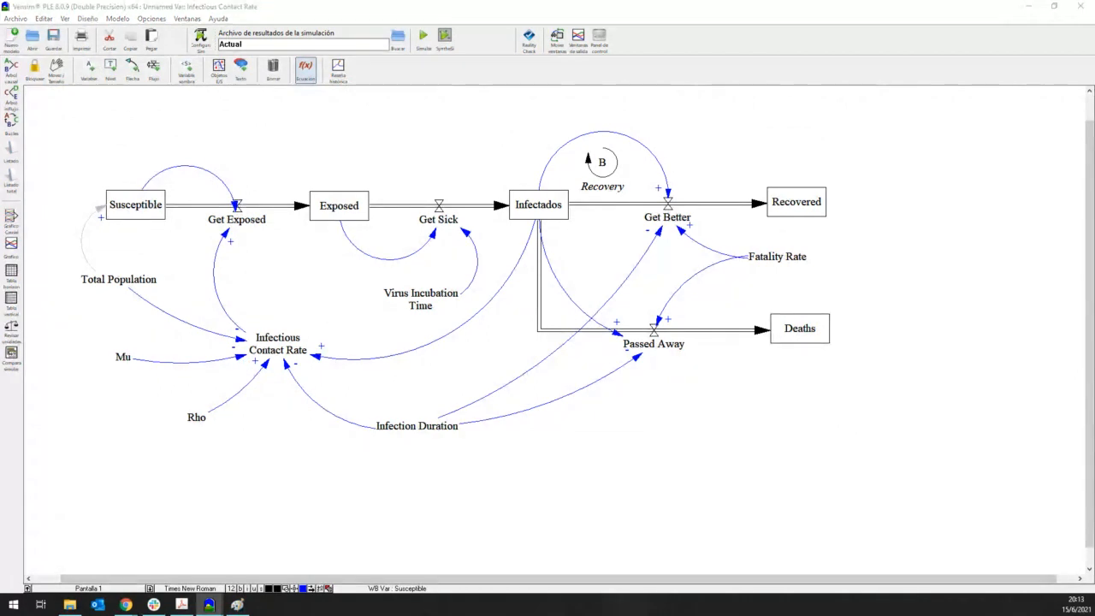
# Set the polarity of the arrows into Get Sick: positive from Exposed and negative from Virus Incubation Time
pyautogui.rightClick(436, 242)
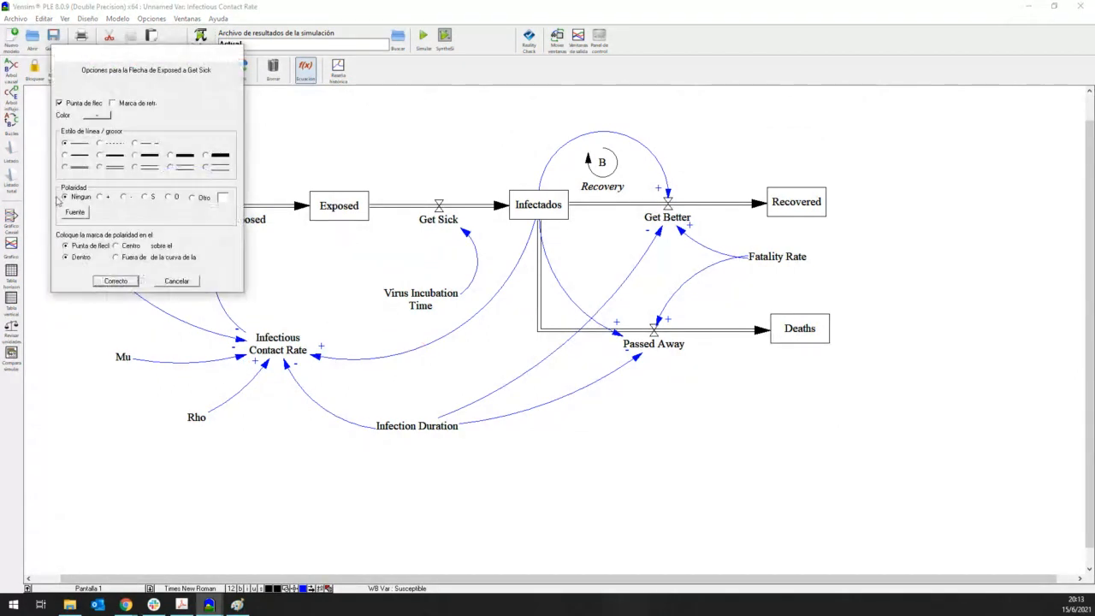
pyautogui.click(100, 198)
pyautogui.click(116, 280)
pyautogui.rightClick(473, 249)
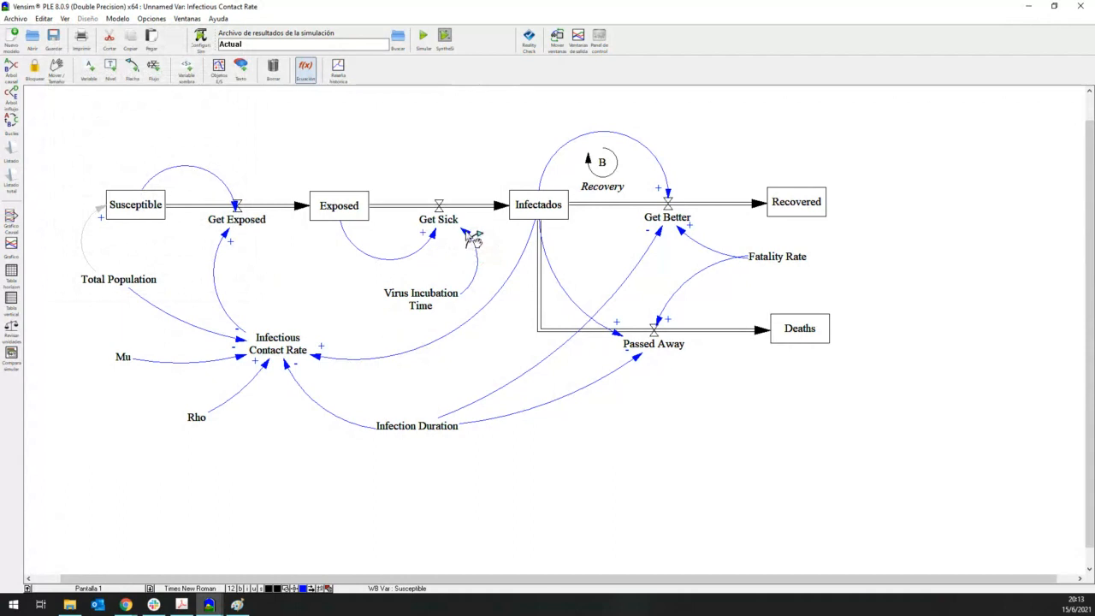
pyautogui.click(124, 198)
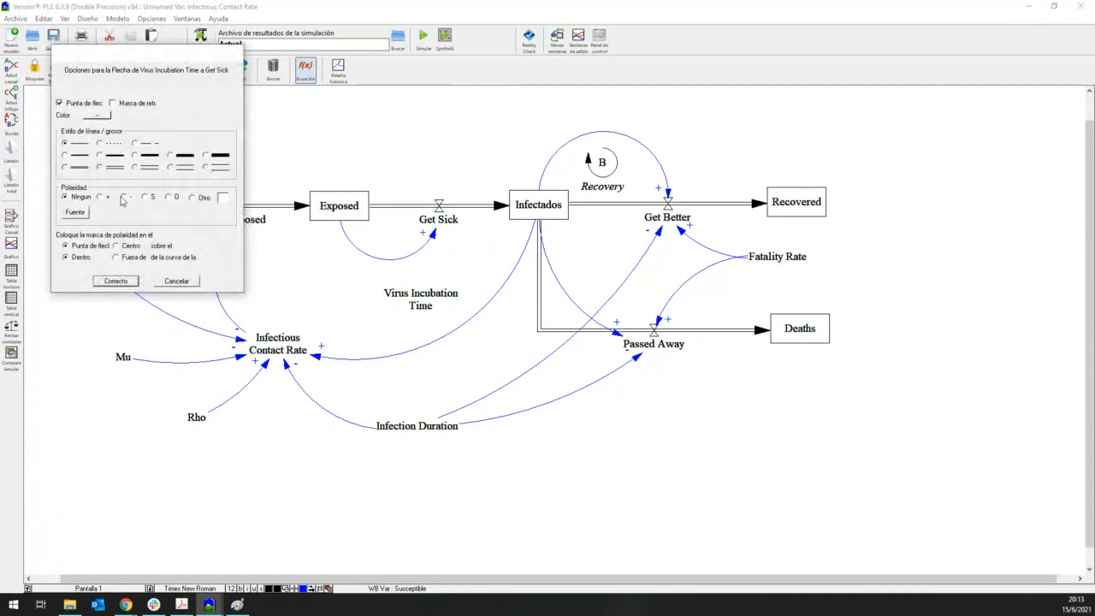
pyautogui.click(124, 282)
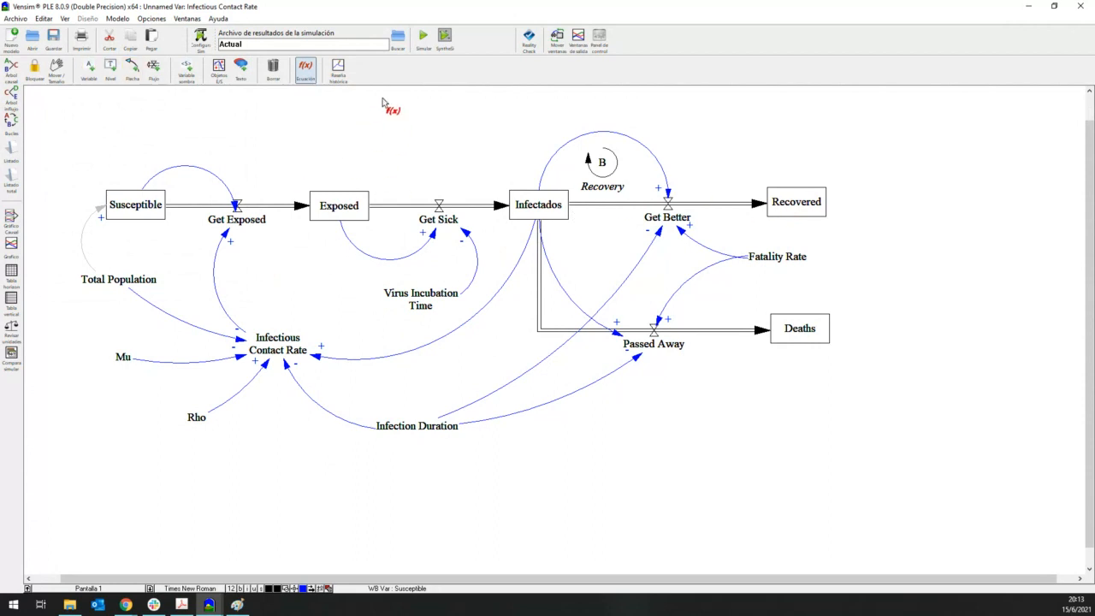
# Open the control panel's graph settings and start a new custom graph
pyautogui.scroll(-2, 395, 211)
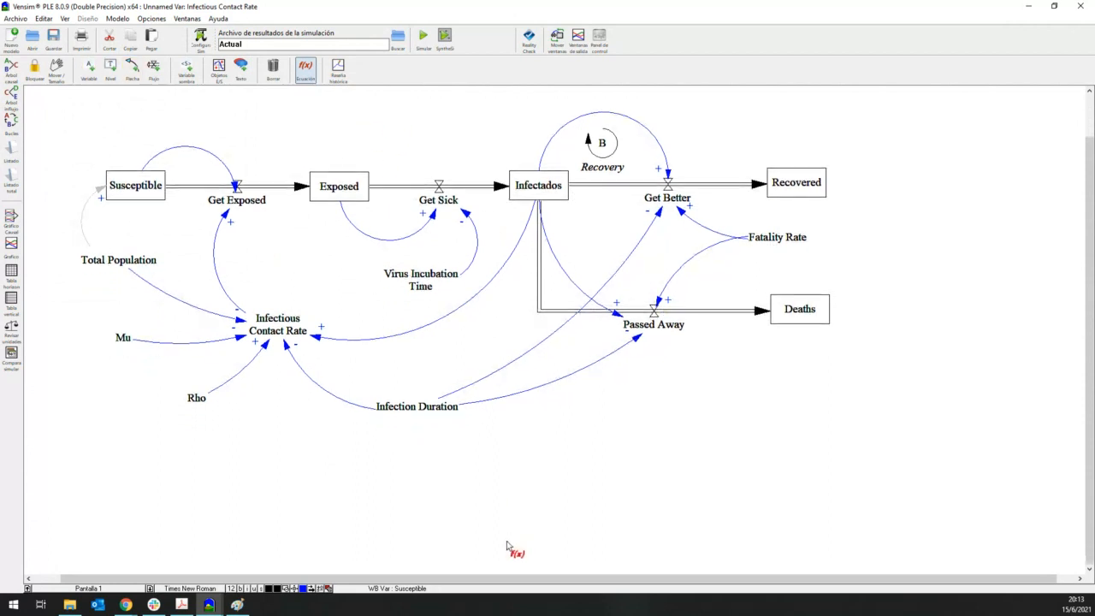
pyautogui.hscroll(-2, 506, 546)
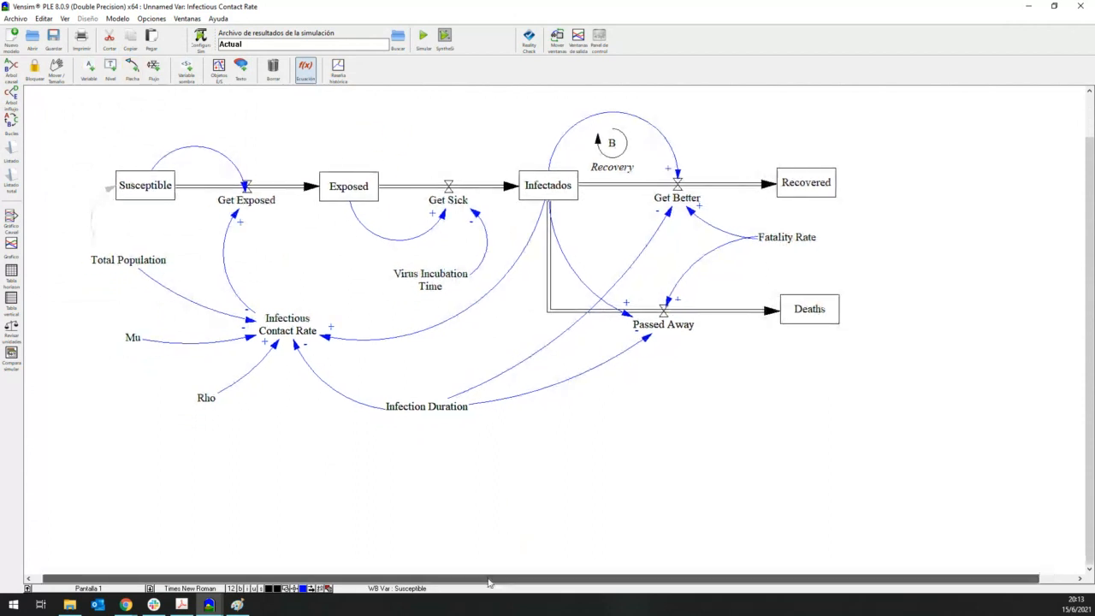
pyautogui.click(165, 24)
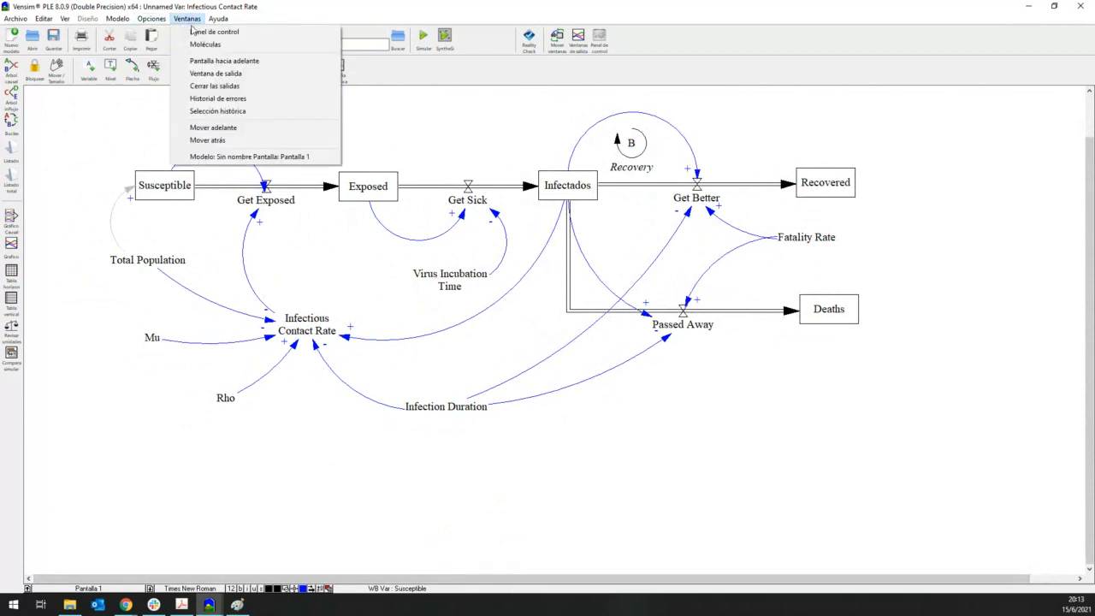
pyautogui.click(192, 31)
pyautogui.click(624, 347)
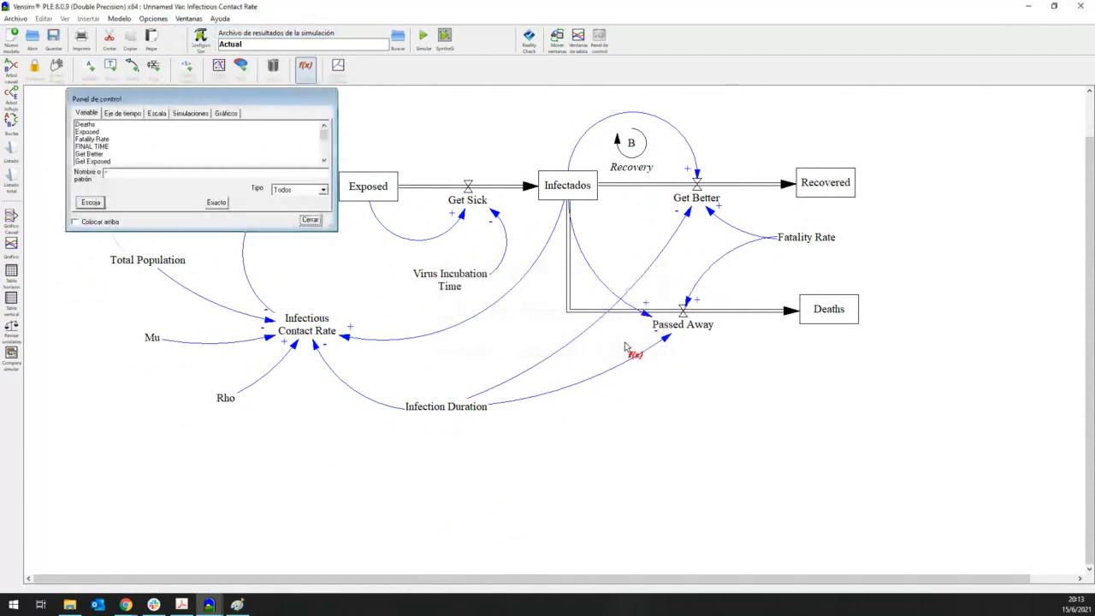
pyautogui.click(227, 114)
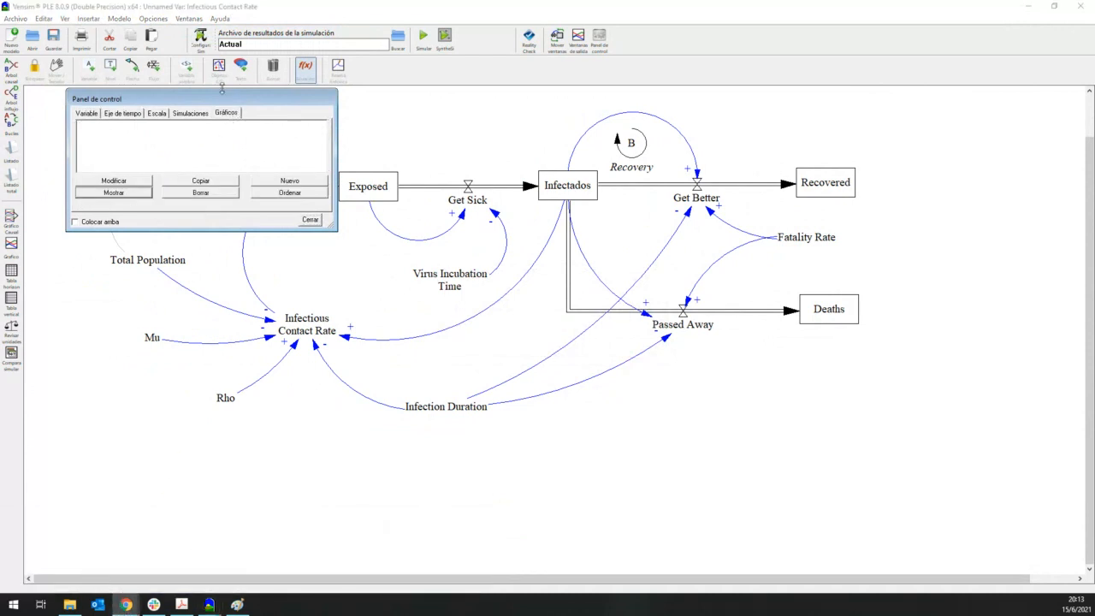
pyautogui.click(278, 182)
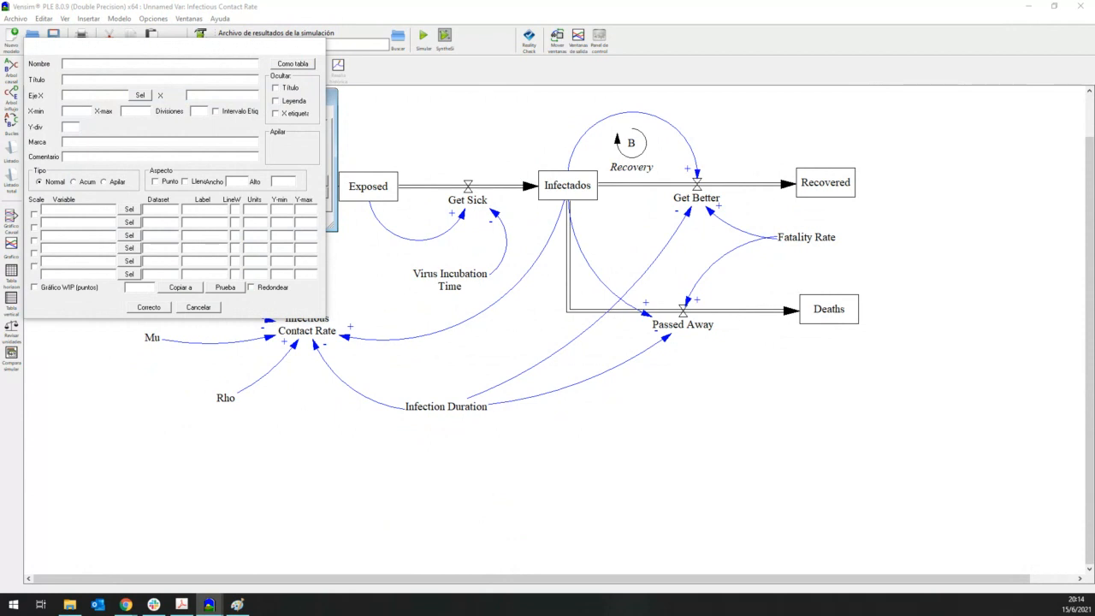
# Add Exposed, Infectados and Deaths as the first three variables of the new graph
pyautogui.click(94, 210)
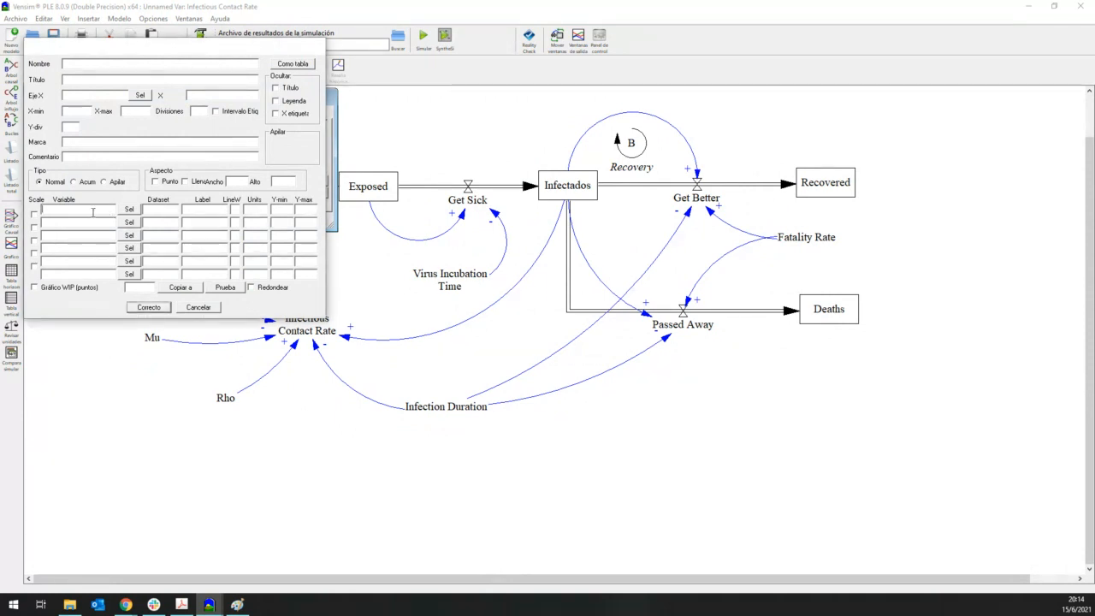
pyautogui.click(129, 209)
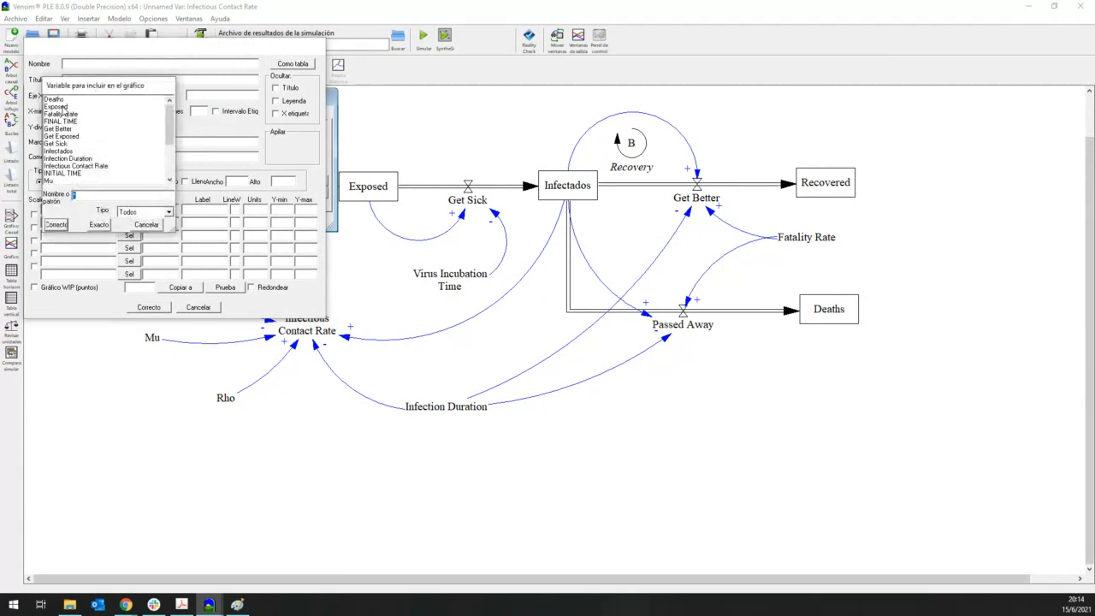
pyautogui.doubleClick(61, 106)
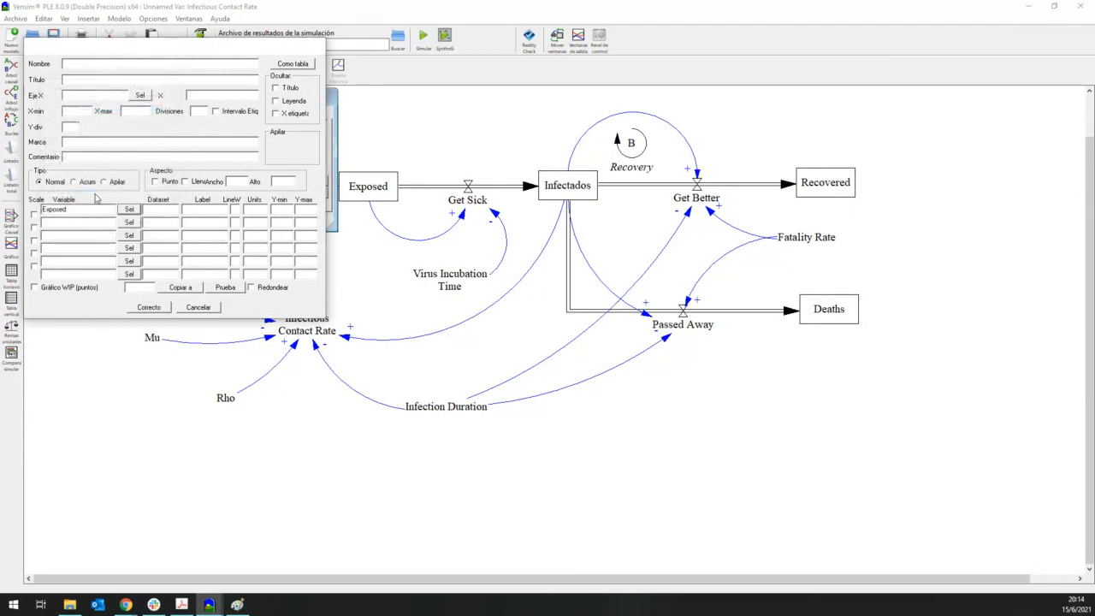
pyautogui.click(125, 224)
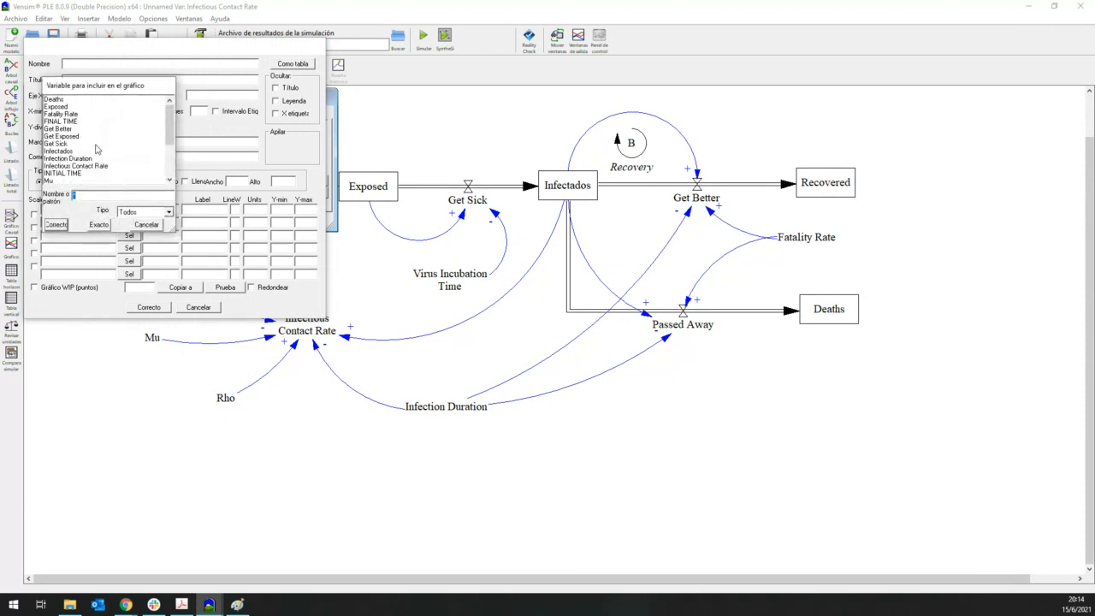
pyautogui.doubleClick(65, 151)
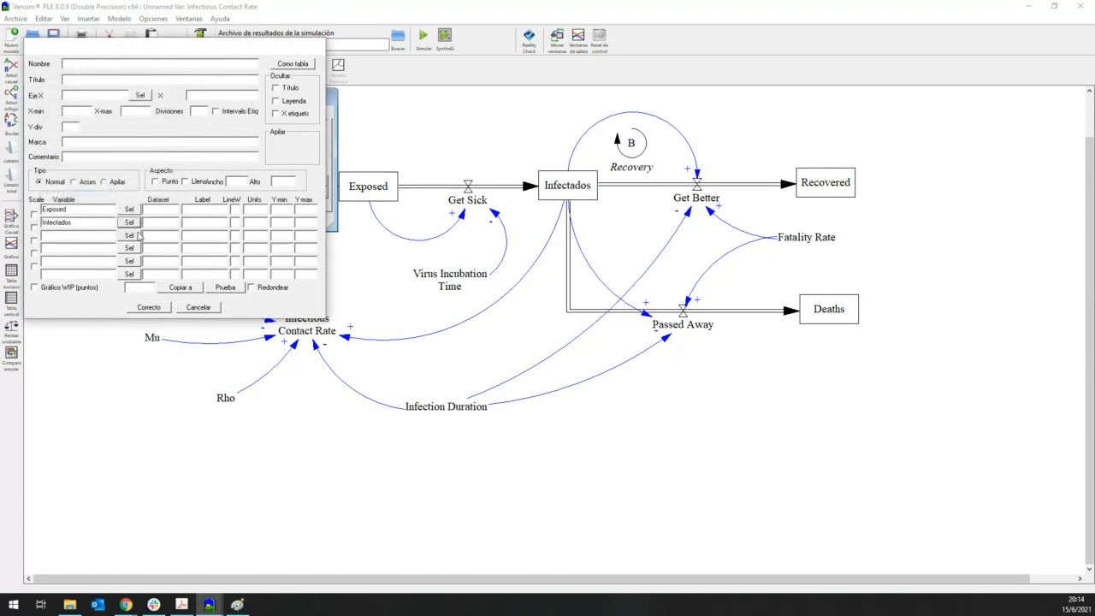
pyautogui.click(129, 236)
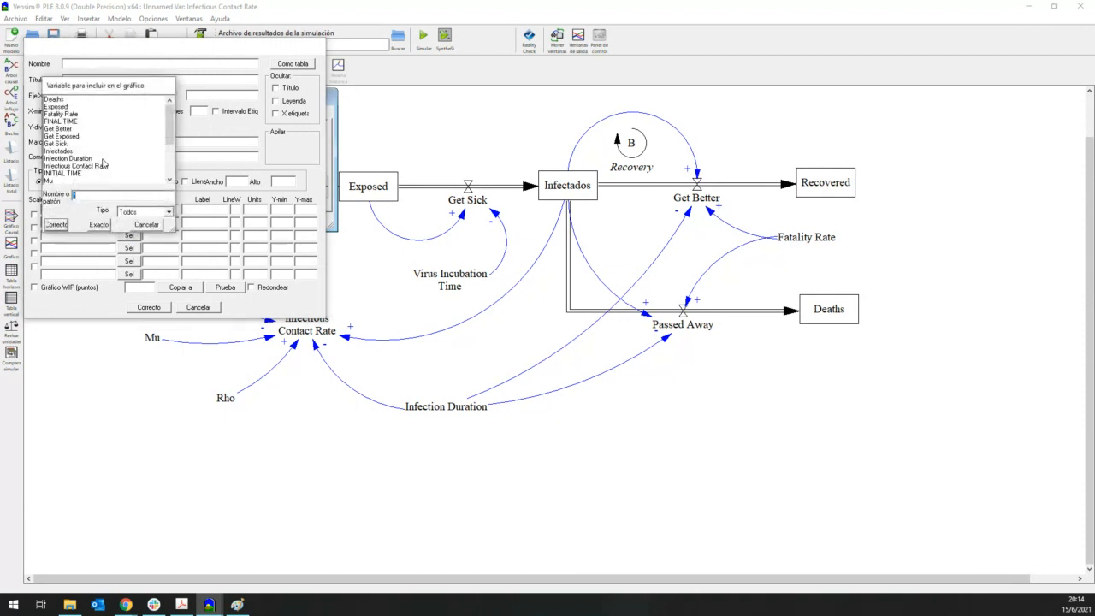
pyautogui.doubleClick(64, 100)
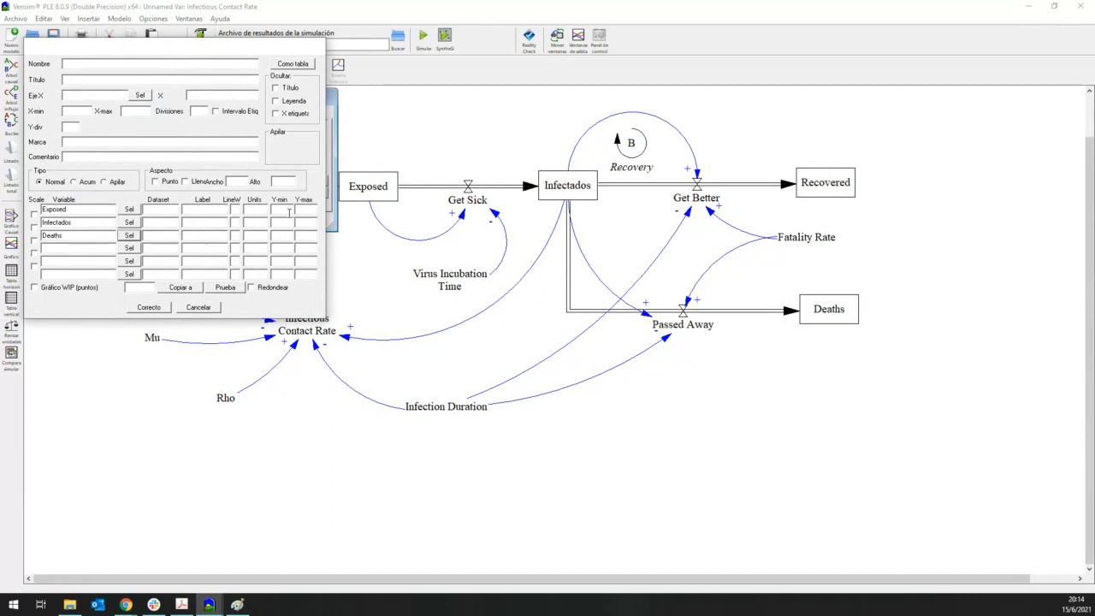
# Set the Y range of all three graph variables to a minimum of 0 and a maximum of 50000
pyautogui.click(289, 212)
pyautogui.write('0')
pyautogui.click(288, 221)
pyautogui.write('0')
pyautogui.click(284, 236)
pyautogui.write('0')
pyautogui.click(299, 209)
pyautogui.write('50000')
pyautogui.click(303, 222)
pyautogui.write('50000')
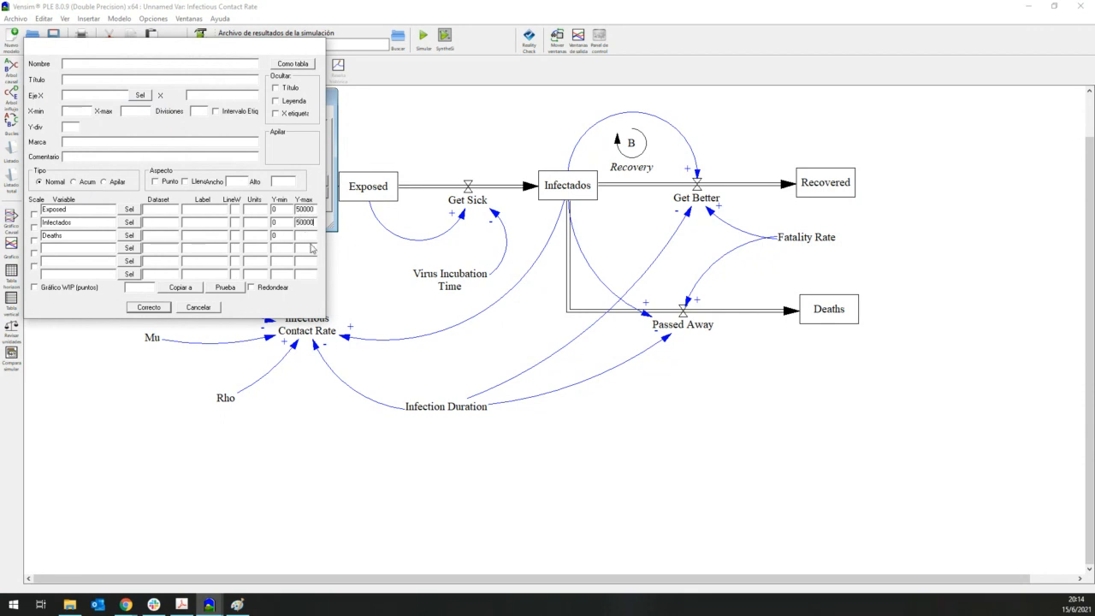
pyautogui.write('5')
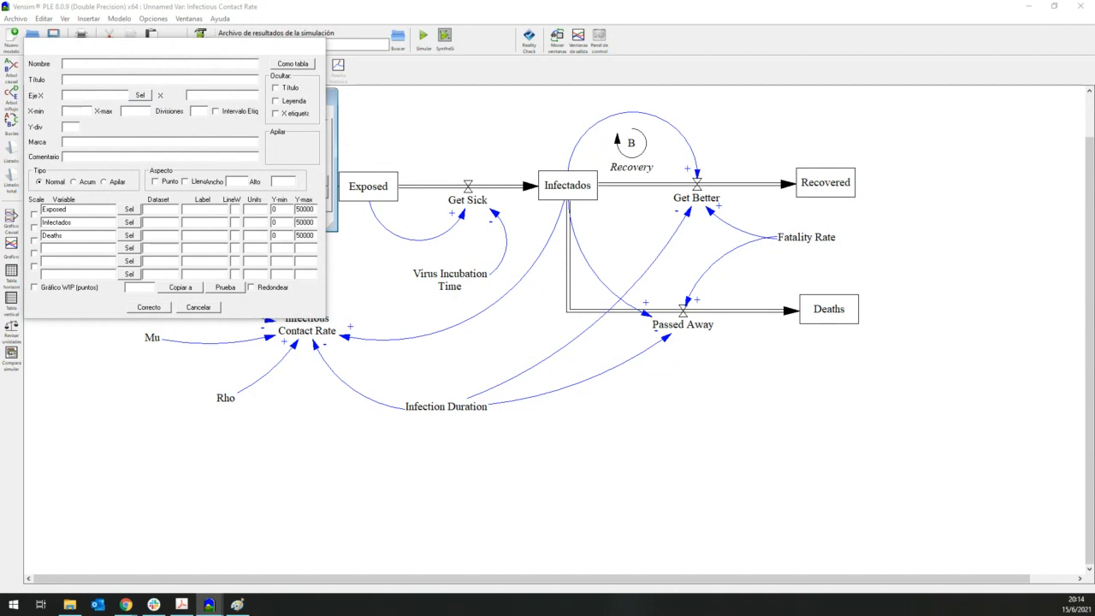
# Name the graph Coronavirus_Dynamics_Plot_1 and enter a matching Coronavirus title
pyautogui.click(191, 66)
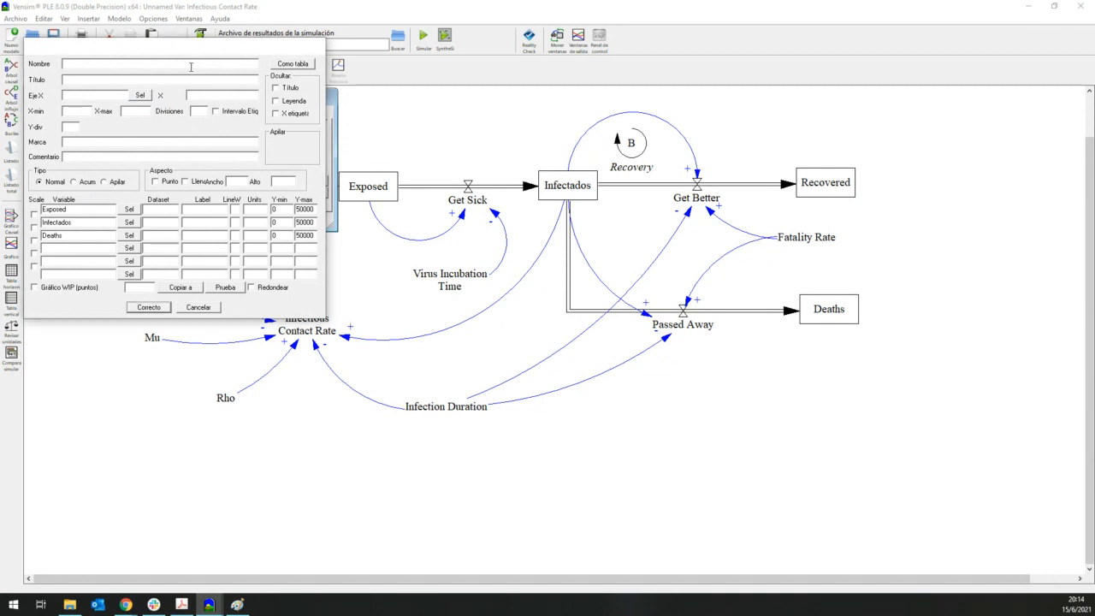
pyautogui.write('Coronavirus_Dynamics_Plot_1')
pyautogui.click(168, 80)
pyautogui.write('Co')
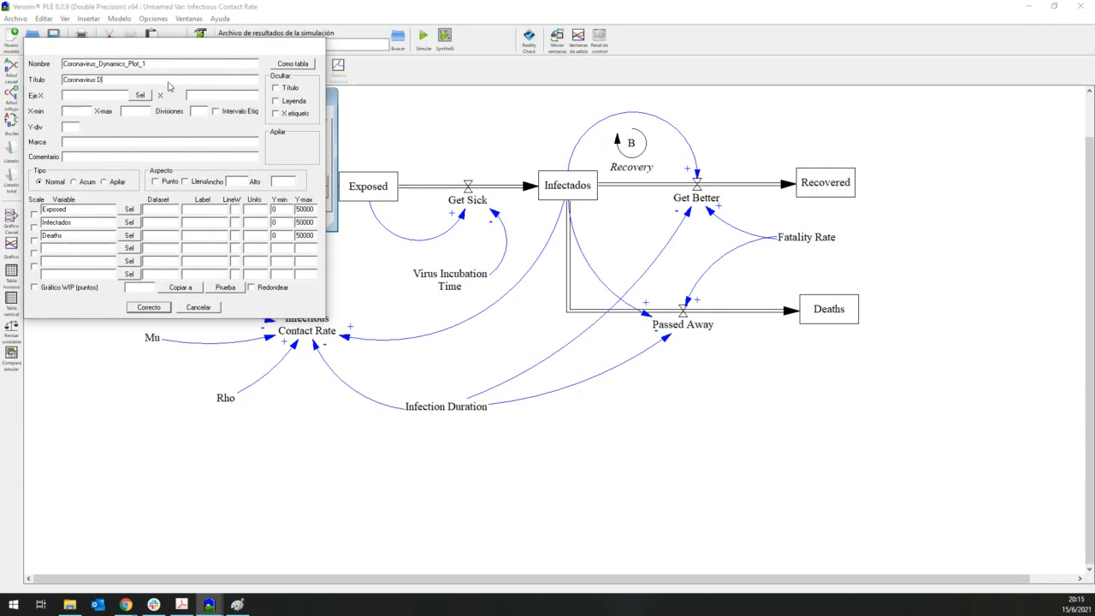
pyautogui.write('ronavirus Dyan')
pyautogui.press('BackSpace')
pyautogui.press('BackSpace')
pyautogui.write('n')
# Complete the graph title as Coronavirus Dynamics (E-I-D), set Time as its X axis, save the graph and close the control panel
pyautogui.click(139, 96)
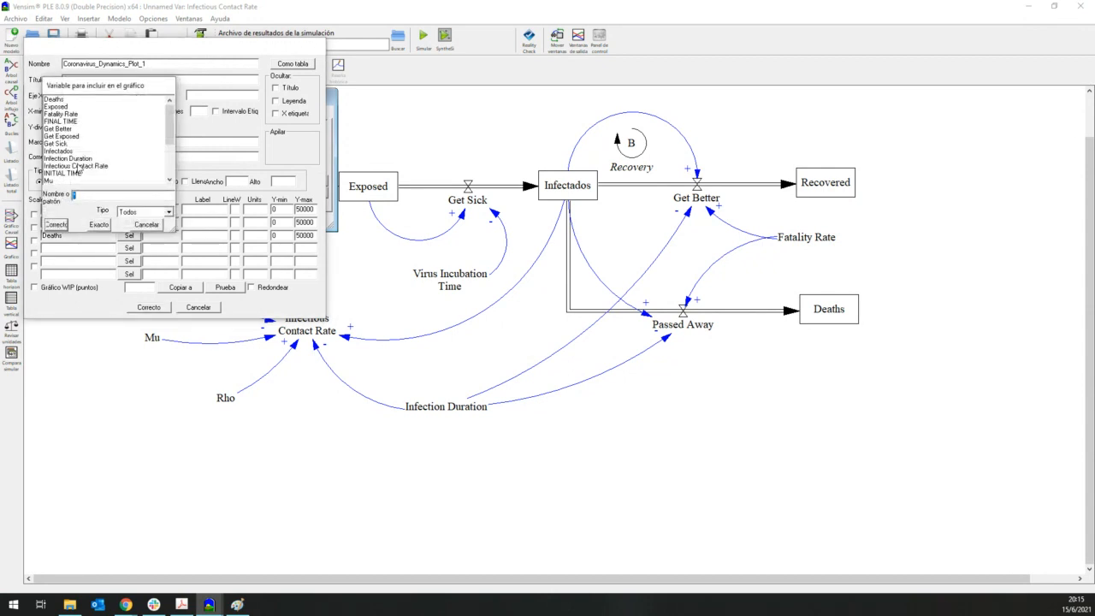
pyautogui.scroll(-3, 81, 165)
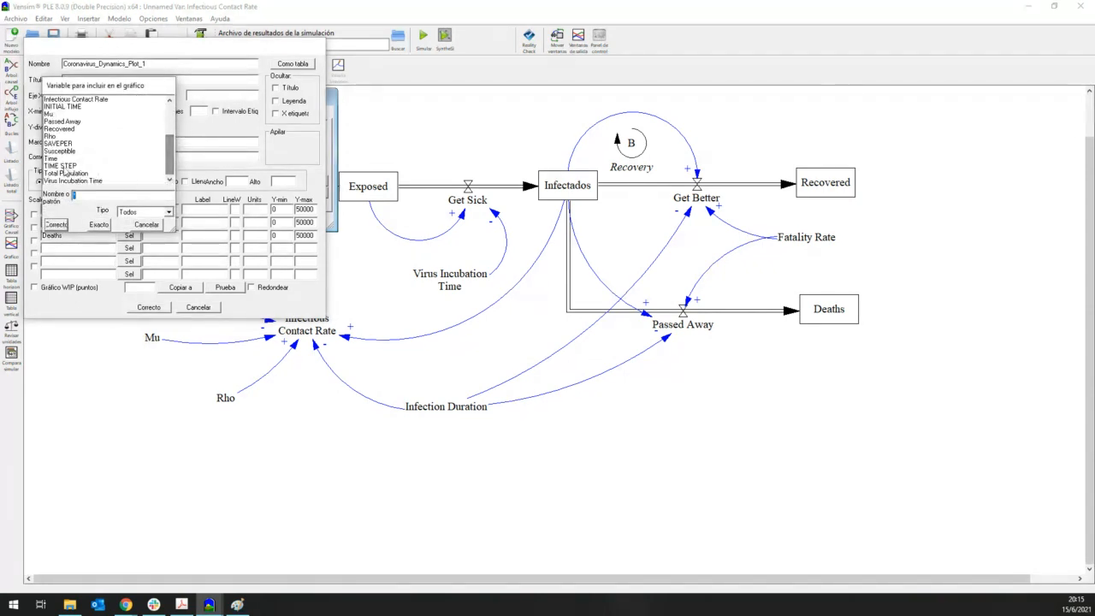
pyautogui.doubleClick(49, 159)
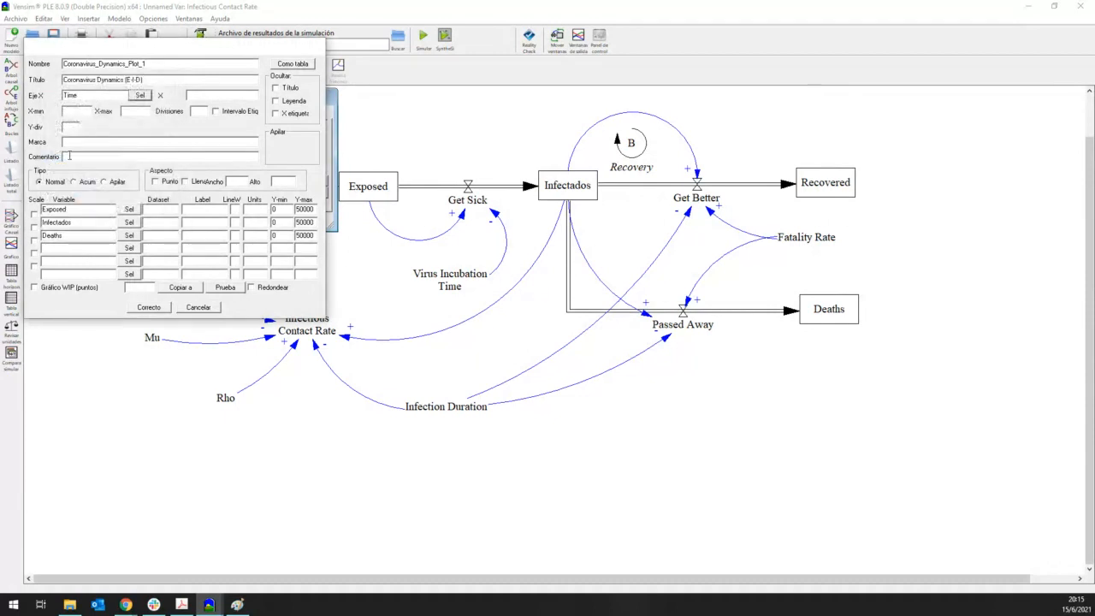
pyautogui.click(162, 312)
pyautogui.moveTo(124, 604)
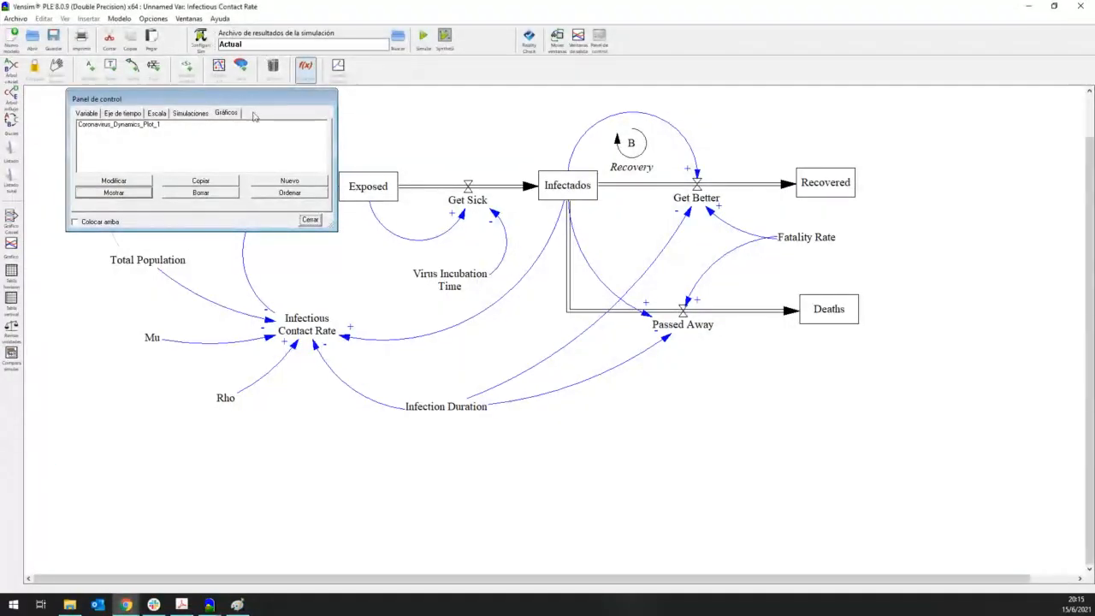
pyautogui.moveTo(253, 99); pyautogui.dragTo(321, 341)
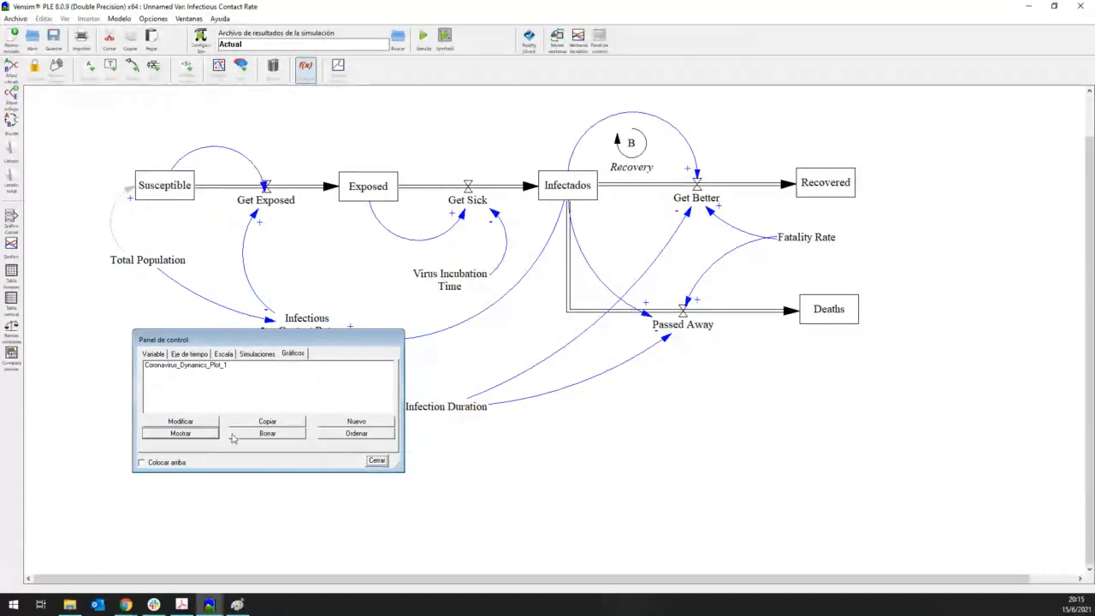
pyautogui.click(376, 460)
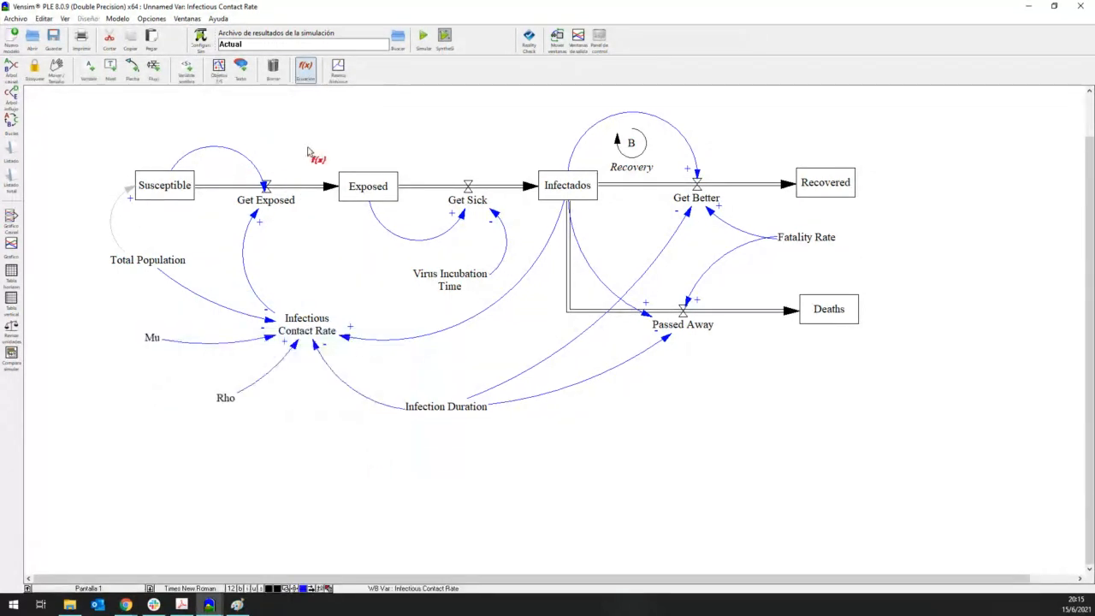
# Mark the arrow from Susceptible to Get Exposed with a positive polarity, placed at the arrowhead inside the curve
pyautogui.click(132, 68)
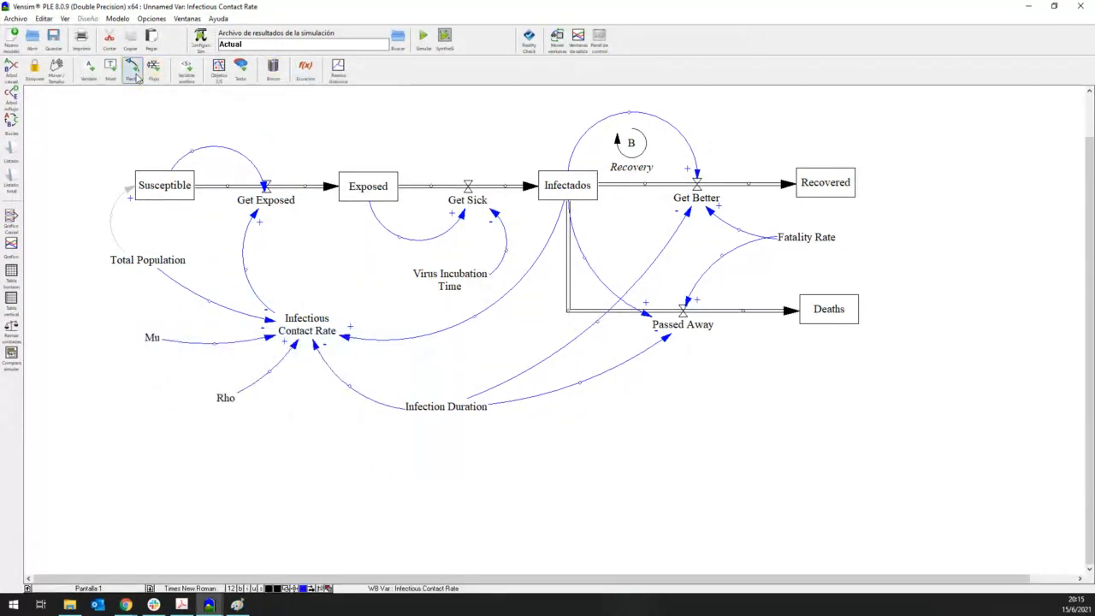
pyautogui.rightClick(270, 189)
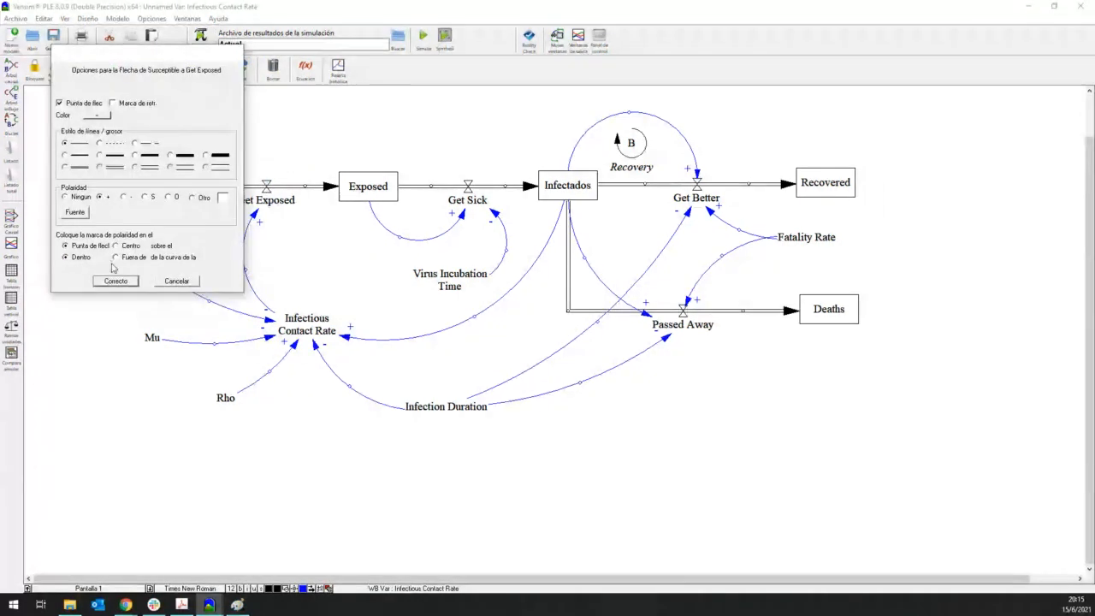
pyautogui.click(115, 281)
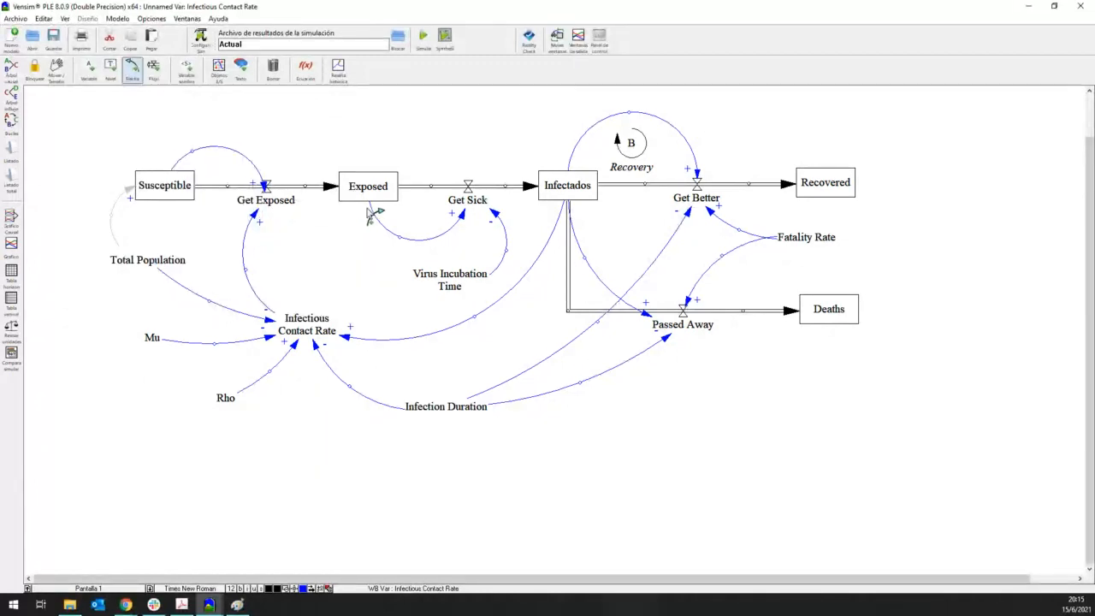
# Start a second custom graph without saving a backup, naming it Coronavirus_Dynamics_Plot_2 with the title Coronavirus Dynamics (S-R)
pyautogui.click(189, 19)
pyautogui.click(192, 31)
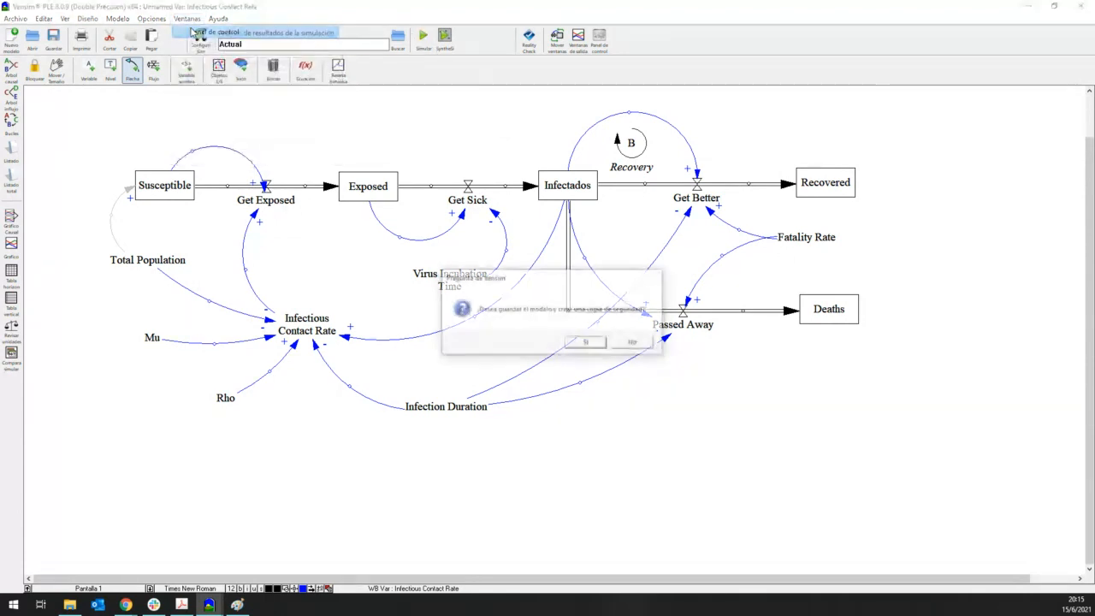
pyautogui.click(634, 344)
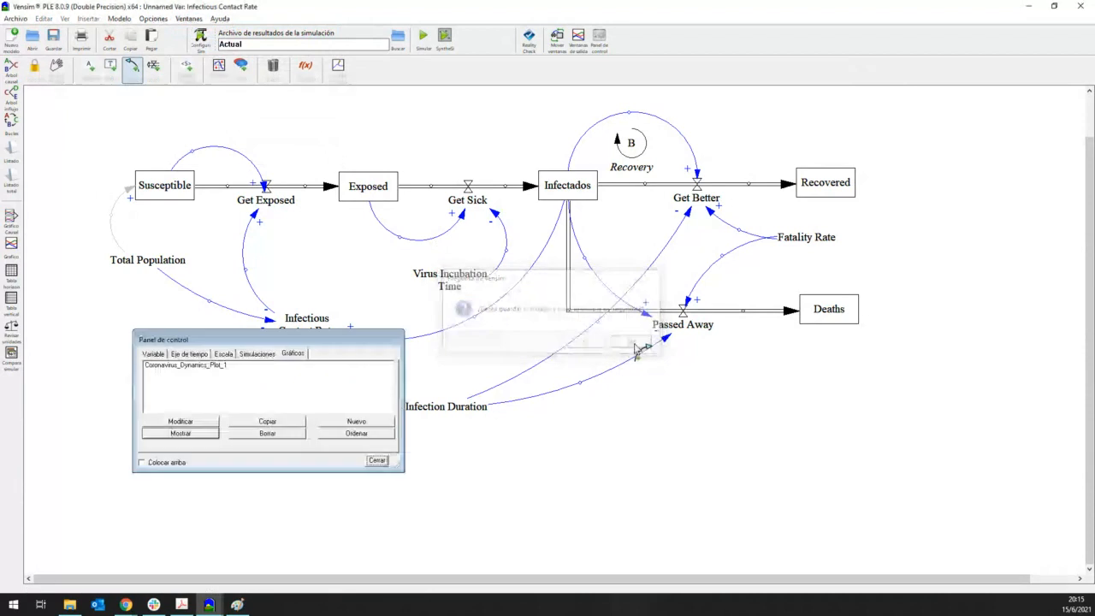
pyautogui.moveTo(295, 334); pyautogui.dragTo(321, 146)
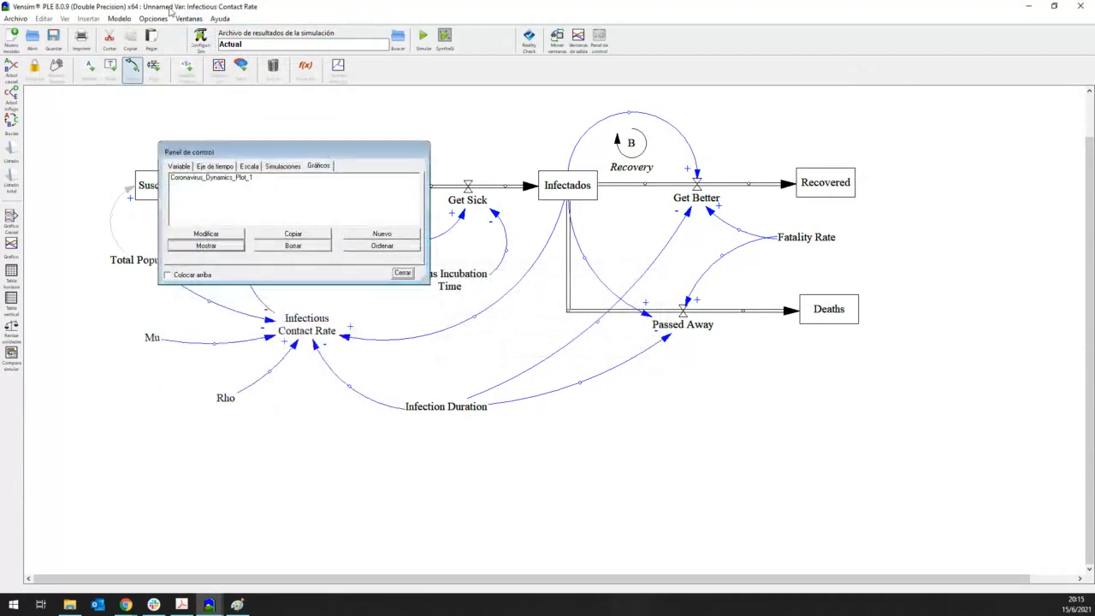
pyautogui.click(189, 19)
pyautogui.click(407, 148)
pyautogui.click(368, 236)
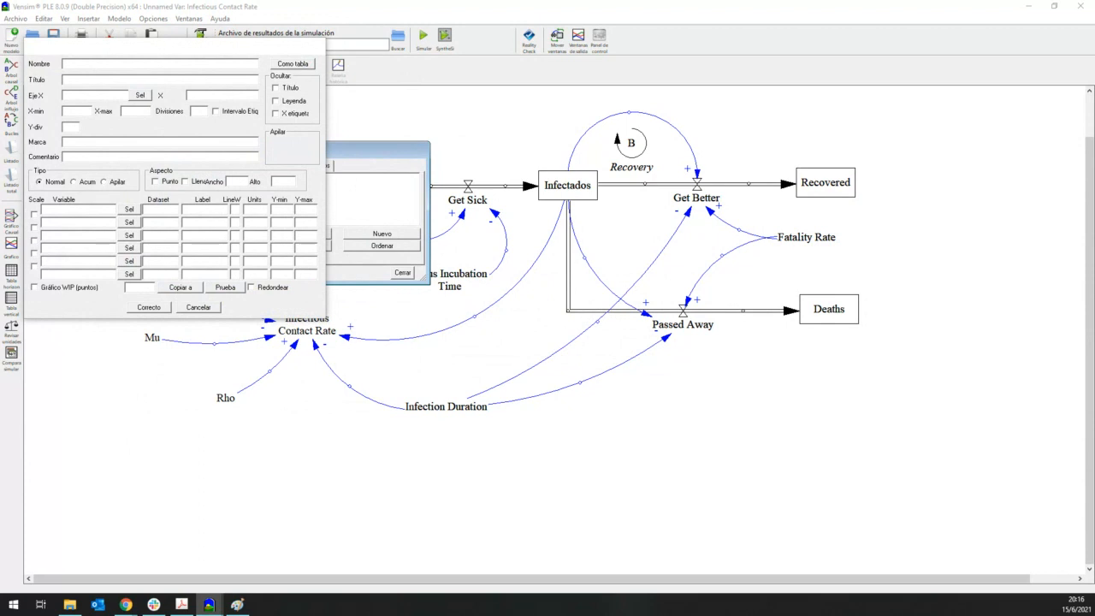
pyautogui.moveTo(133, 56); pyautogui.dragTo(259, 107)
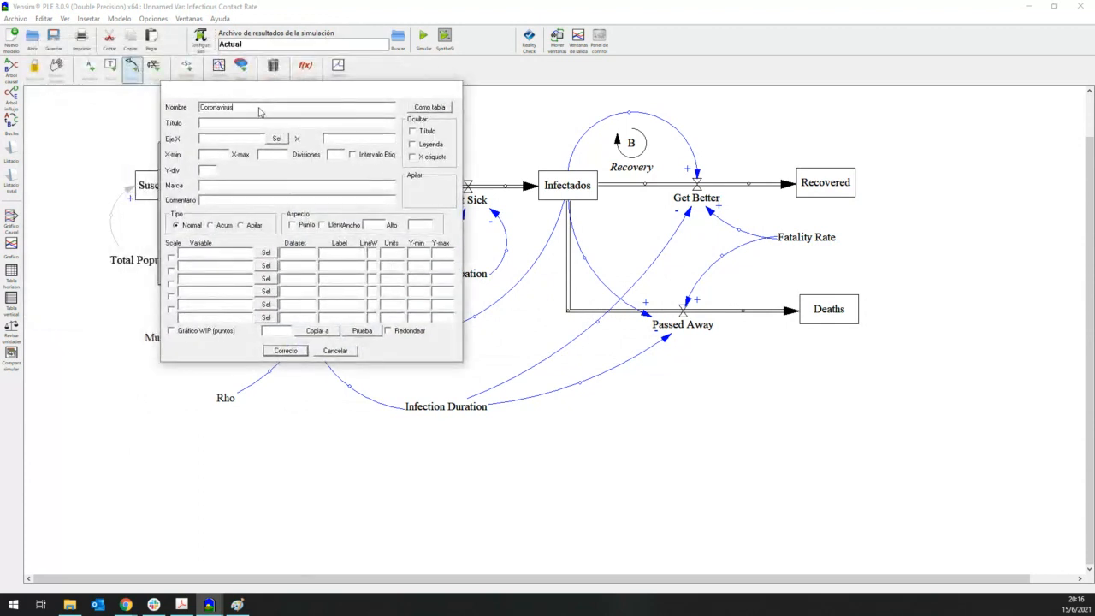
pyautogui.write('Dynamics_Plot_2')
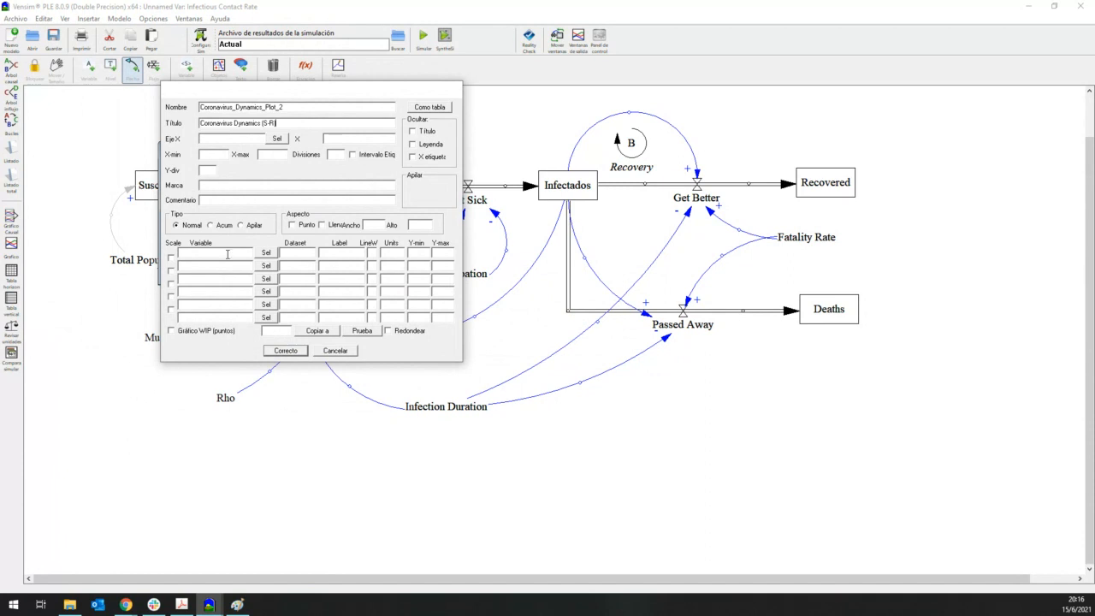
# Add Susceptible and Recovered as the first two variables of the second graph
pyautogui.click(266, 252)
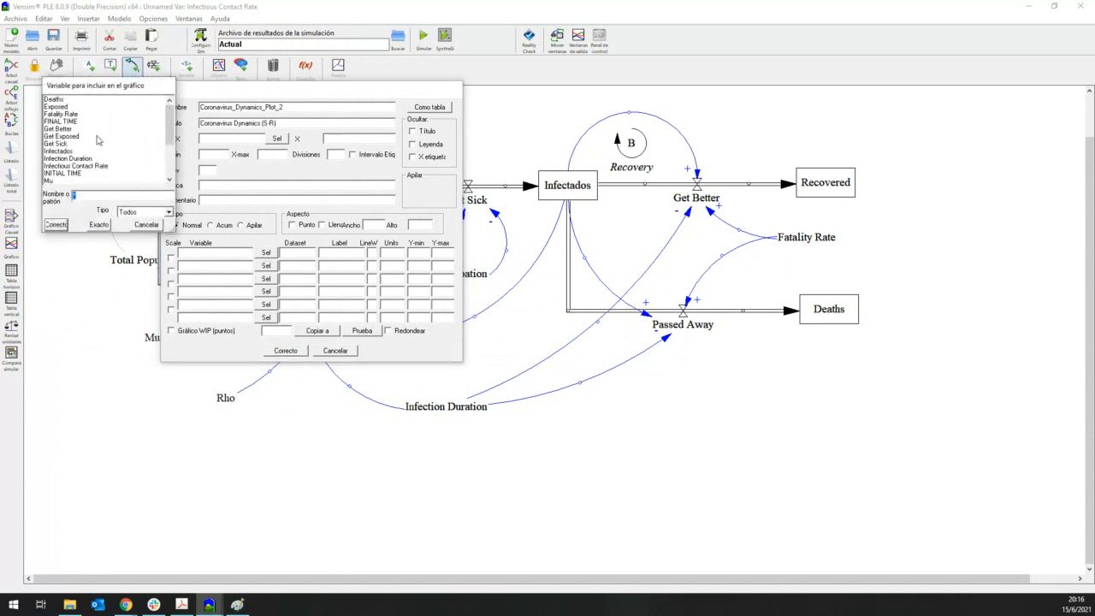
pyautogui.moveTo(170, 119); pyautogui.dragTo(171, 150)
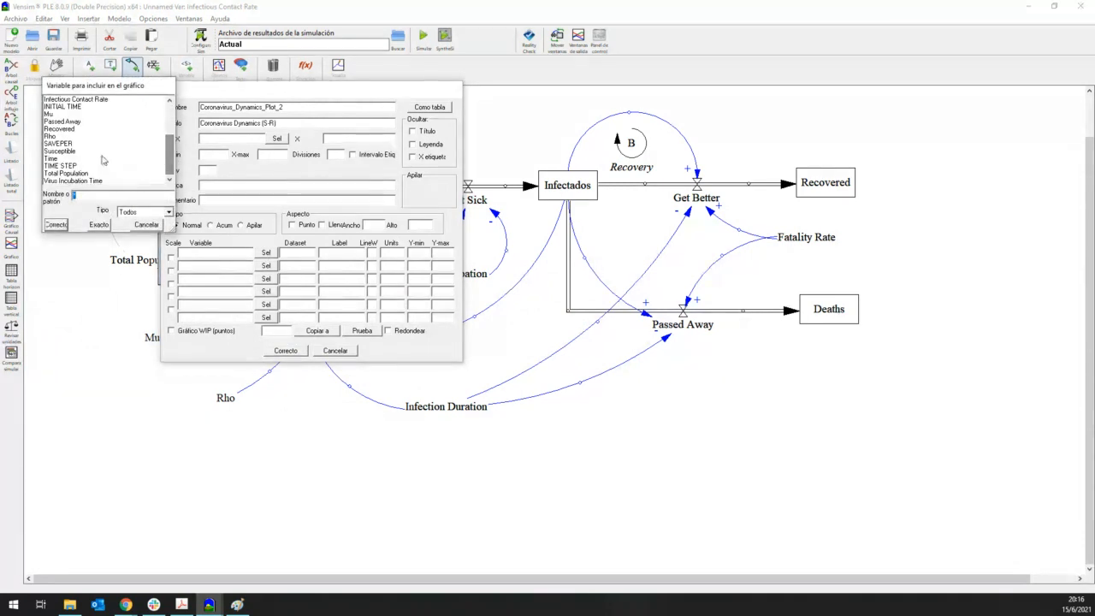
pyautogui.doubleClick(68, 151)
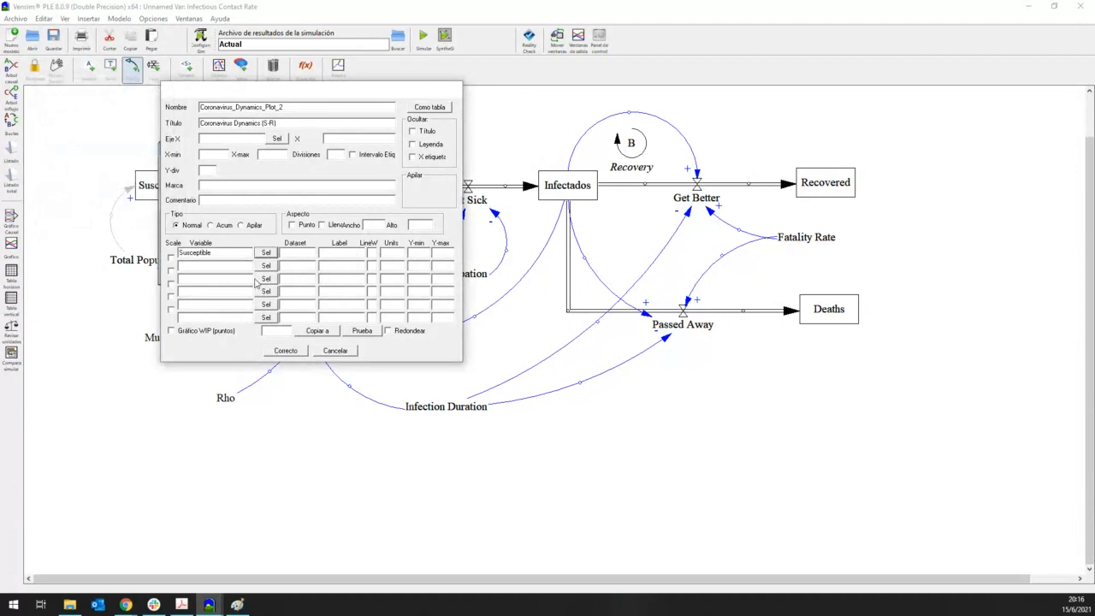
pyautogui.click(266, 266)
pyautogui.moveTo(170, 120); pyautogui.dragTo(171, 151)
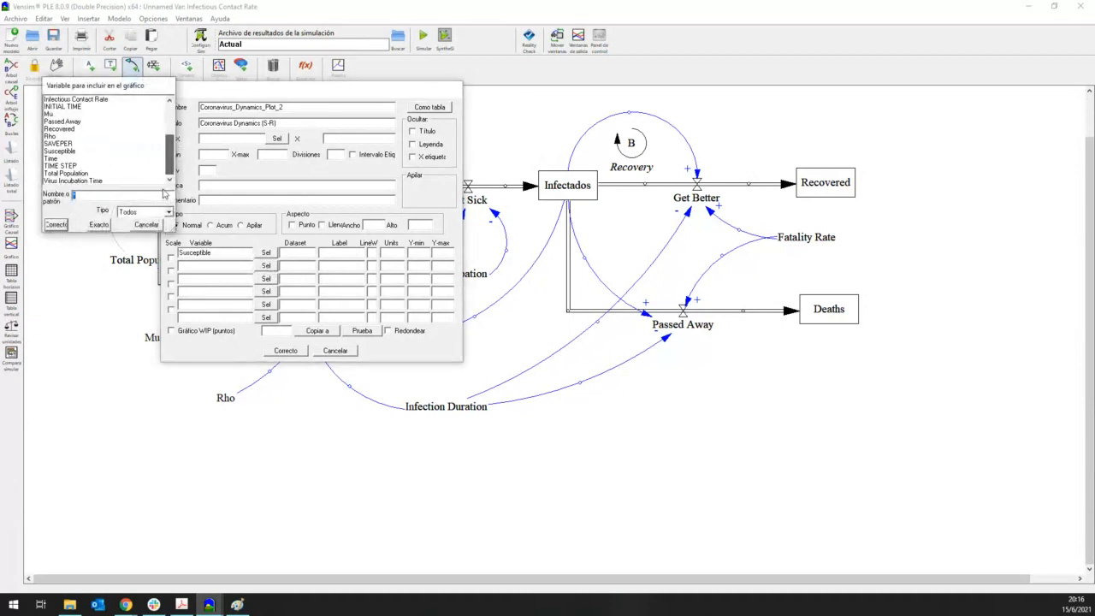
pyautogui.doubleClick(65, 129)
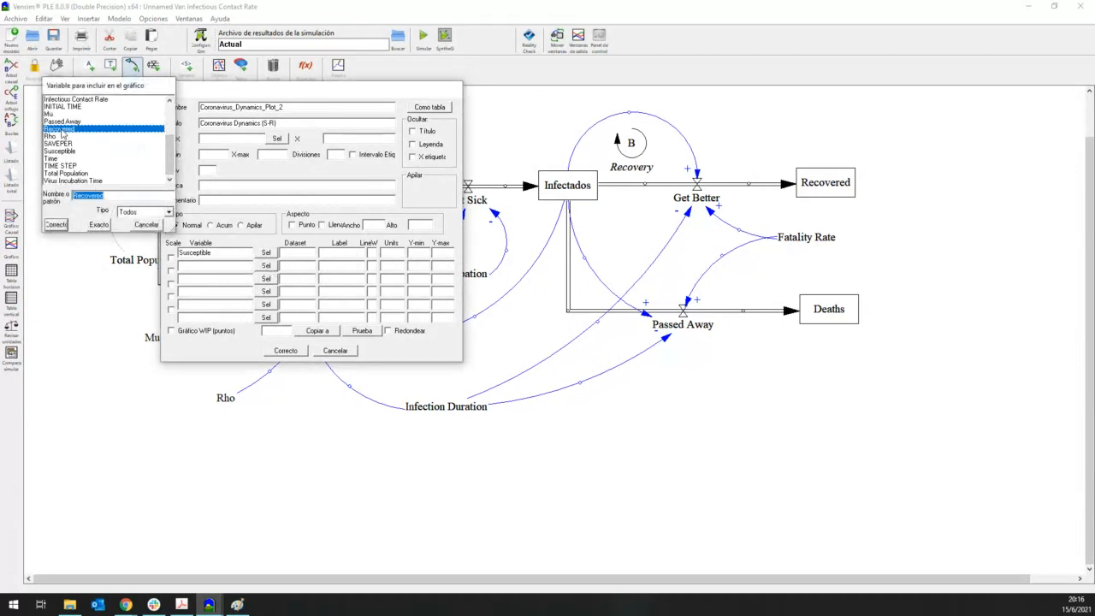
# Set the Y range of Susceptible and Recovered from 0 to 350000, save the graph and close the control panel
pyautogui.click(424, 252)
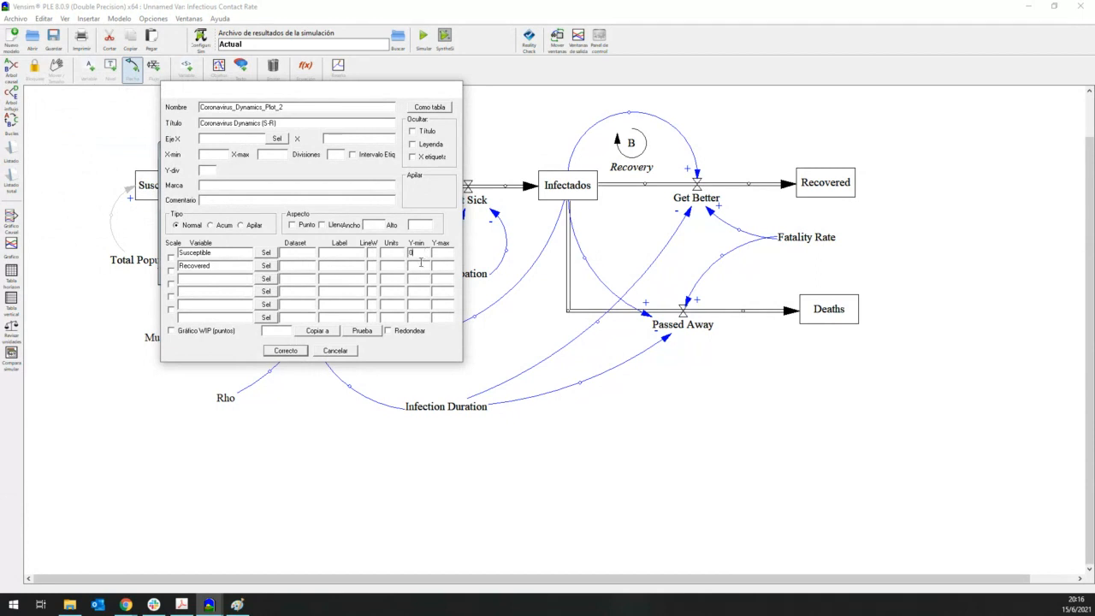
pyautogui.click(420, 262)
pyautogui.write('0')
pyautogui.write('350000')
pyautogui.click(442, 266)
pyautogui.write('35')
pyautogui.click(286, 351)
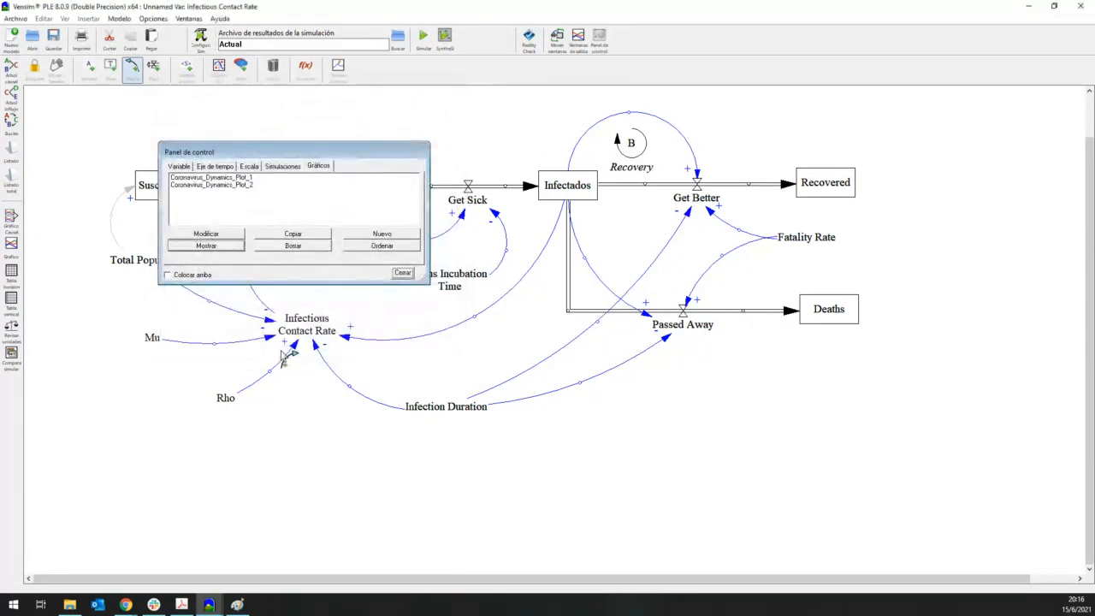
pyautogui.click(403, 273)
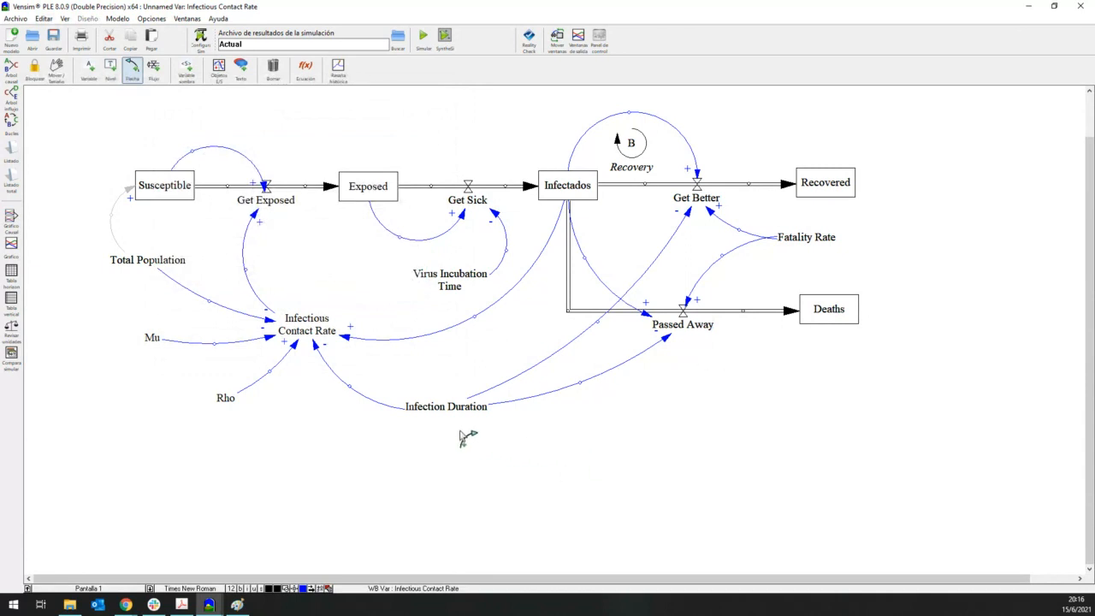
# Place a custom output object for Coronavirus_Dynamics_Plot_1 below Mu and Rho and stretch it into a wide rectangle under the model
pyautogui.scroll(-1, 462, 435)
pyautogui.scroll(-1, 462, 433)
pyautogui.click(57, 75)
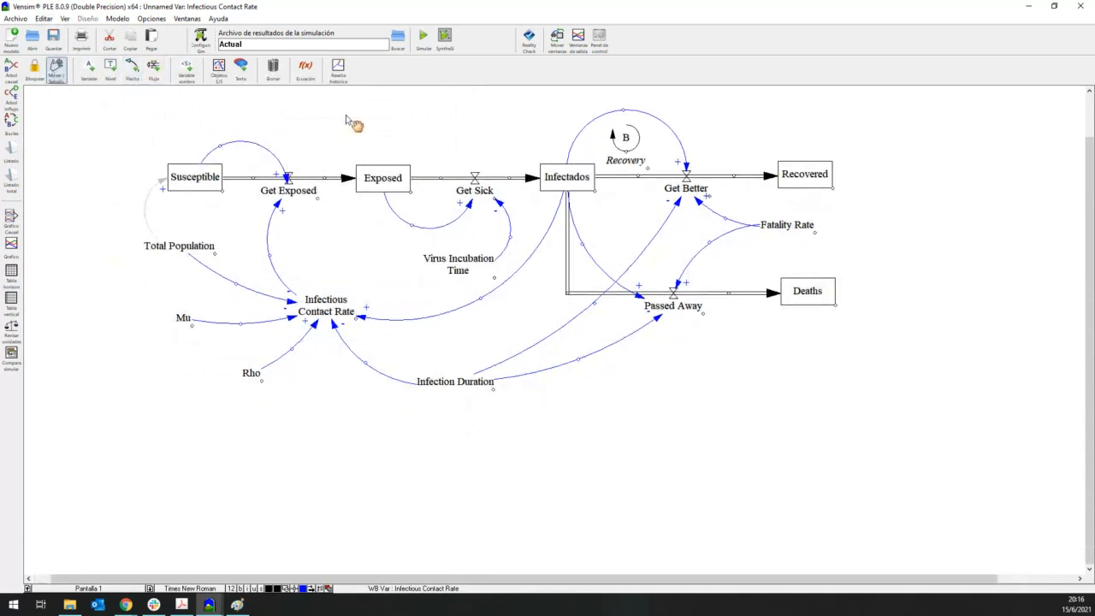
pyautogui.click(218, 77)
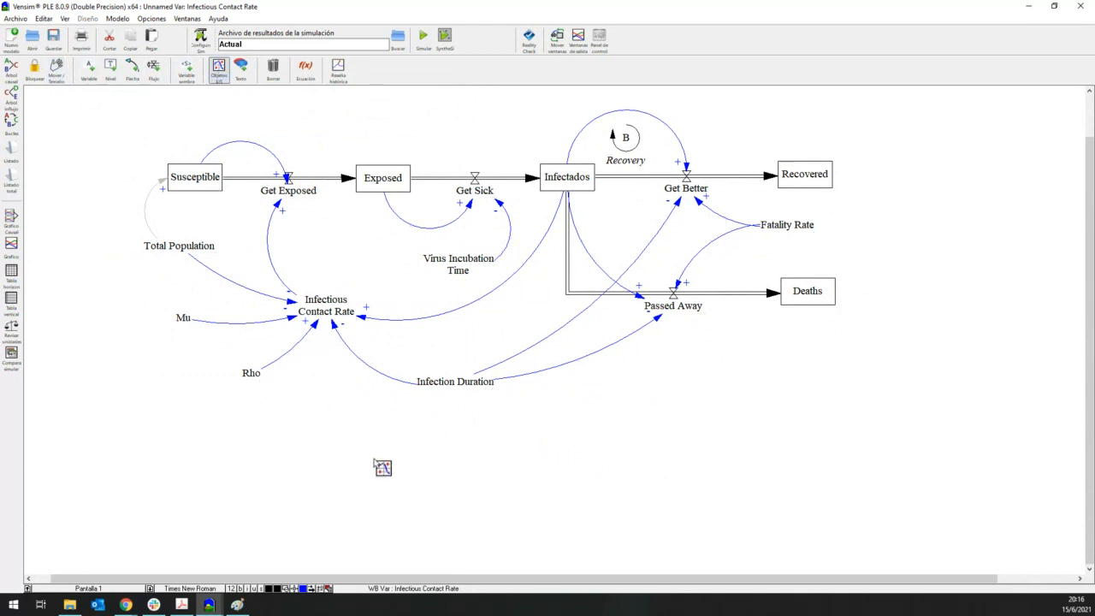
pyautogui.scroll(-1, 368, 468)
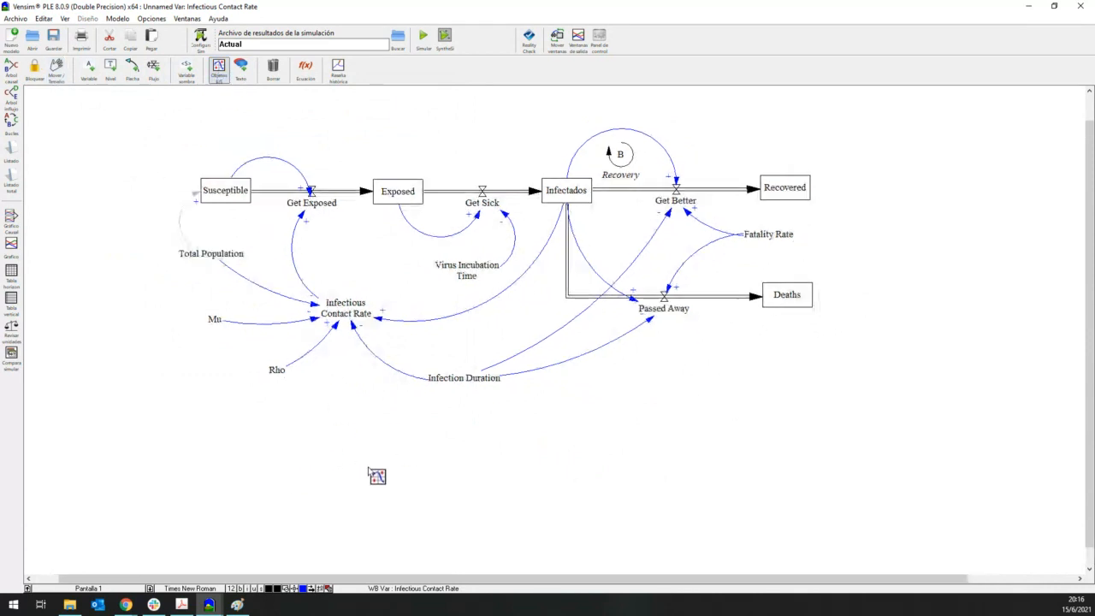
pyautogui.scroll(-2, 368, 469)
pyautogui.click(169, 401)
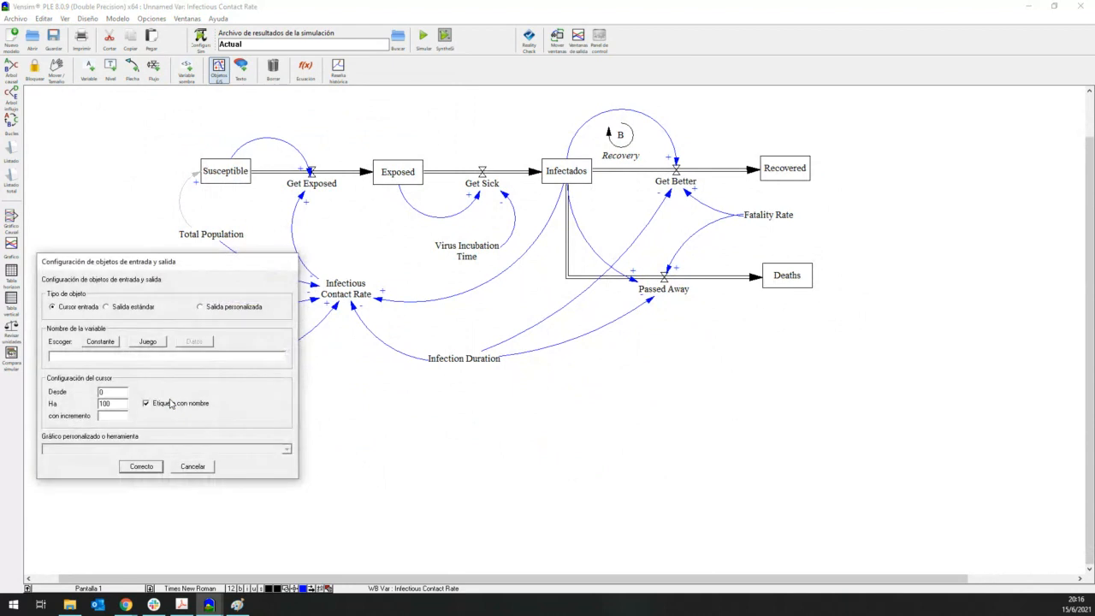
pyautogui.click(200, 307)
pyautogui.click(272, 448)
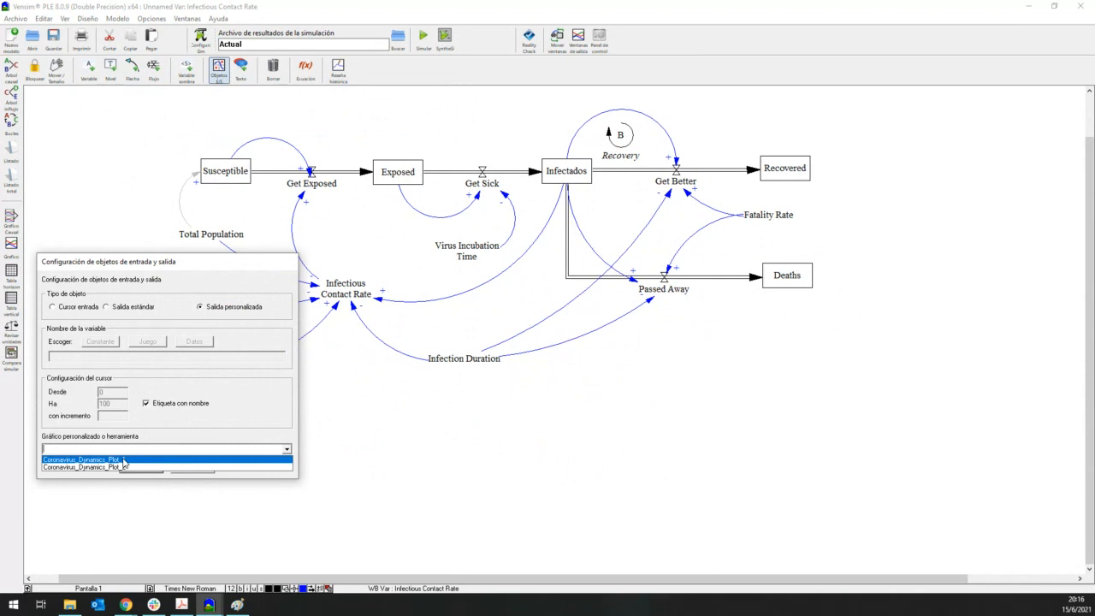
pyautogui.click(124, 460)
pyautogui.click(141, 470)
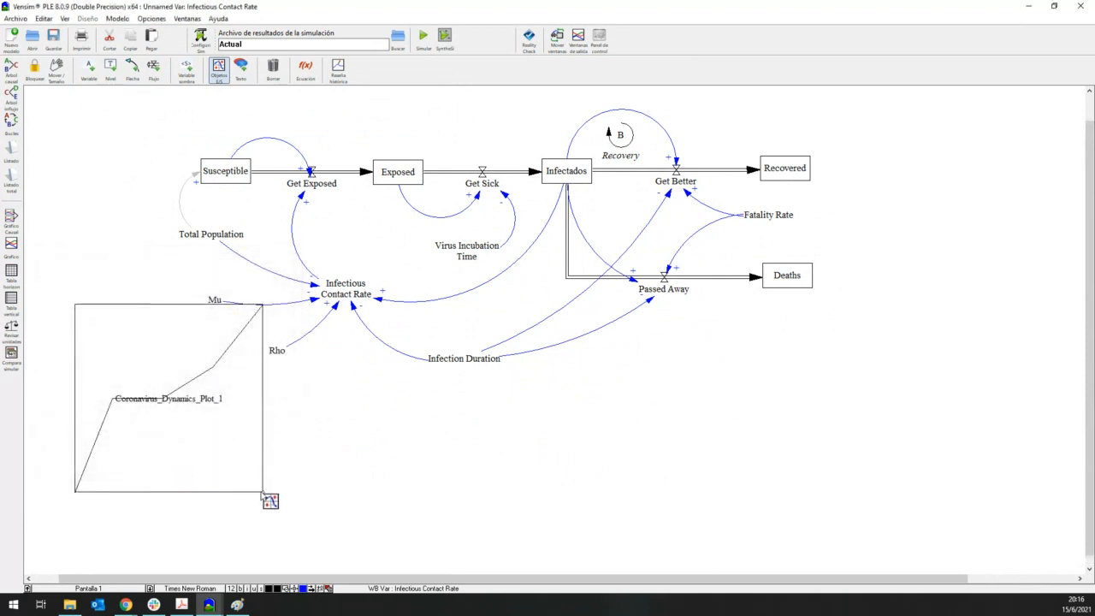
pyautogui.moveTo(262, 494); pyautogui.dragTo(488, 558)
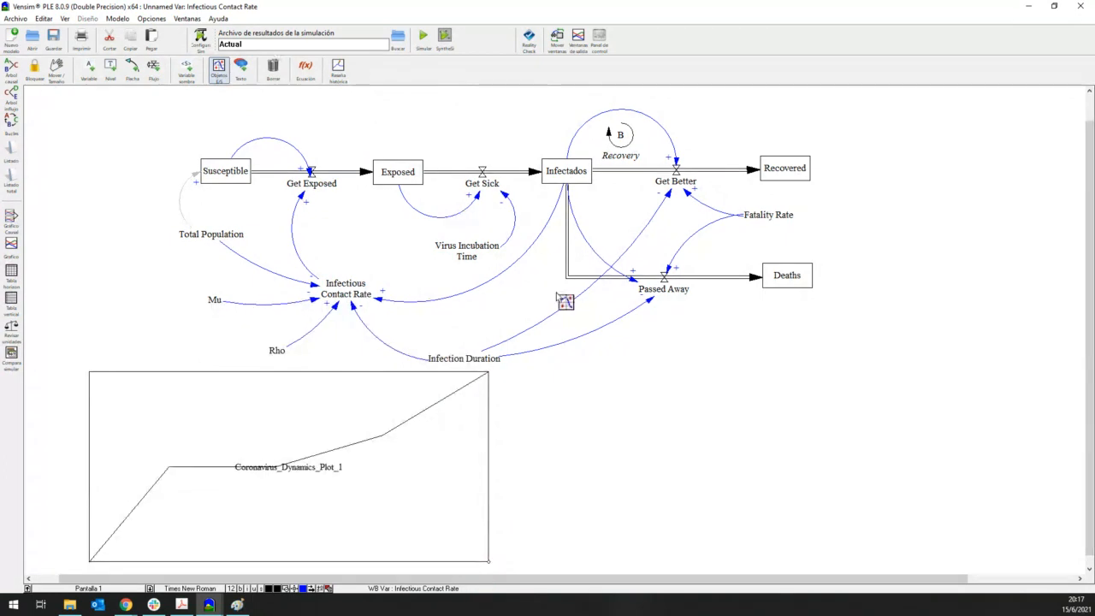
# Place a custom output object for Coronavirus_Dynamics_Plot_2 beside the first plot, widen it and align it beneath the model
pyautogui.click(603, 381)
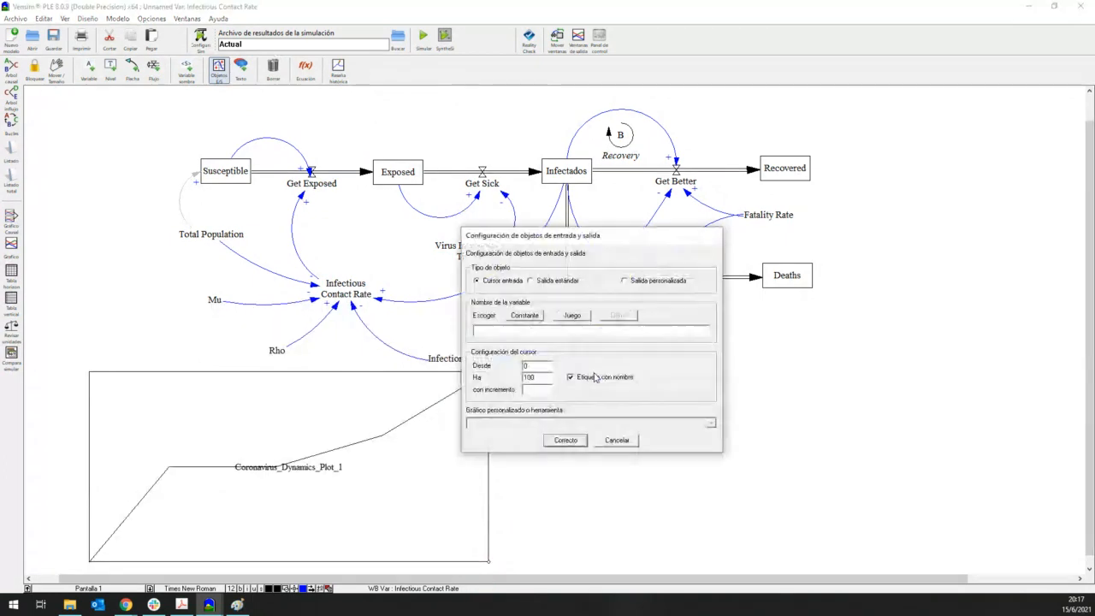
pyautogui.click(625, 280)
pyautogui.click(710, 422)
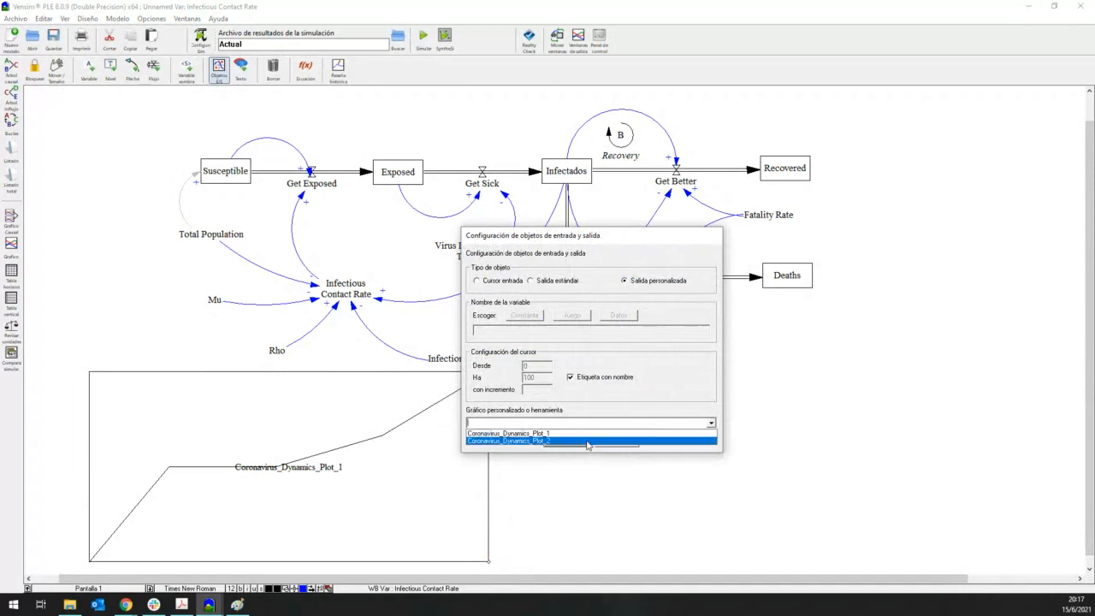
pyautogui.click(542, 442)
pyautogui.click(567, 443)
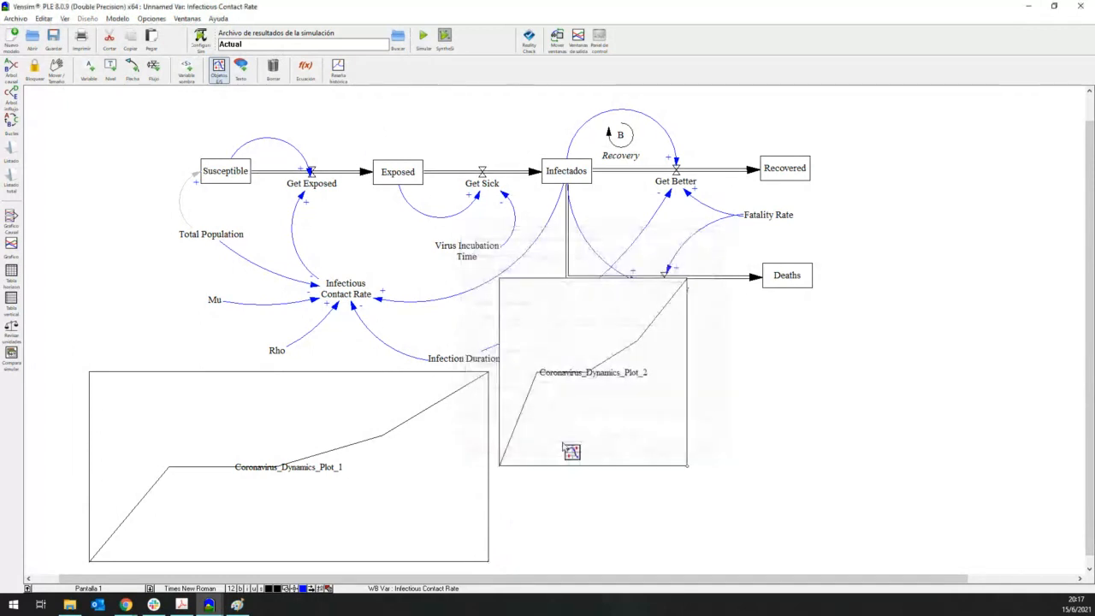
pyautogui.moveTo(687, 467); pyautogui.dragTo(948, 500)
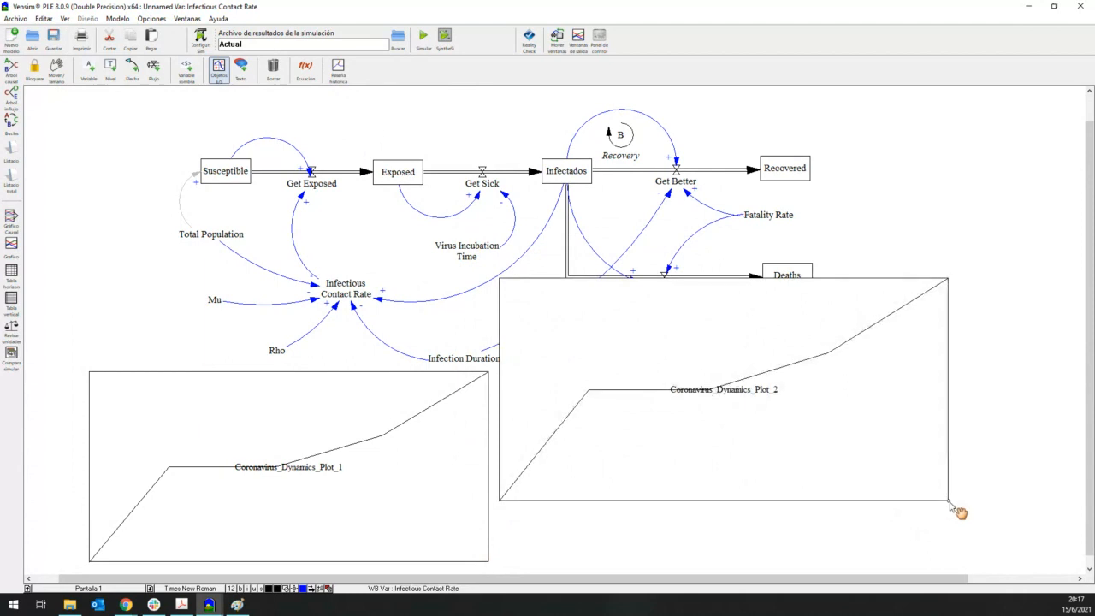
pyautogui.moveTo(772, 381); pyautogui.dragTo(777, 428)
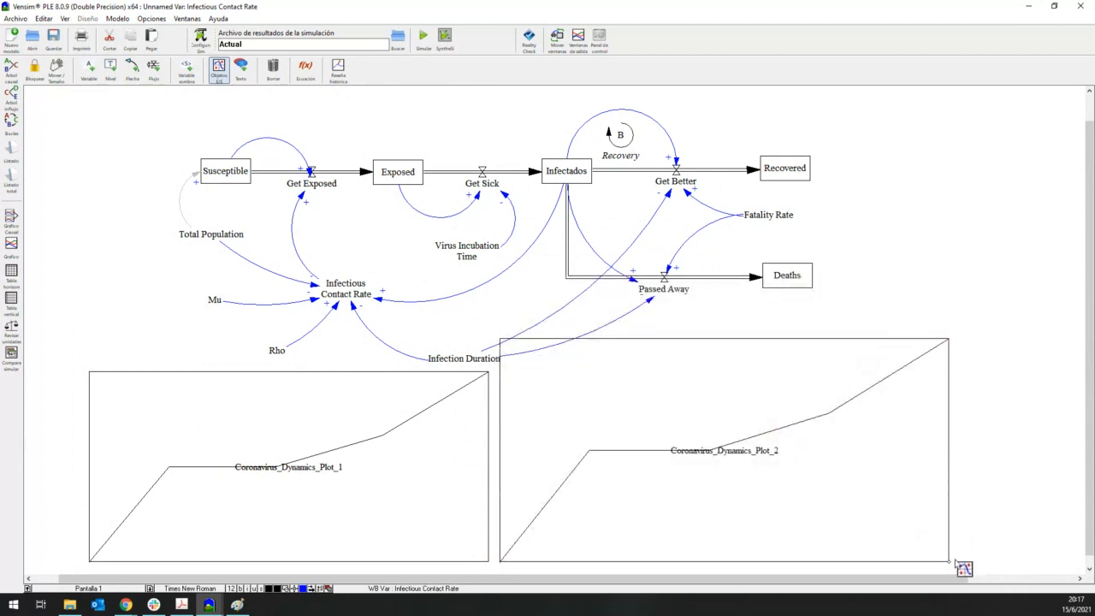
# Resize and nudge the Coronavirus_Dynamics_Plot_2 frame until it lines up with the first plot, and lock the sketch
pyautogui.moveTo(949, 561); pyautogui.dragTo(946, 546)
pyautogui.moveTo(797, 445); pyautogui.dragTo(795, 452)
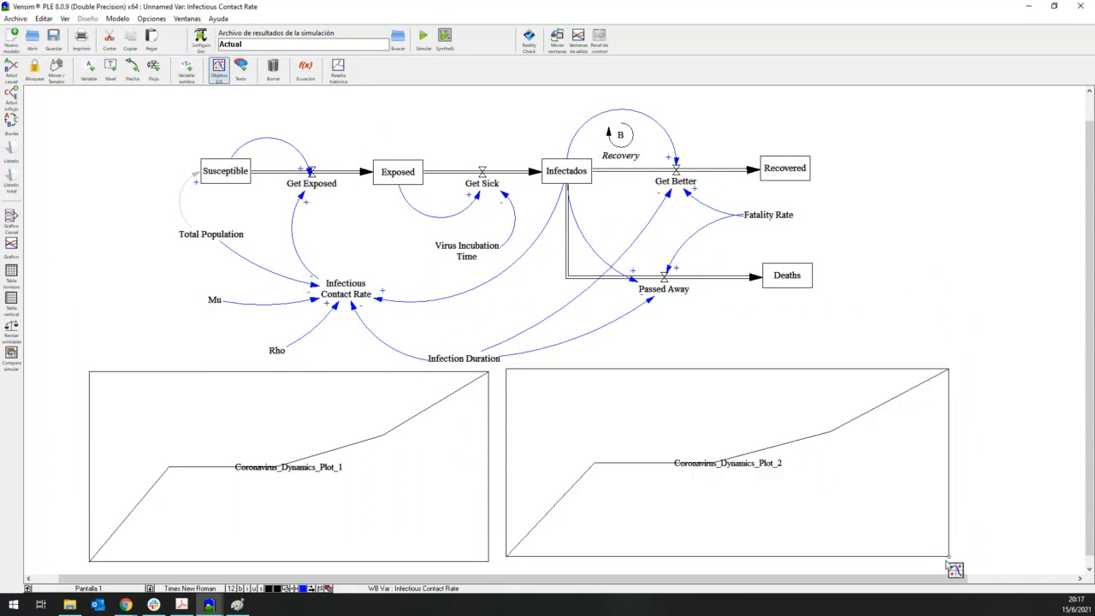
pyautogui.moveTo(949, 560); pyautogui.dragTo(951, 565)
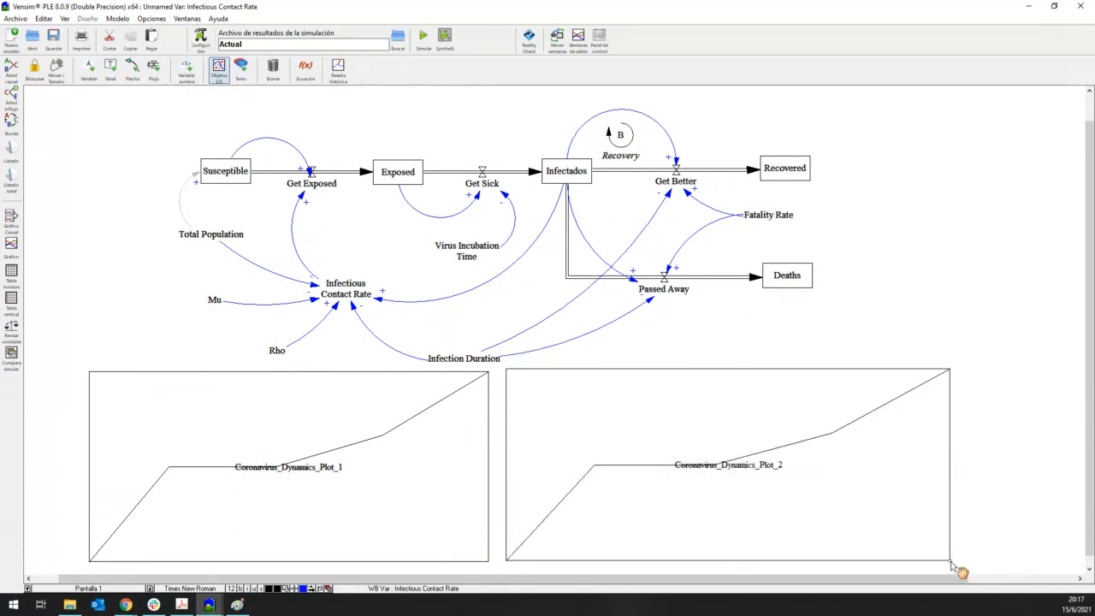
pyautogui.click(55, 69)
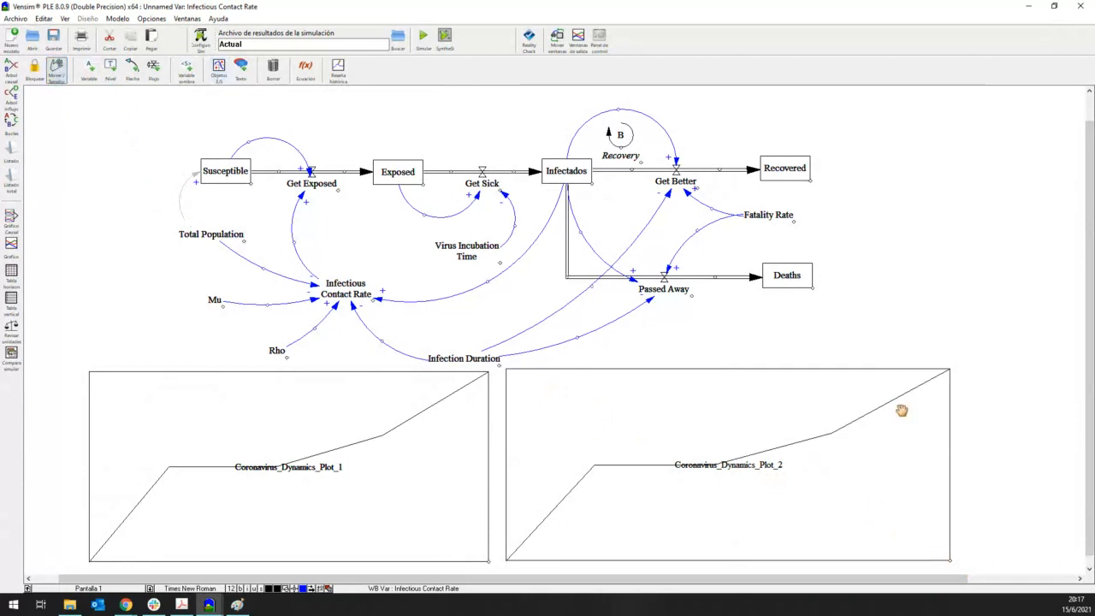
pyautogui.moveTo(795, 320); pyautogui.dragTo(821, 329)
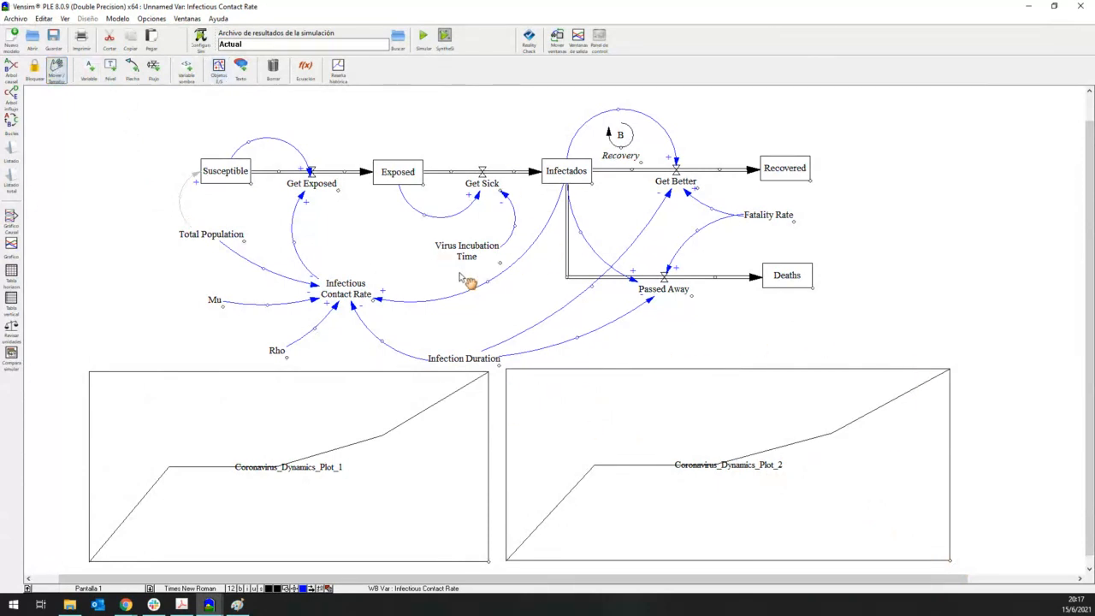
pyautogui.click(35, 68)
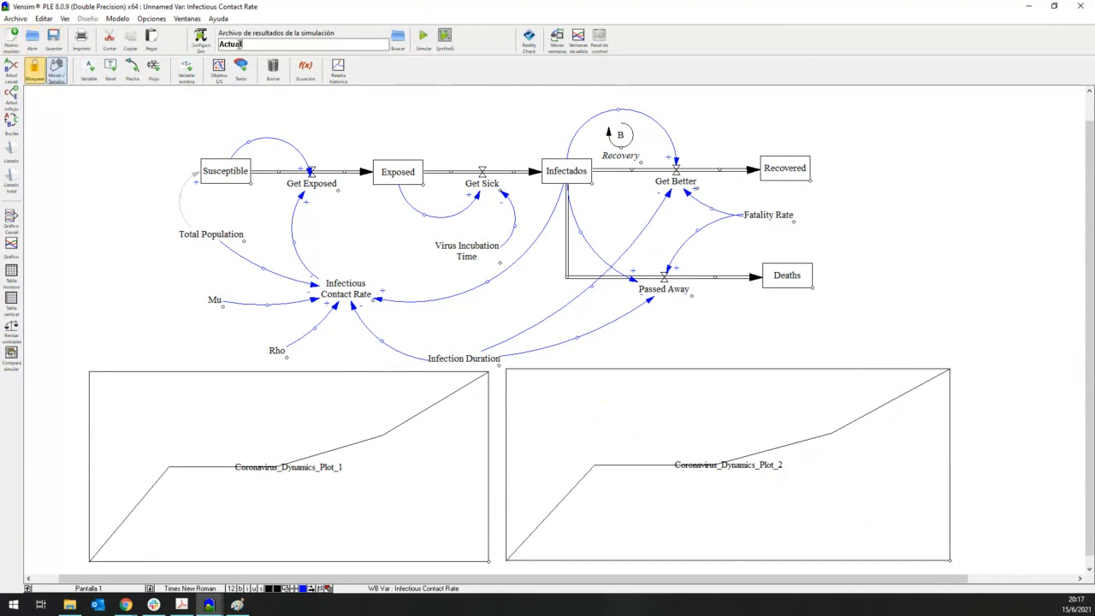
# Name the simulation results file Experimento and start SyntheSim without saving the model or creating a backup
pyautogui.click(201, 40)
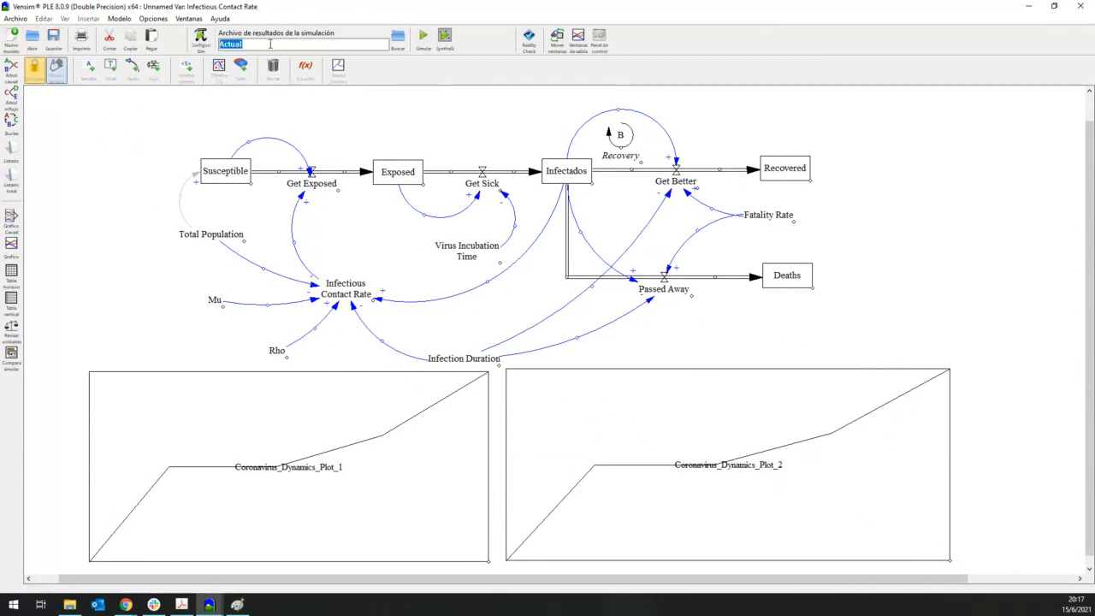
pyautogui.write('Experimento')
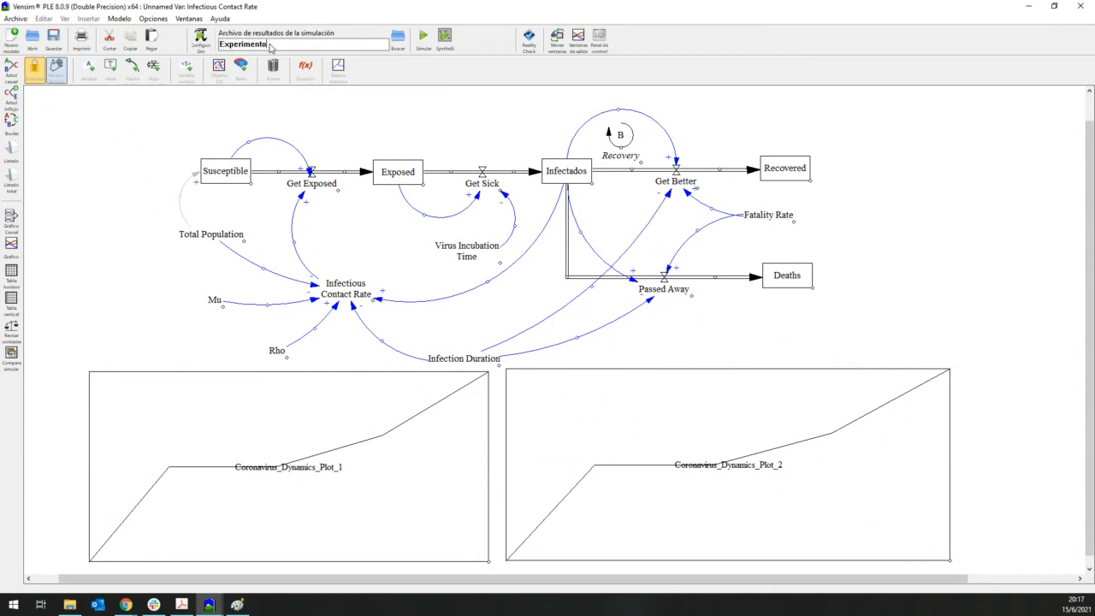
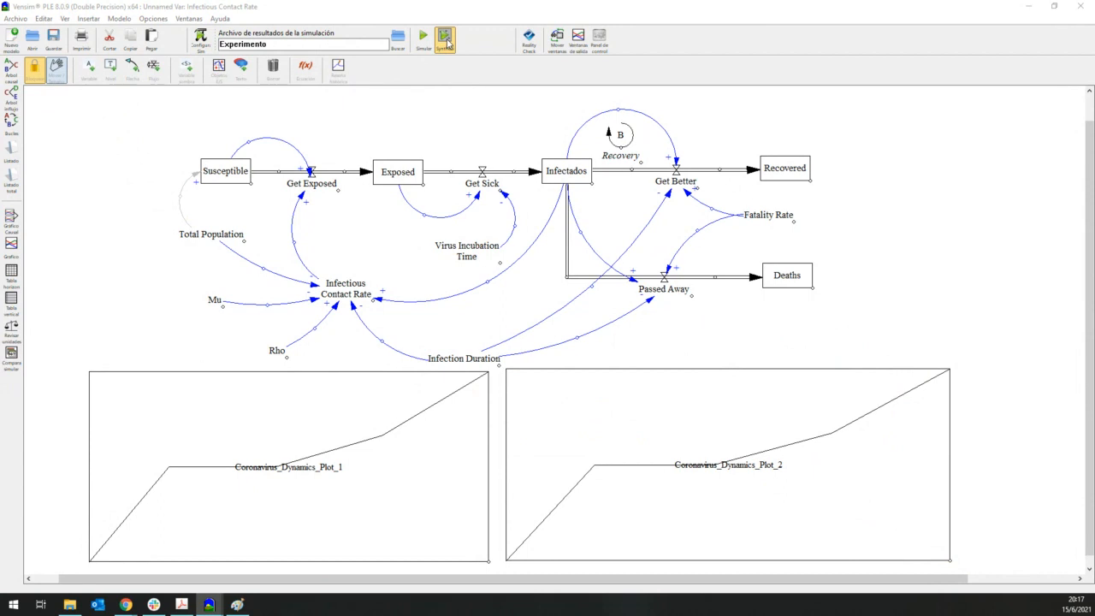
pyautogui.click(444, 39)
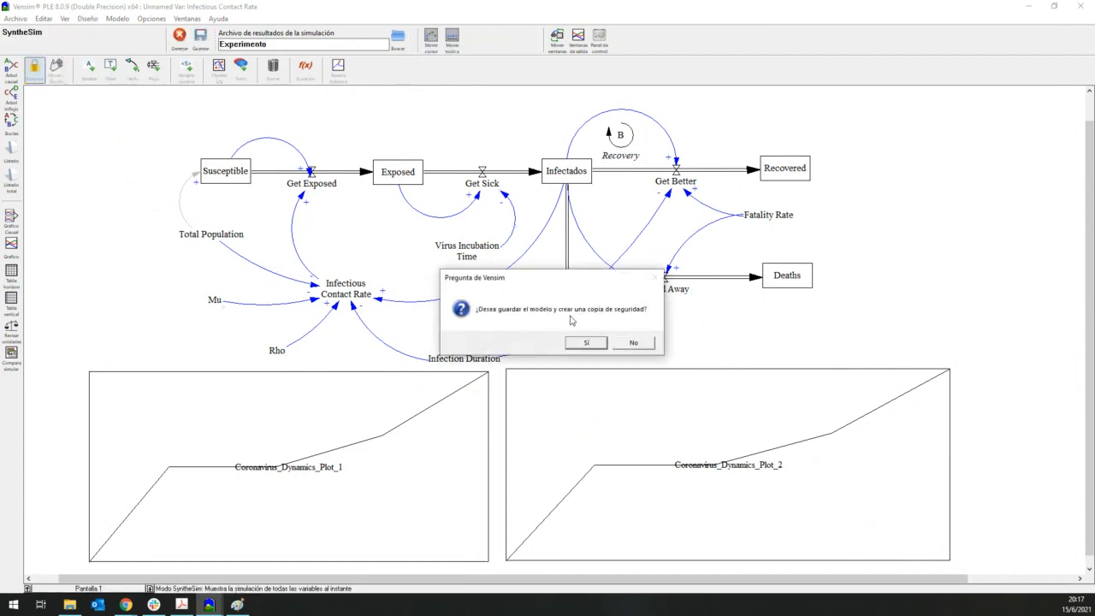
pyautogui.click(633, 342)
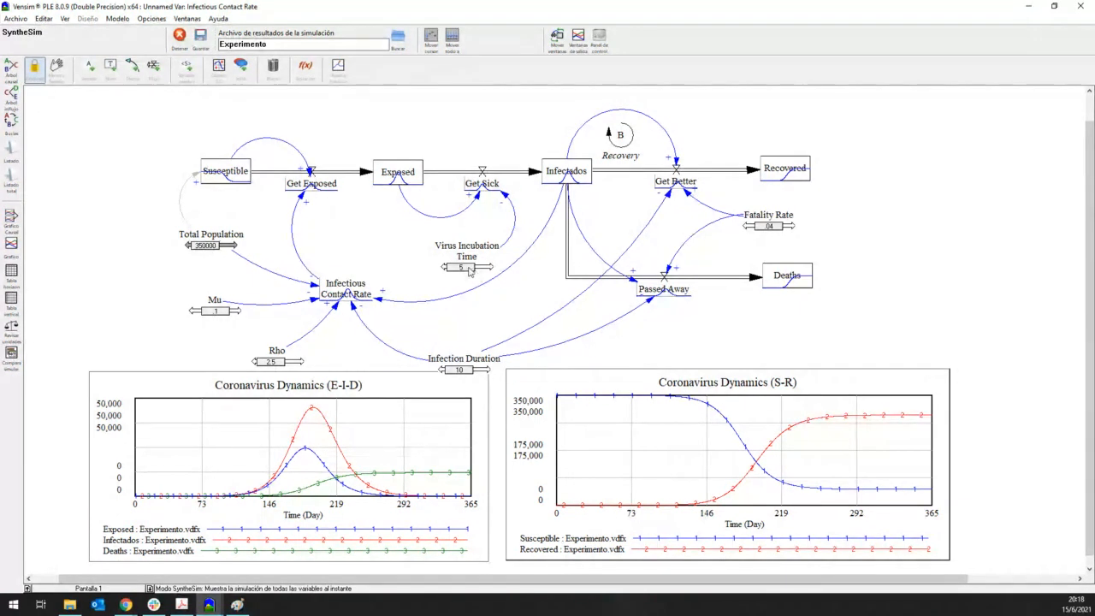
# Try a Mu value of 0.075 in the live simulation and stop SyntheSim
pyautogui.click(221, 313)
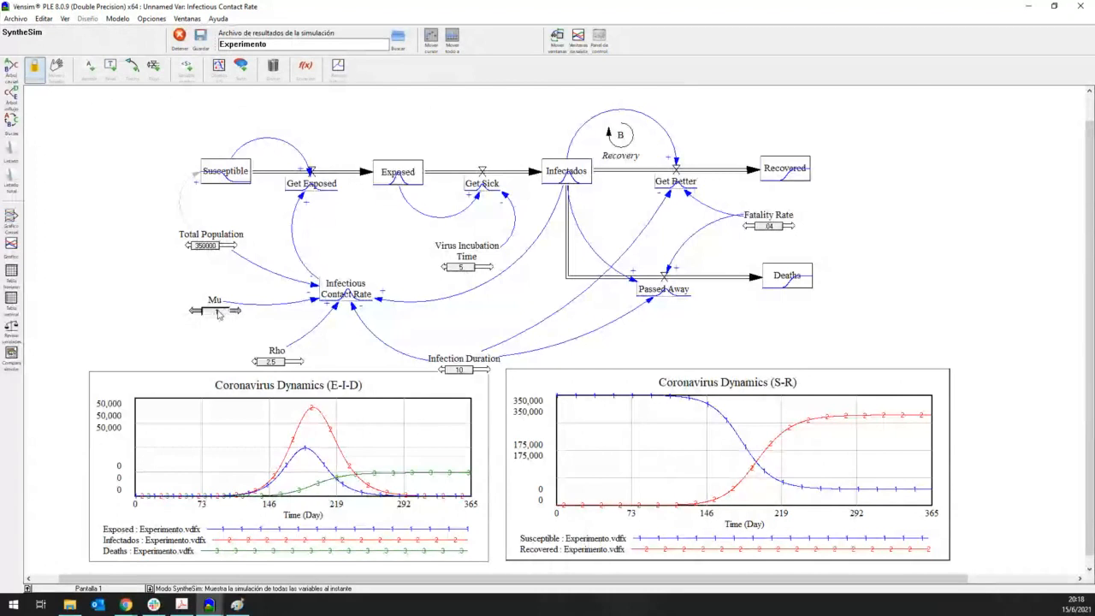
pyautogui.moveTo(221, 314); pyautogui.dragTo(217, 315)
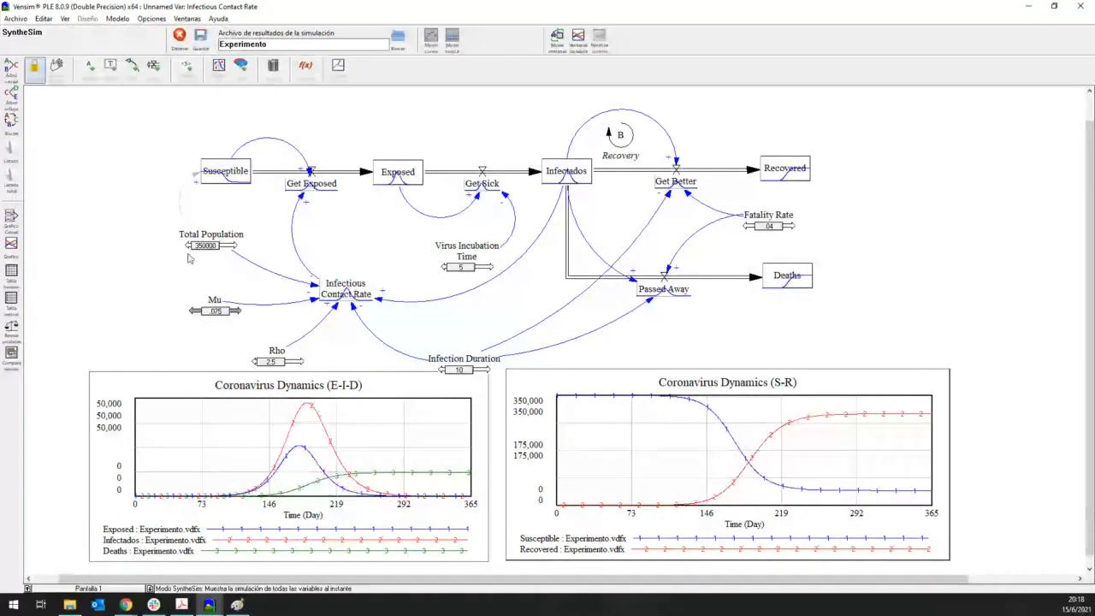
pyautogui.click(179, 35)
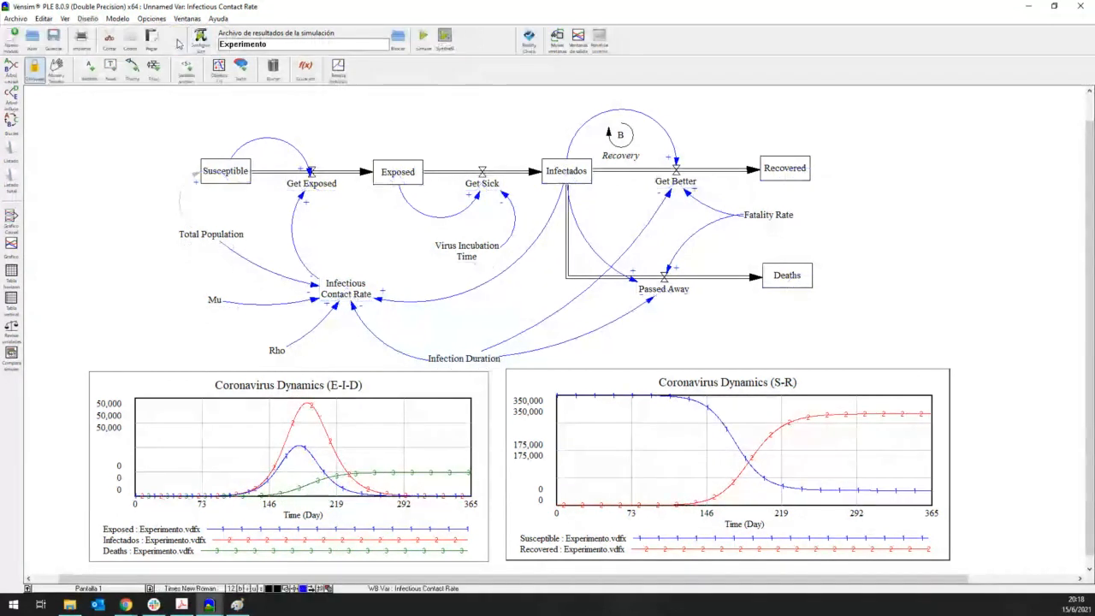
# Check the equation of Total Population, and give Mu a slider minimum of 0 and an increment
pyautogui.click(305, 73)
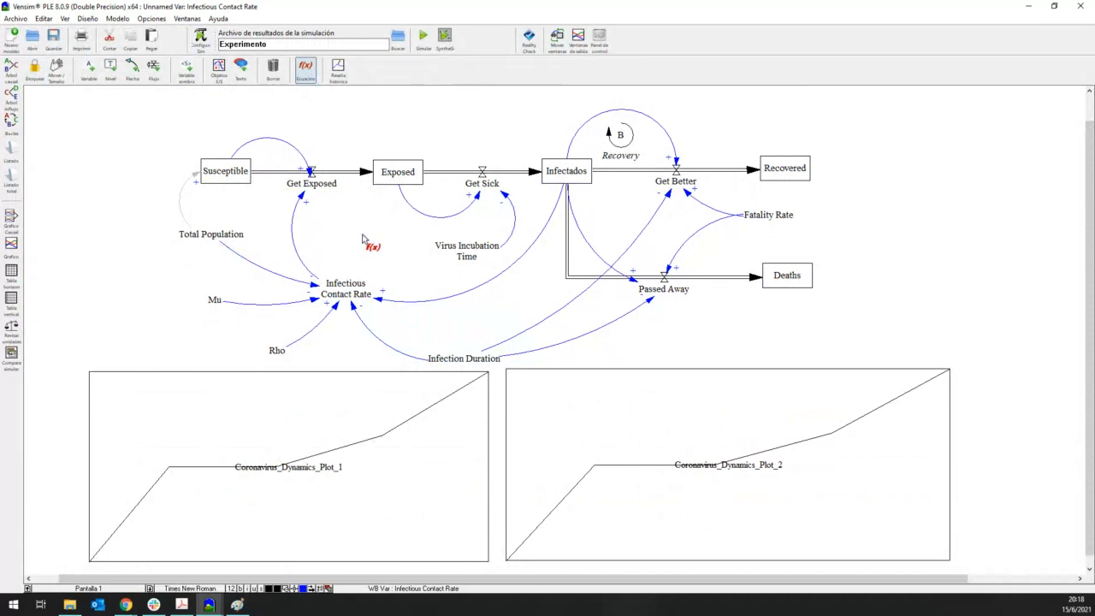
pyautogui.click(212, 240)
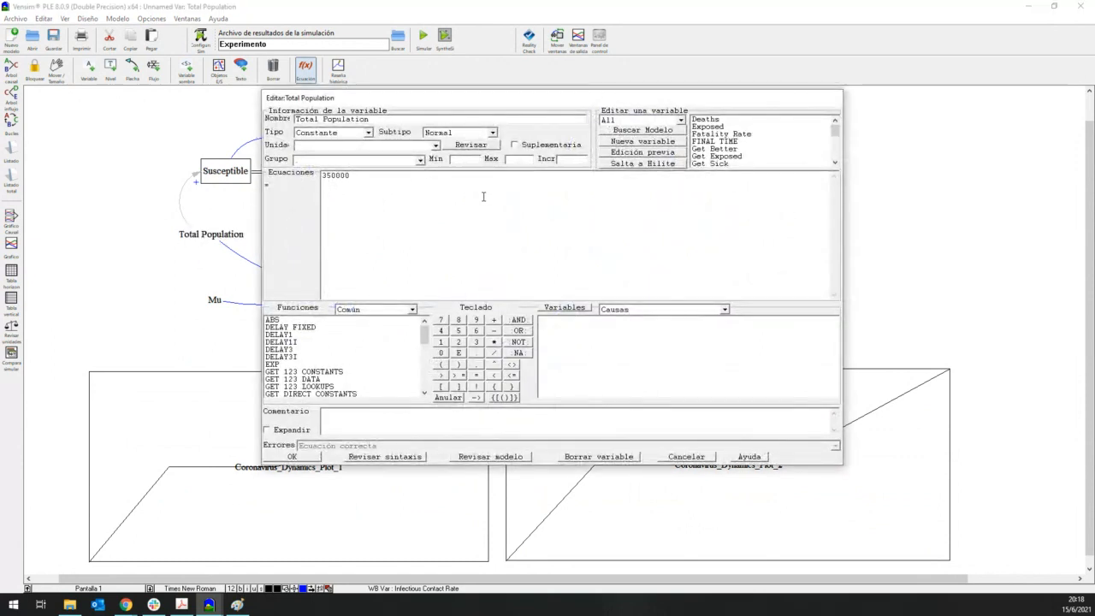
pyautogui.press('Return')
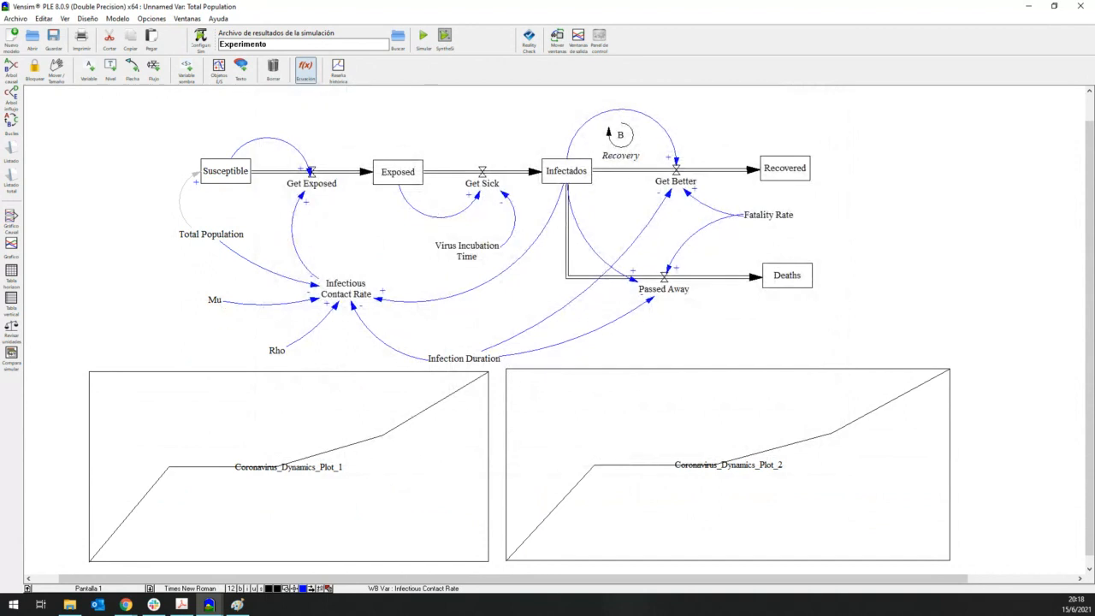
pyautogui.click(215, 300)
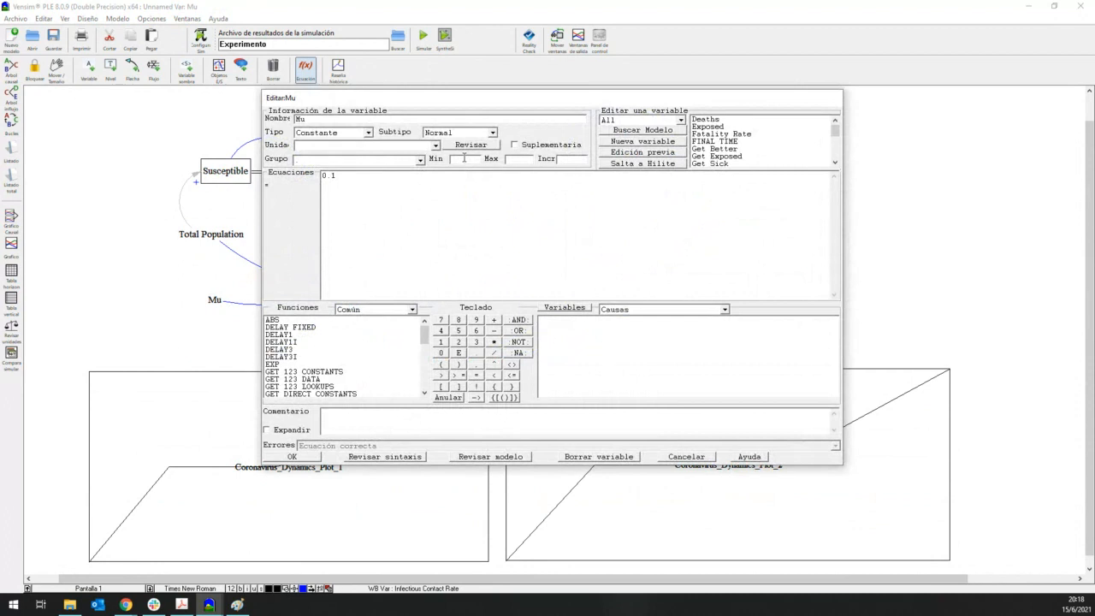
pyautogui.click(464, 158)
pyautogui.write('0')
pyautogui.click(582, 158)
pyautogui.write('0.0')
pyautogui.click(308, 458)
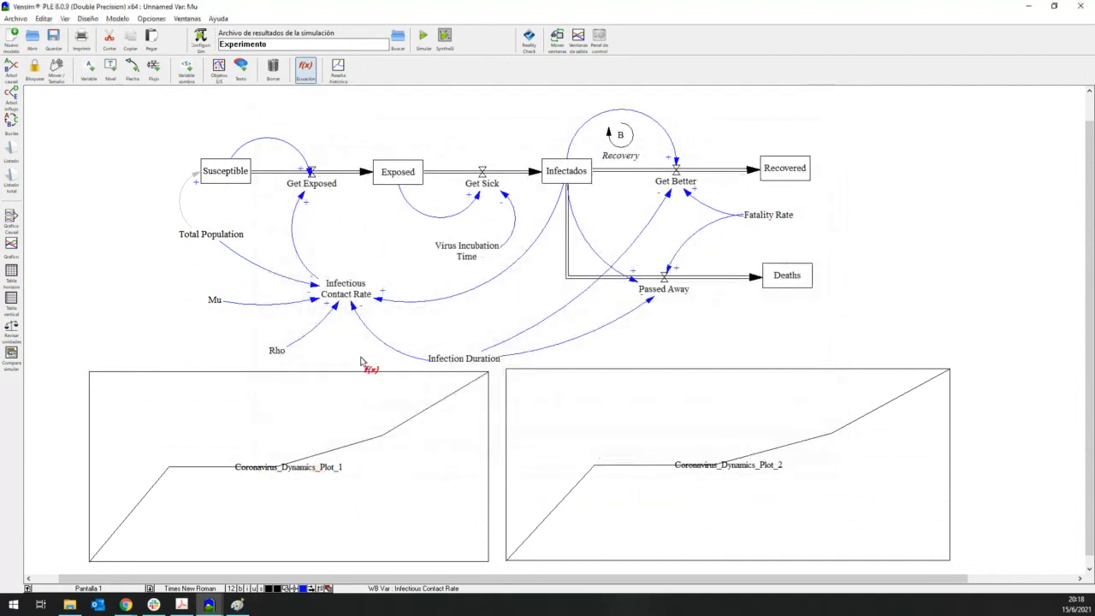
# Set Rho's range to a minimum of 2 and a maximum of 2.5 with an increment of 0.1
pyautogui.click(278, 353)
pyautogui.write('2')
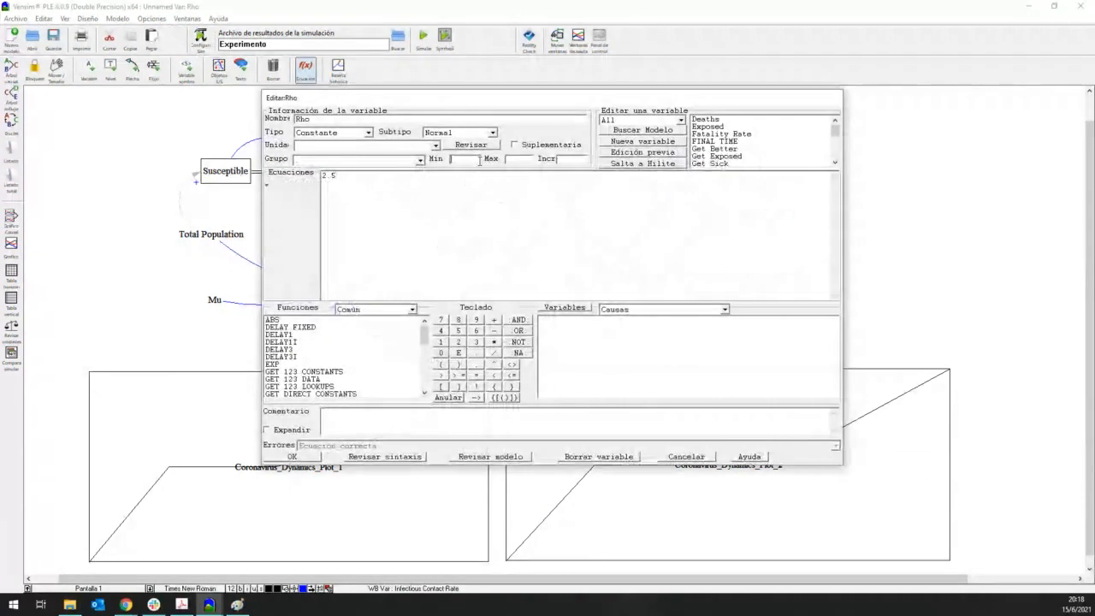
pyautogui.click(518, 160)
pyautogui.write('2.5')
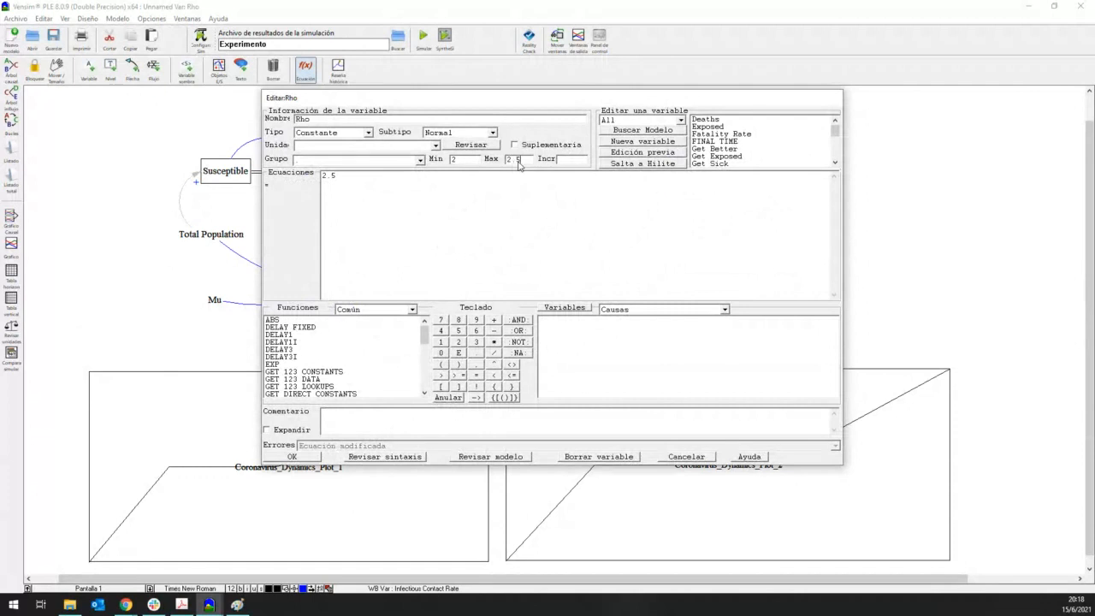
pyautogui.click(582, 159)
pyautogui.write('0.1')
pyautogui.click(291, 457)
# Set Infection Duration's range to a minimum of 1 and a maximum of 14
pyautogui.click(452, 356)
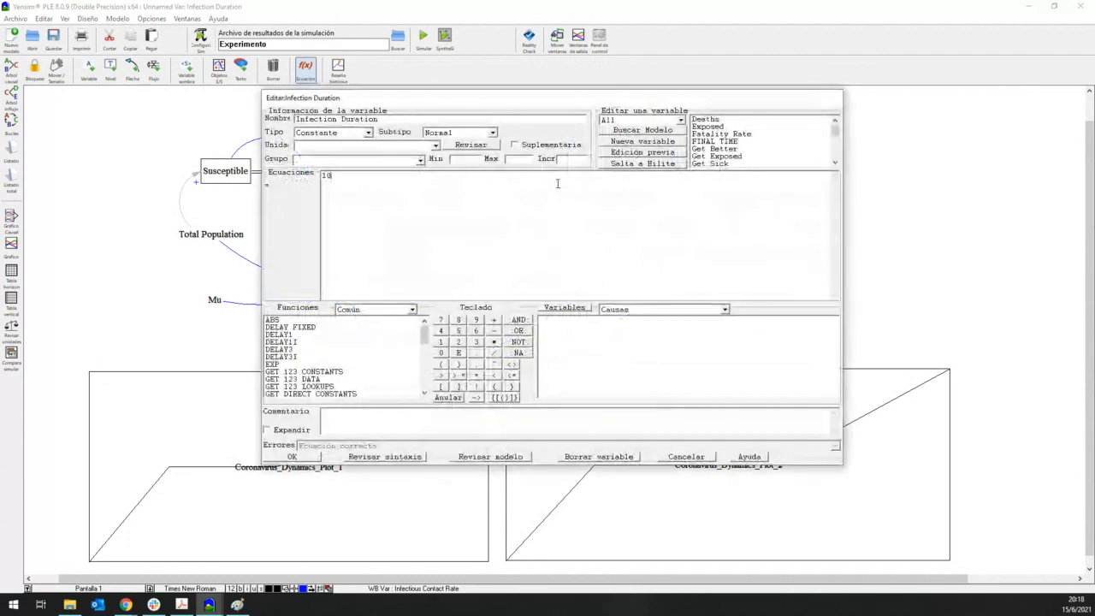
pyautogui.click(476, 160)
pyautogui.write('1')
pyautogui.click(509, 160)
pyautogui.write('14')
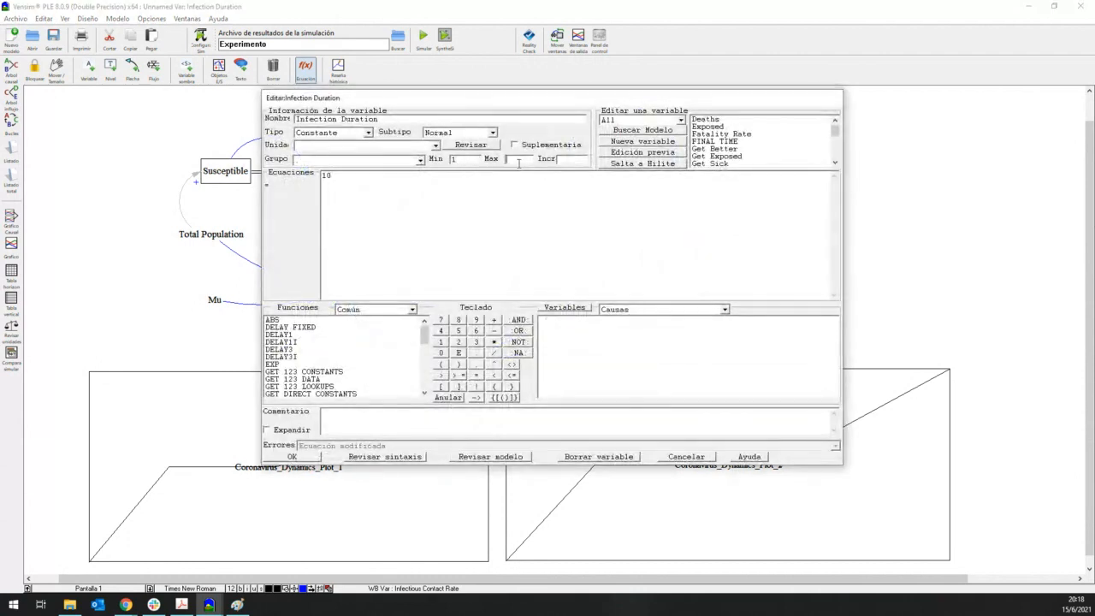
pyautogui.click(565, 160)
pyautogui.click(292, 457)
# Set Virus Incubation Time's range to a minimum of 1 and a maximum of 7 with an increment of 1
pyautogui.click(472, 245)
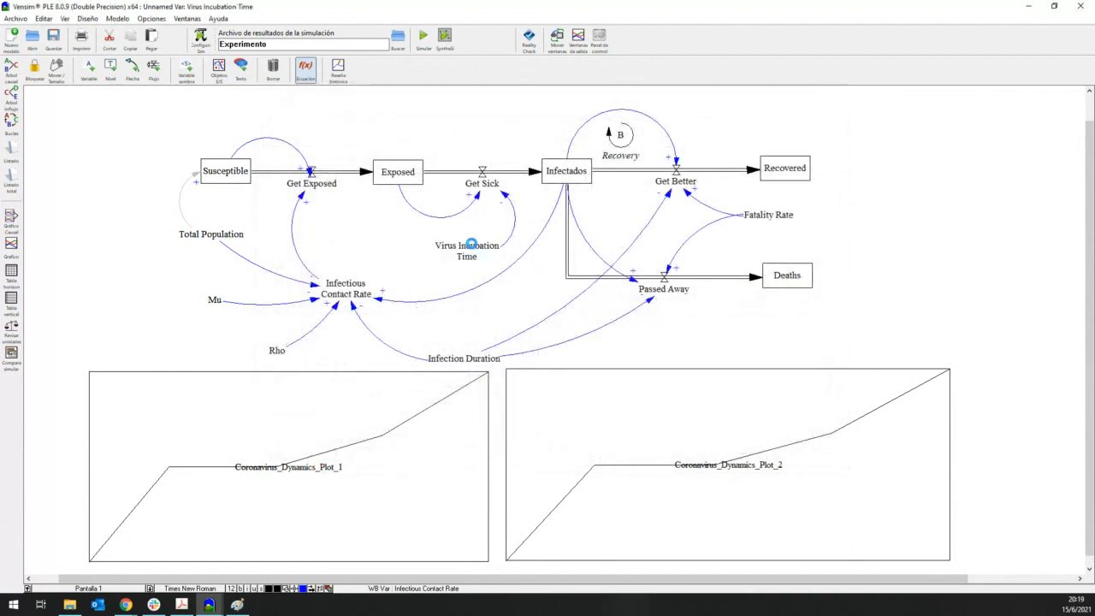
pyautogui.click(466, 160)
pyautogui.write('1')
pyautogui.click(522, 160)
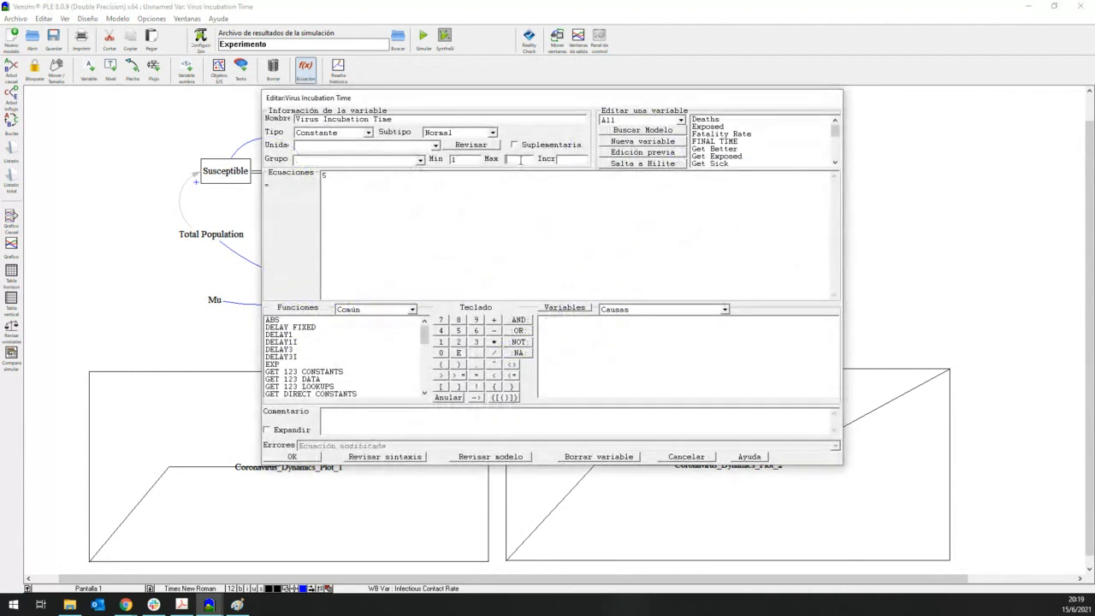
pyautogui.write('7')
pyautogui.click(560, 159)
pyautogui.write('1')
pyautogui.click(291, 457)
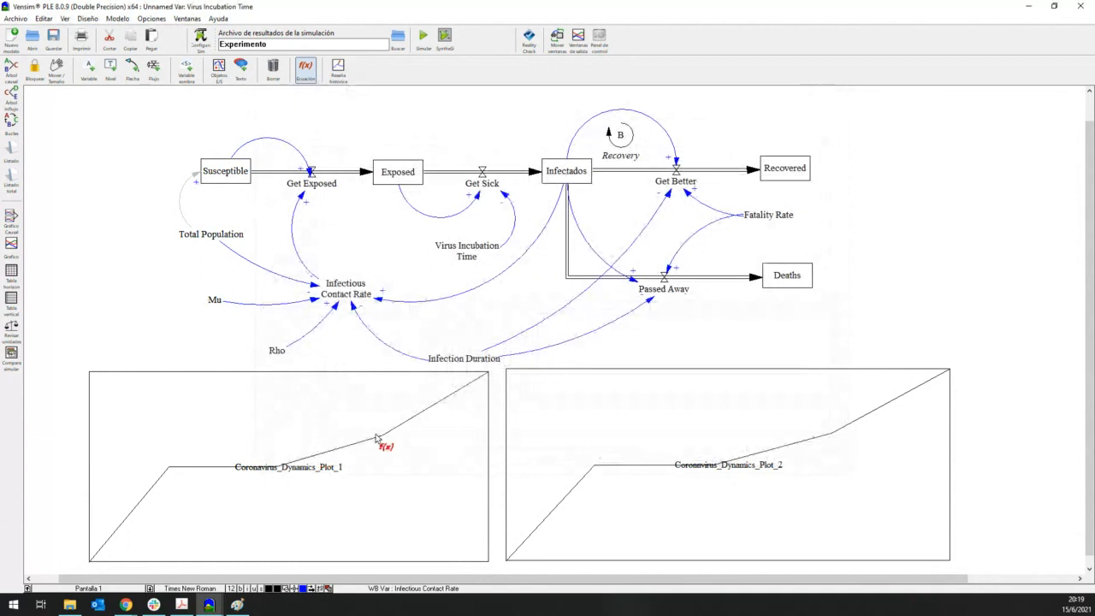
# Give Fatality Rate a slider minimum, a maximum of 0.1 and an increment of 0.01
pyautogui.click(770, 218)
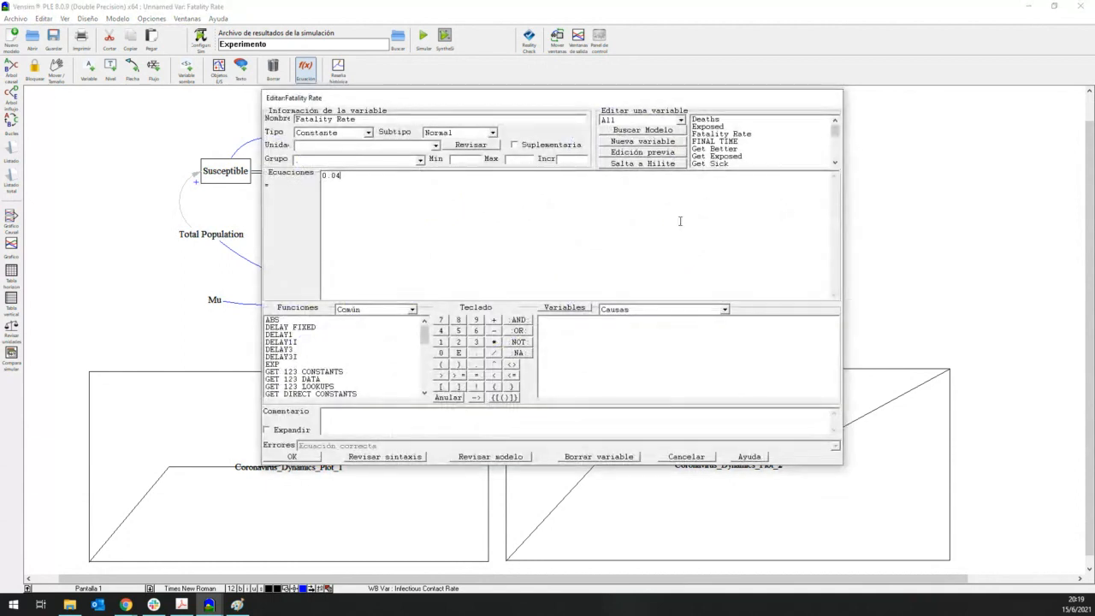
pyautogui.click(465, 161)
pyautogui.write('0.')
pyautogui.click(518, 159)
pyautogui.write('0')
pyautogui.click(576, 162)
pyautogui.write('0.01')
pyautogui.click(291, 457)
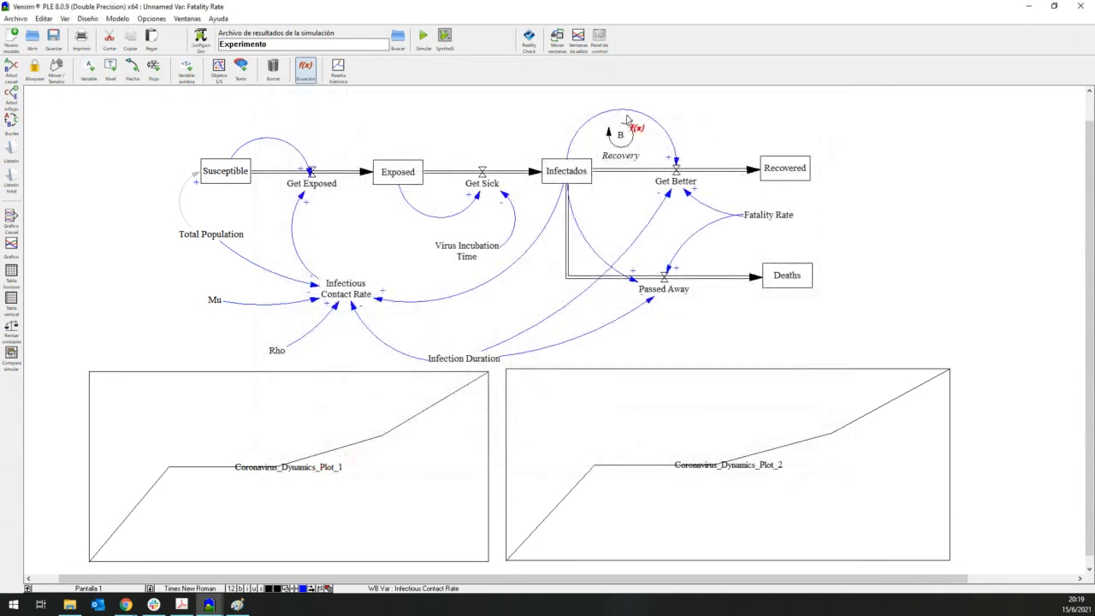
# Start SyntheSim without saving the model, try a Fatality Rate of 0.05 and return it to 0.04
pyautogui.click(445, 38)
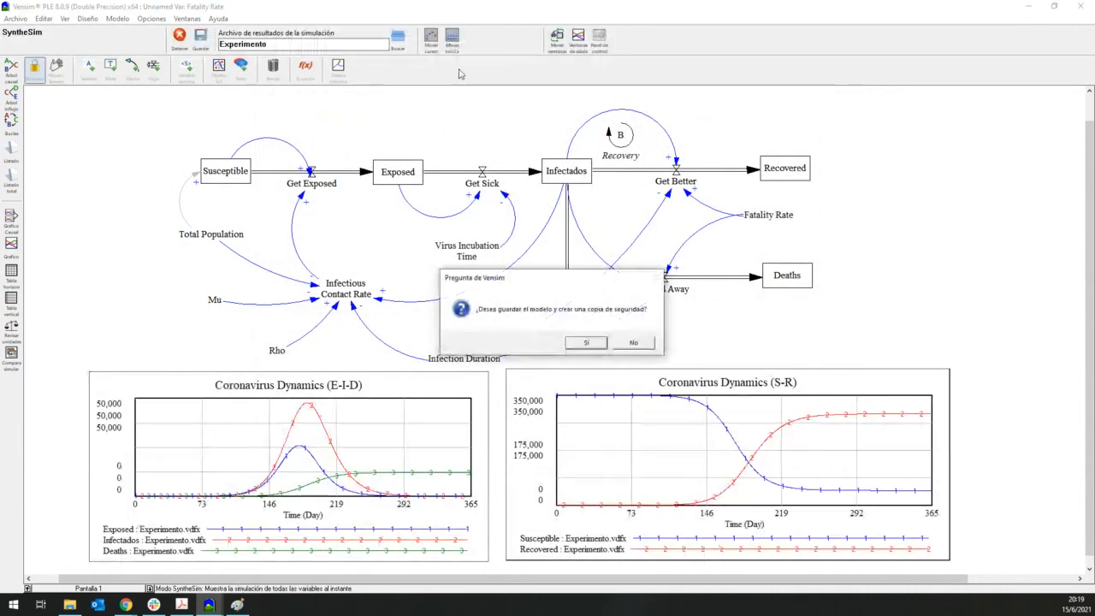
pyautogui.click(632, 347)
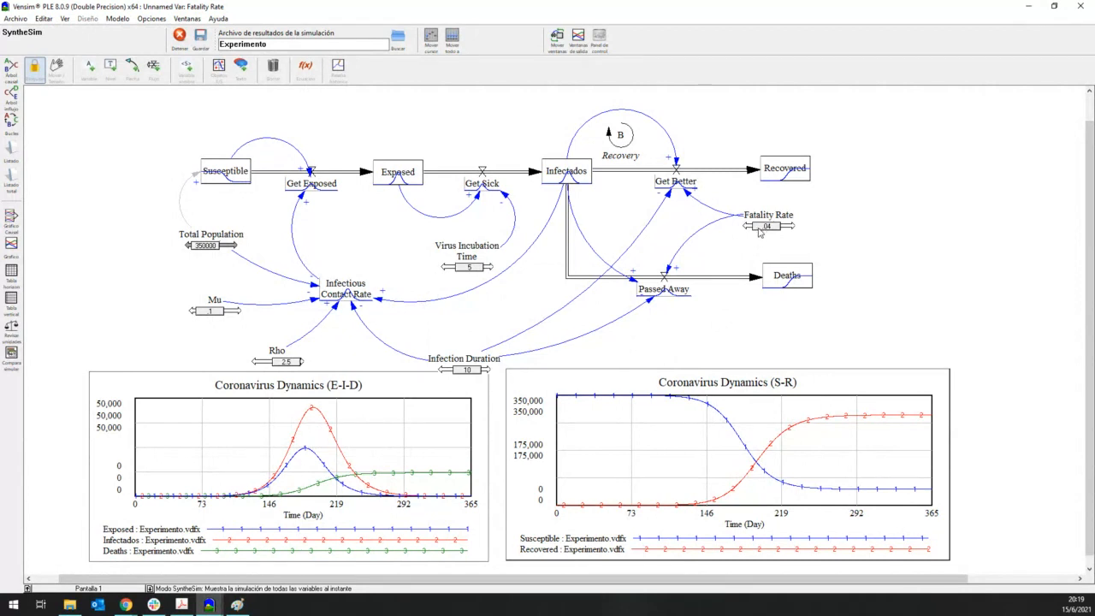
pyautogui.click(765, 229)
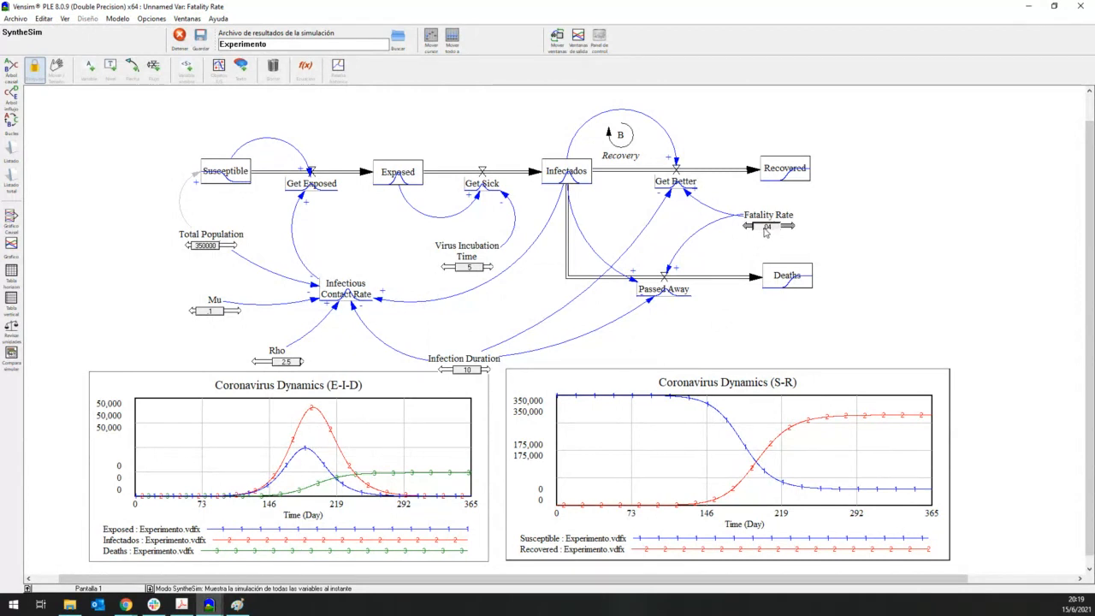
pyautogui.moveTo(764, 231); pyautogui.dragTo(768, 233)
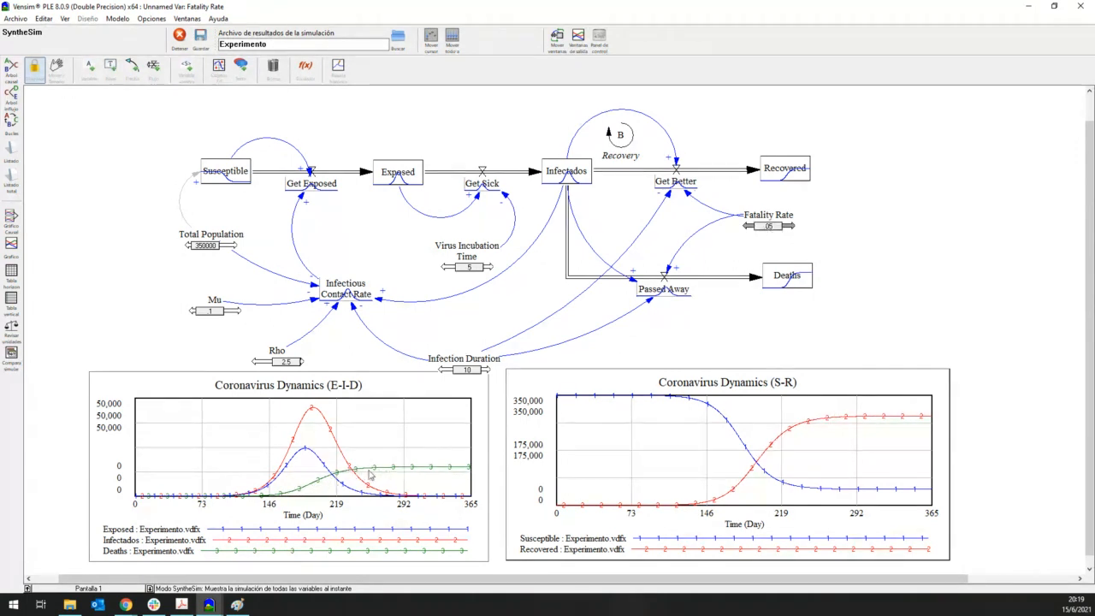
pyautogui.moveTo(772, 234); pyautogui.dragTo(766, 232)
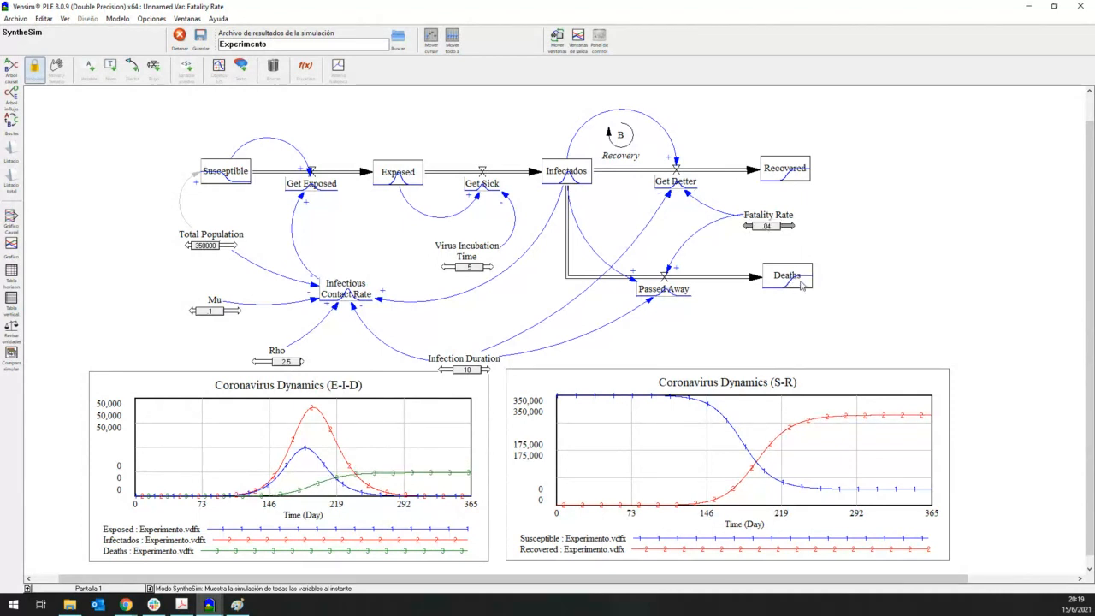
# Raise the Fatality Rate to 0.1 in the live simulation, lower it to 0.09 and bring it back to 0.04
pyautogui.moveTo(767, 233); pyautogui.dragTo(800, 235)
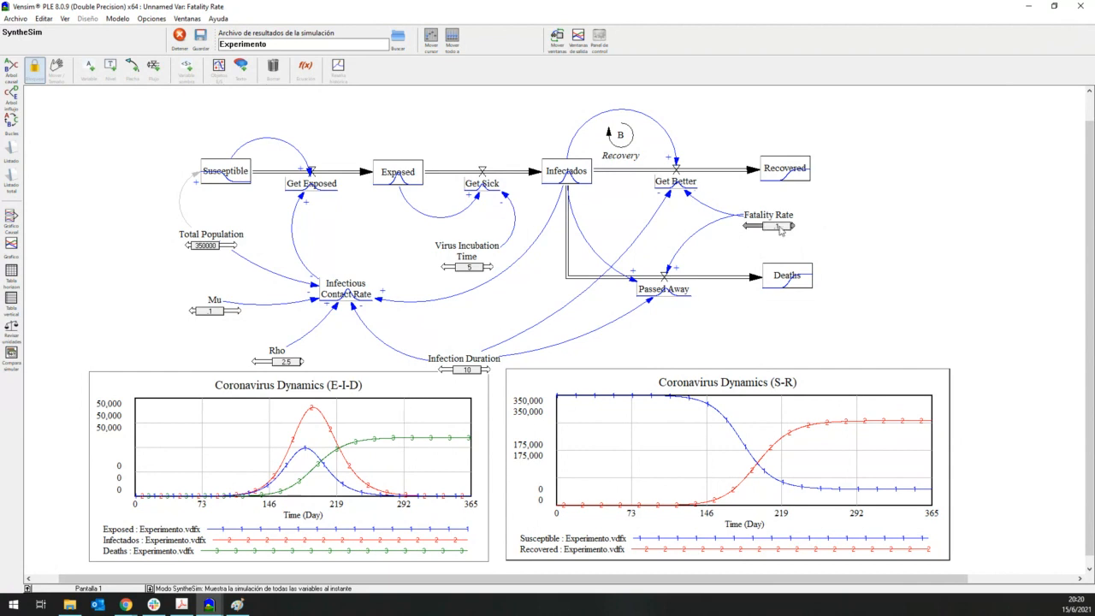
pyautogui.moveTo(779, 229); pyautogui.dragTo(789, 231)
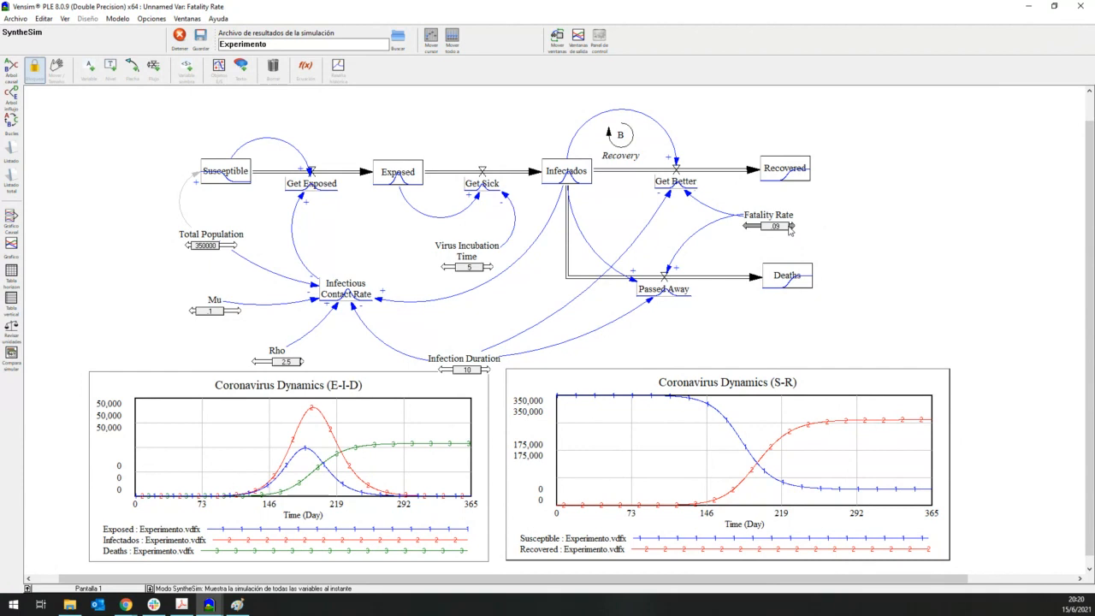
pyautogui.moveTo(790, 231); pyautogui.dragTo(766, 229)
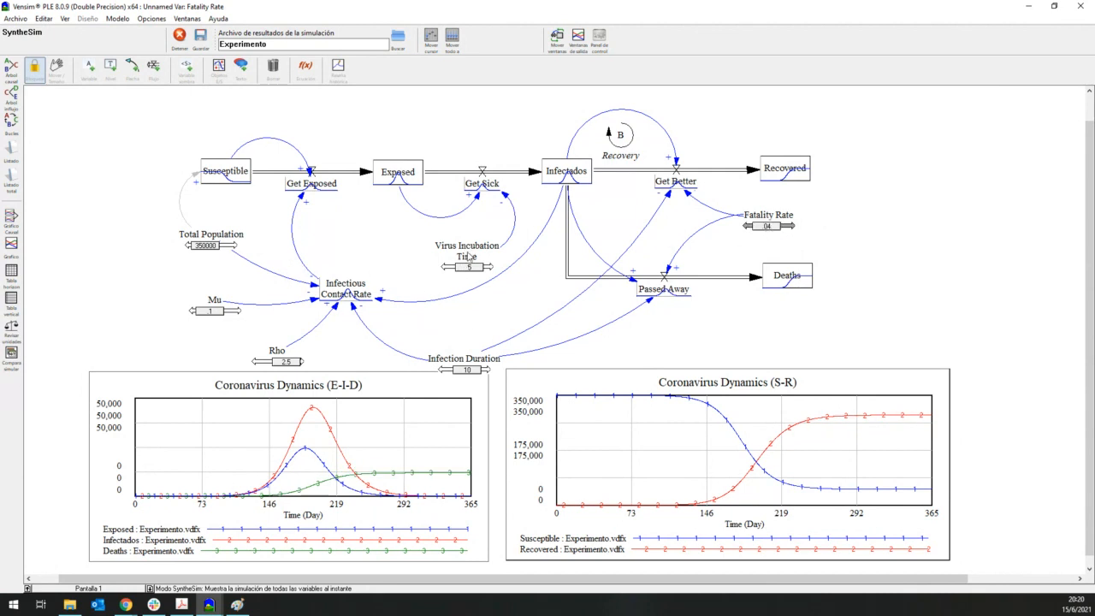
pyautogui.click(126, 605)
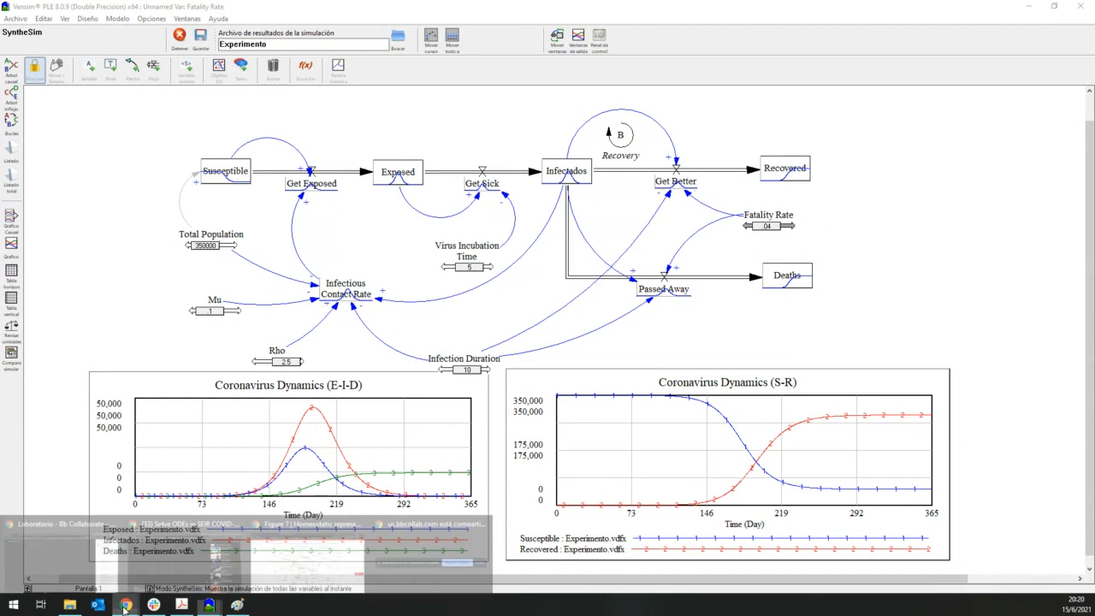
pyautogui.click(69, 566)
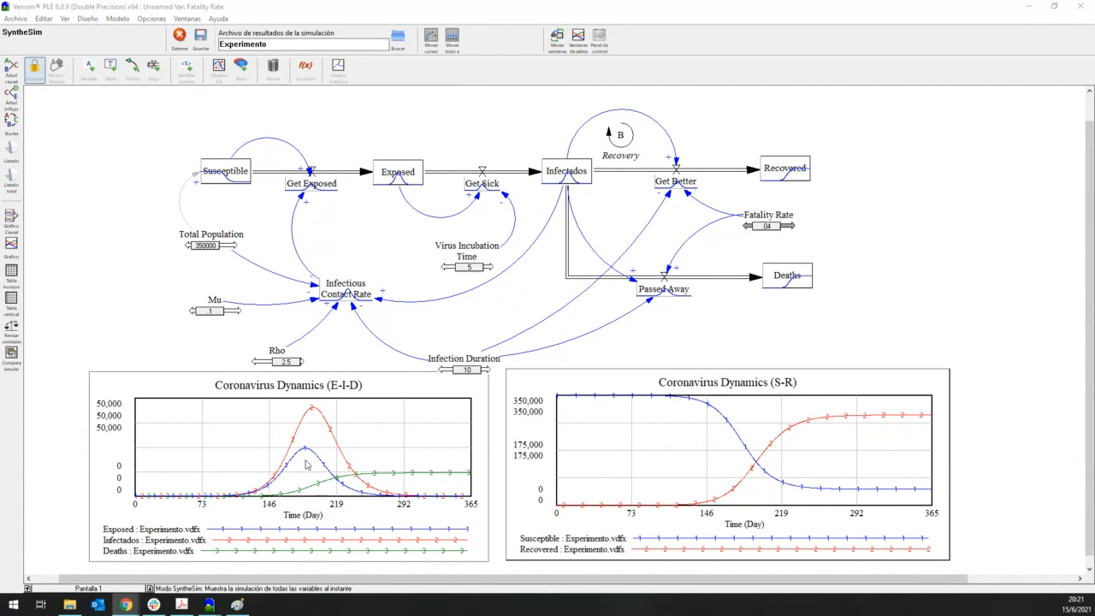
# Test Virus Incubation Time at 6 and at 1 in the live simulation, and return it to 5
pyautogui.click(476, 272)
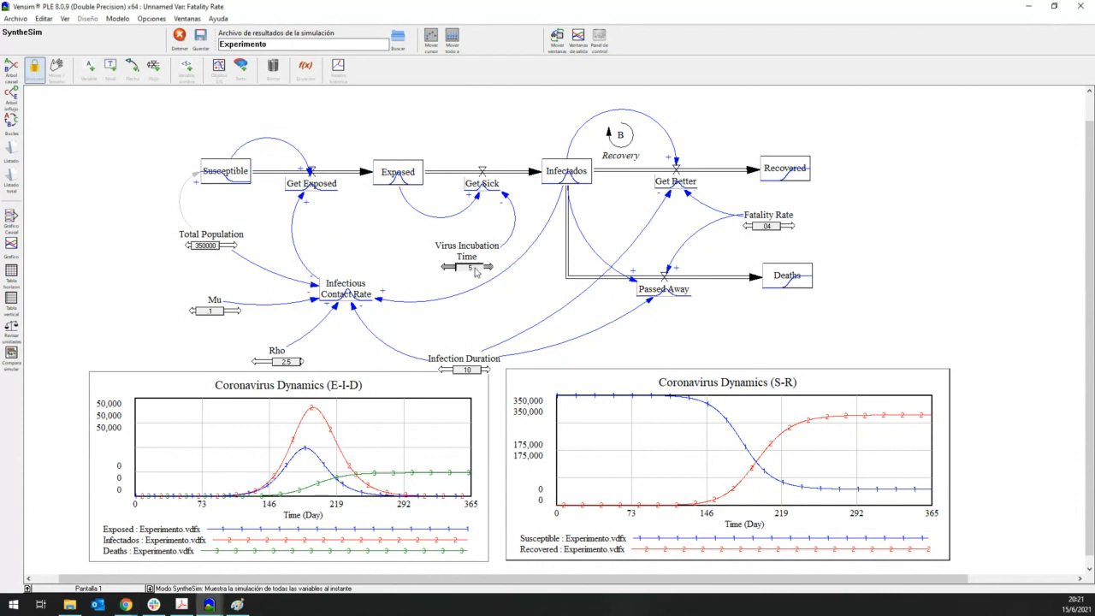
pyautogui.moveTo(475, 269); pyautogui.dragTo(480, 271)
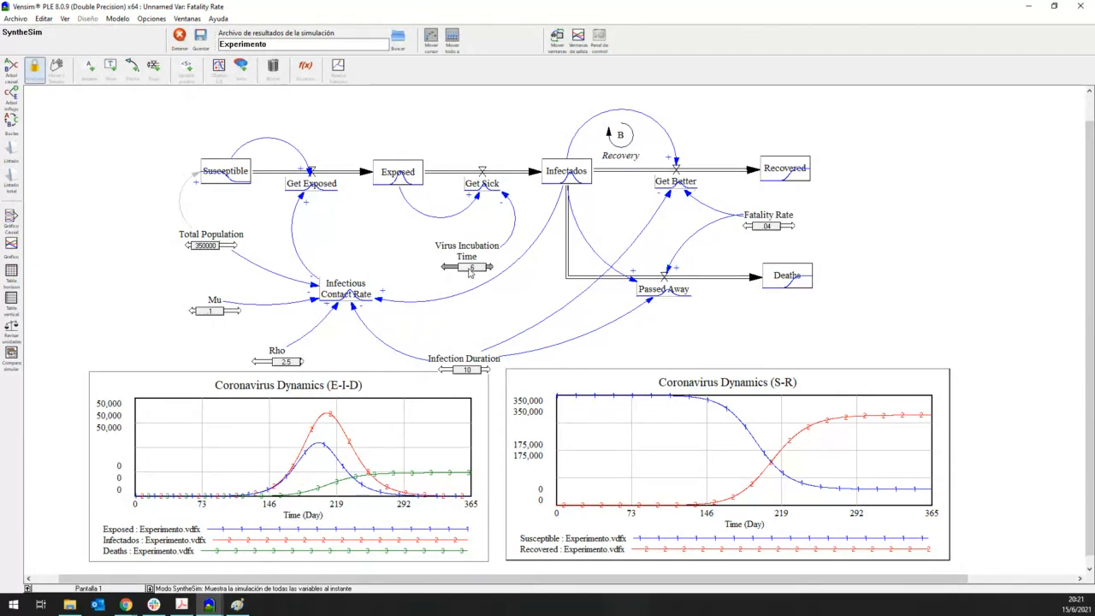
pyautogui.moveTo(469, 273)
pyautogui.mouseDown()
pyautogui.moveTo(493, 274)
pyautogui.moveTo(467, 274)
pyautogui.mouseUp()
pyautogui.moveTo(463, 273); pyautogui.dragTo(435, 274)
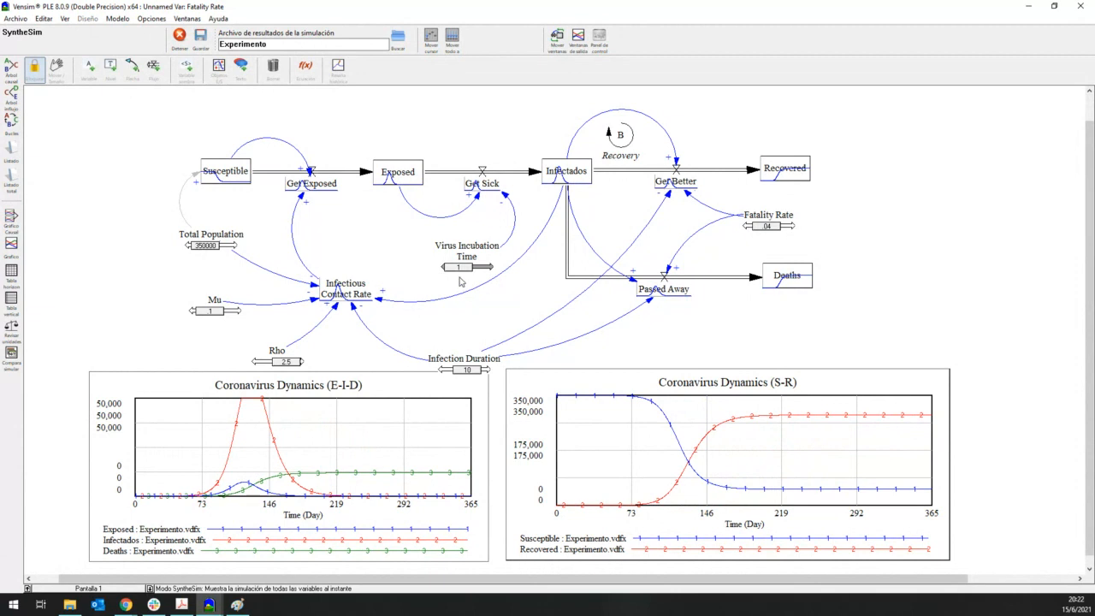
pyautogui.moveTo(445, 272); pyautogui.dragTo(471, 276)
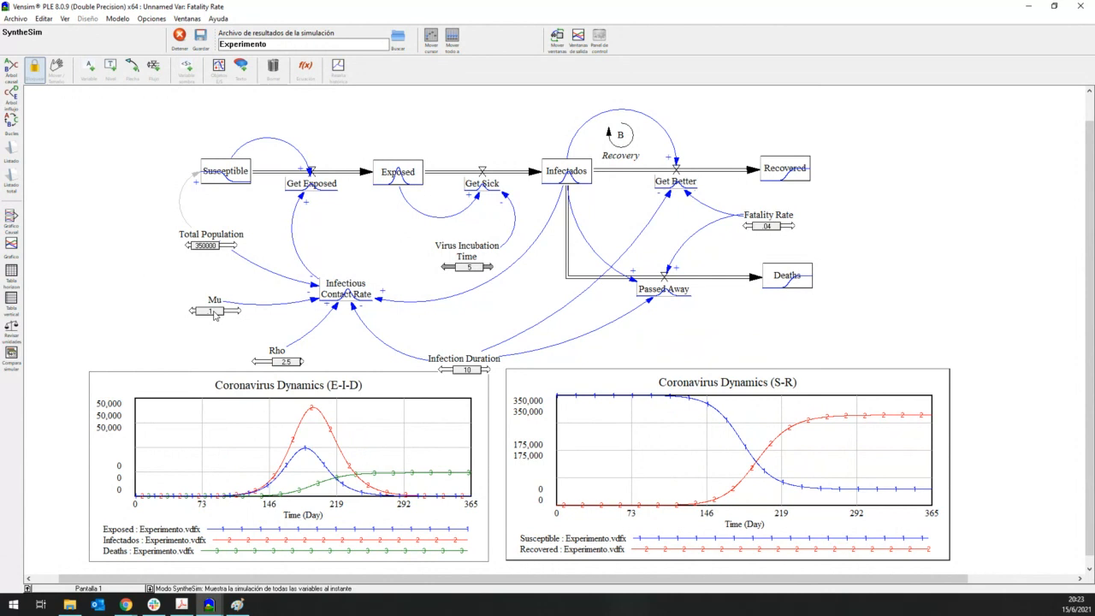
# Test Mu at 0, 0.35 and 0.4 in the live simulation, and return it to 0.1
pyautogui.moveTo(215, 315); pyautogui.dragTo(194, 315)
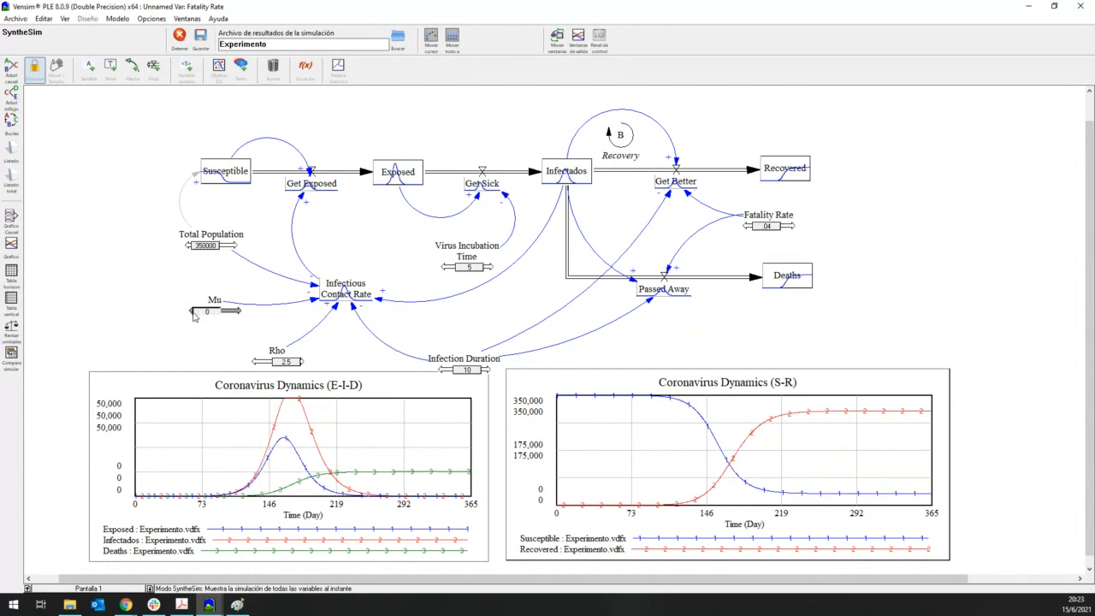
pyautogui.moveTo(193, 313)
pyautogui.mouseDown()
pyautogui.moveTo(212, 316)
pyautogui.moveTo(192, 316)
pyautogui.mouseUp()
pyautogui.moveTo(204, 314); pyautogui.dragTo(228, 321)
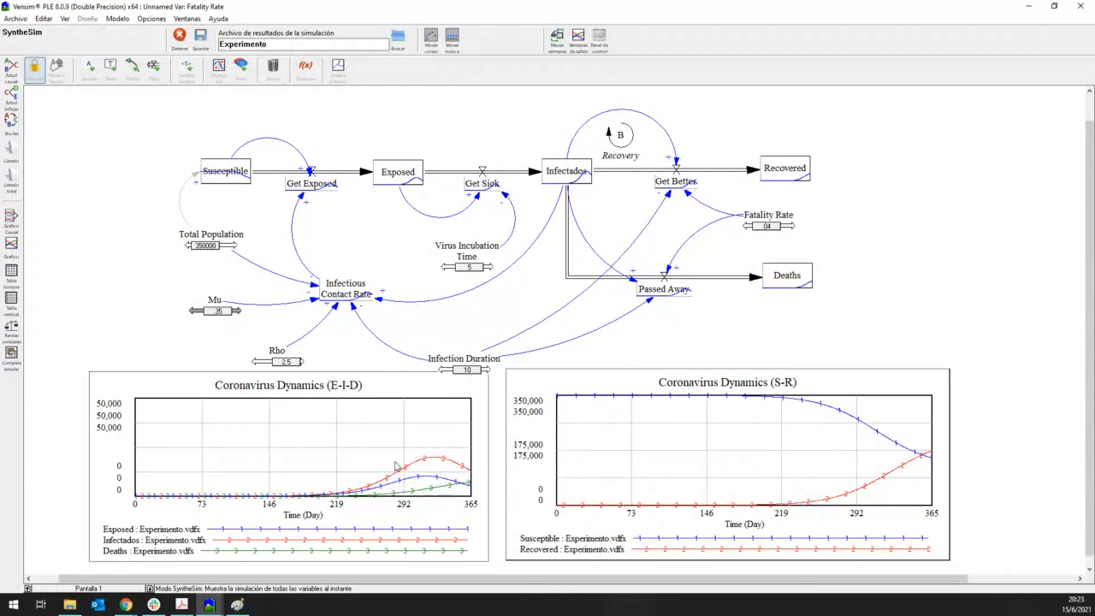
pyautogui.moveTo(211, 311); pyautogui.dragTo(229, 315)
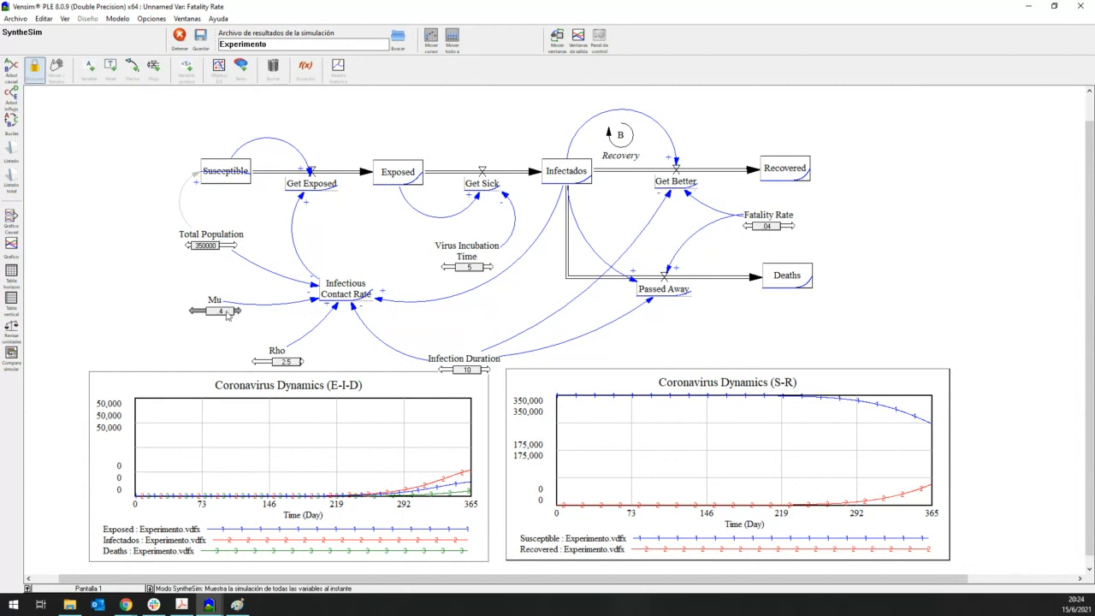
pyautogui.moveTo(228, 315); pyautogui.dragTo(197, 317)
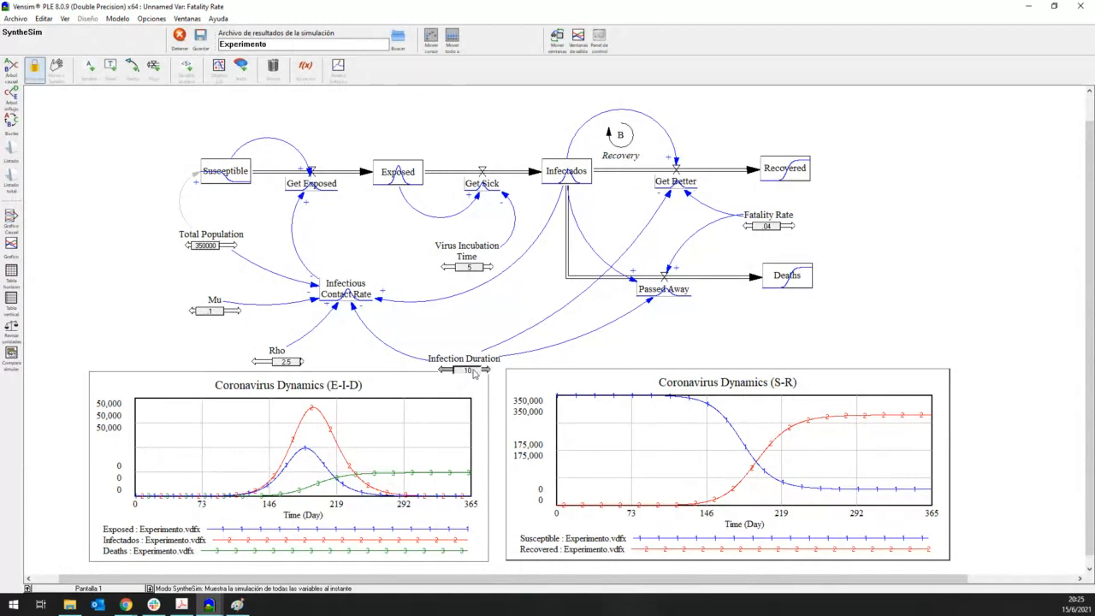
# Test Infection Duration at 2 and at 14 in the live simulation, and return it to 10
pyautogui.moveTo(475, 373); pyautogui.dragTo(446, 380)
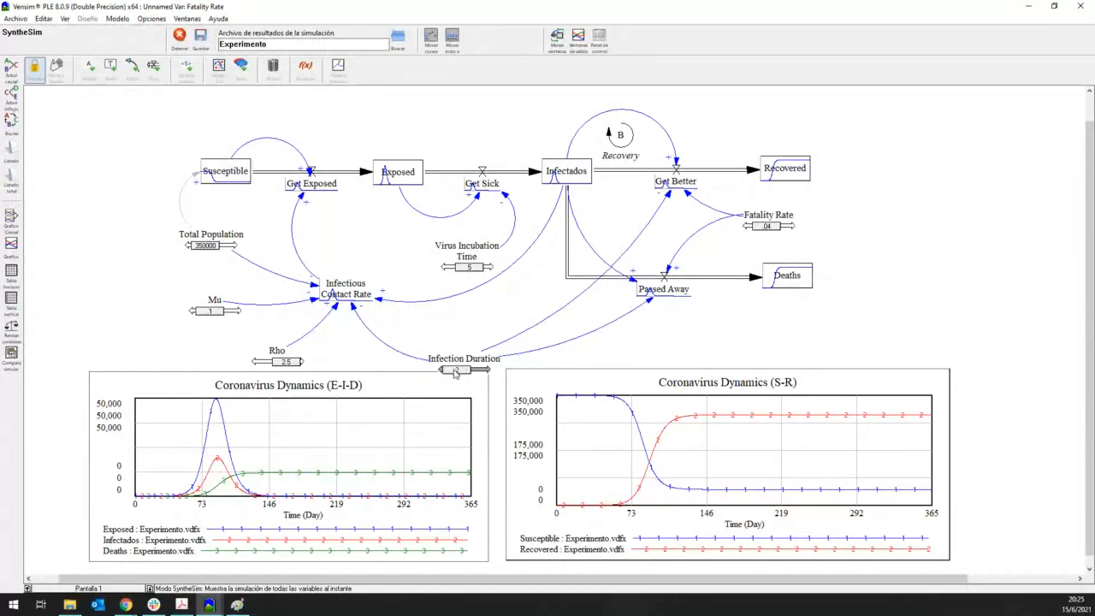
pyautogui.moveTo(454, 370); pyautogui.dragTo(524, 378)
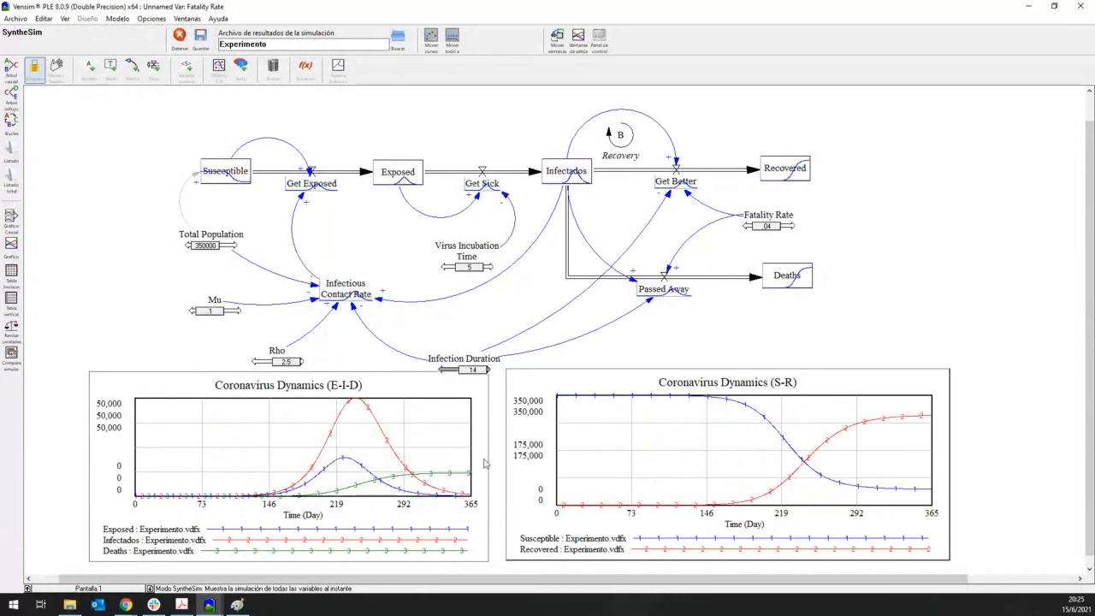
pyautogui.moveTo(489, 374); pyautogui.dragTo(470, 374)
pyautogui.hotkey('alt', 'Tab')
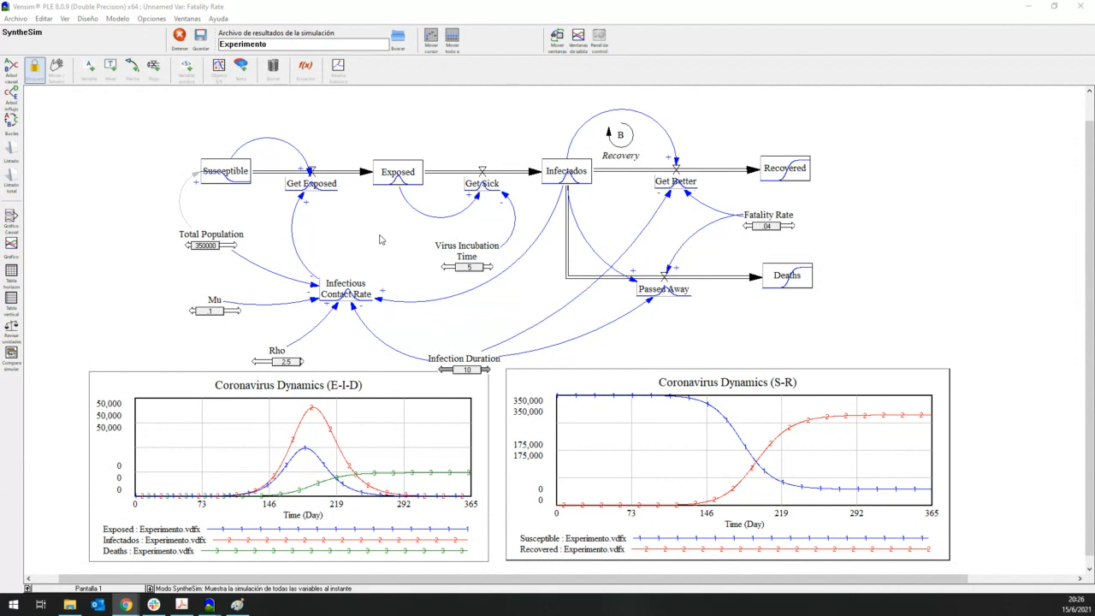
pyautogui.click(11, 358)
# Switch to File Explorer and open the Taller2 PDF from the Test 2 folder under Simulation > Labs
pyautogui.click(69, 605)
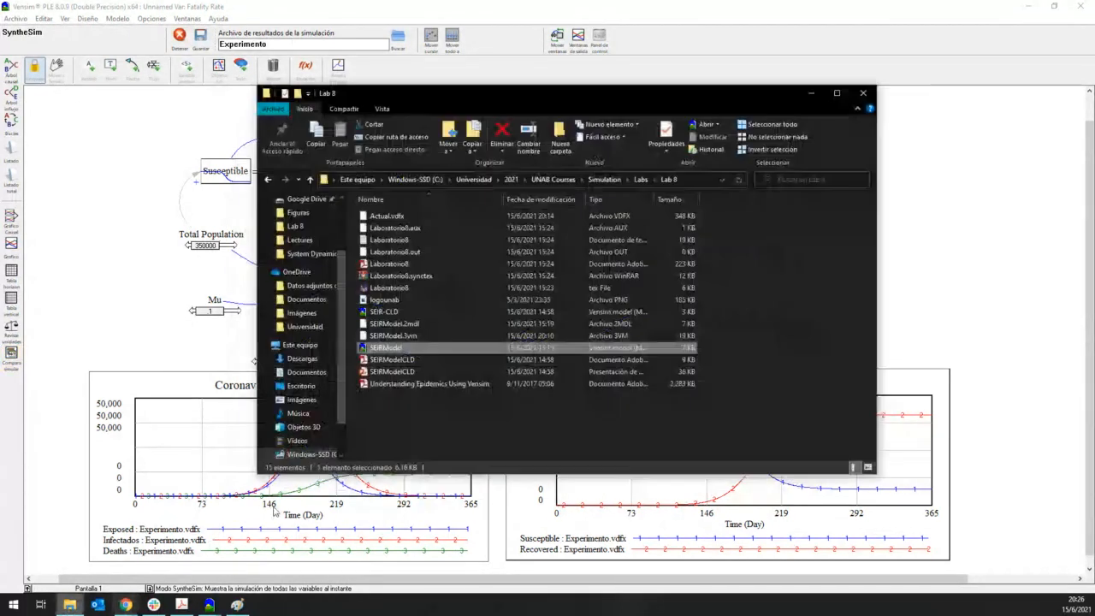
pyautogui.click(604, 179)
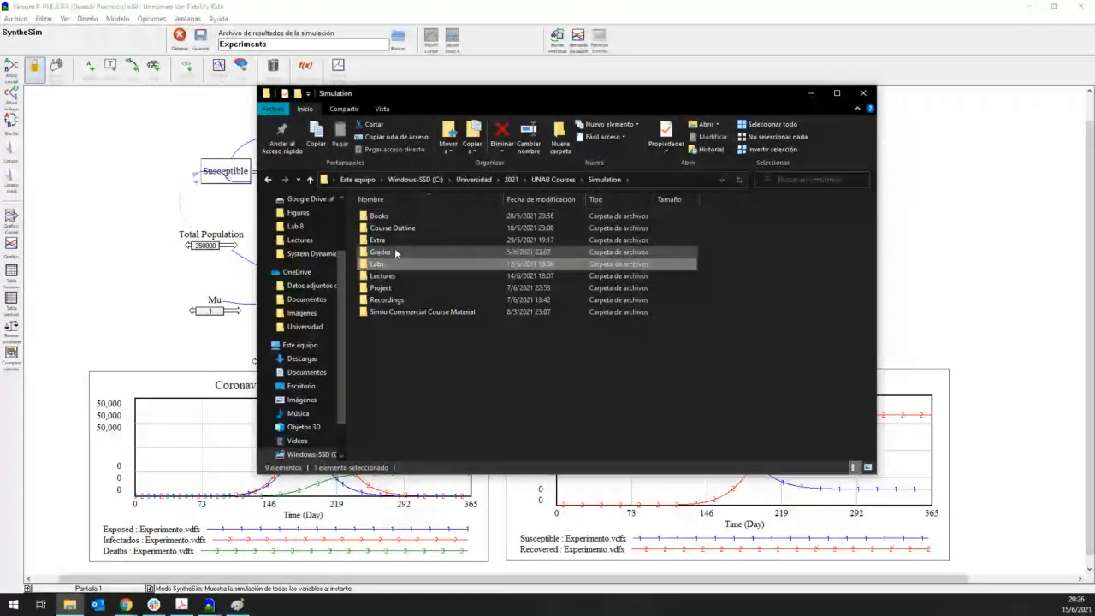
pyautogui.doubleClick(385, 264)
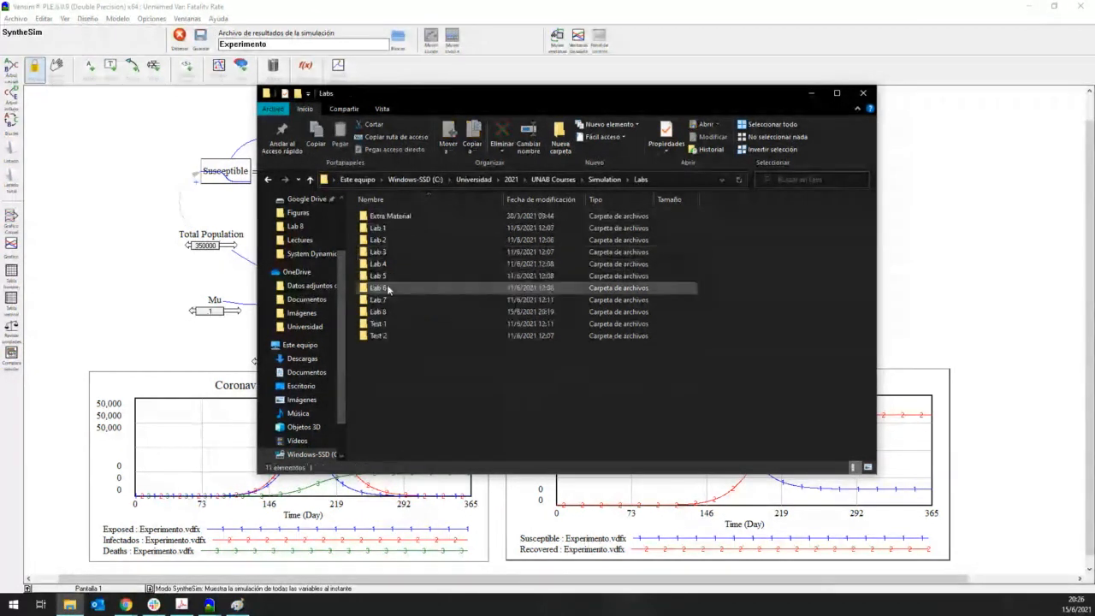
pyautogui.doubleClick(387, 337)
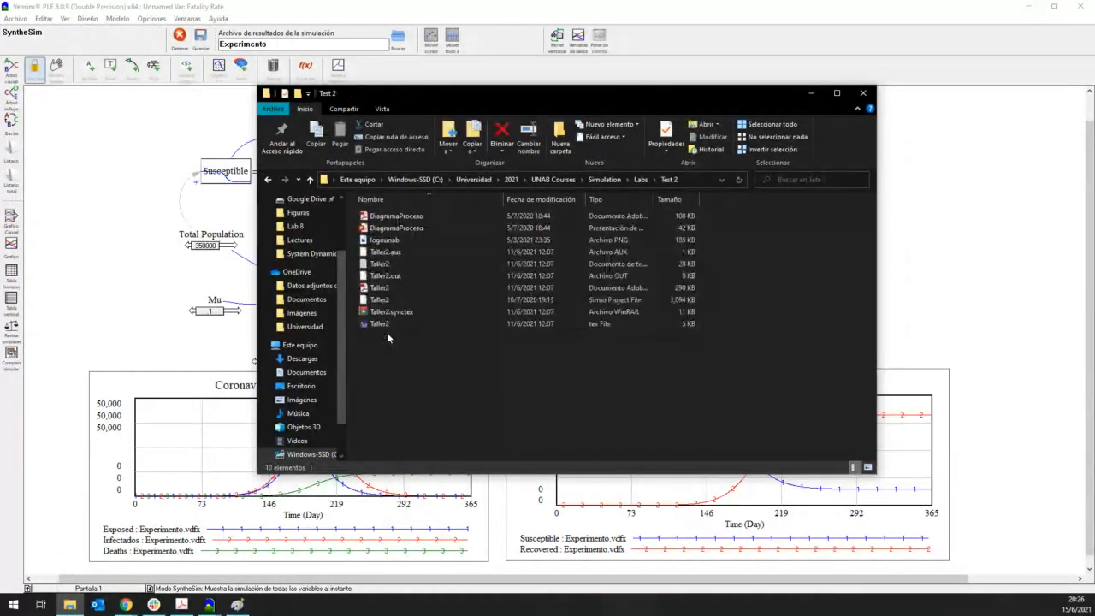
pyautogui.click(404, 287)
pyautogui.press('Return')
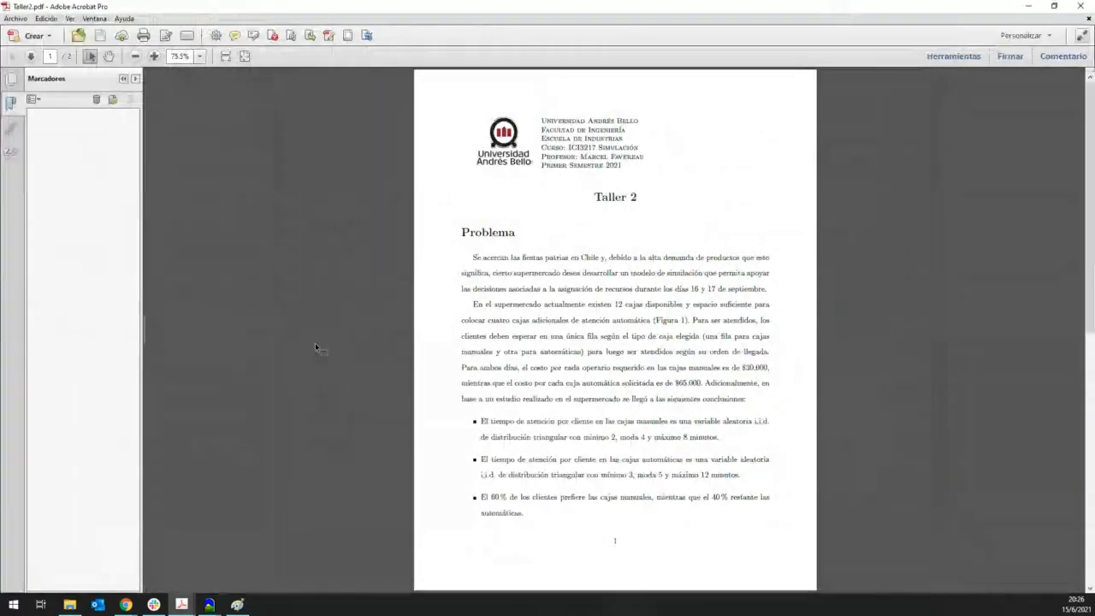
# View the Taller 2 assignment at 100% through its final instructions and highlight the word OptQuest
pyautogui.hotkey('ctrl', '1')
pyautogui.scroll(-15, 315, 342)
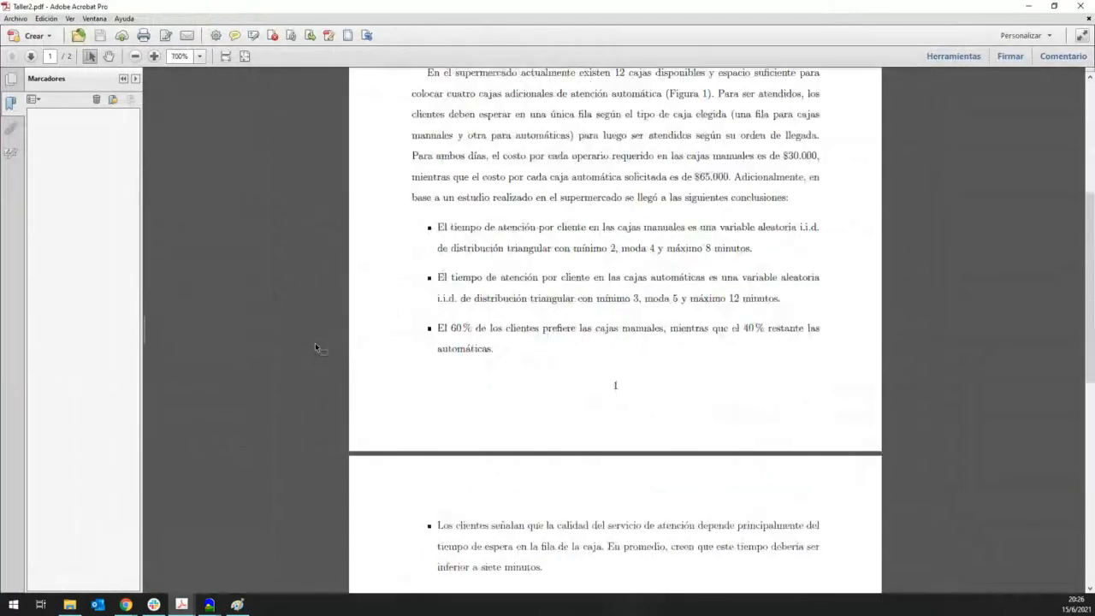
pyautogui.scroll(-3, 314, 343)
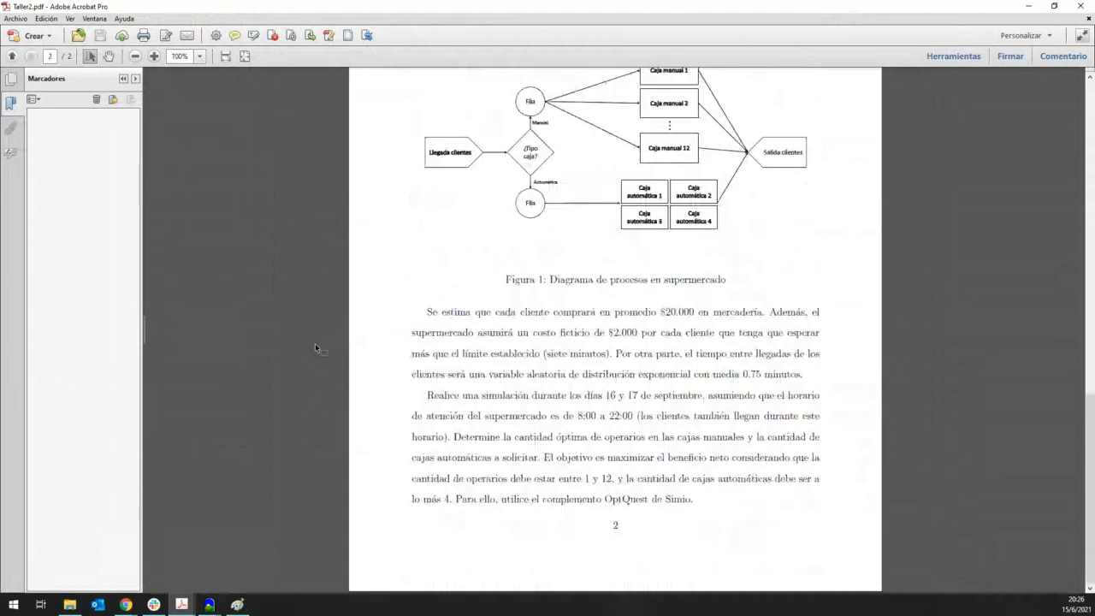
pyautogui.doubleClick(617, 499)
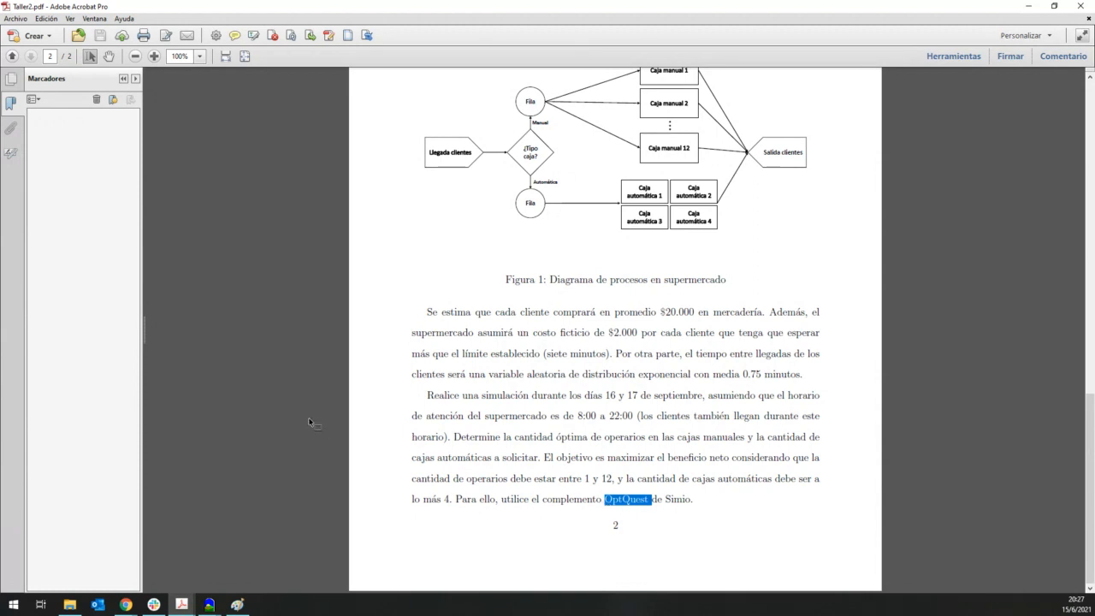
# Review the problem statement from the start at 125%, highlighting the September dates and "atención automática", and examine the supermarket process diagram in Figure 1
pyautogui.scroll(15, 310, 422)
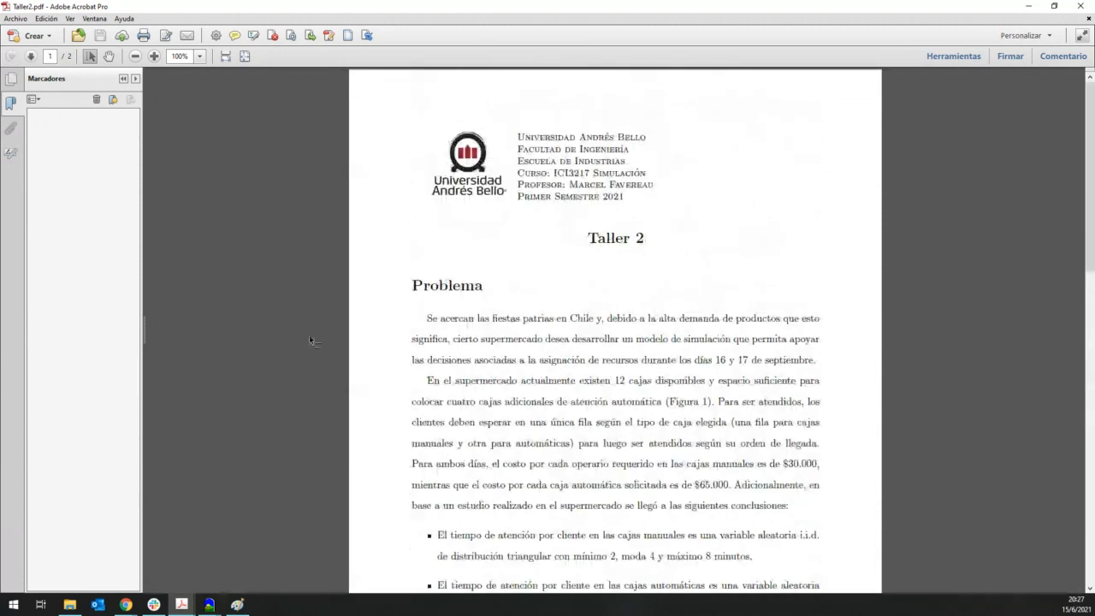
pyautogui.scroll(1, 303, 335)
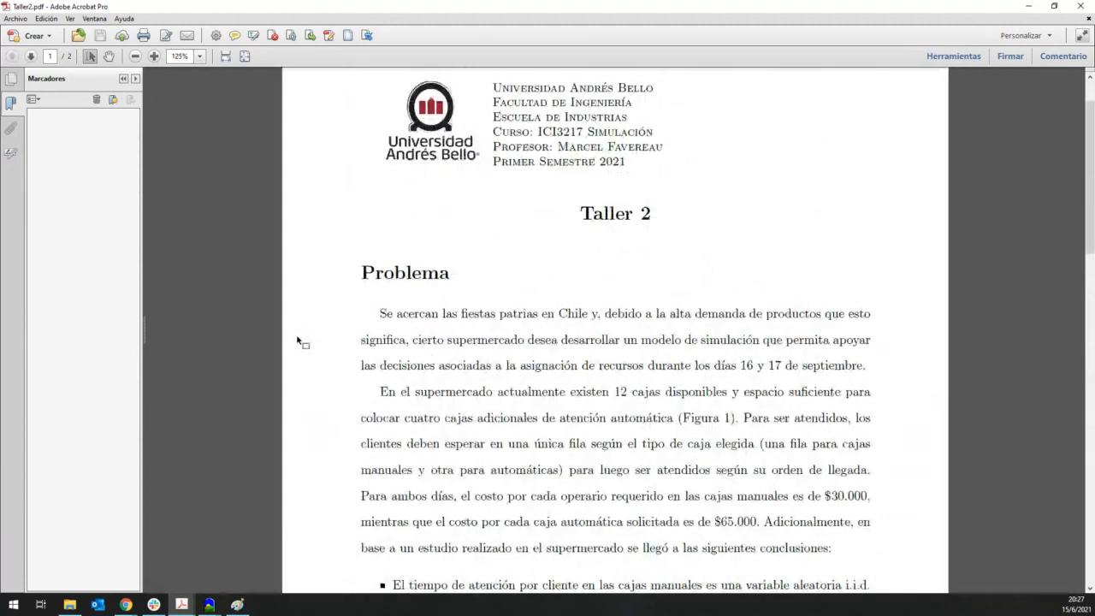
pyautogui.scroll(-3, 297, 343)
pyautogui.scroll(-1, 342, 257)
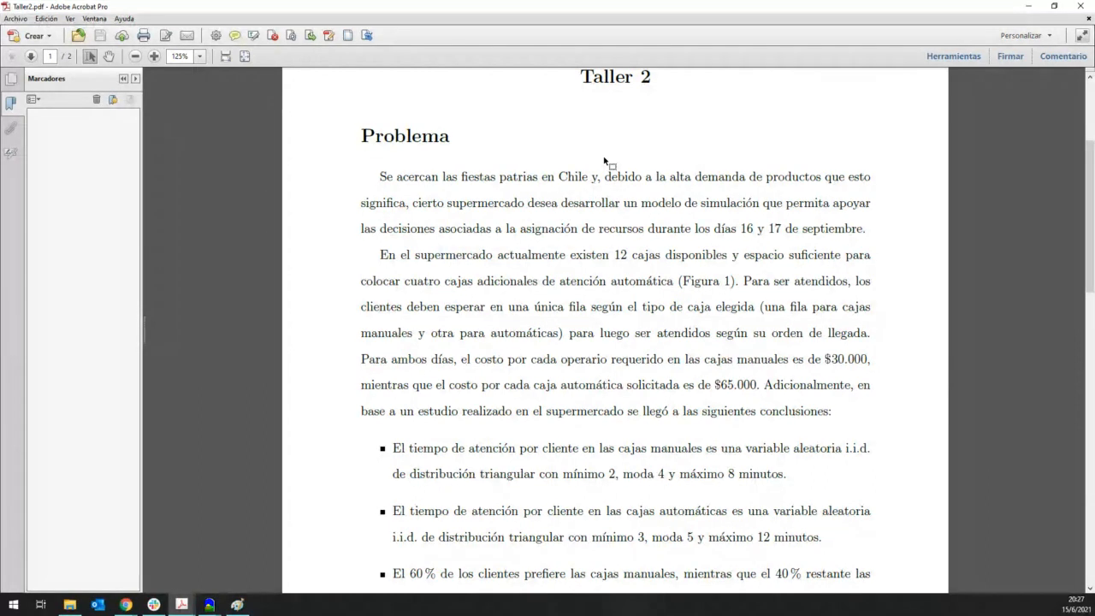
pyautogui.moveTo(741, 228); pyautogui.dragTo(863, 228)
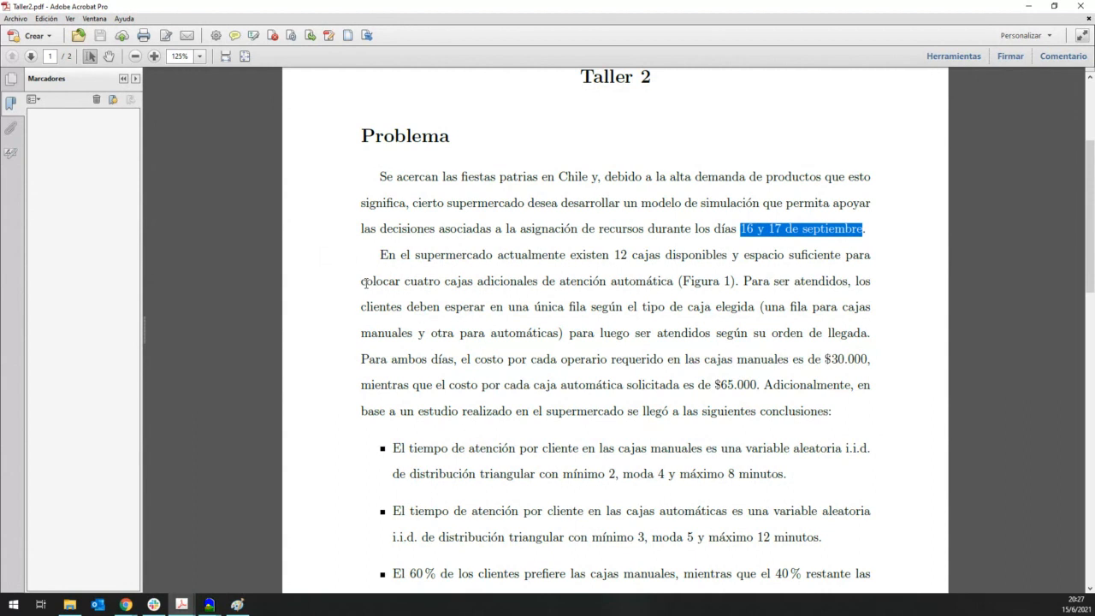
pyautogui.moveTo(676, 280); pyautogui.dragTo(560, 282)
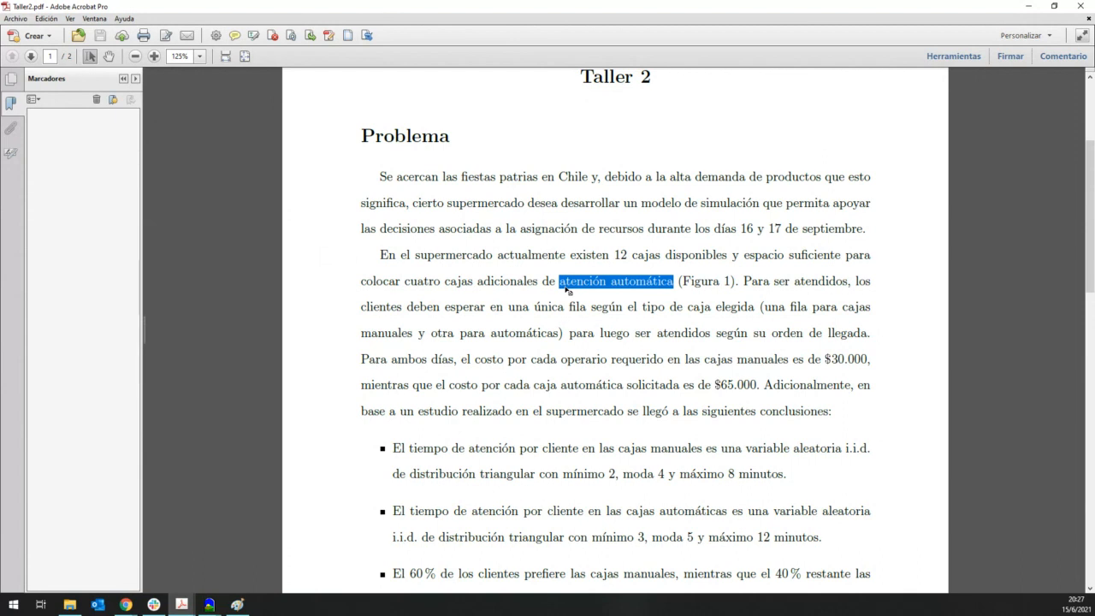
pyautogui.click(726, 285)
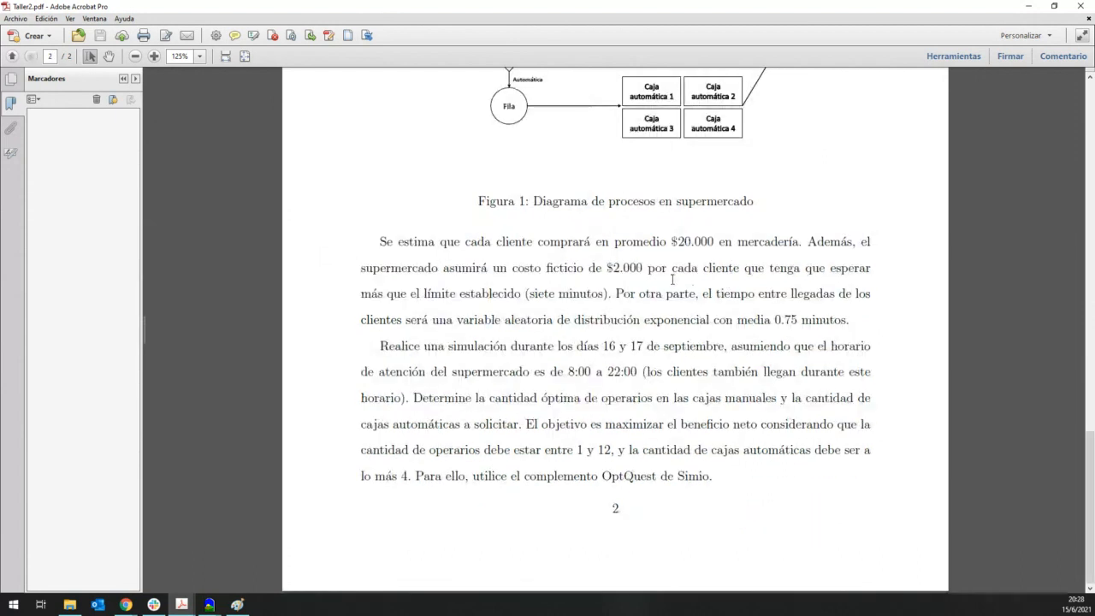
pyautogui.scroll(5, 672, 279)
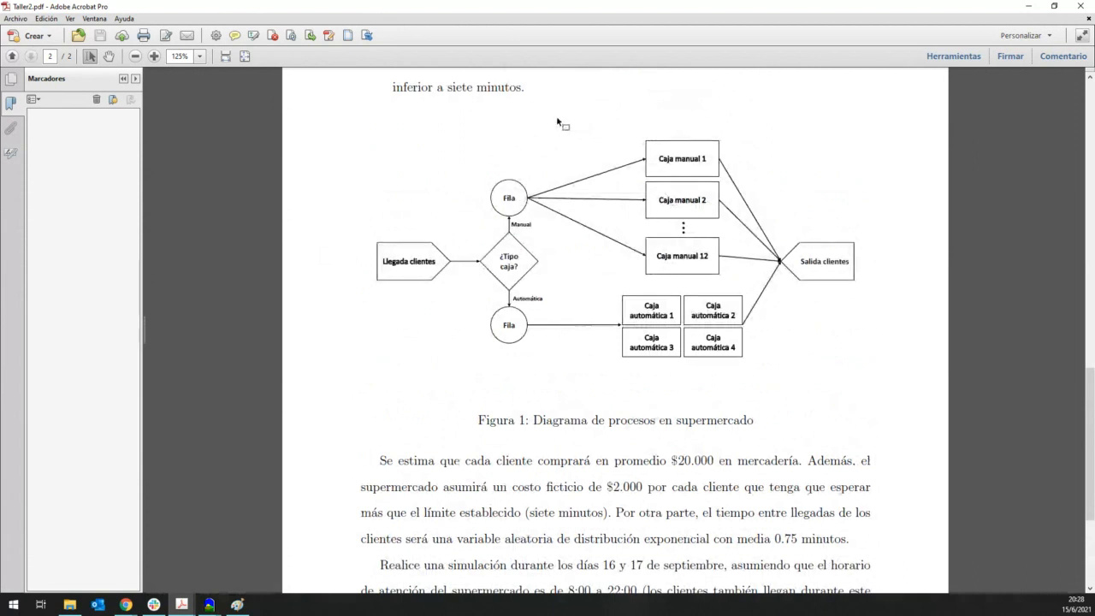